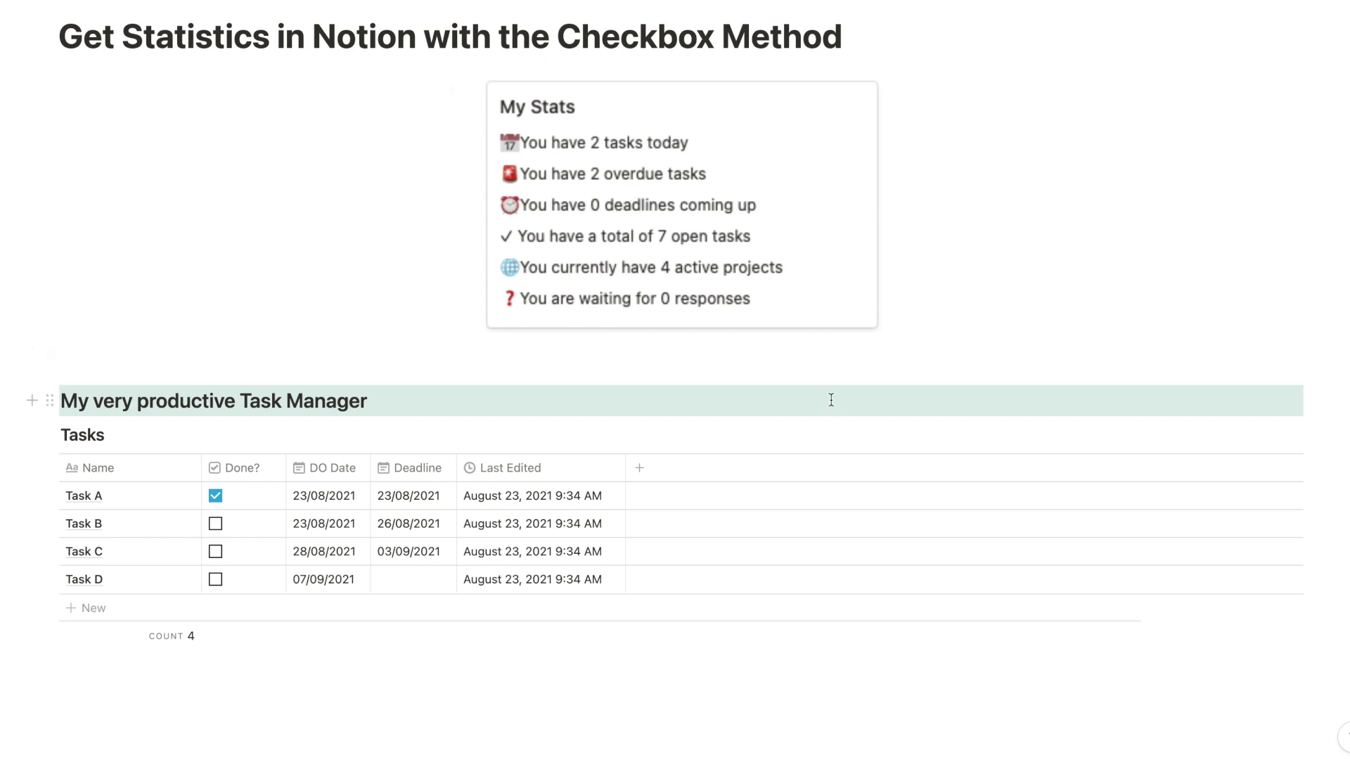
Add an empty block below the Tasks table, cancelling a started linked database view
{"action": "scroll", "coordinate": [830, 399], "scroll_direction": "down", "scroll_amount": 5}
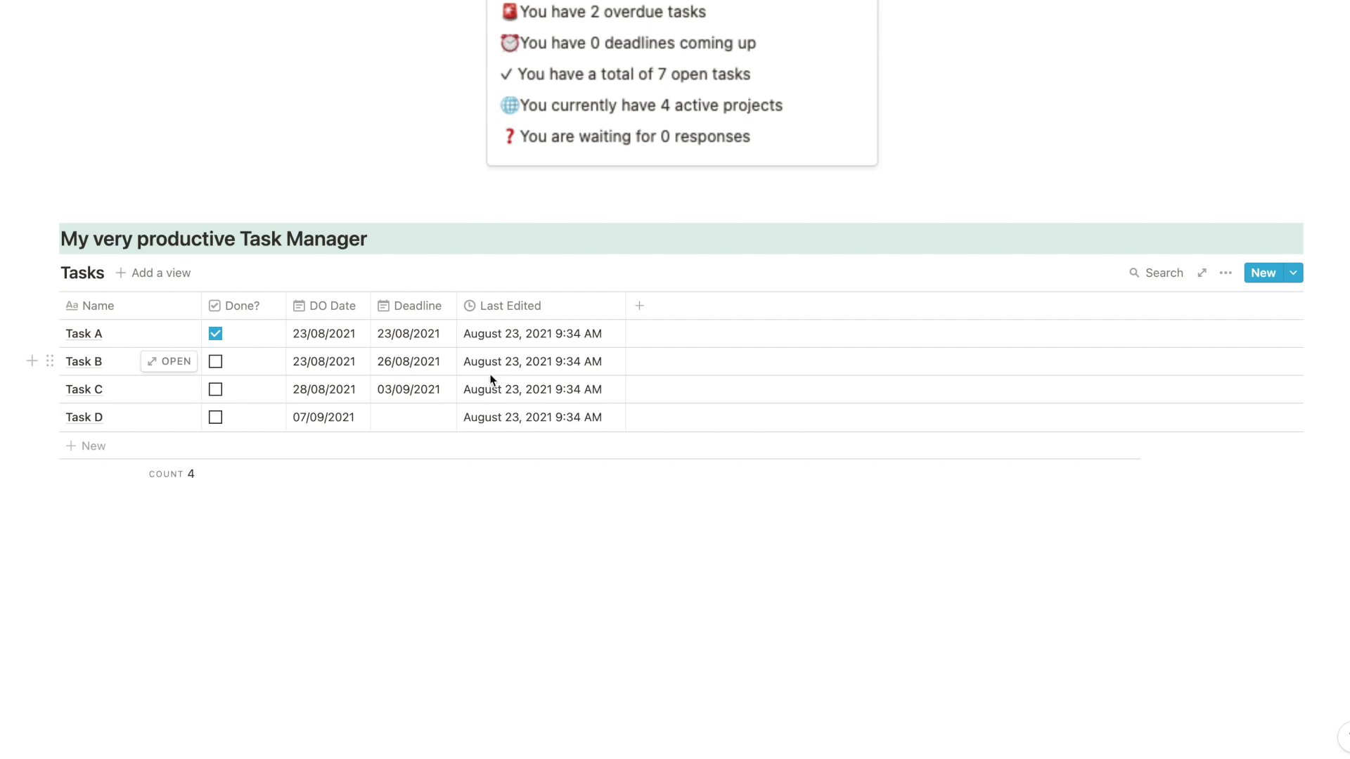
{"action": "left_click", "coordinate": [348, 542]}
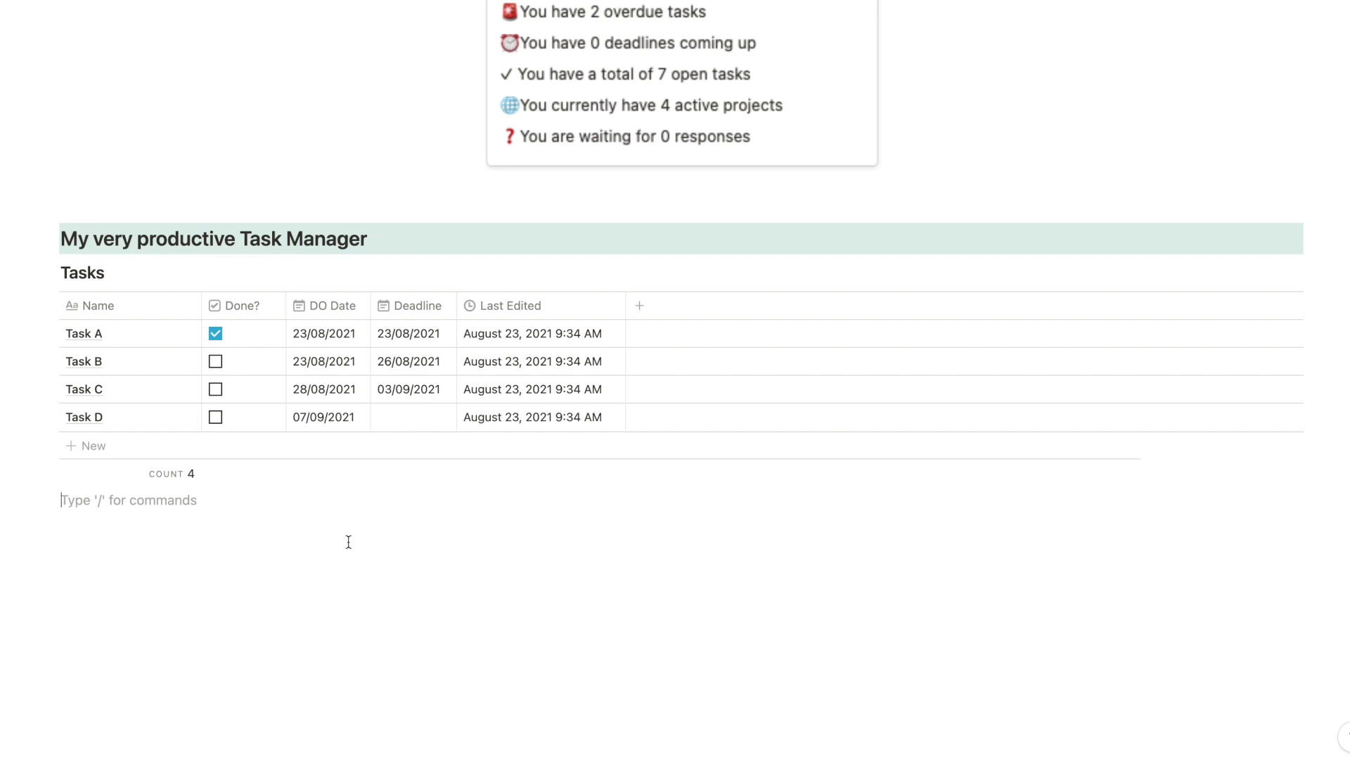
{"action": "key", "text": "Return"}
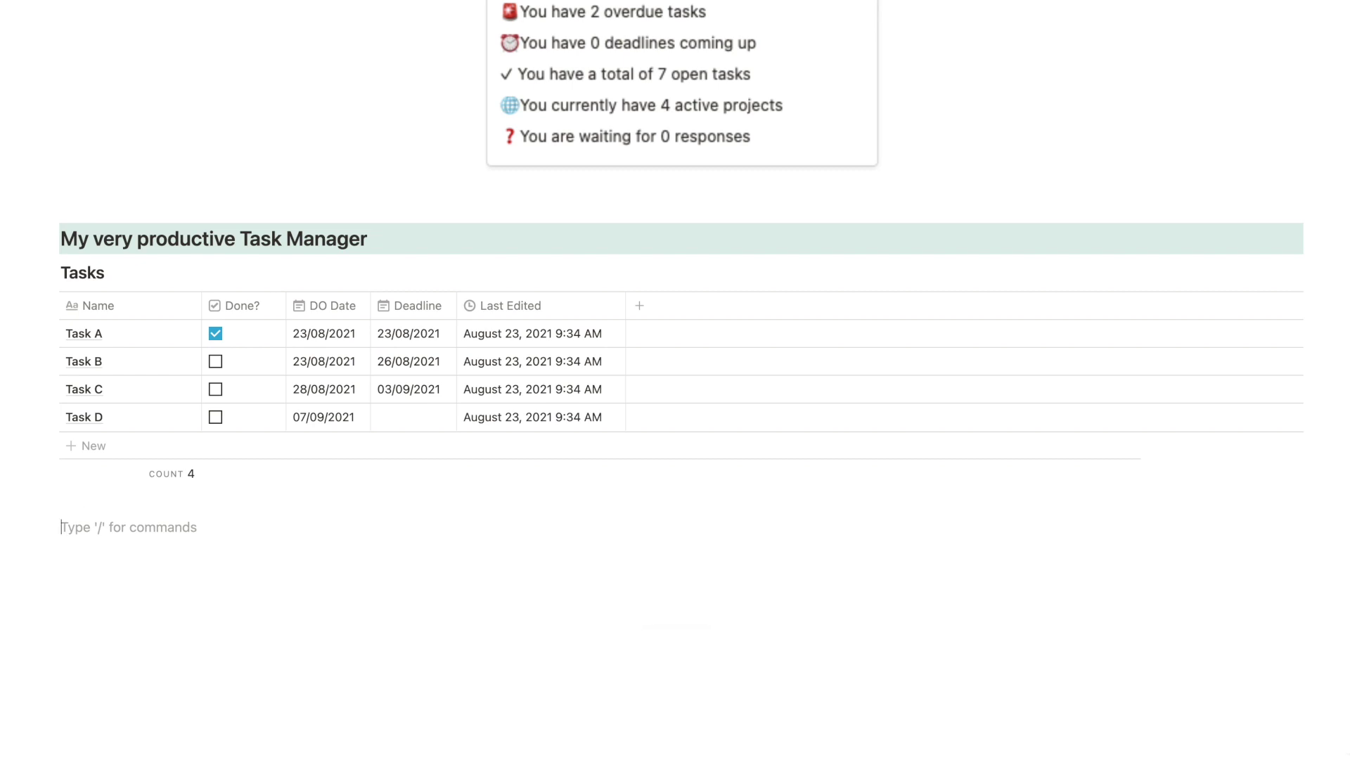
{"action": "type", "text": "/create"}
{"action": "key", "text": "Return"}
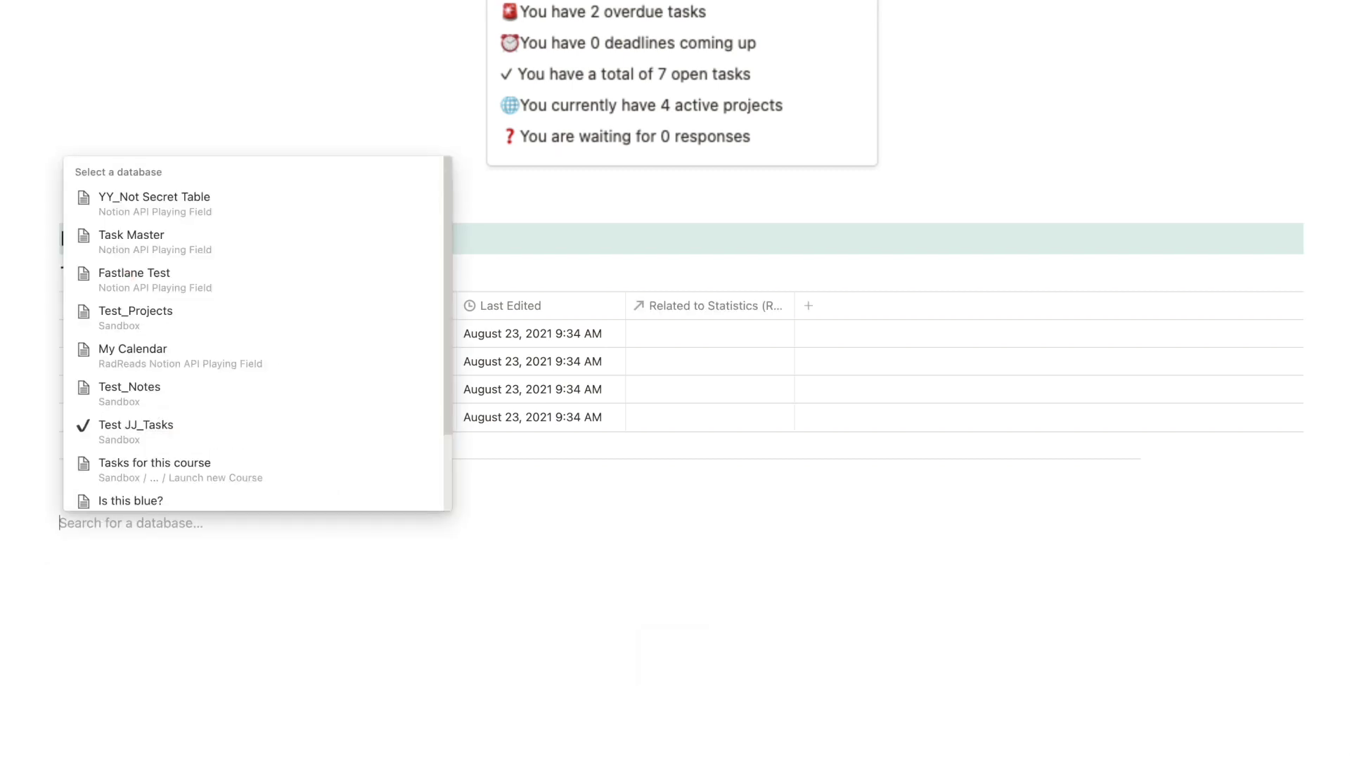
{"action": "key", "text": "Escape"}
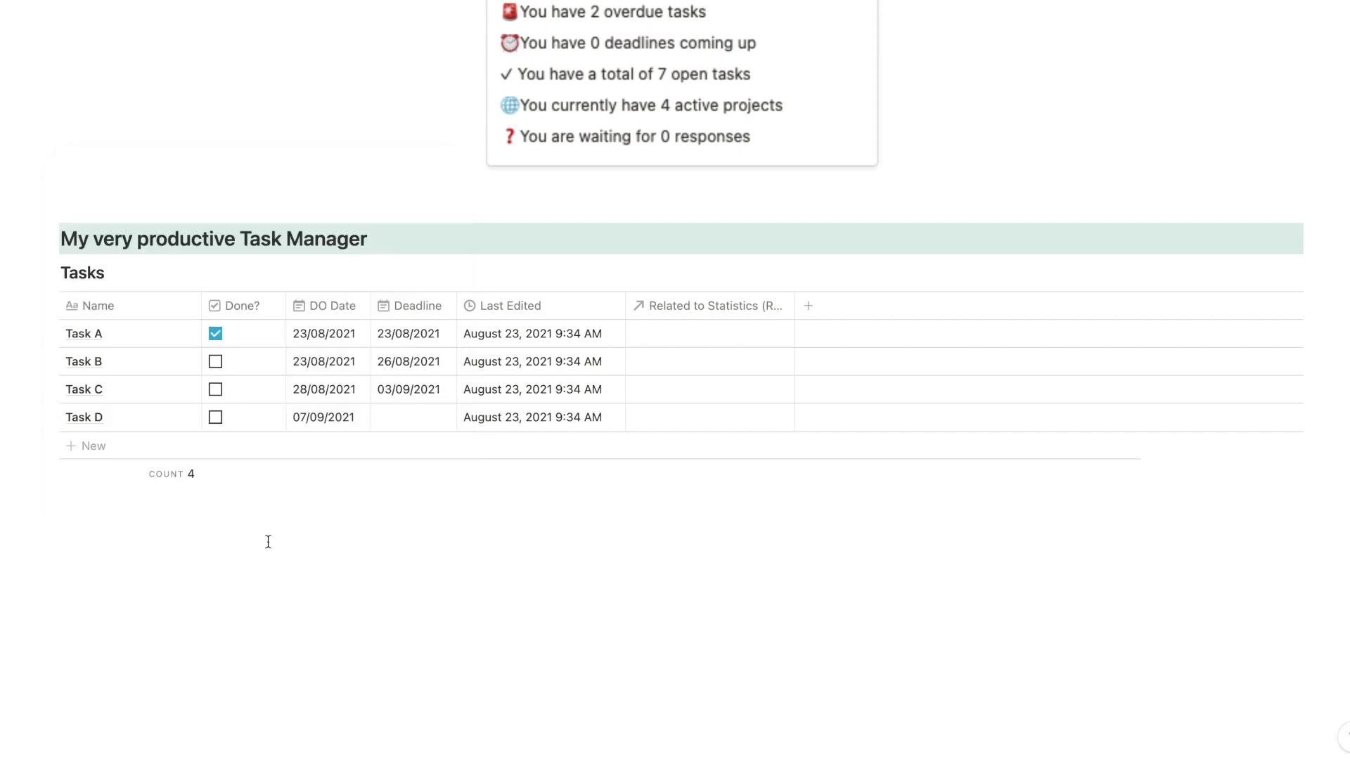
{"action": "left_click", "coordinate": [268, 541]}
Insert an inline table below Tasks titled 'Statistics'
{"action": "type", "text": "/table"}
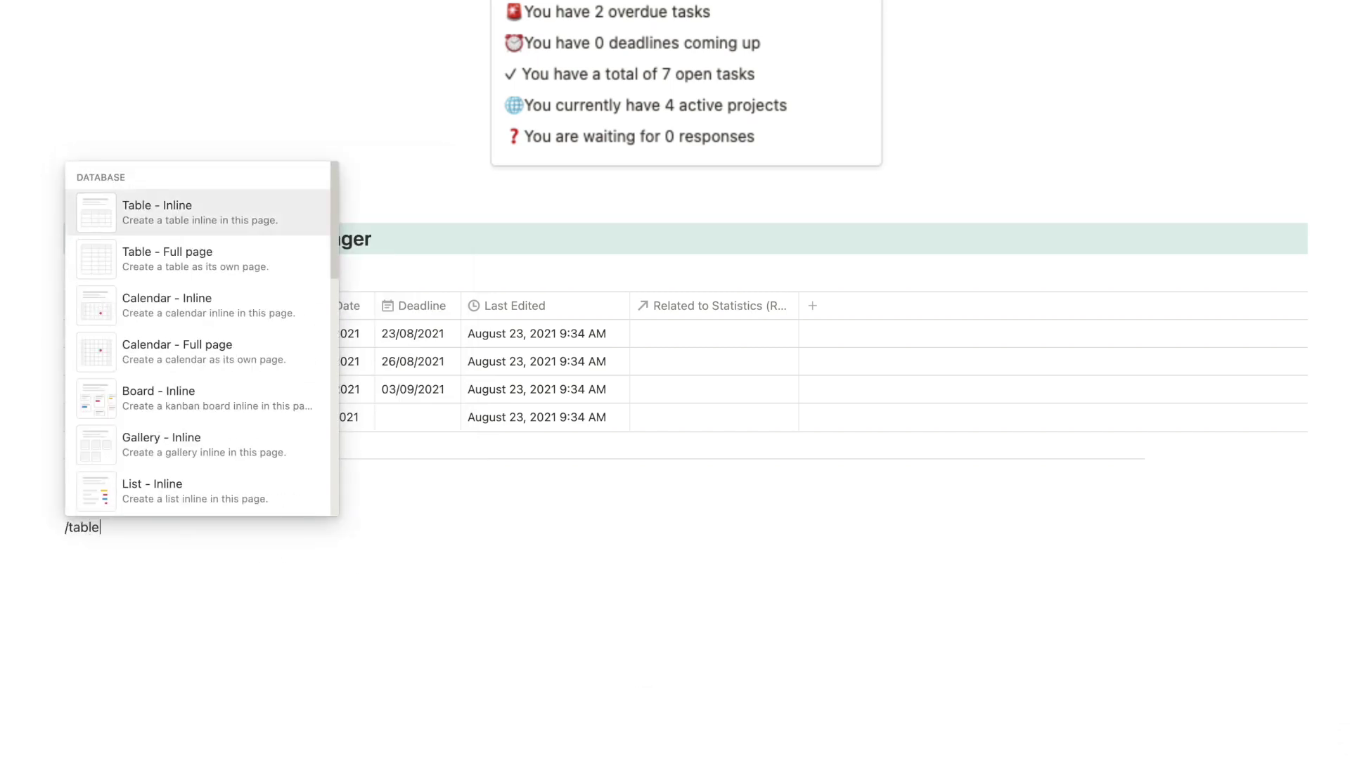
{"action": "key", "text": "Return"}
{"action": "type", "text": "Stat"}
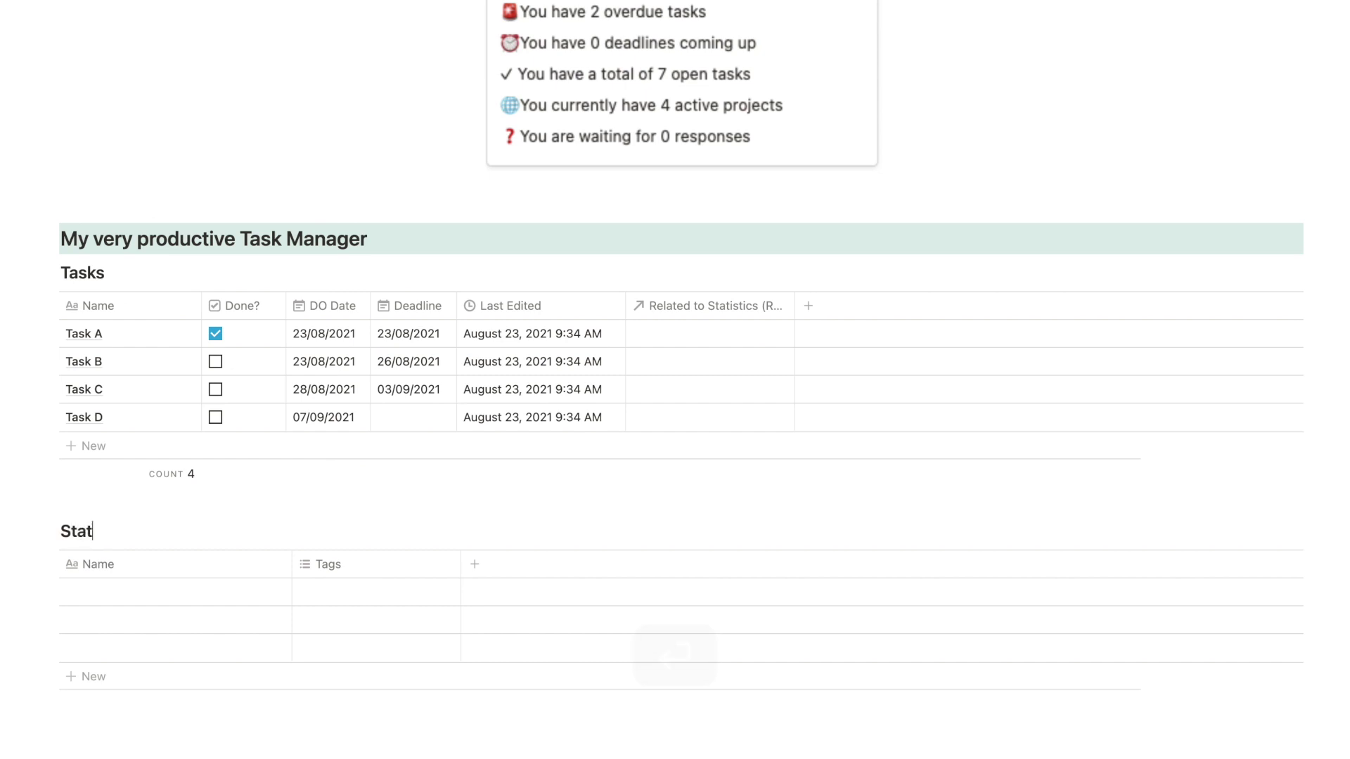
{"action": "type", "text": "istics"}
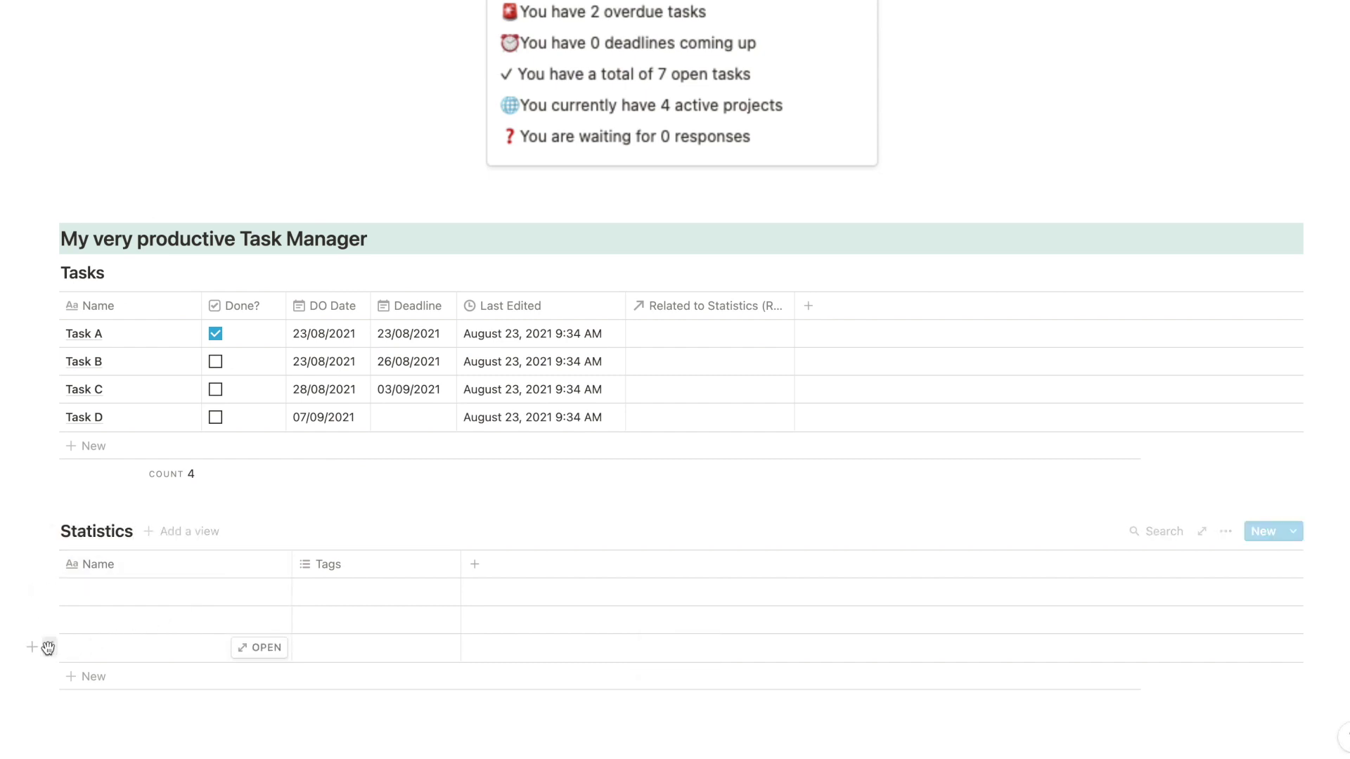
Delete the two extra empty rows and name the remaining row 'My Stats'
{"action": "left_click", "coordinate": [49, 647]}
{"action": "key", "text": "Delete"}
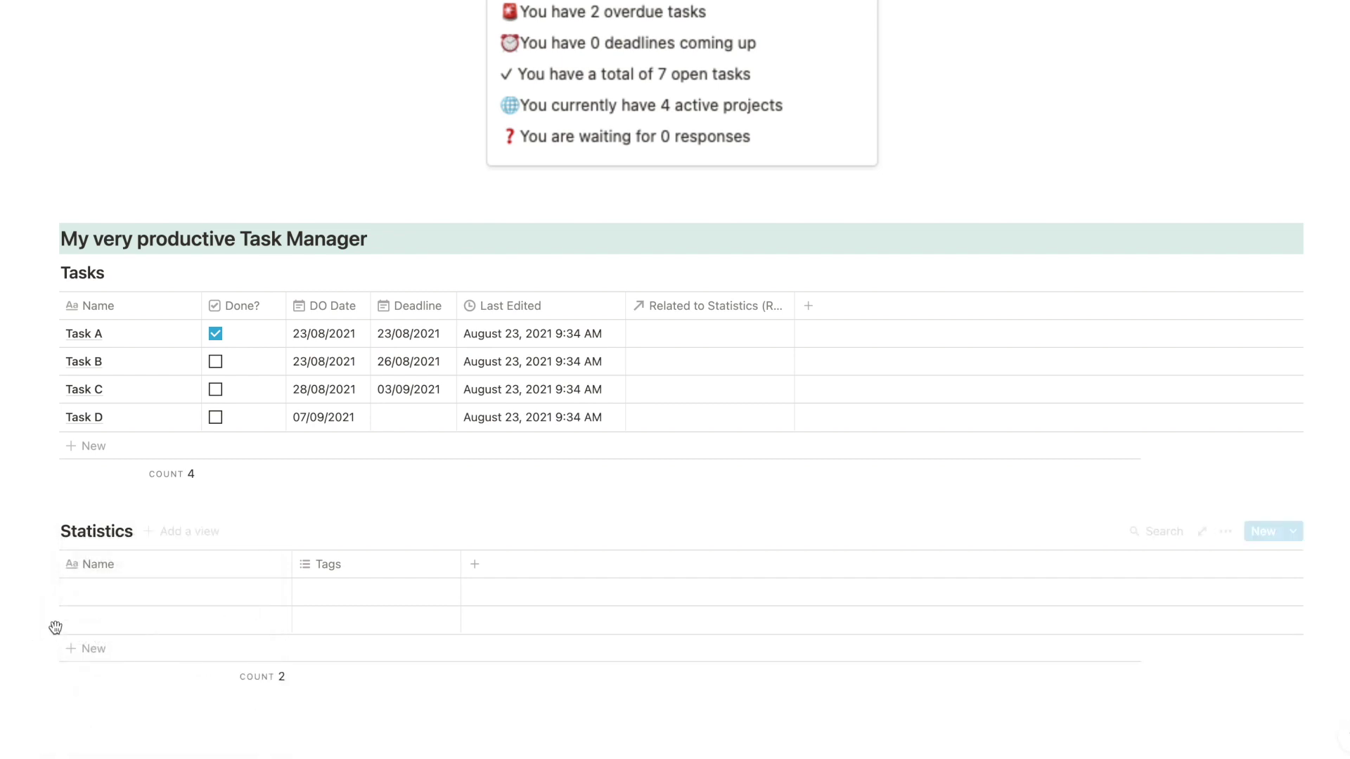
{"action": "left_click", "coordinate": [49, 618]}
{"action": "key", "text": "Delete"}
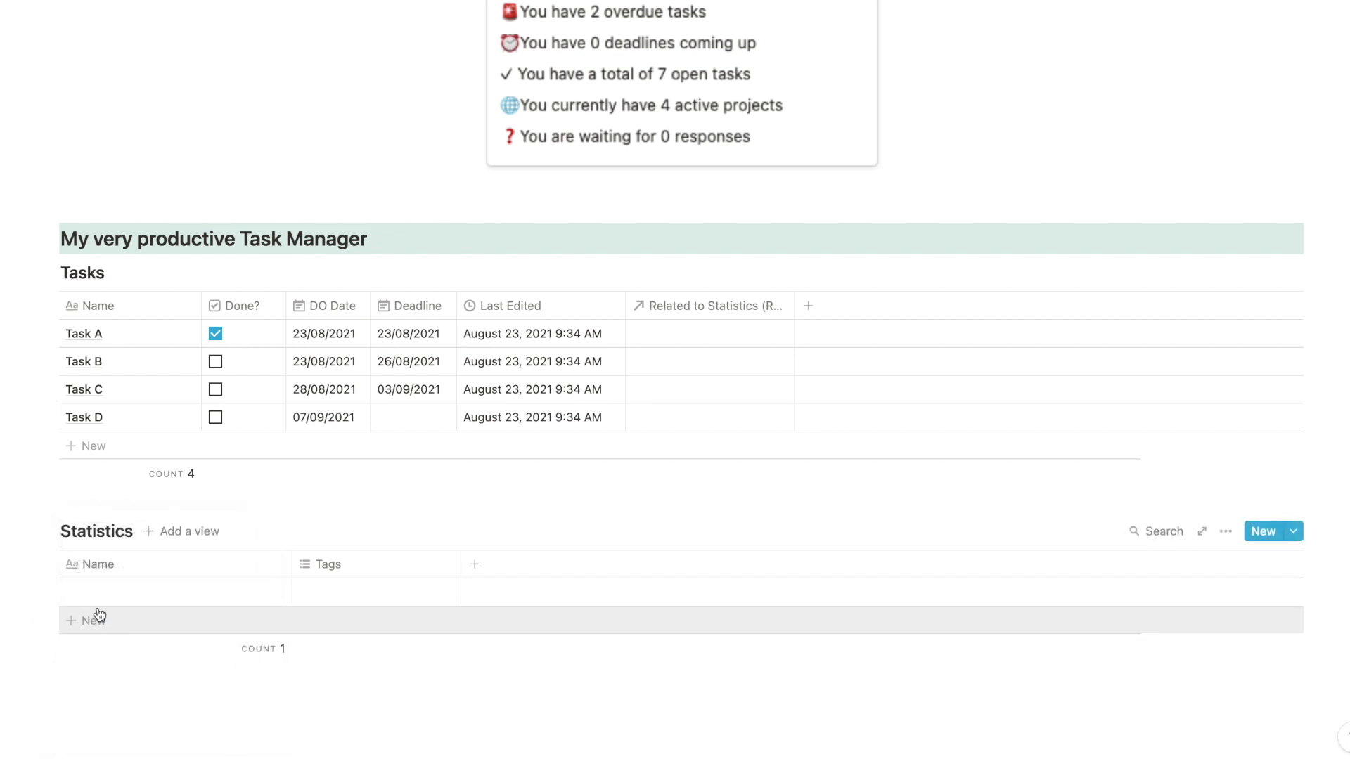
{"action": "left_click", "coordinate": [111, 589]}
{"action": "type", "text": "My Stats"}
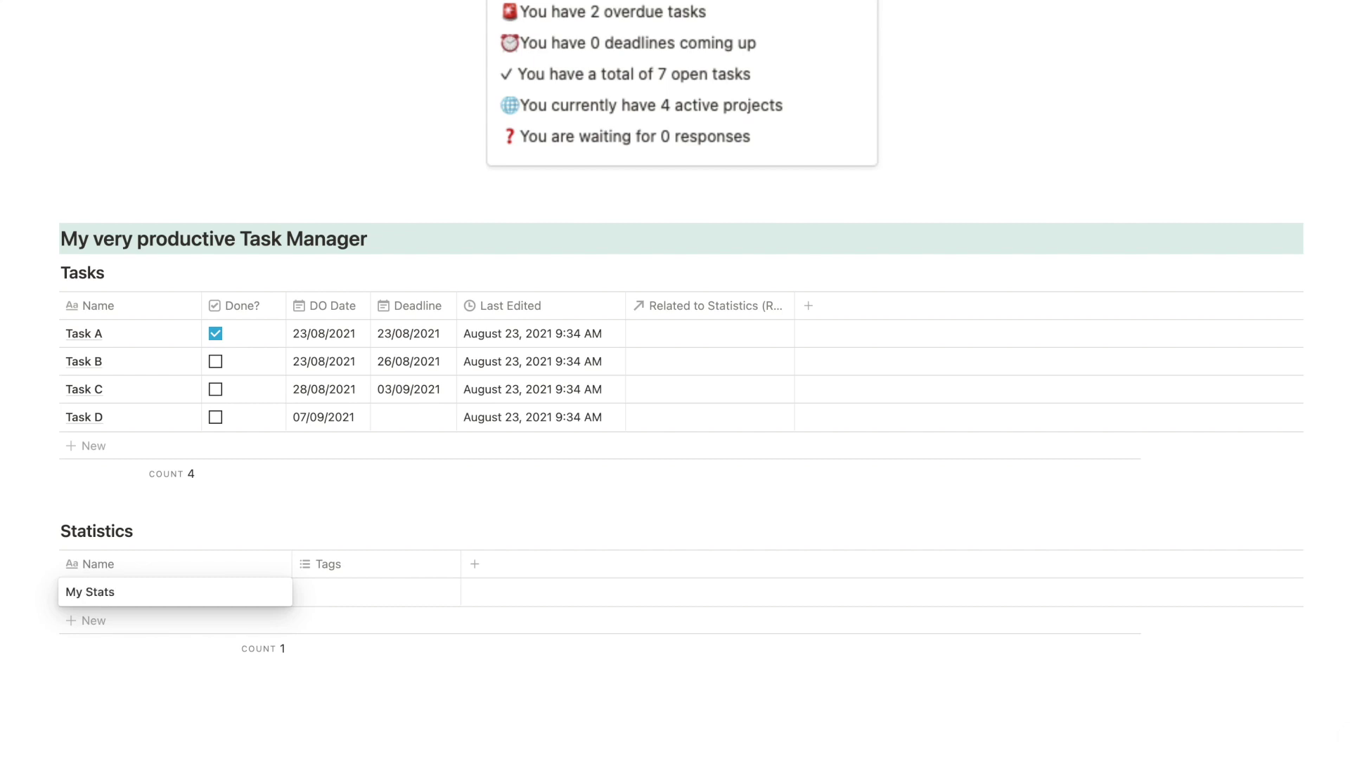
{"action": "key", "text": "Escape"}
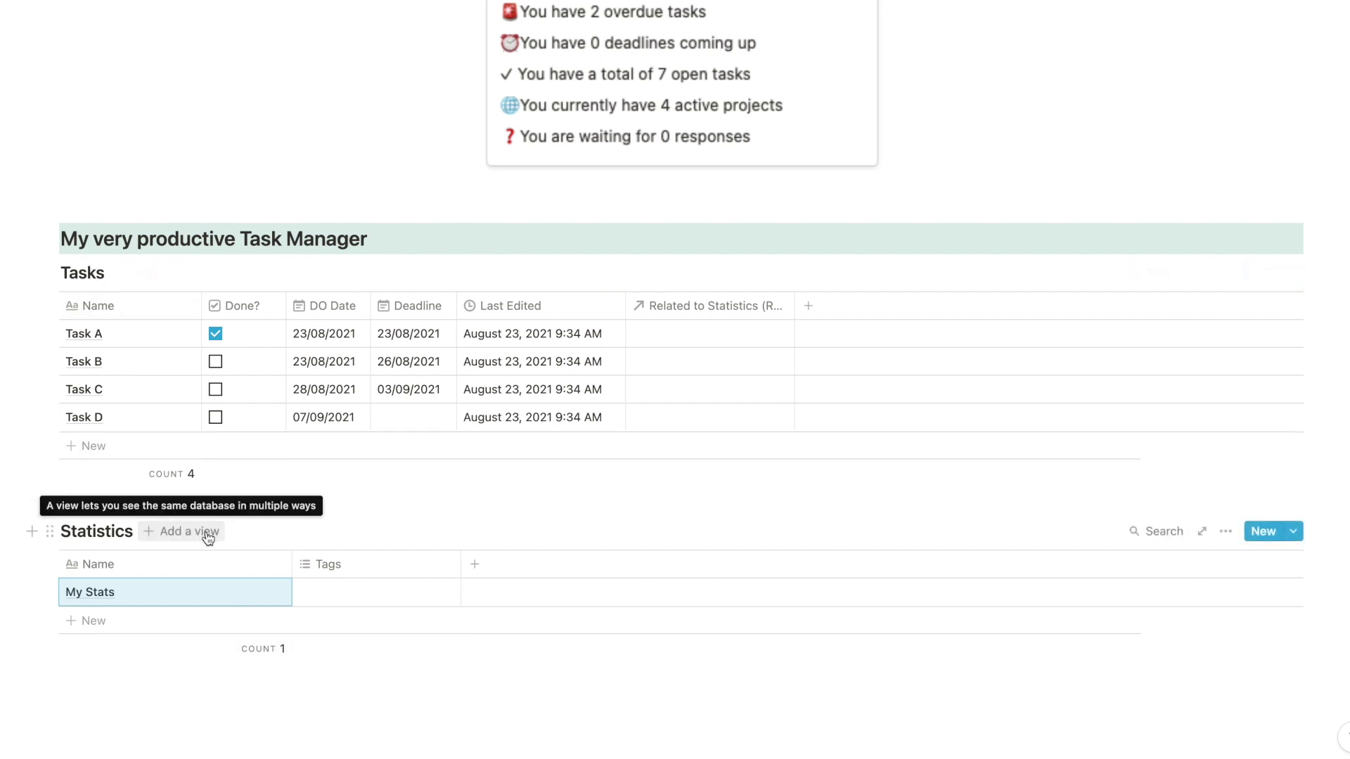
Delete the Related to Statistics column from the Tasks table
{"action": "left_click", "coordinate": [337, 570]}
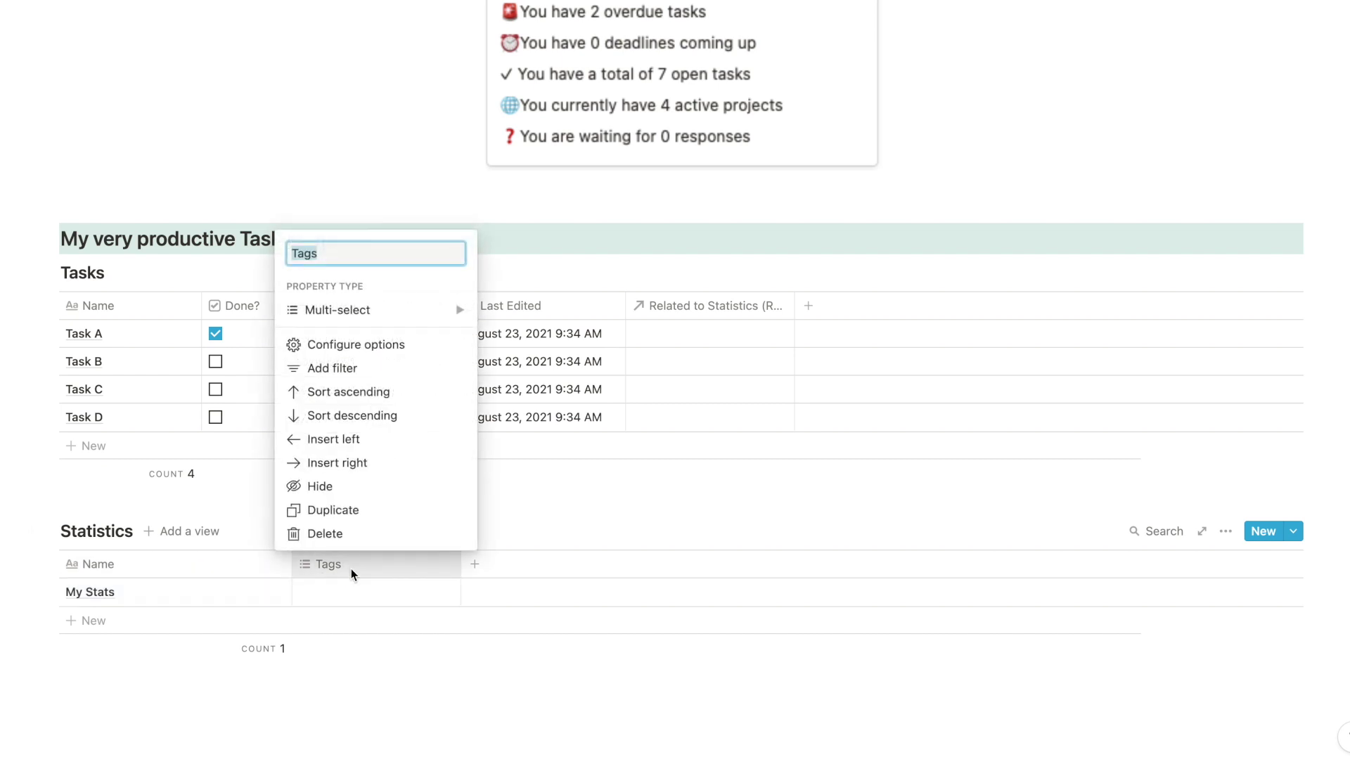
{"action": "left_click", "coordinate": [637, 447]}
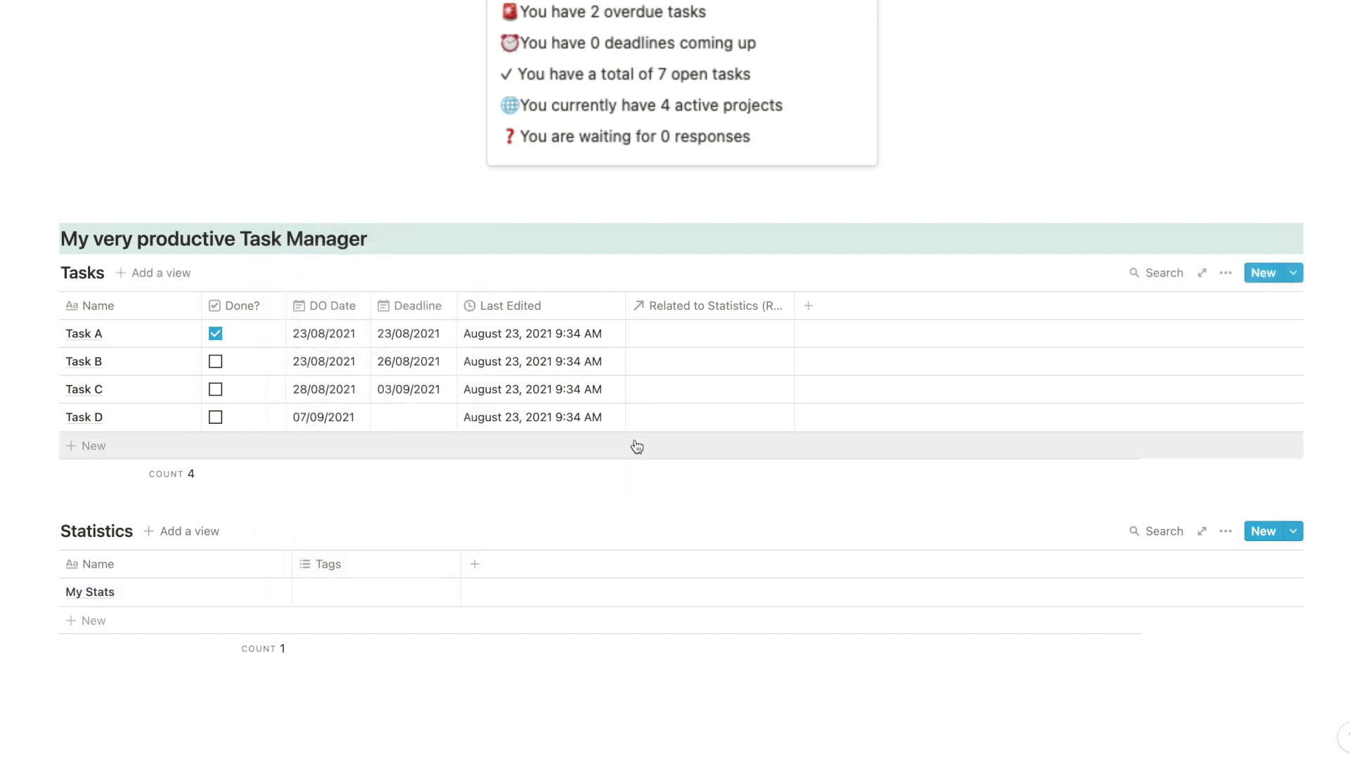
{"action": "left_click", "coordinate": [702, 324]}
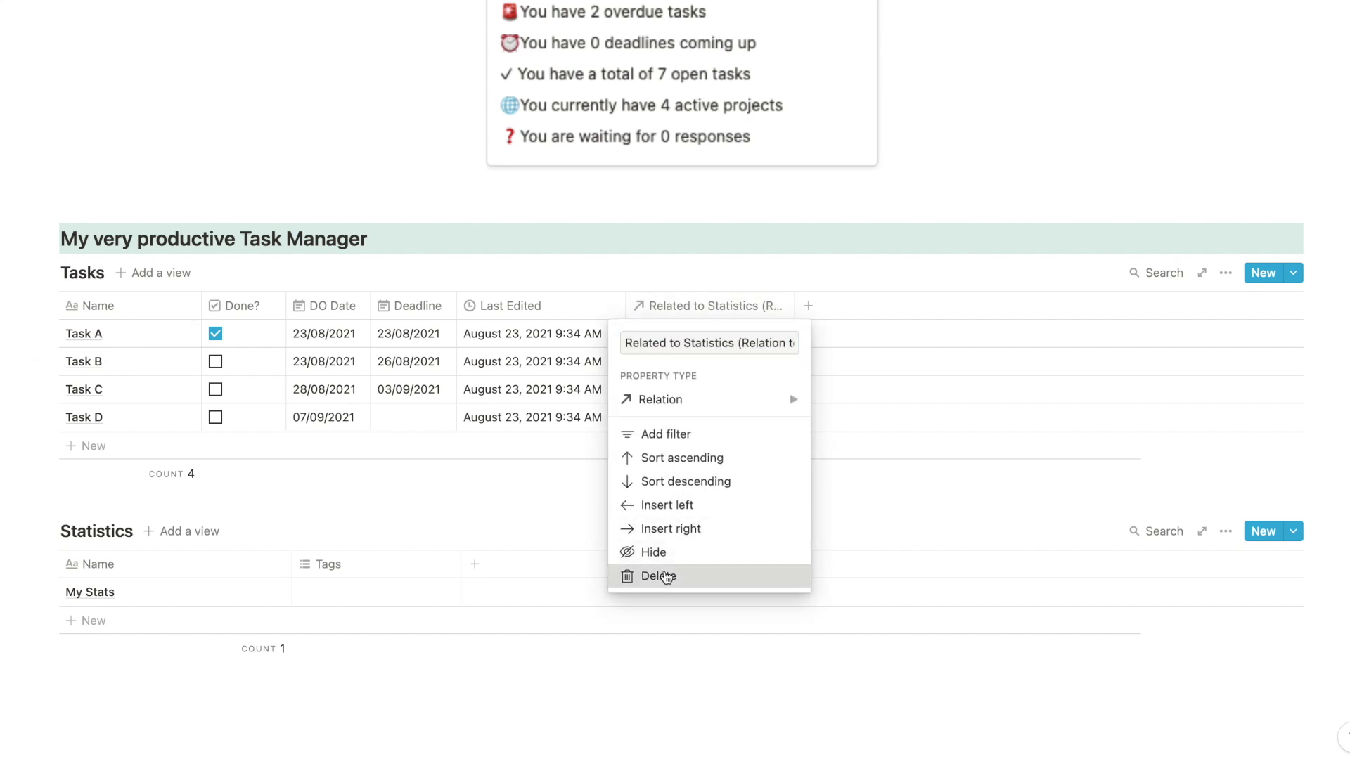
{"action": "left_click", "coordinate": [660, 575]}
{"action": "left_click", "coordinate": [708, 351]}
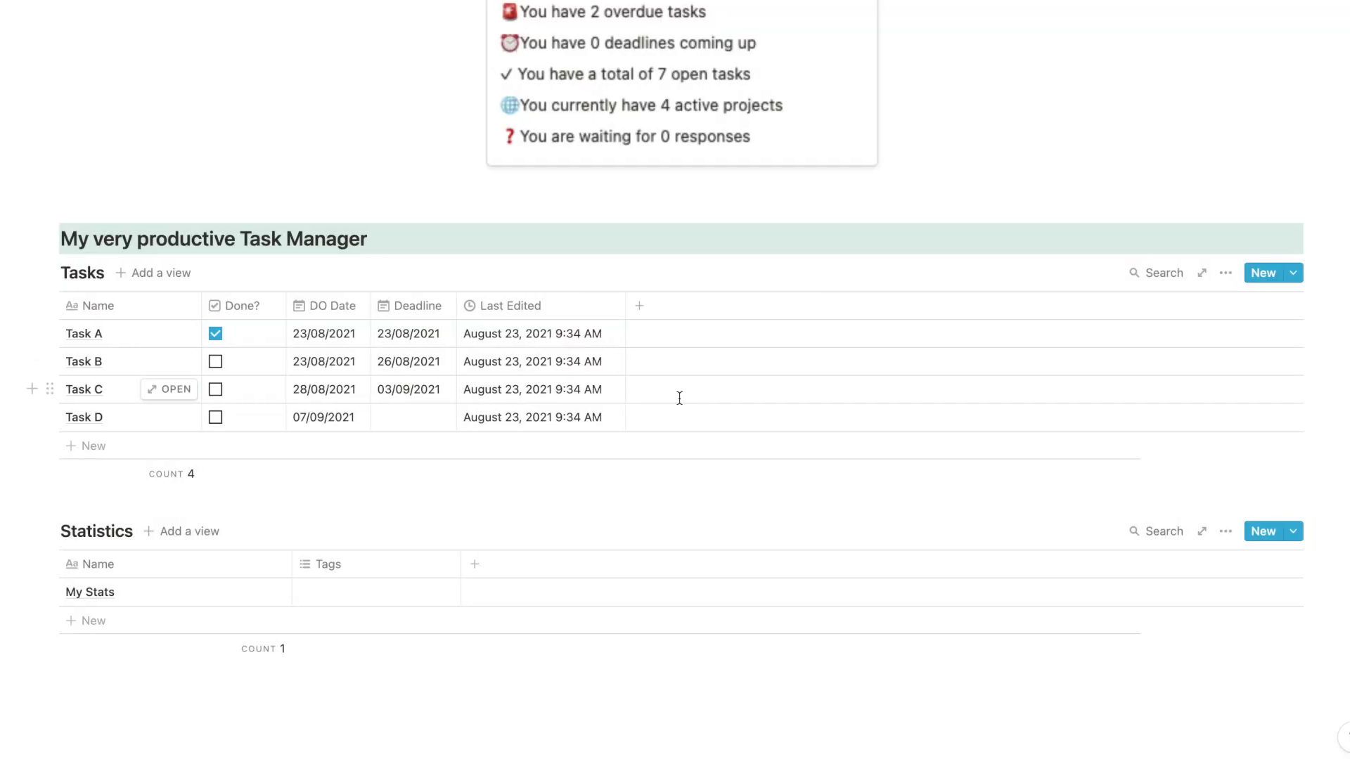
Rename Statistics' Tags column to 'Relation to tasks' and make it a relation to Tasks
{"action": "left_click", "coordinate": [371, 565]}
{"action": "type", "text": "Relatio"}
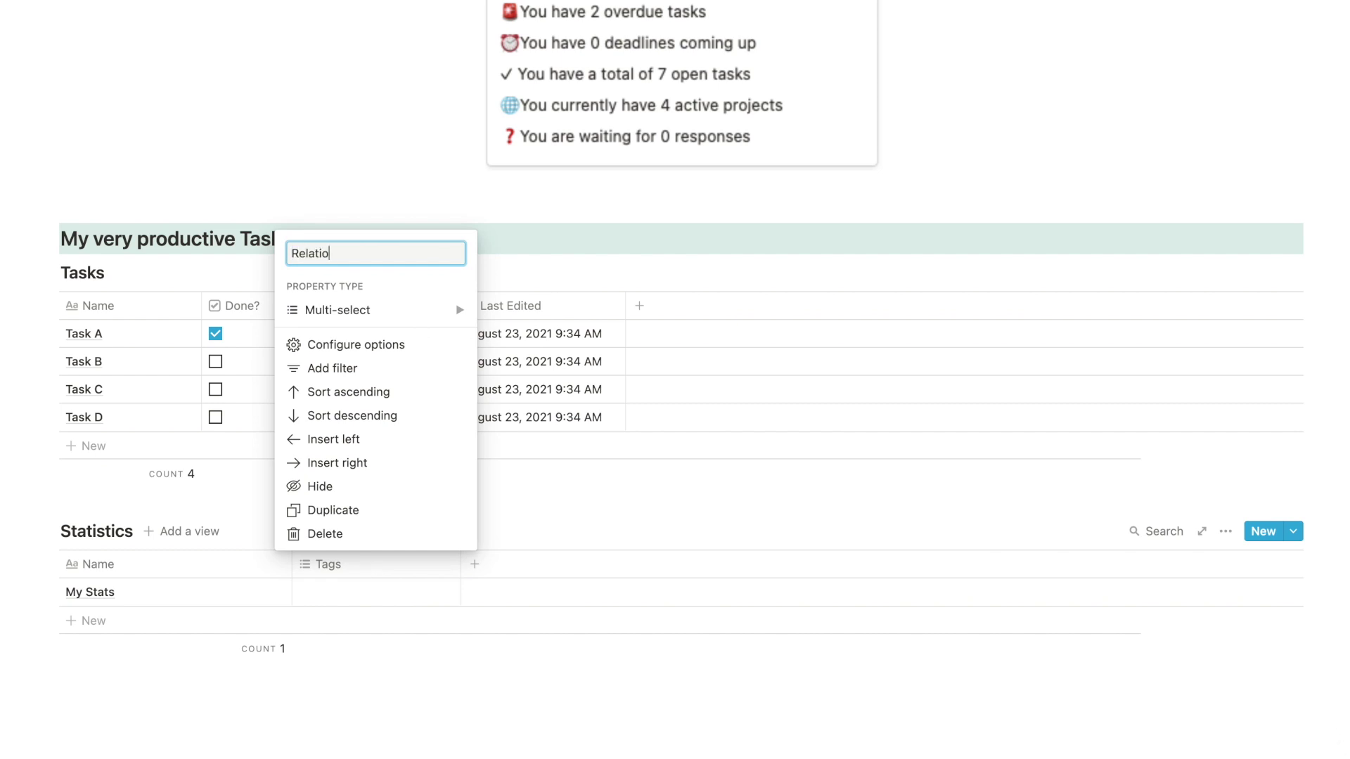
{"action": "type", "text": "n to tasks"}
{"action": "mouse_move", "coordinate": [452, 310]}
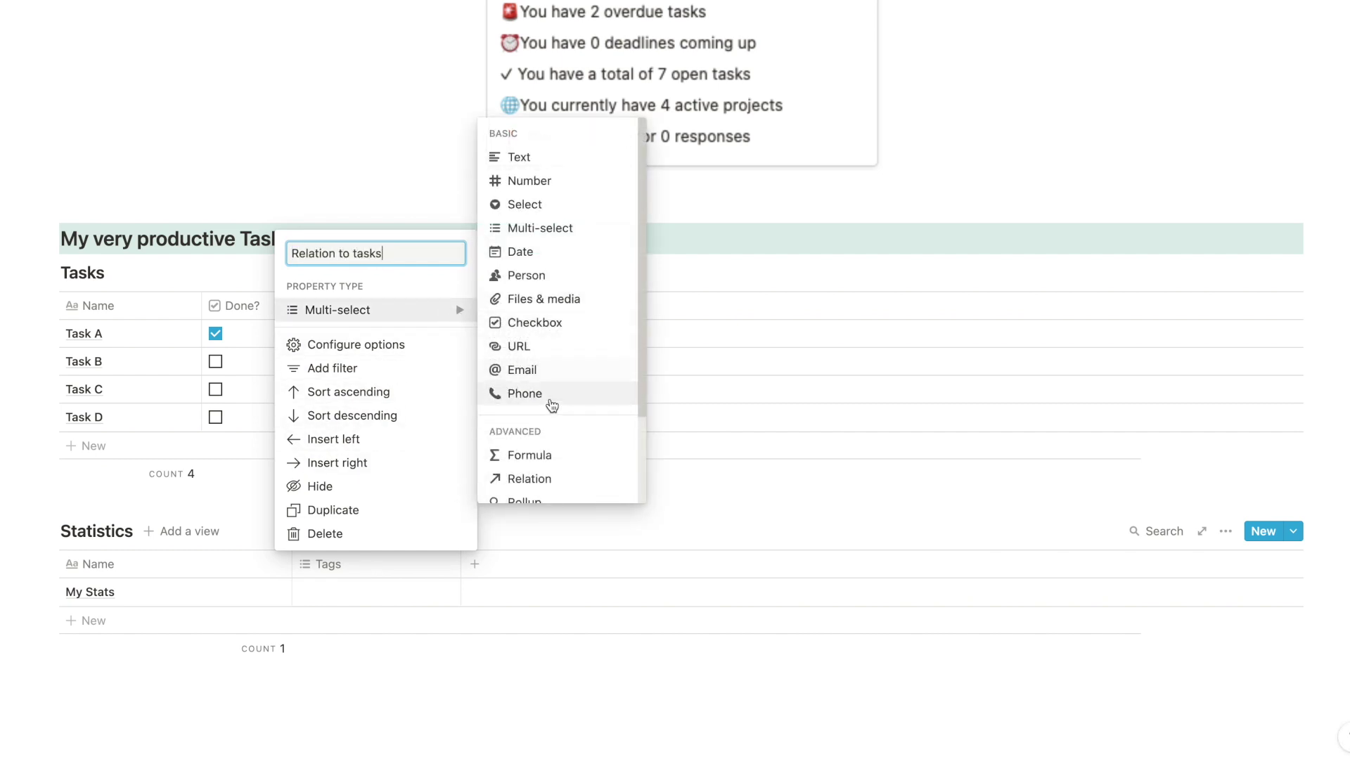
{"action": "left_click", "coordinate": [553, 481]}
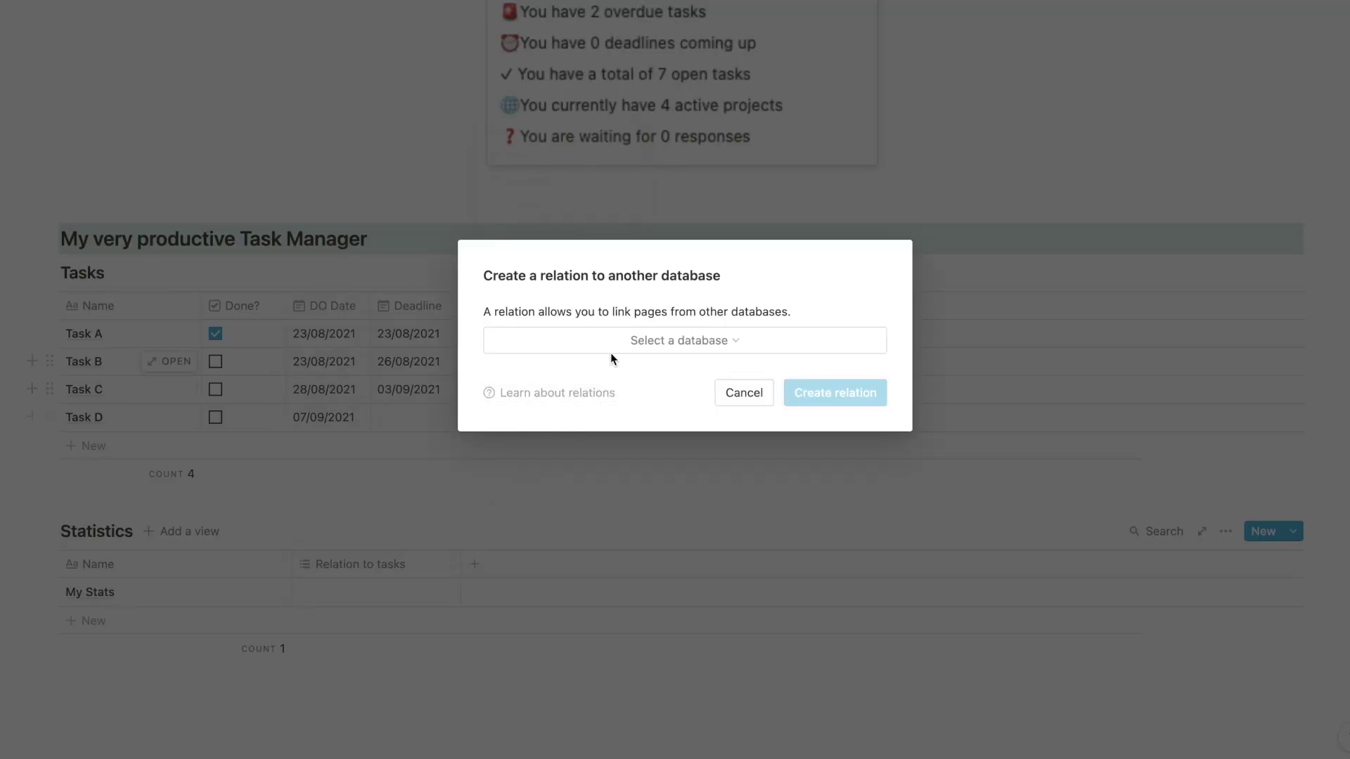
{"action": "left_click", "coordinate": [611, 339]}
{"action": "type", "text": "tasks"}
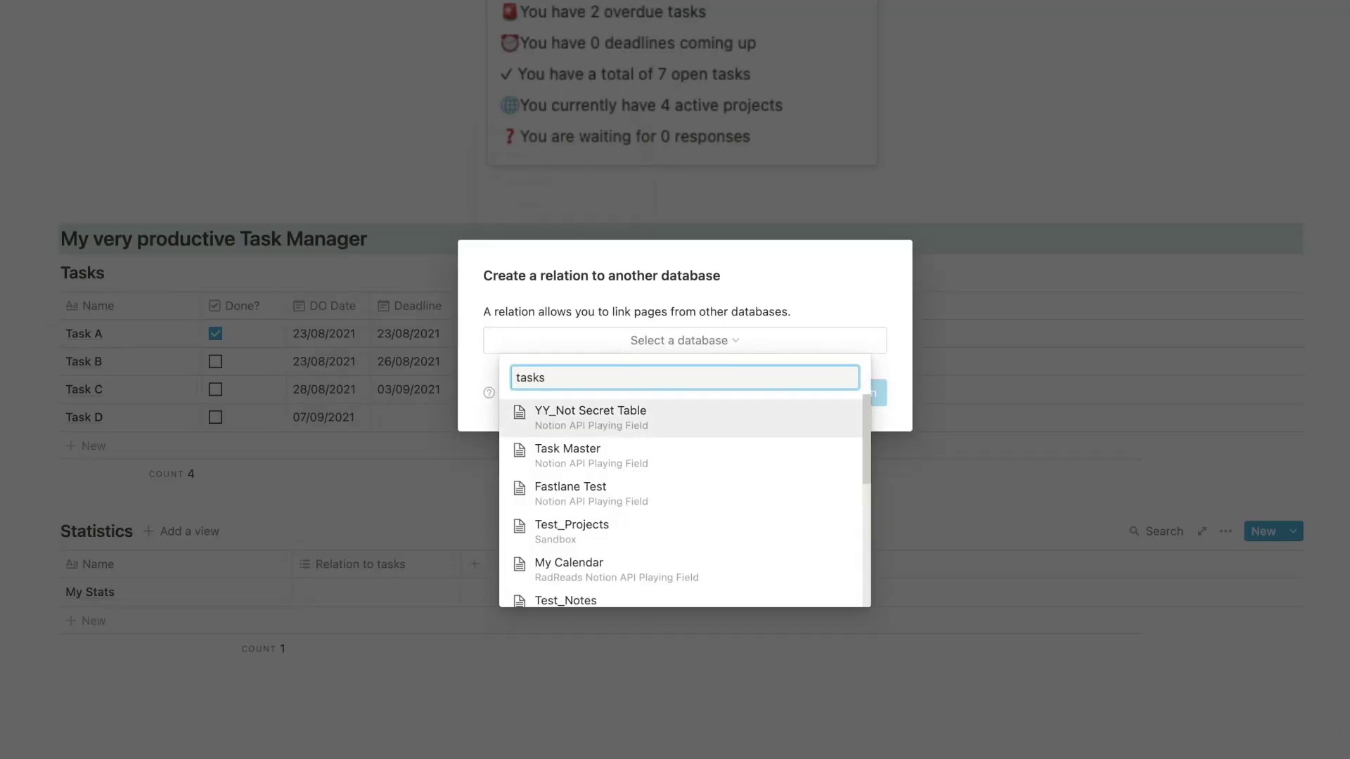
{"action": "left_click", "coordinate": [599, 421]}
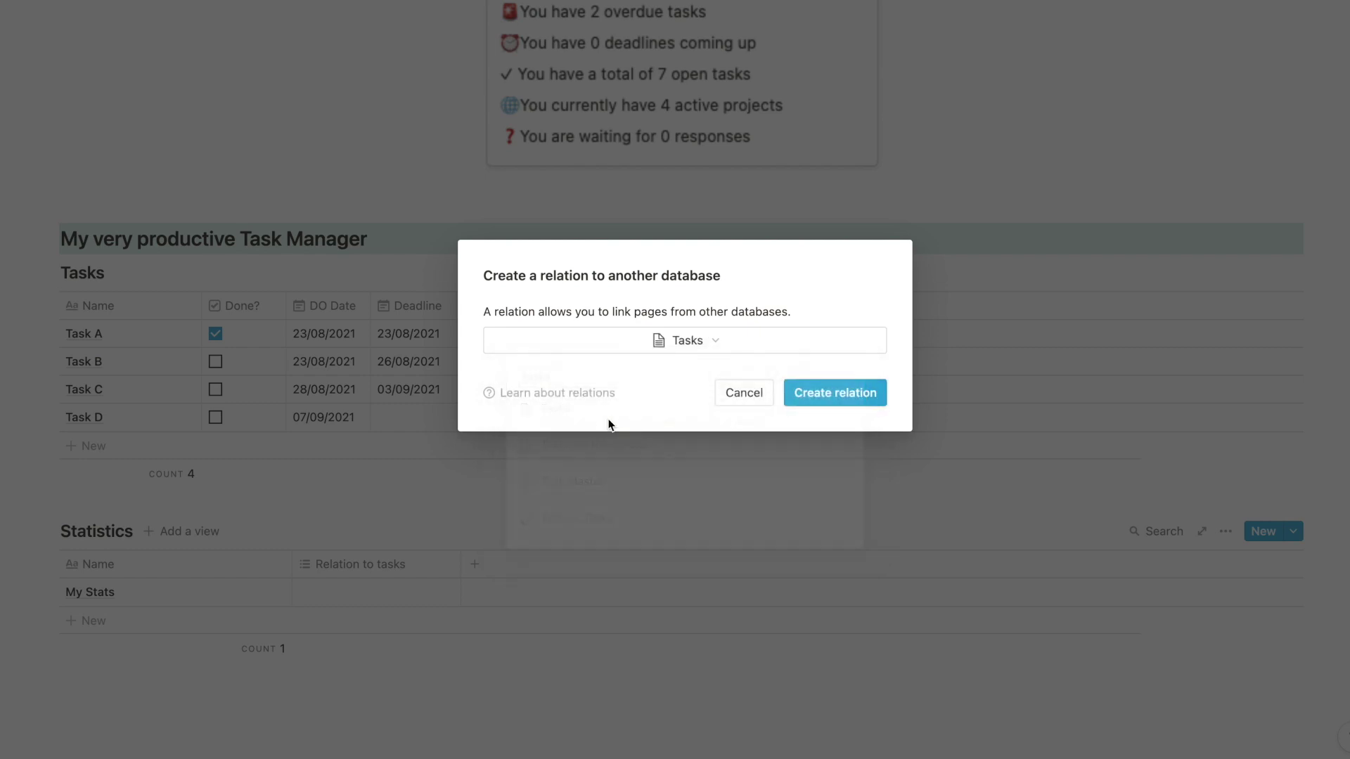
{"action": "left_click", "coordinate": [871, 400]}
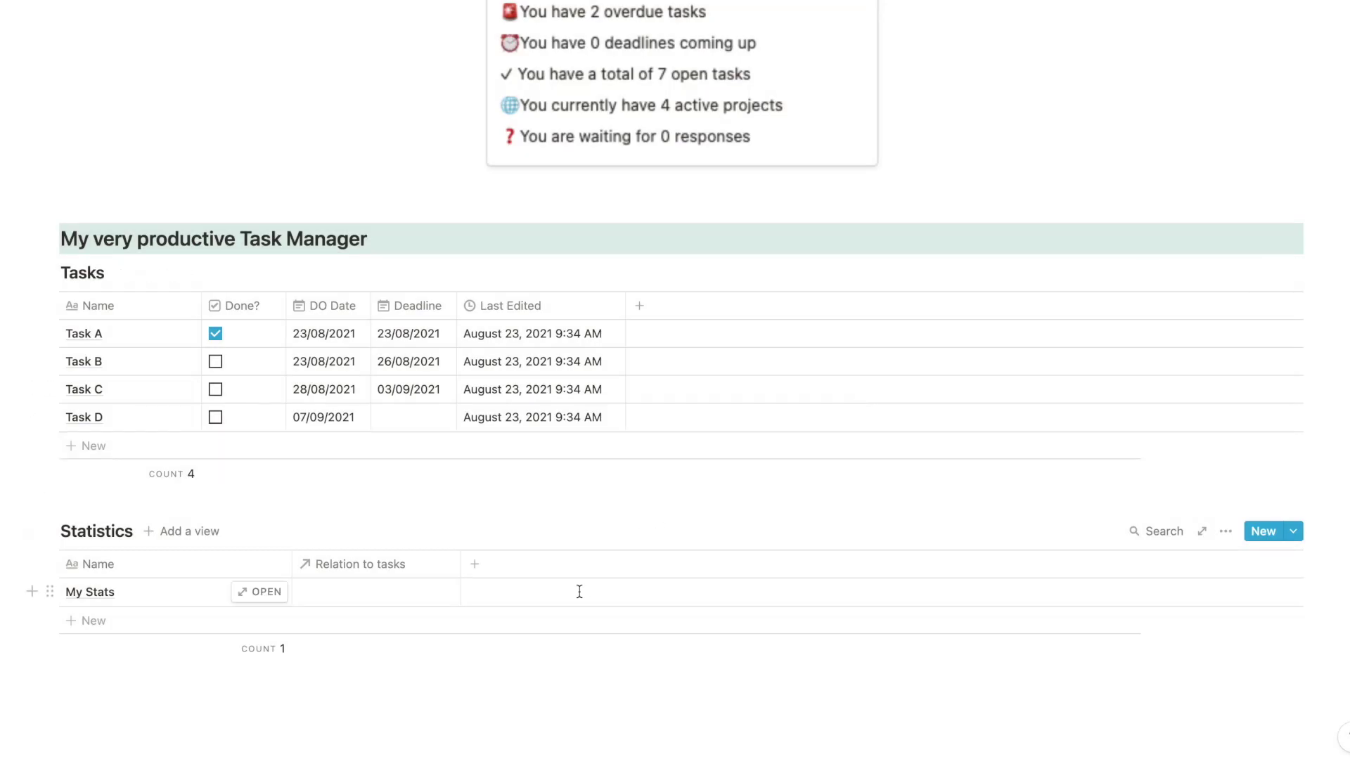
Preview My Stats' Relation to tasks cell without linking any task
{"action": "left_click", "coordinate": [411, 599]}
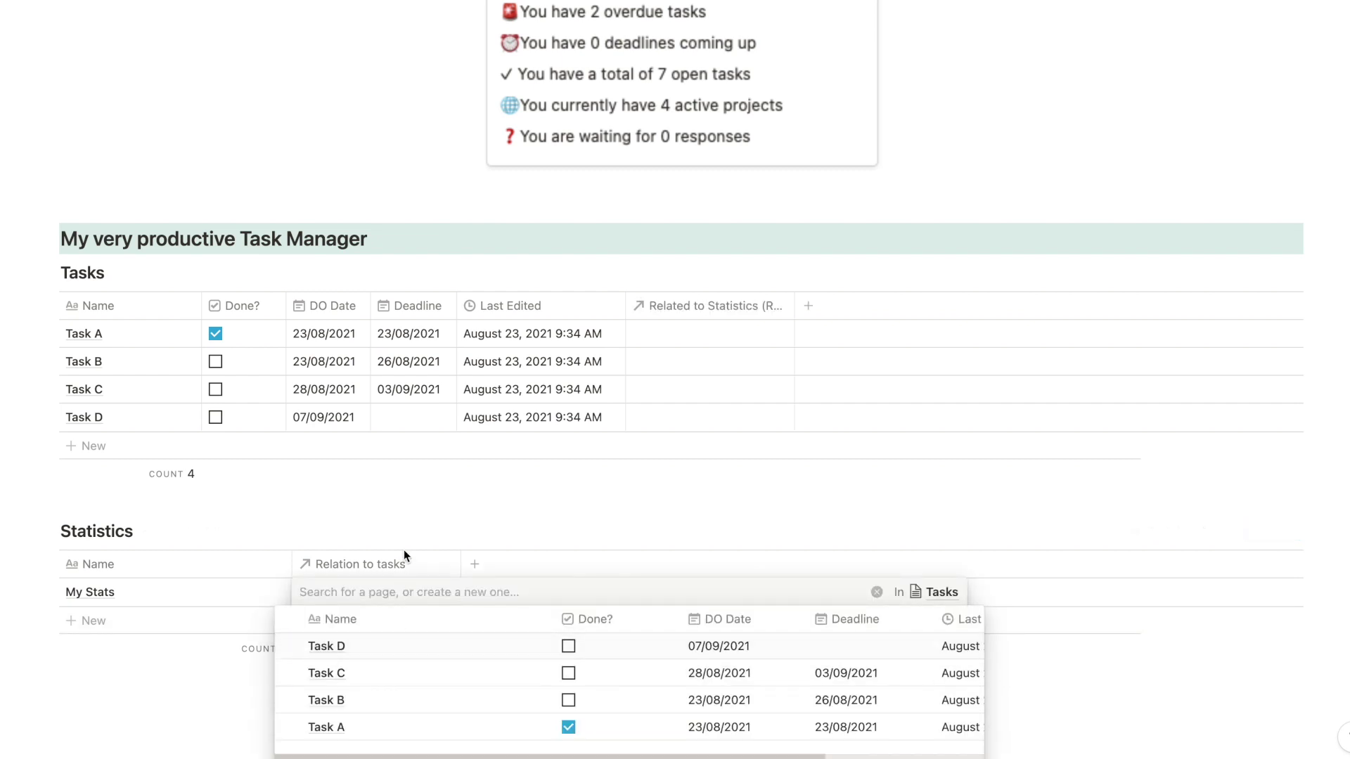
{"action": "key", "text": "Escape"}
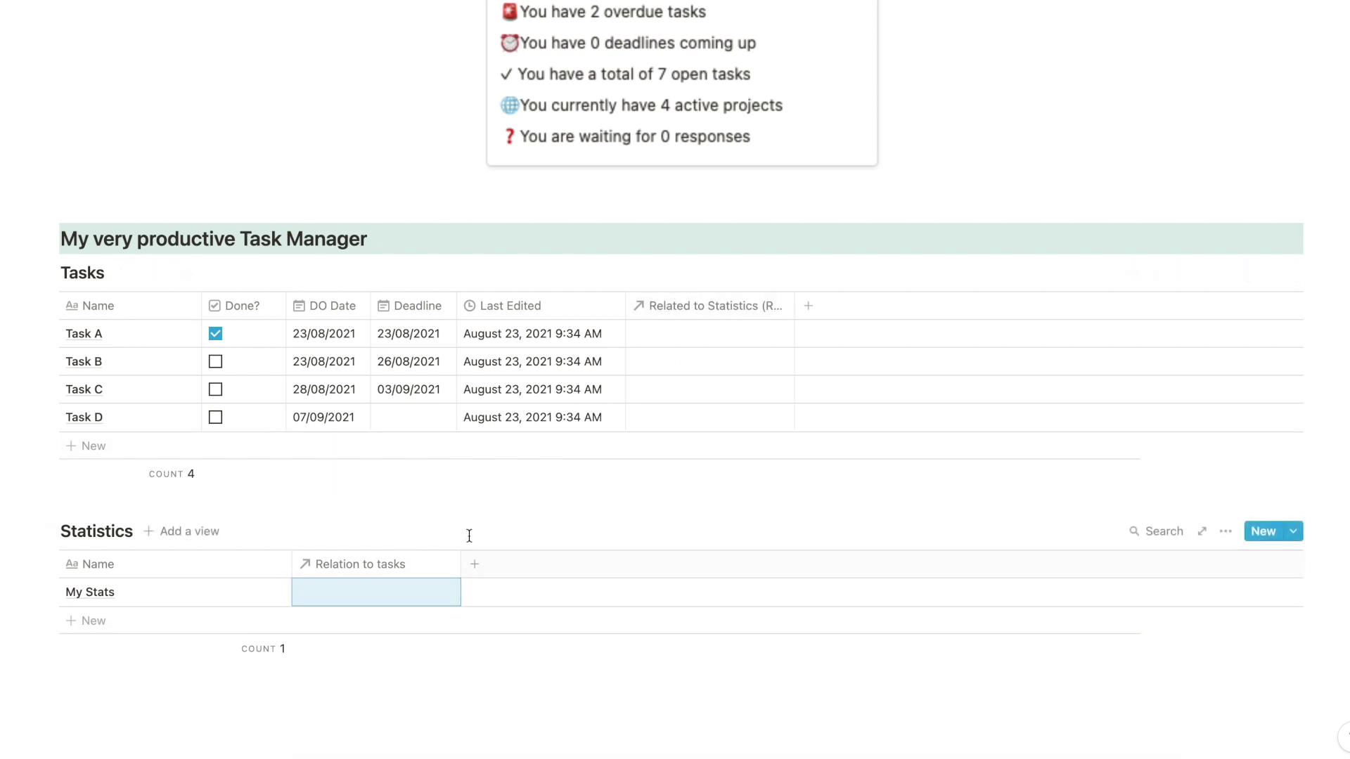
{"action": "left_click", "coordinate": [464, 517]}
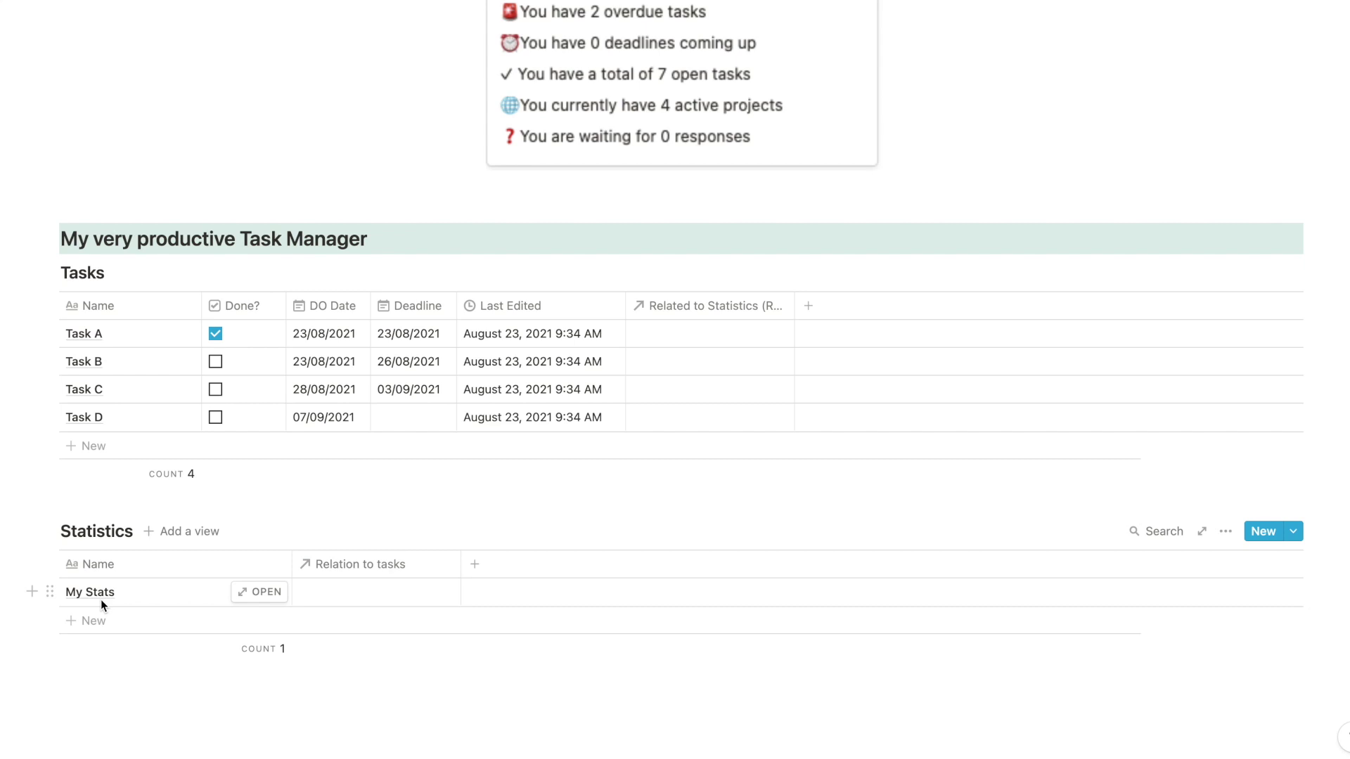
Check Task A's new Related to Statistics cell and bring up the Tasks block actions
{"action": "left_click", "coordinate": [681, 322]}
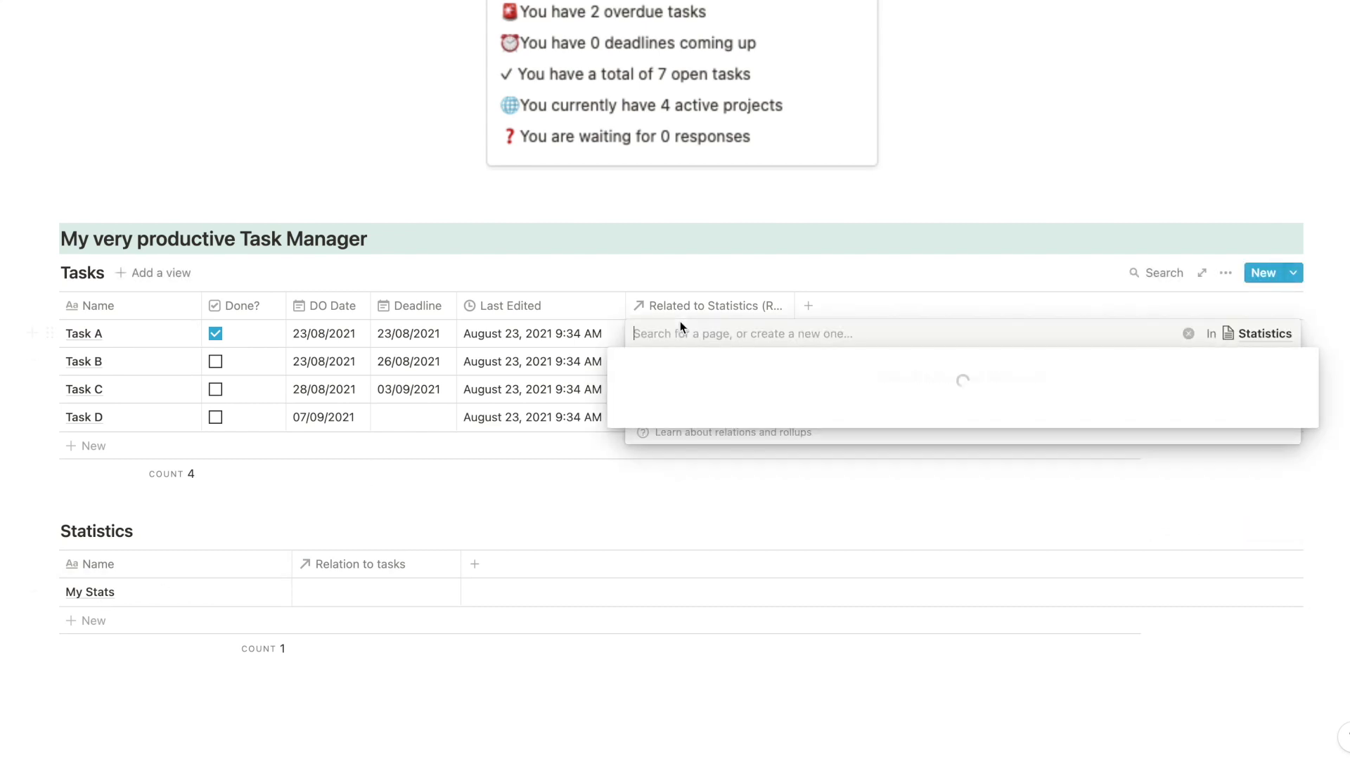
{"action": "left_click", "coordinate": [636, 480]}
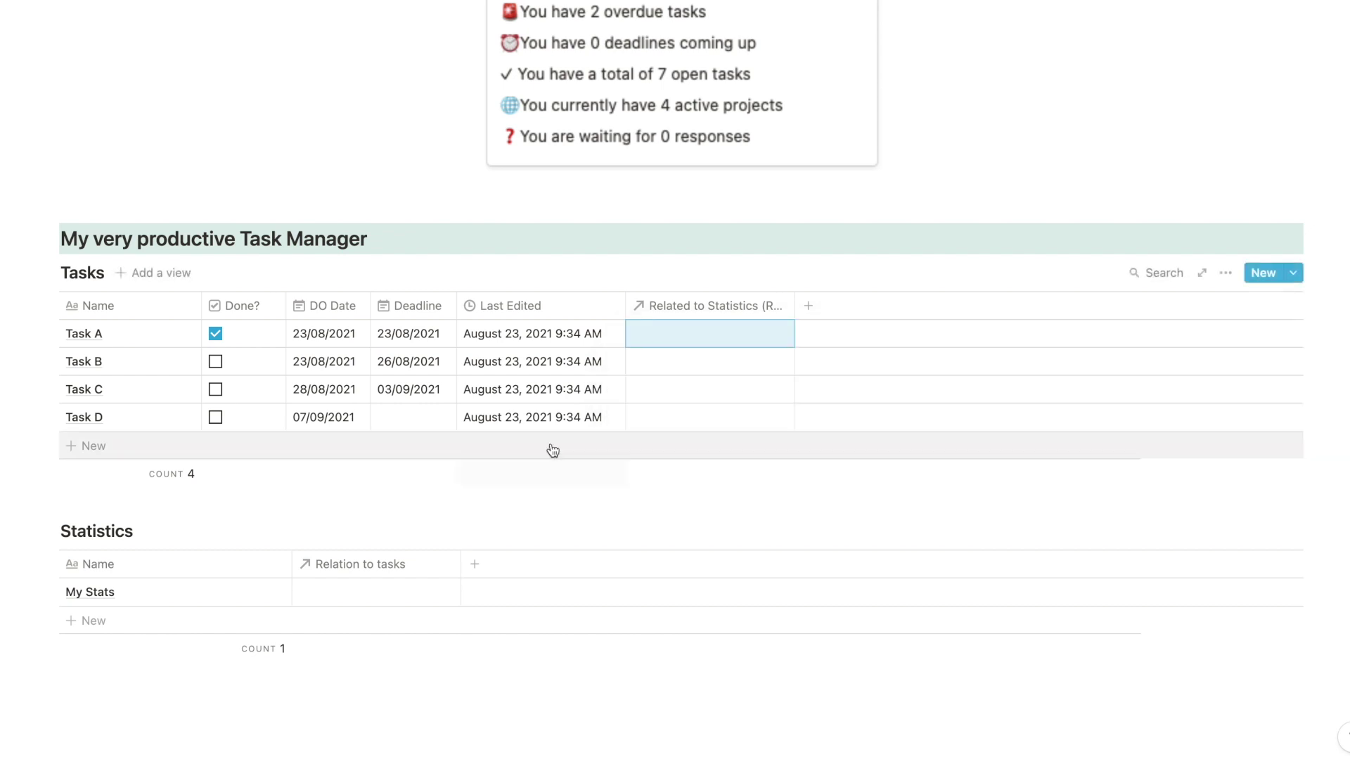
{"action": "mouse_move", "coordinate": [197, 327]}
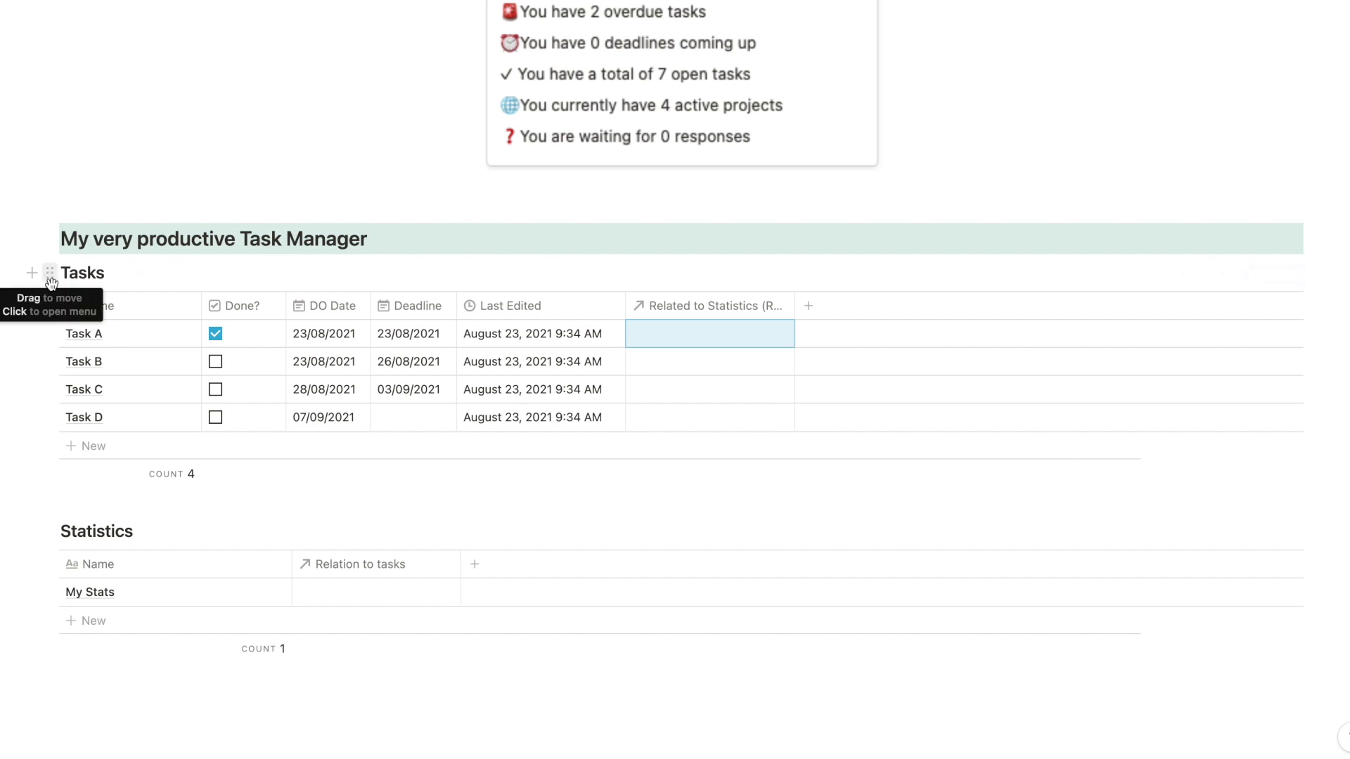
{"action": "left_click", "coordinate": [50, 274]}
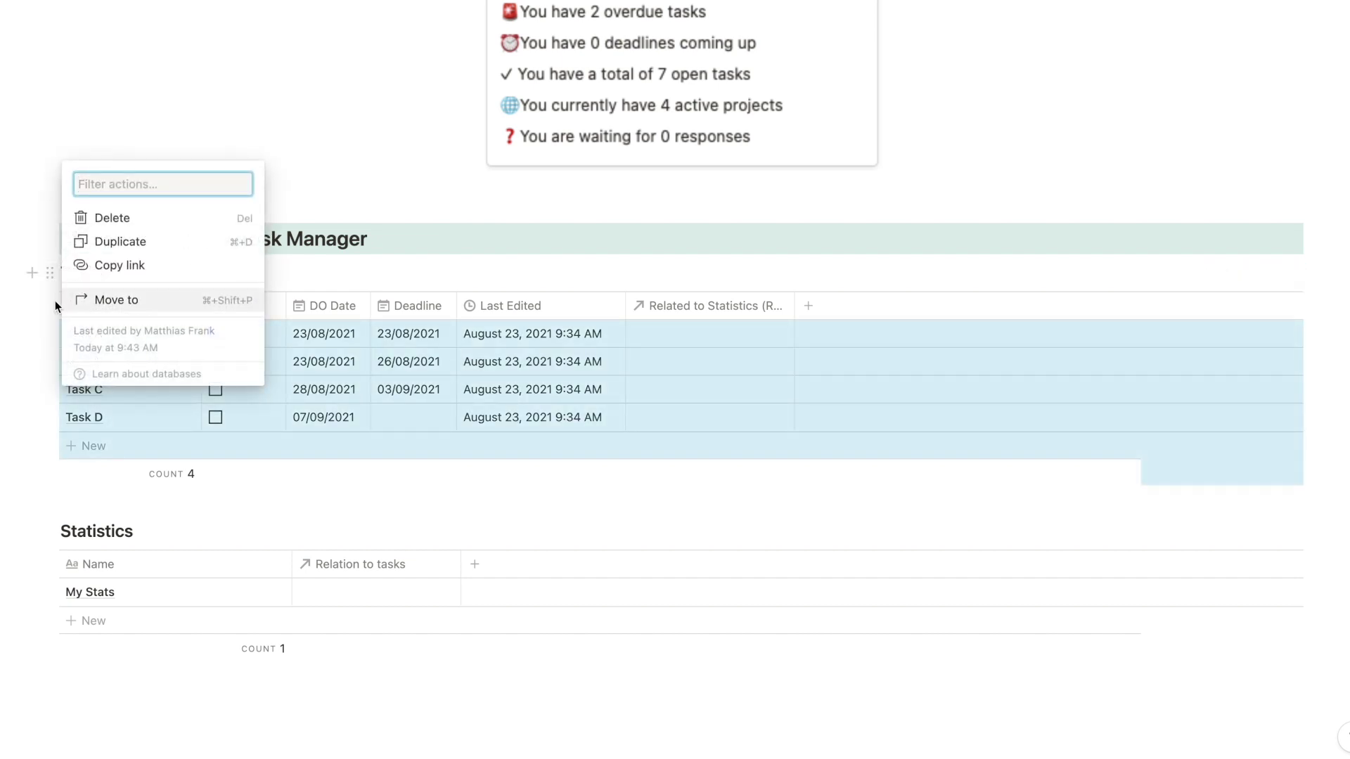
Turn the Tasks database into its own page and open it
{"action": "key", "text": "Escape"}
{"action": "key", "text": "Escape"}
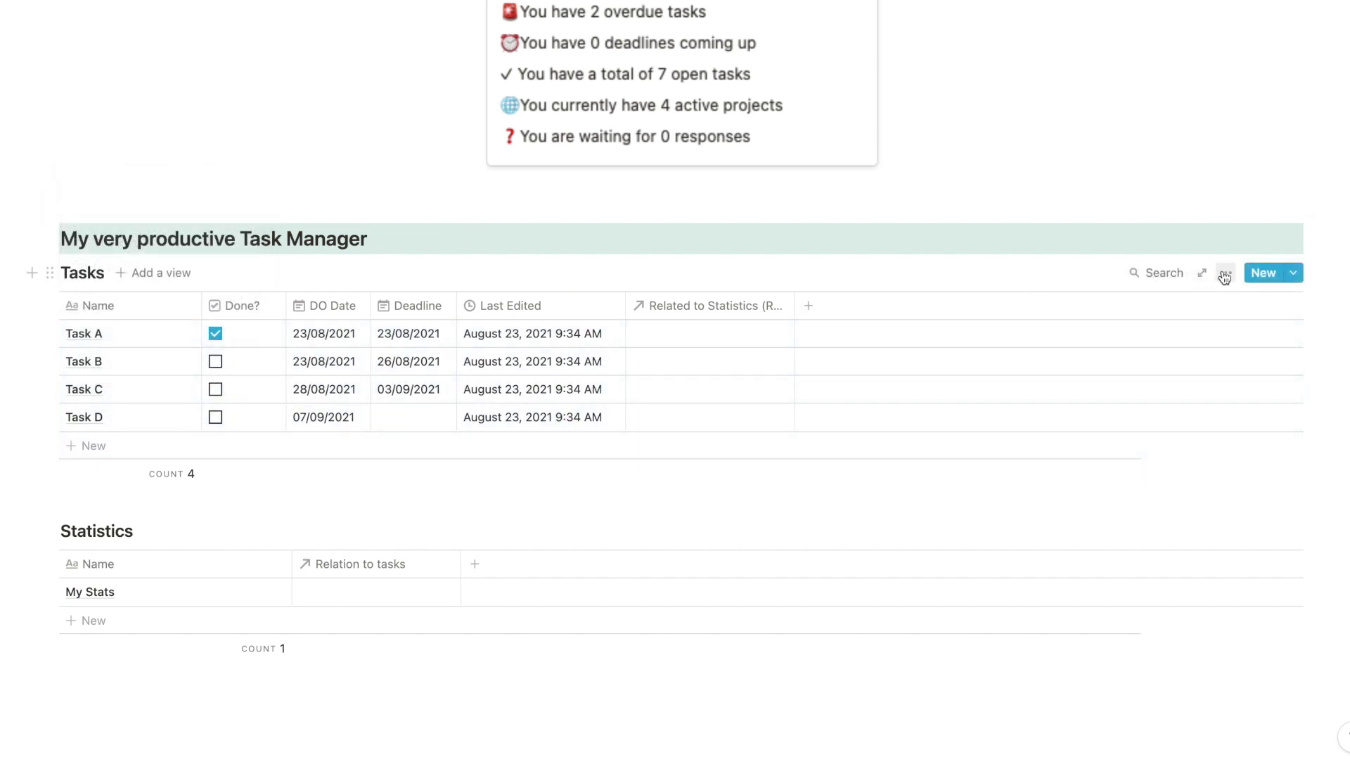
{"action": "left_click", "coordinate": [1225, 274]}
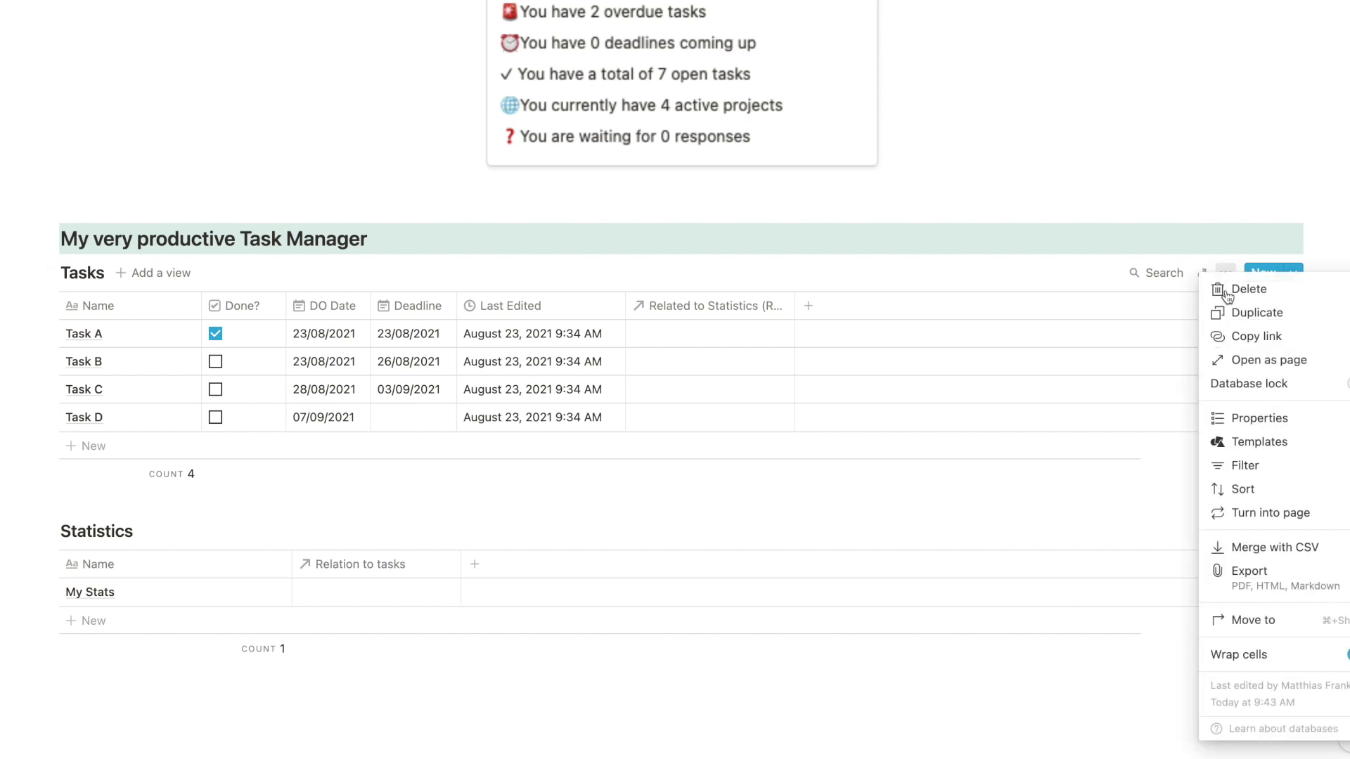
{"action": "left_click", "coordinate": [1260, 508]}
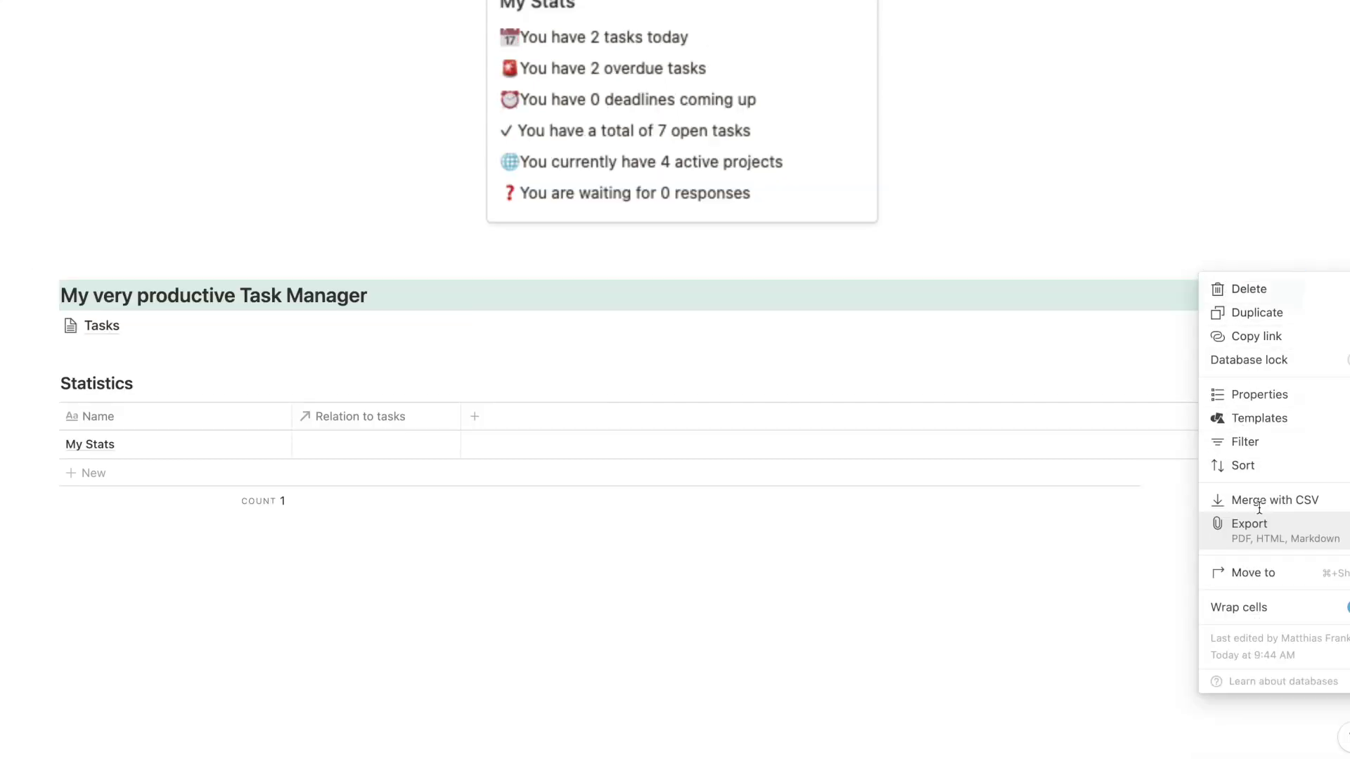
{"action": "left_click", "coordinate": [101, 327]}
Select all four tasks and link them to My Stats through Related to Statistics
{"action": "left_click", "coordinate": [136, 83]}
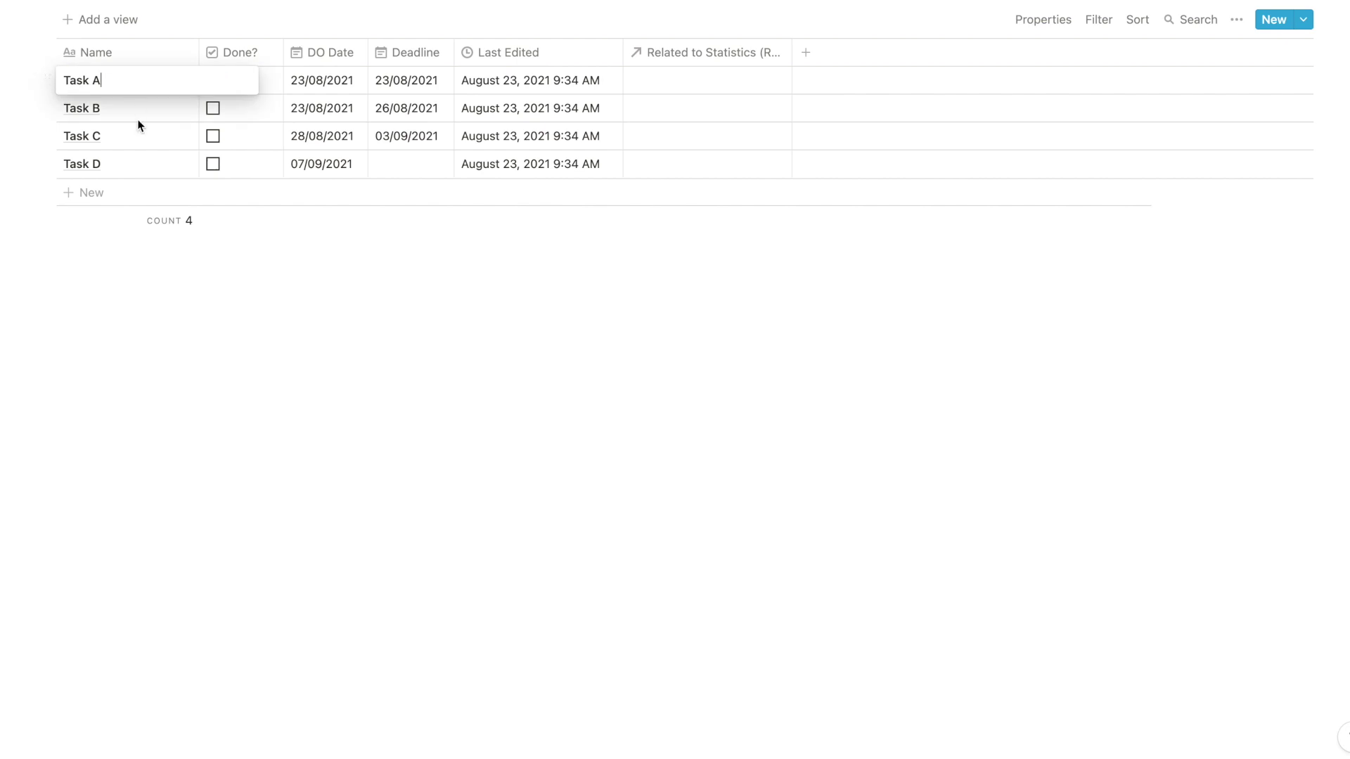
{"action": "key", "text": "Escape"}
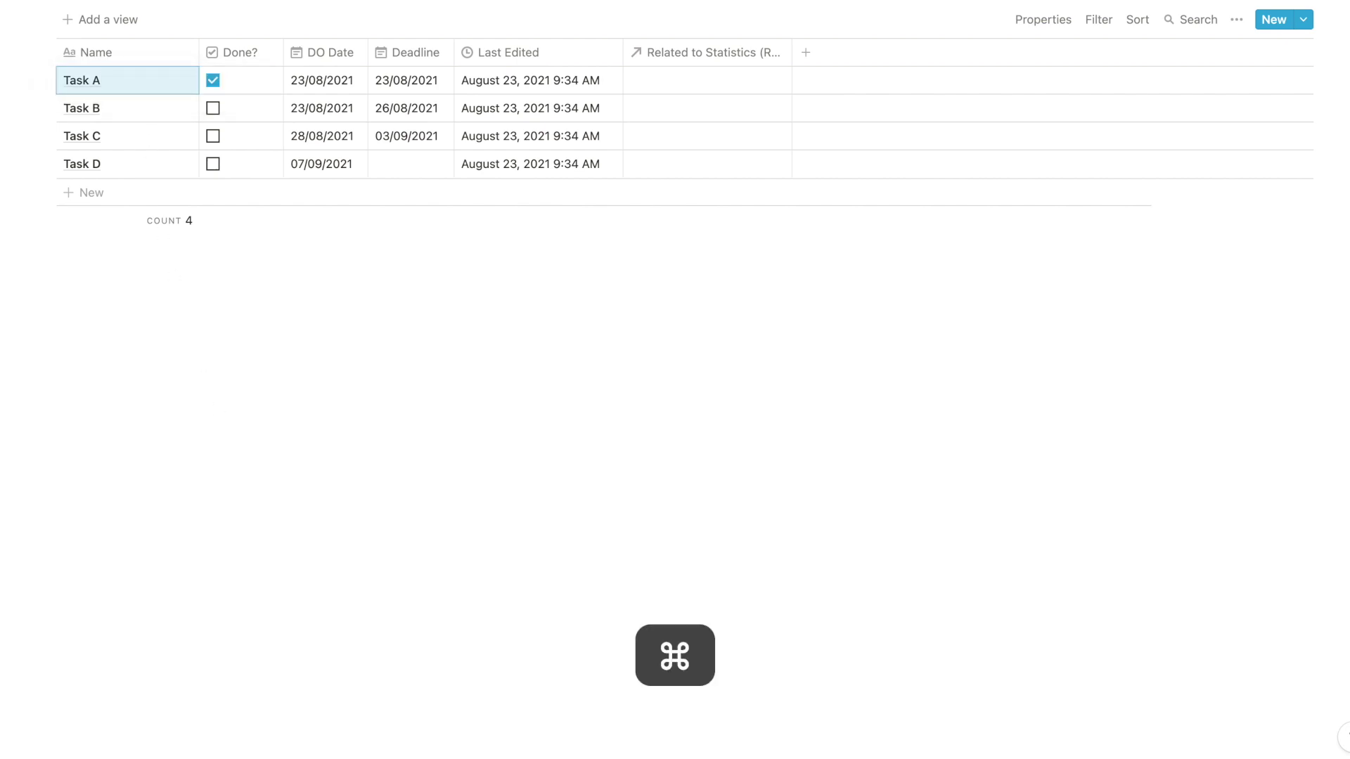
{"action": "key", "text": "super+a"}
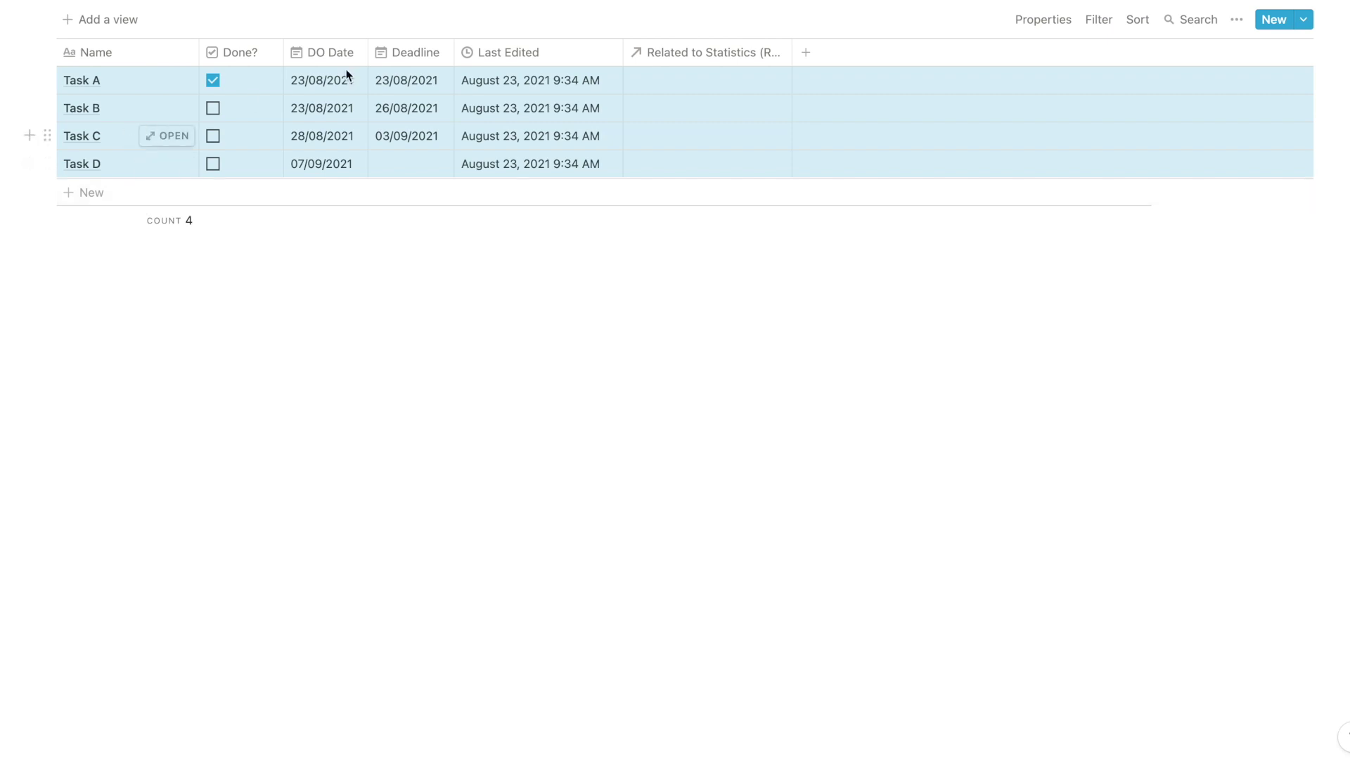
{"action": "right_click", "coordinate": [497, 112]}
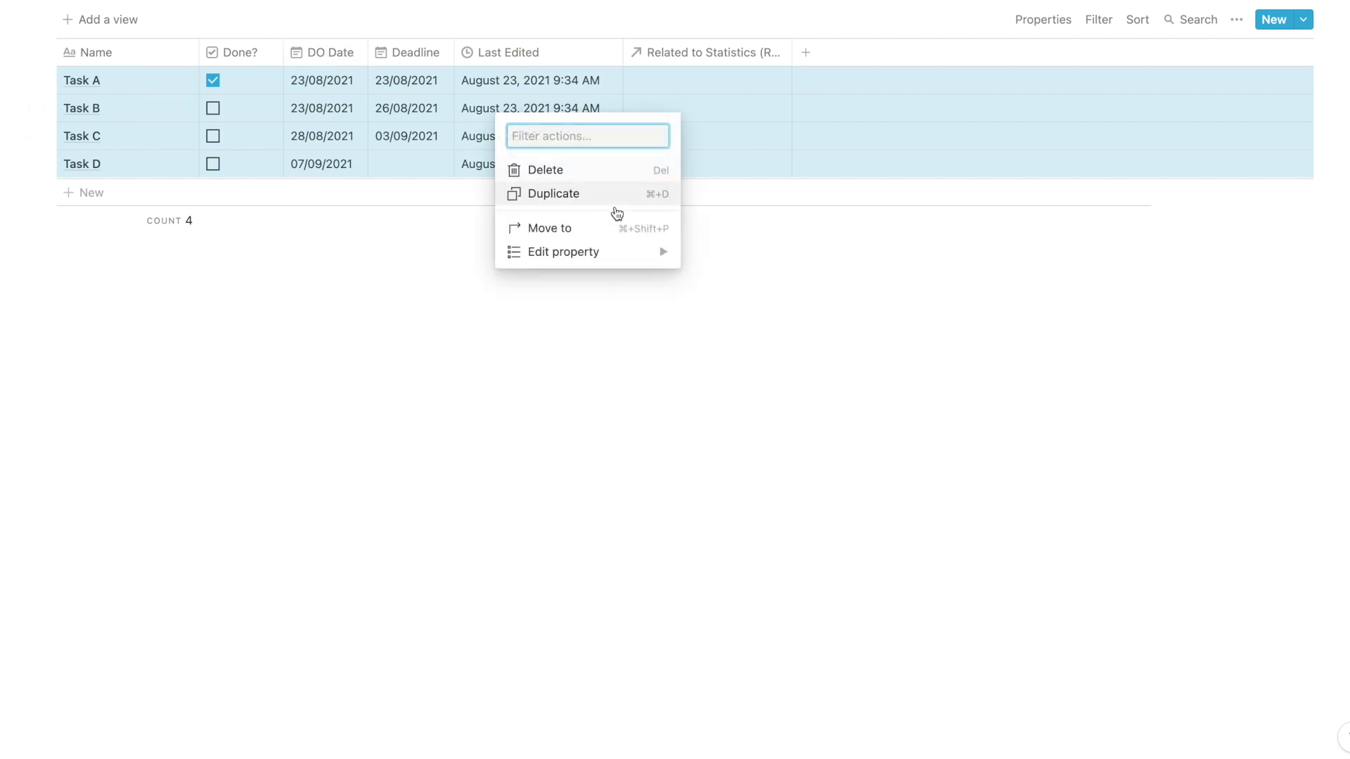
{"action": "mouse_move", "coordinate": [654, 261]}
{"action": "left_click", "coordinate": [734, 300]}
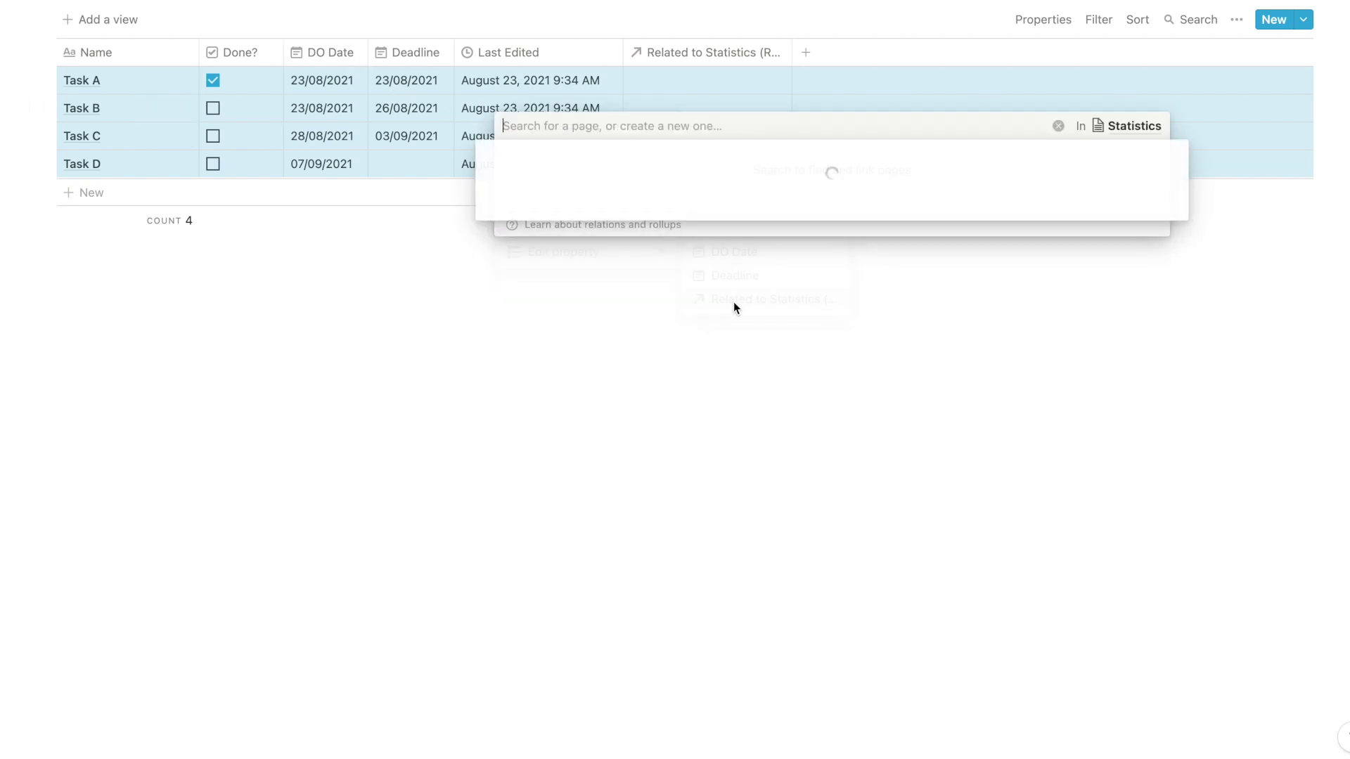
{"action": "left_click", "coordinate": [566, 184]}
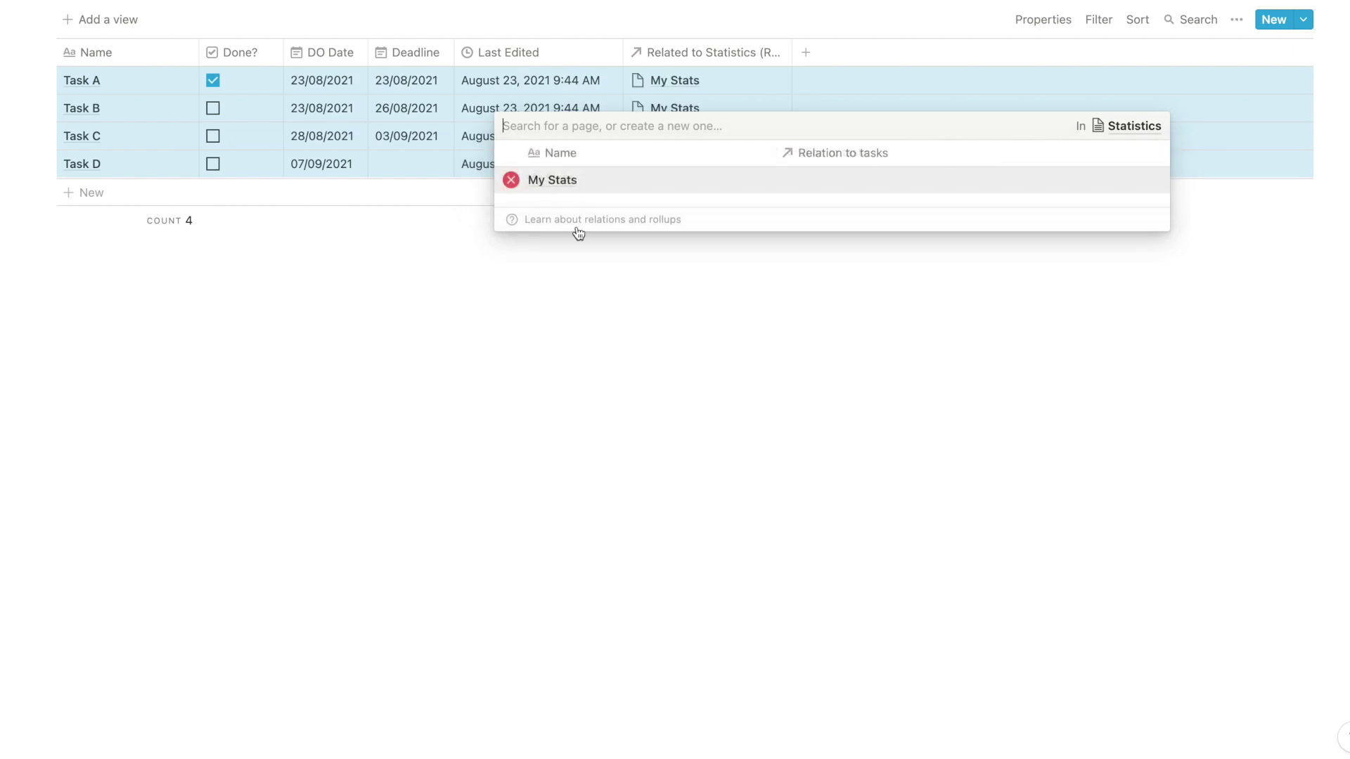
{"action": "left_click", "coordinate": [612, 319]}
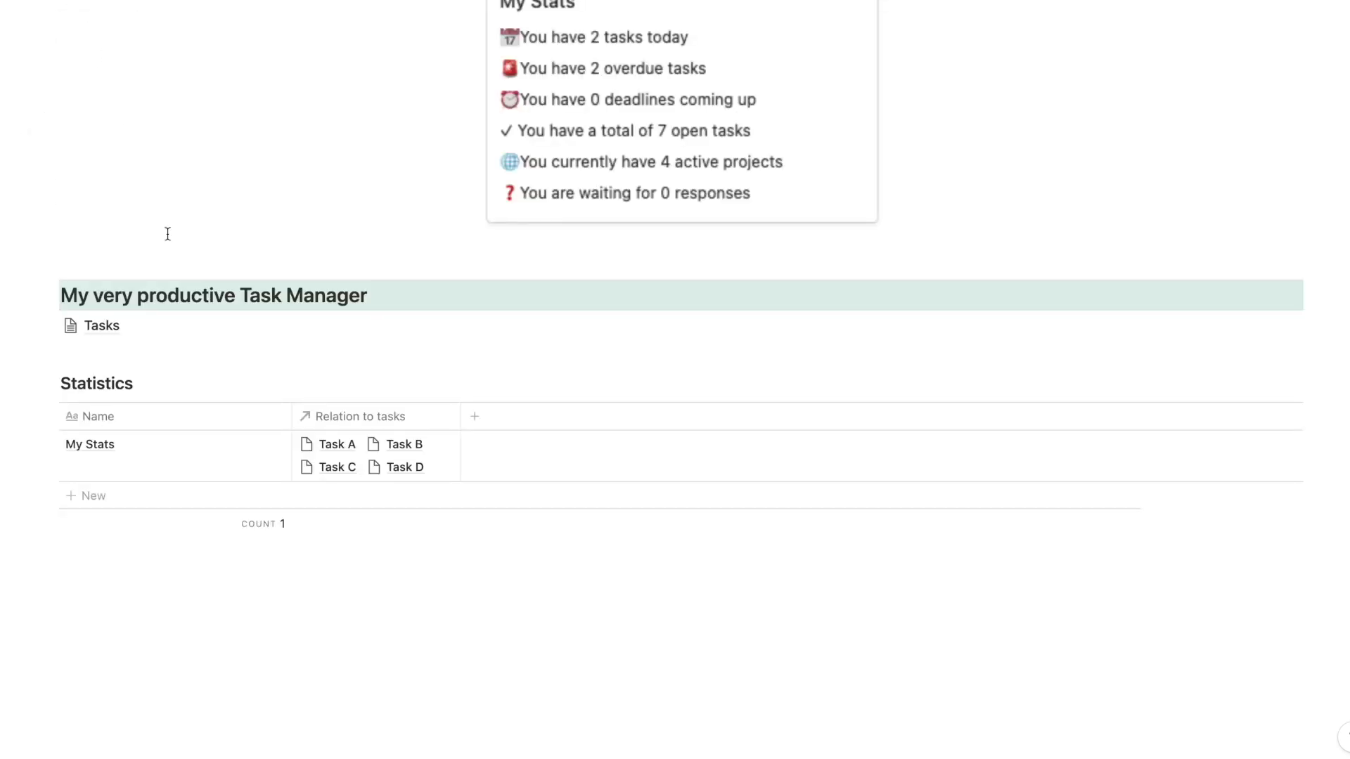
Turn the Tasks page back into an inline table
{"action": "left_click", "coordinate": [49, 323]}
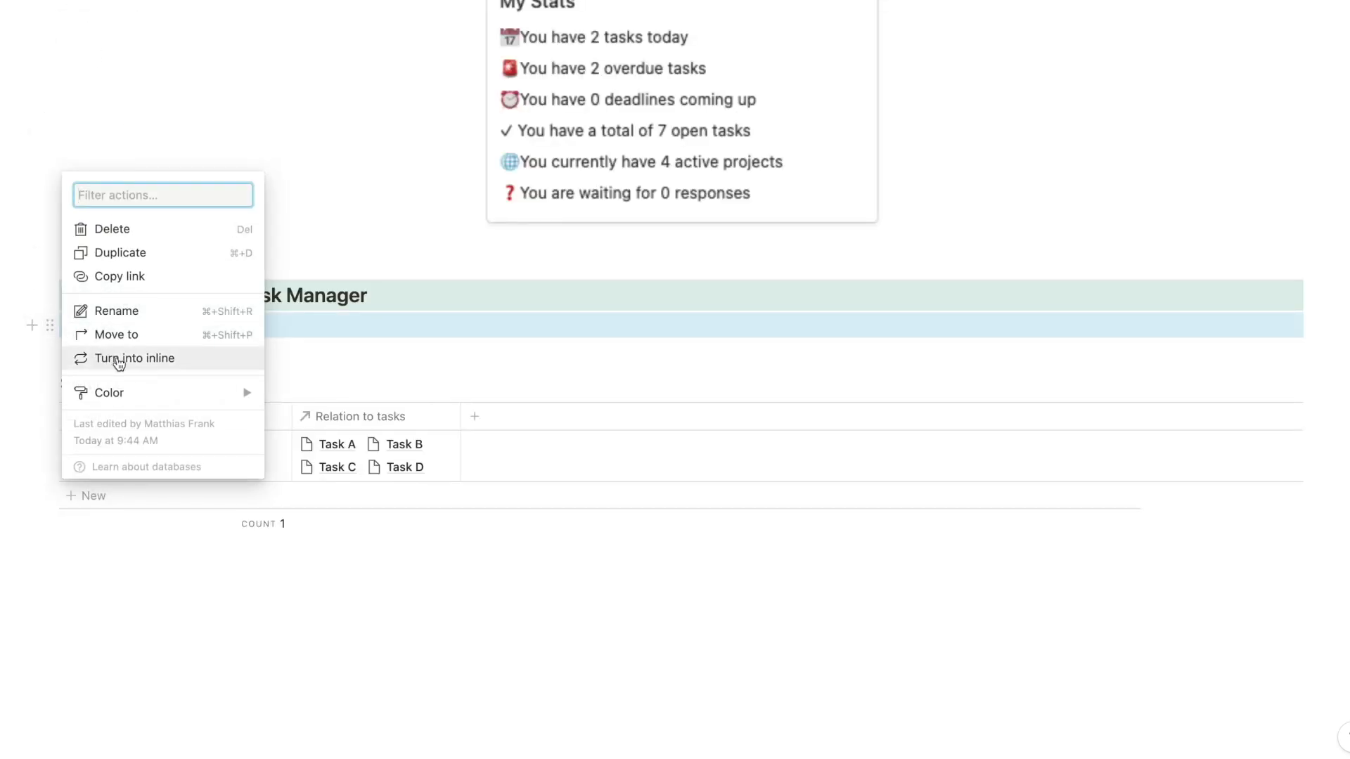
{"action": "left_click", "coordinate": [106, 359]}
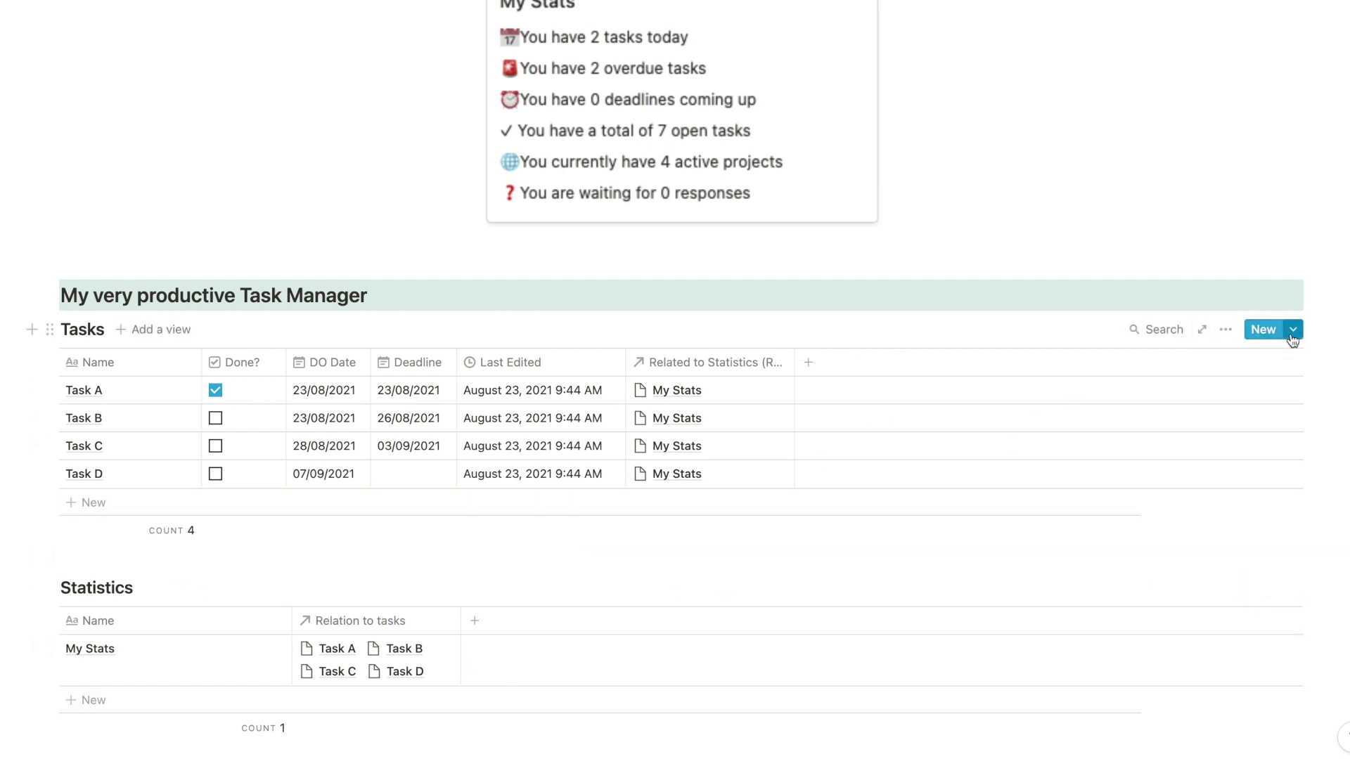
{"action": "left_click", "coordinate": [1289, 333]}
{"action": "left_click", "coordinate": [1215, 443]}
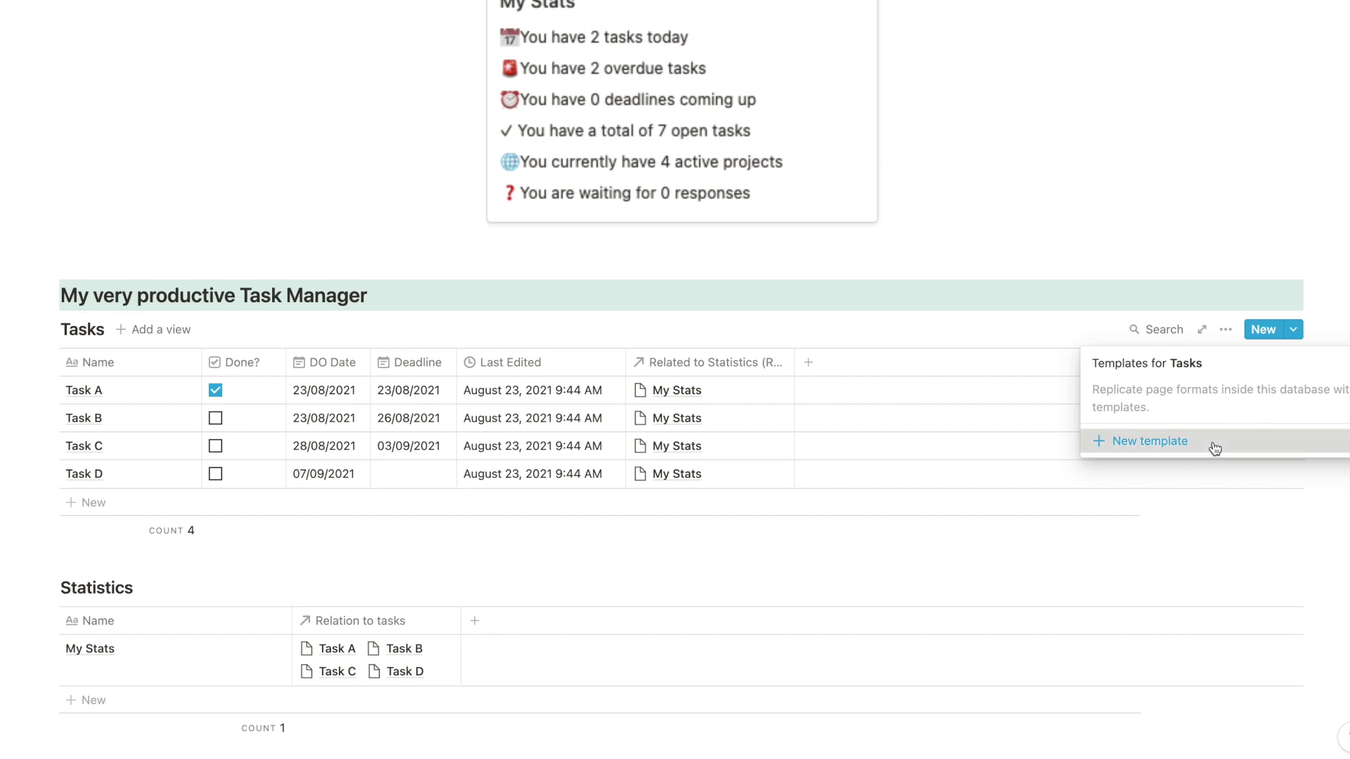
{"action": "type", "text": "New Task"}
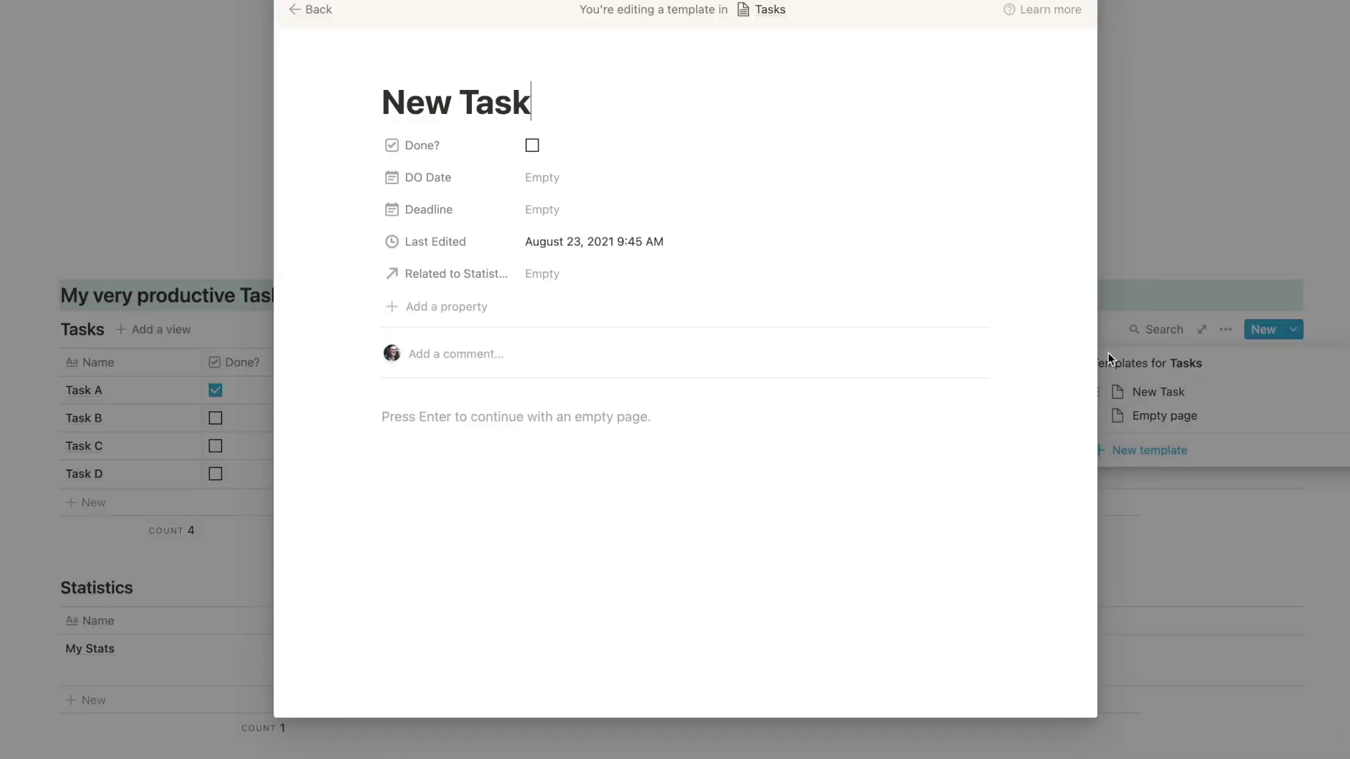
{"action": "left_click", "coordinate": [566, 275]}
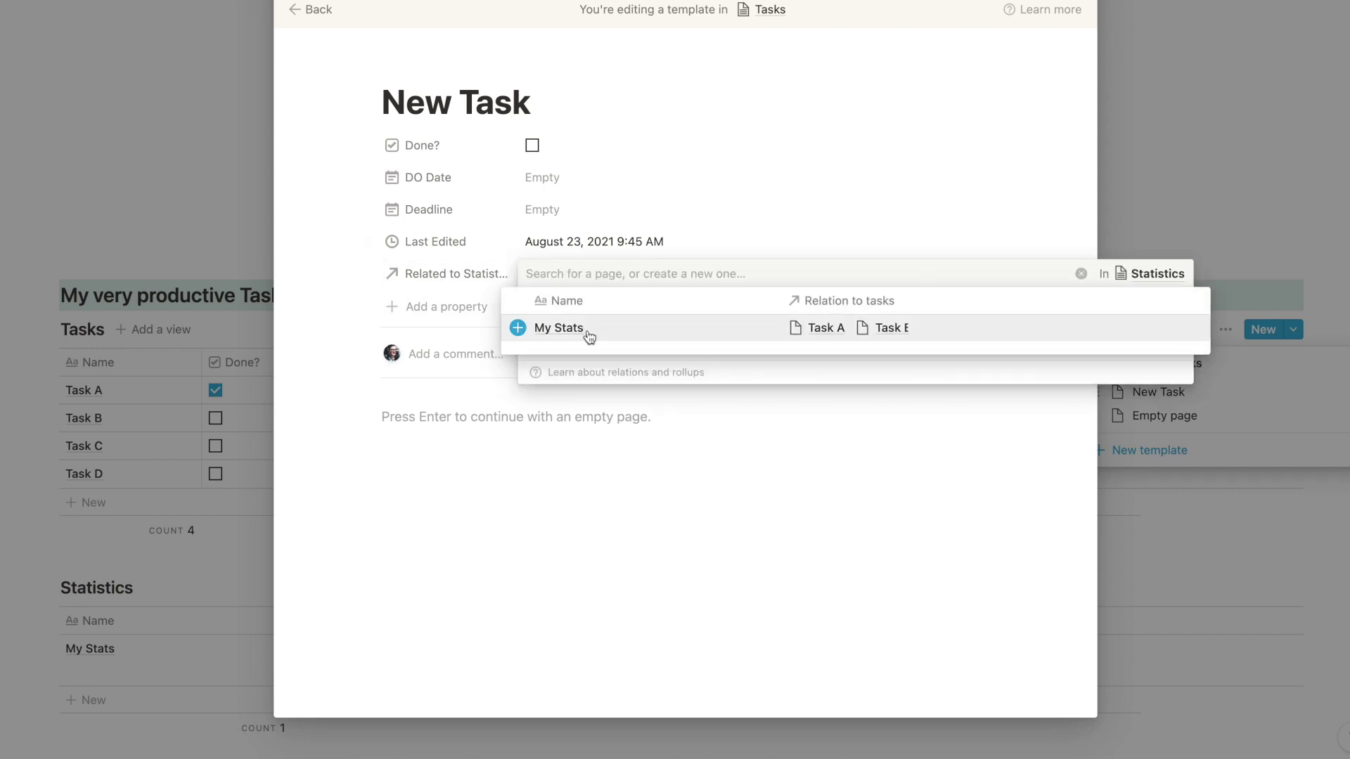
{"action": "left_click", "coordinate": [588, 336]}
{"action": "left_click", "coordinate": [617, 457]}
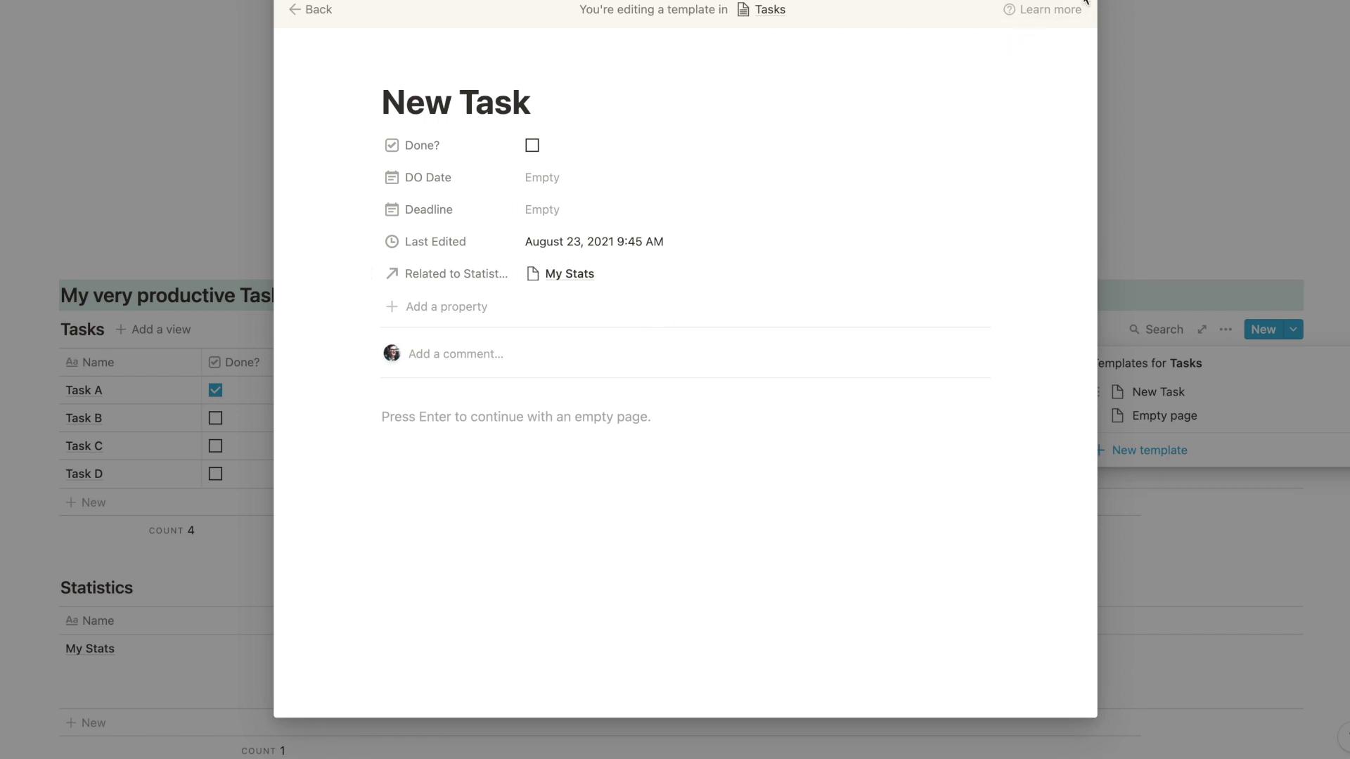
{"action": "left_click", "coordinate": [1023, 39]}
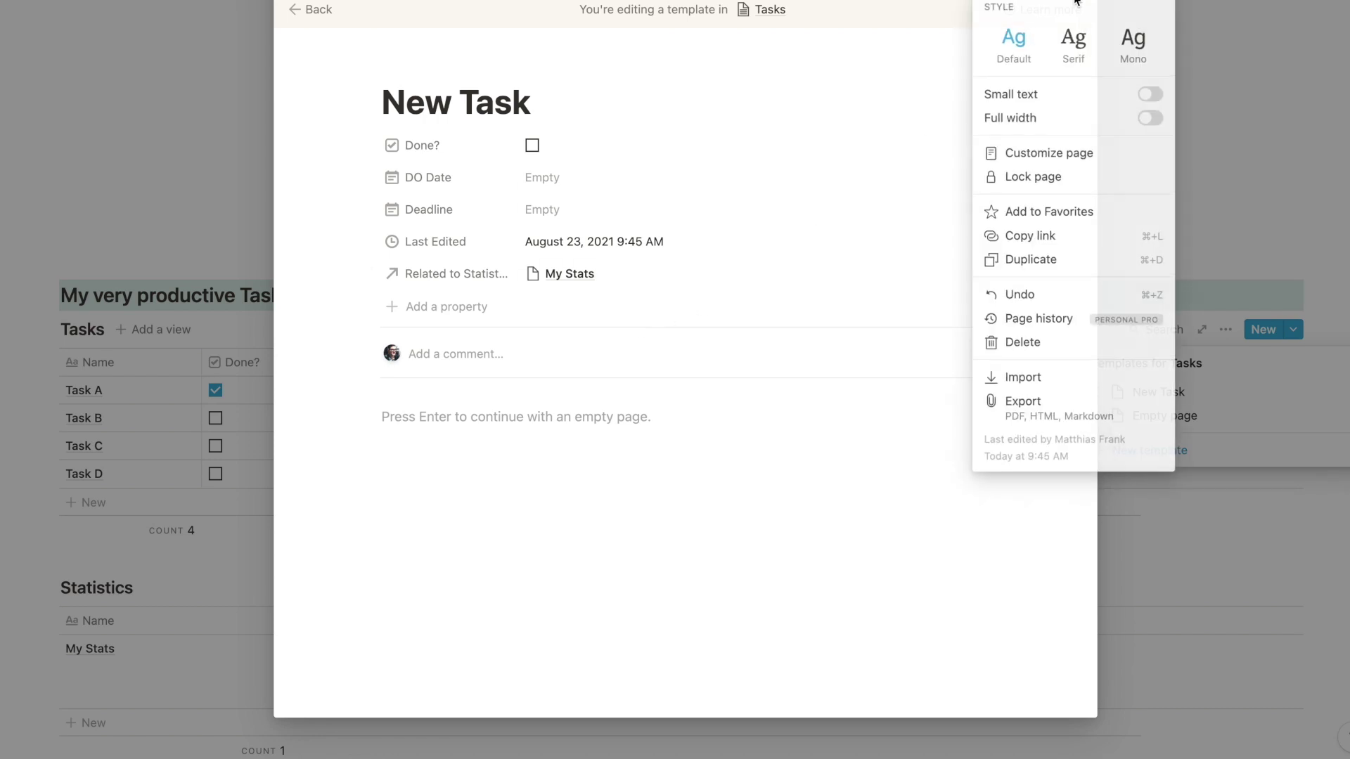
{"action": "left_click", "coordinate": [1049, 342]}
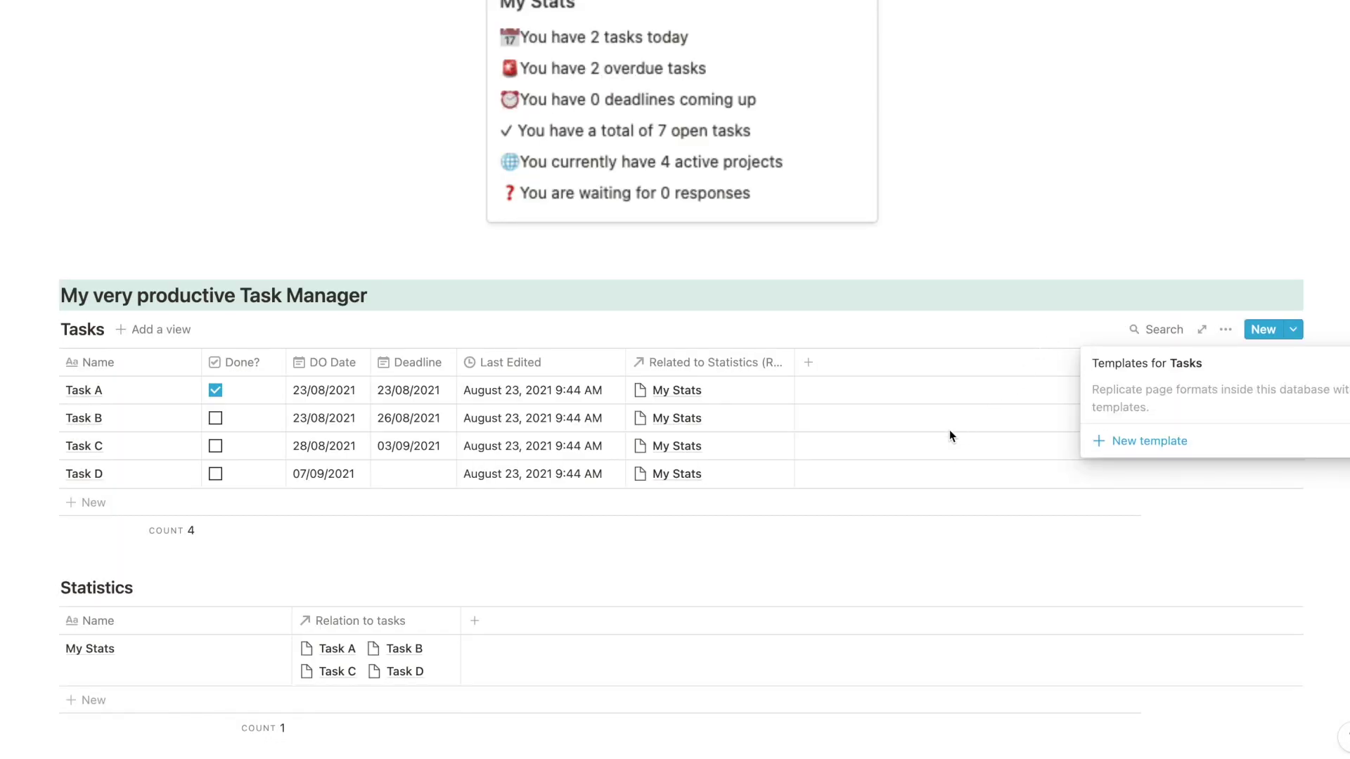
{"action": "left_click", "coordinate": [824, 555]}
{"action": "scroll", "coordinate": [824, 556], "scroll_direction": "down", "scroll_amount": 3}
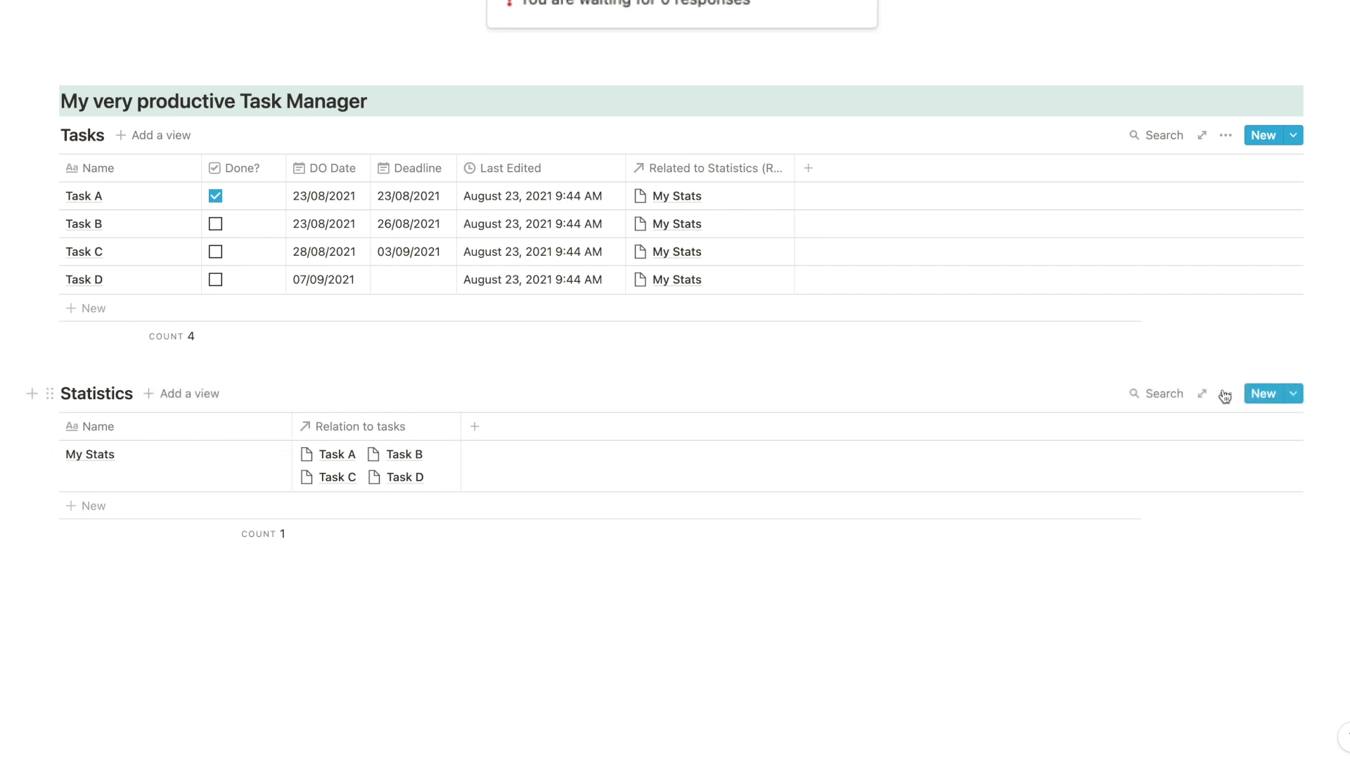
Turn off Wrap cells for the Statistics table, then add a new property
{"action": "left_click", "coordinate": [1226, 394]}
{"action": "left_click", "coordinate": [1331, 687]}
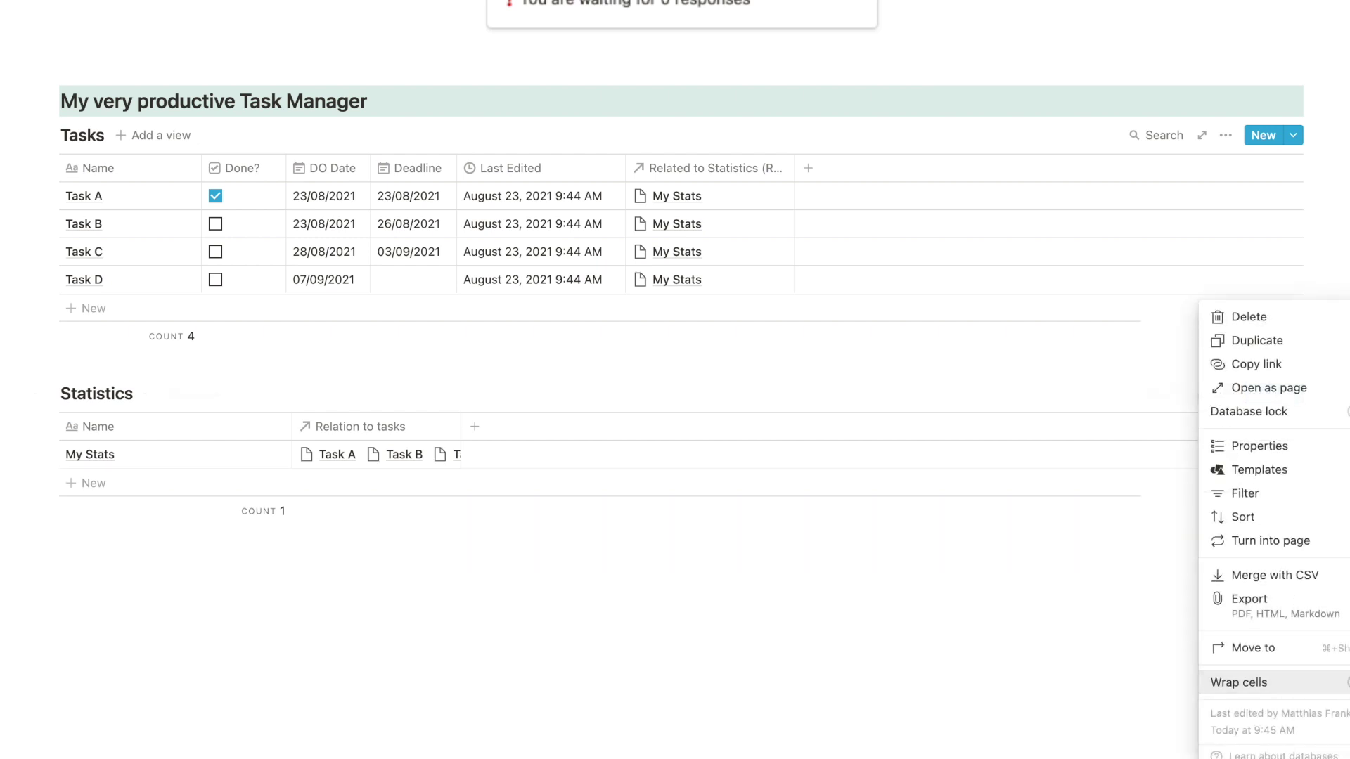
{"action": "left_click", "coordinate": [587, 616]}
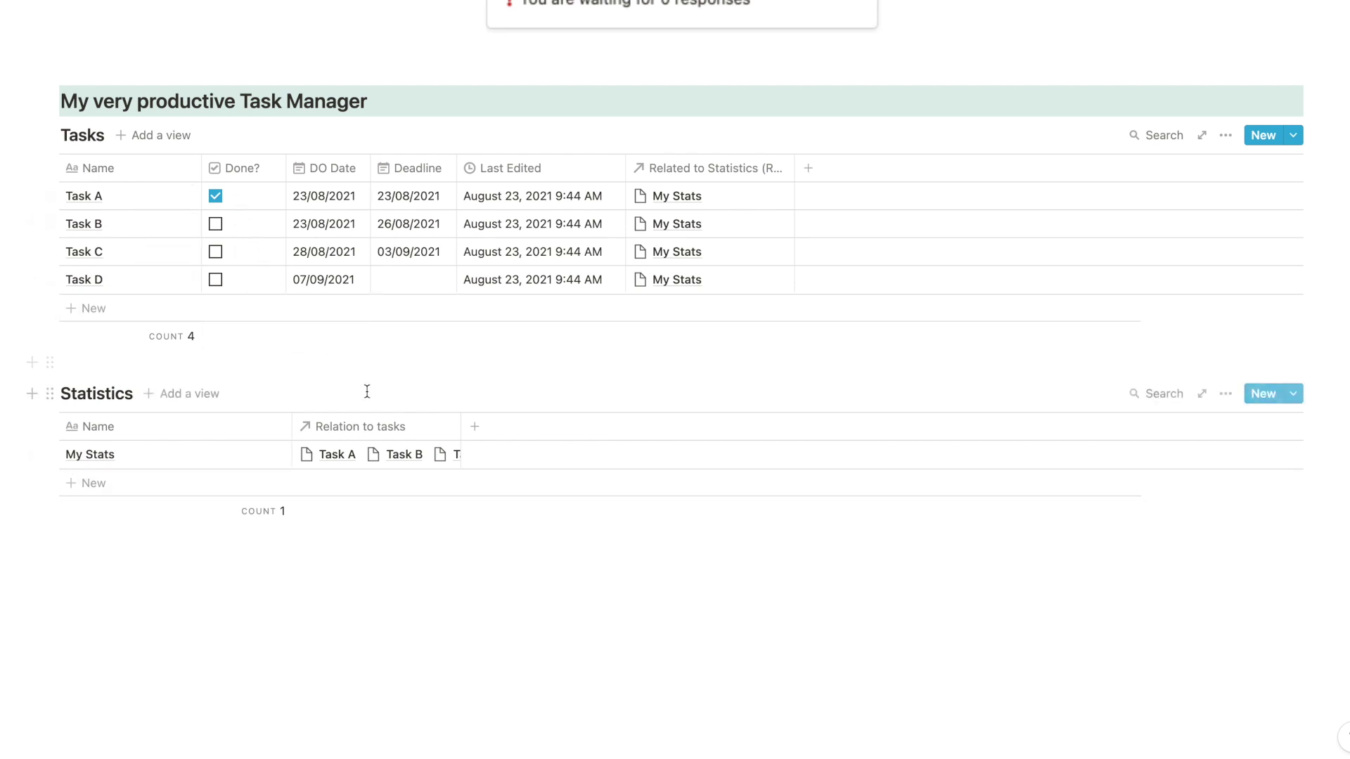
{"action": "left_click", "coordinate": [491, 437]}
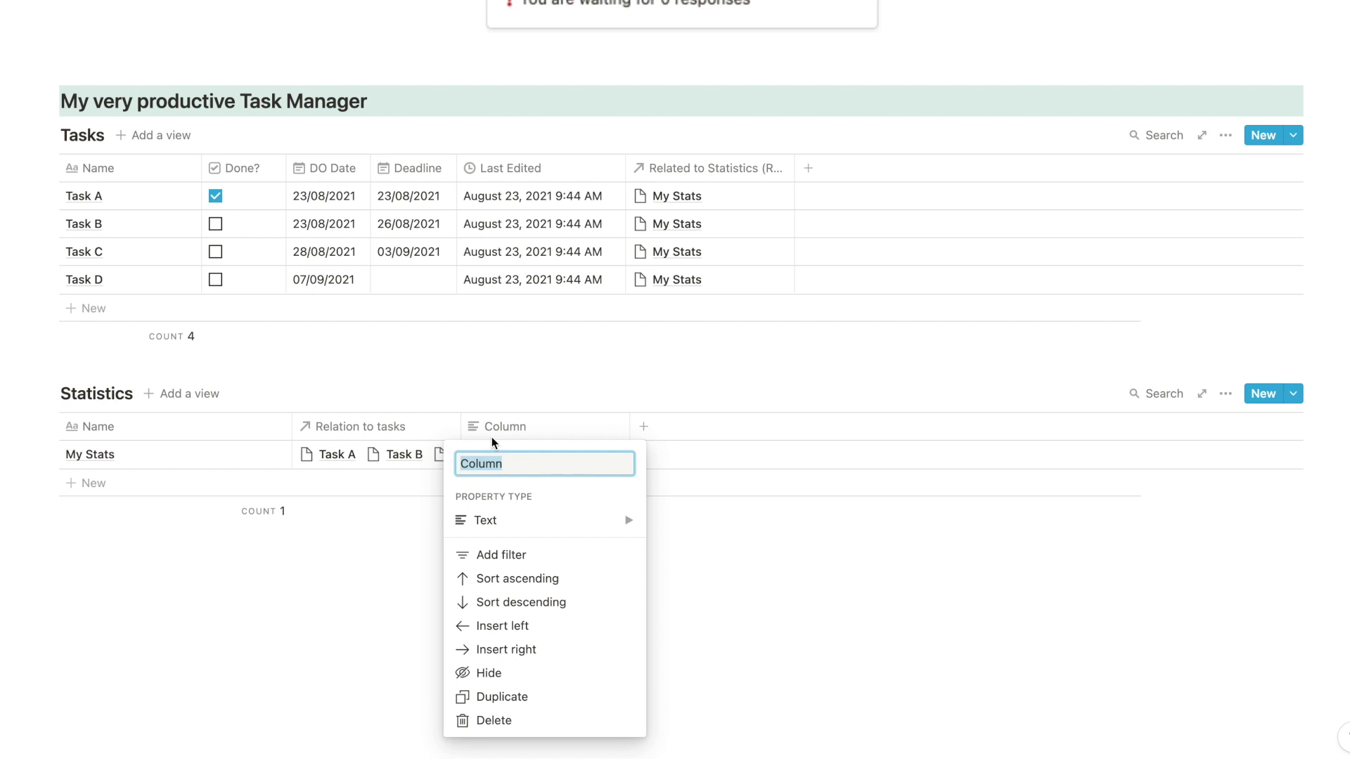
Name the new property '#Open Tasks' and make it a Rollup
{"action": "type", "text": "#Op"}
{"action": "type", "text": "enn"}
{"action": "key", "text": "BackSpace"}
{"action": "key", "text": "BackSpace"}
{"action": "key", "text": "BackSpace"}
{"action": "type", "text": "en Tasks"}
{"action": "mouse_move", "coordinate": [594, 524]}
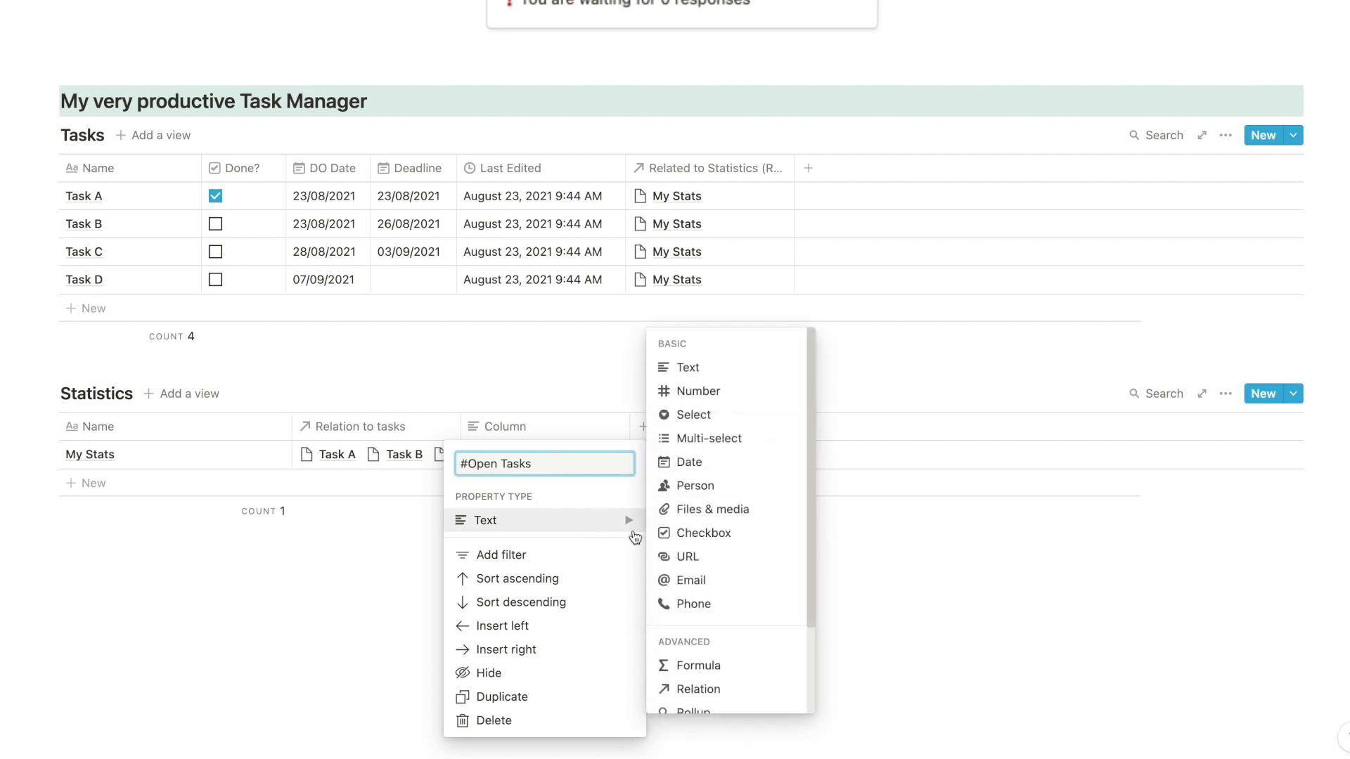
{"action": "scroll", "coordinate": [703, 696], "scroll_direction": "down", "scroll_amount": 1}
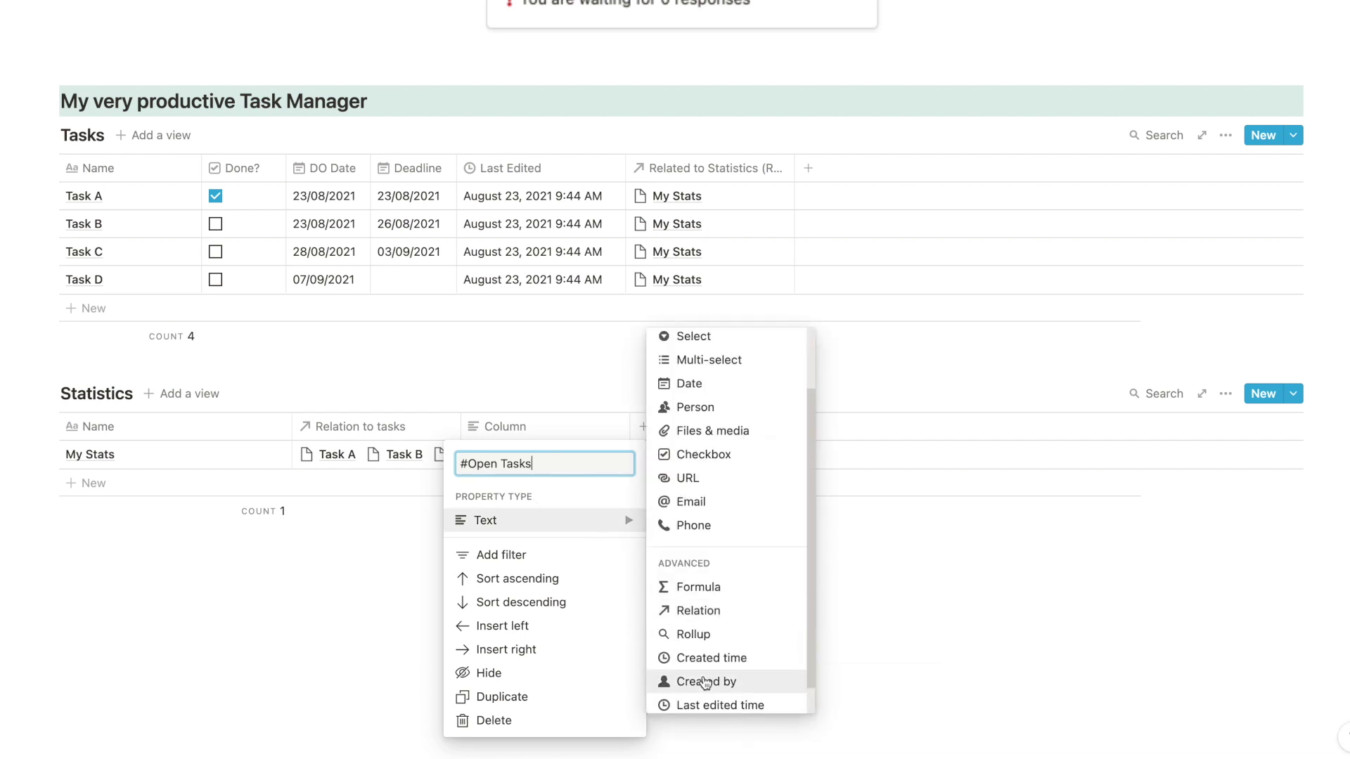
{"action": "left_click", "coordinate": [687, 629]}
Roll up Done? through Relation to tasks, counting unchecked boxes so it shows 3
{"action": "left_click", "coordinate": [564, 456]}
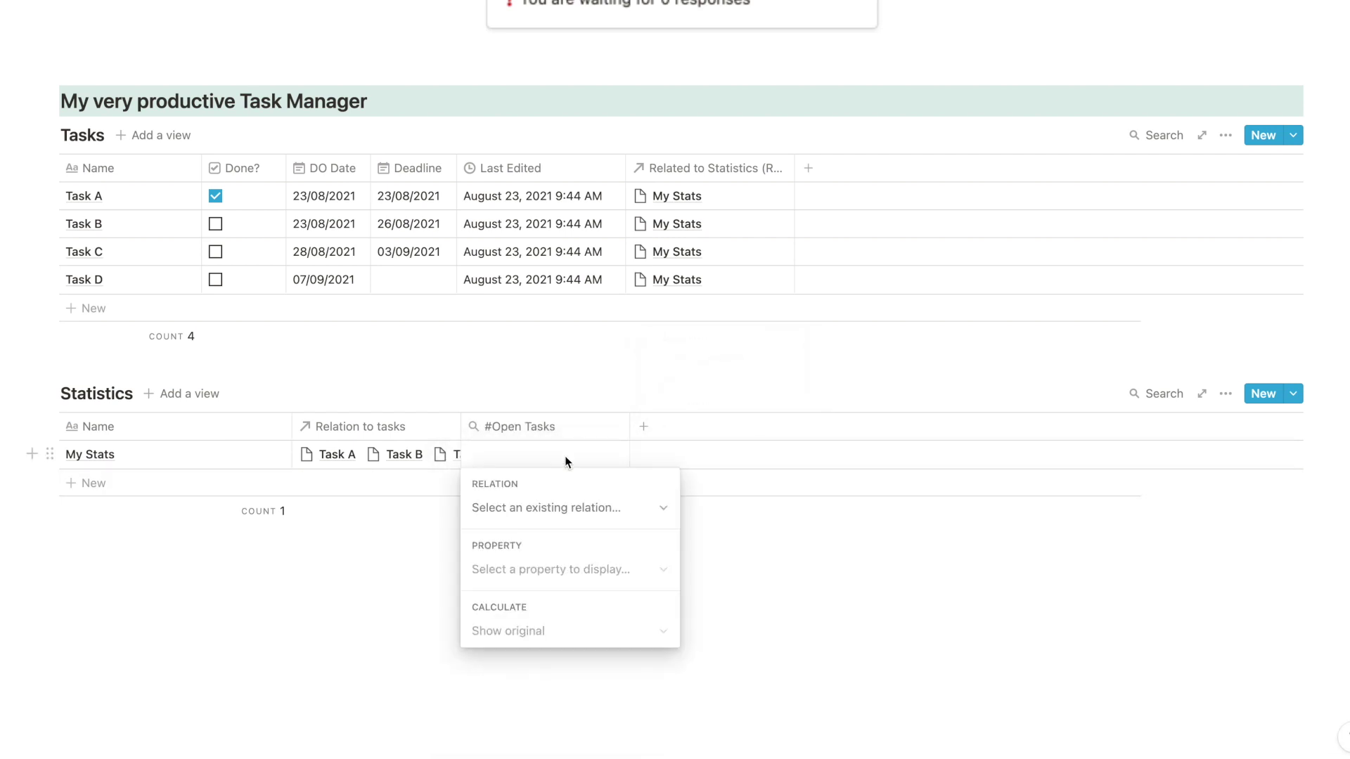
{"action": "left_click", "coordinate": [566, 509]}
{"action": "left_click", "coordinate": [568, 576]}
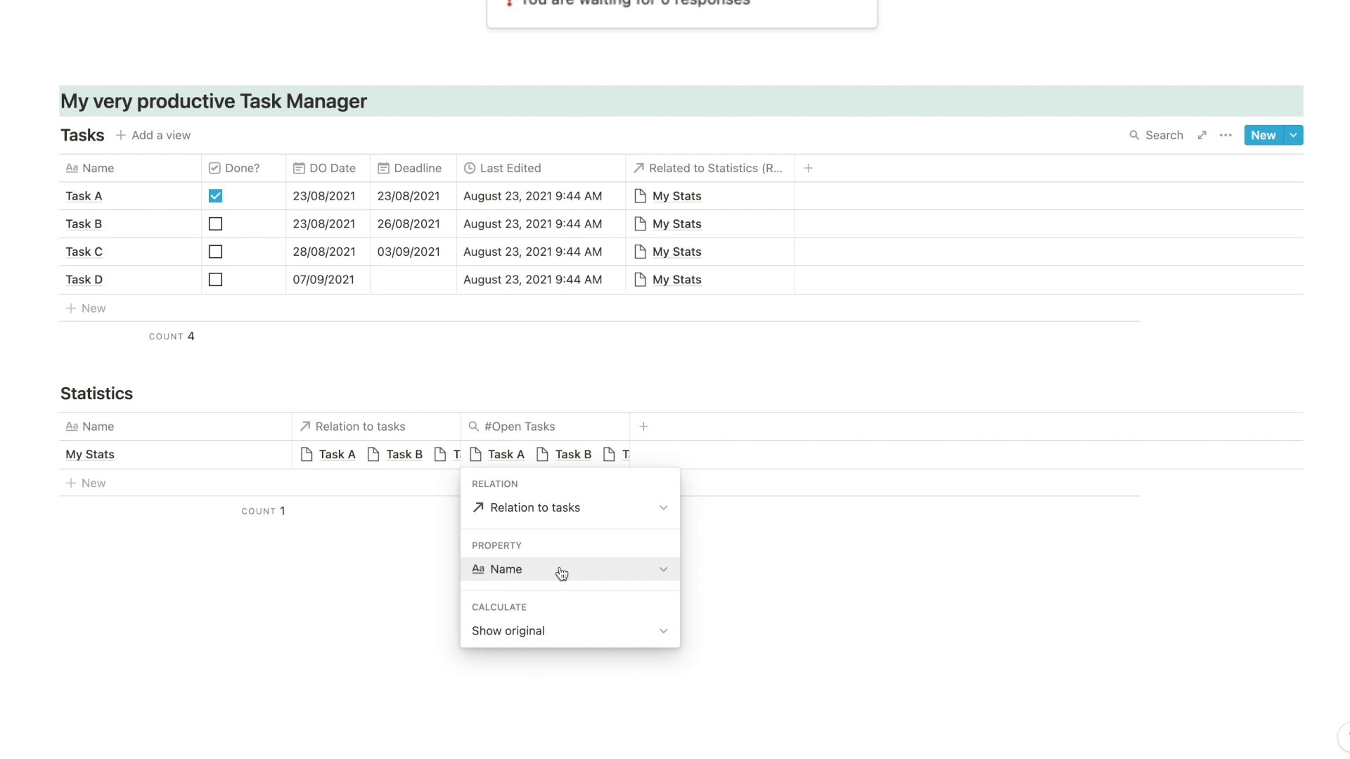
{"action": "left_click", "coordinate": [561, 570]}
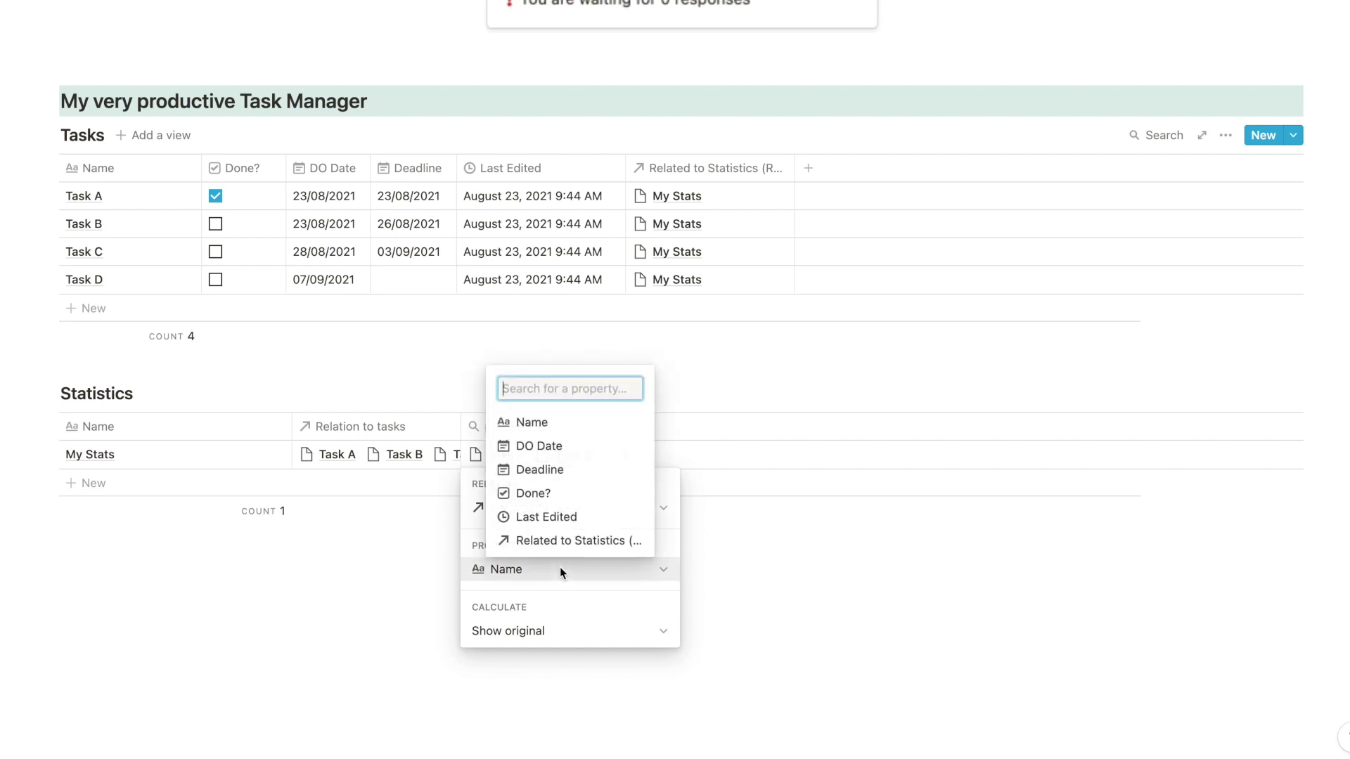
{"action": "left_click", "coordinate": [559, 493]}
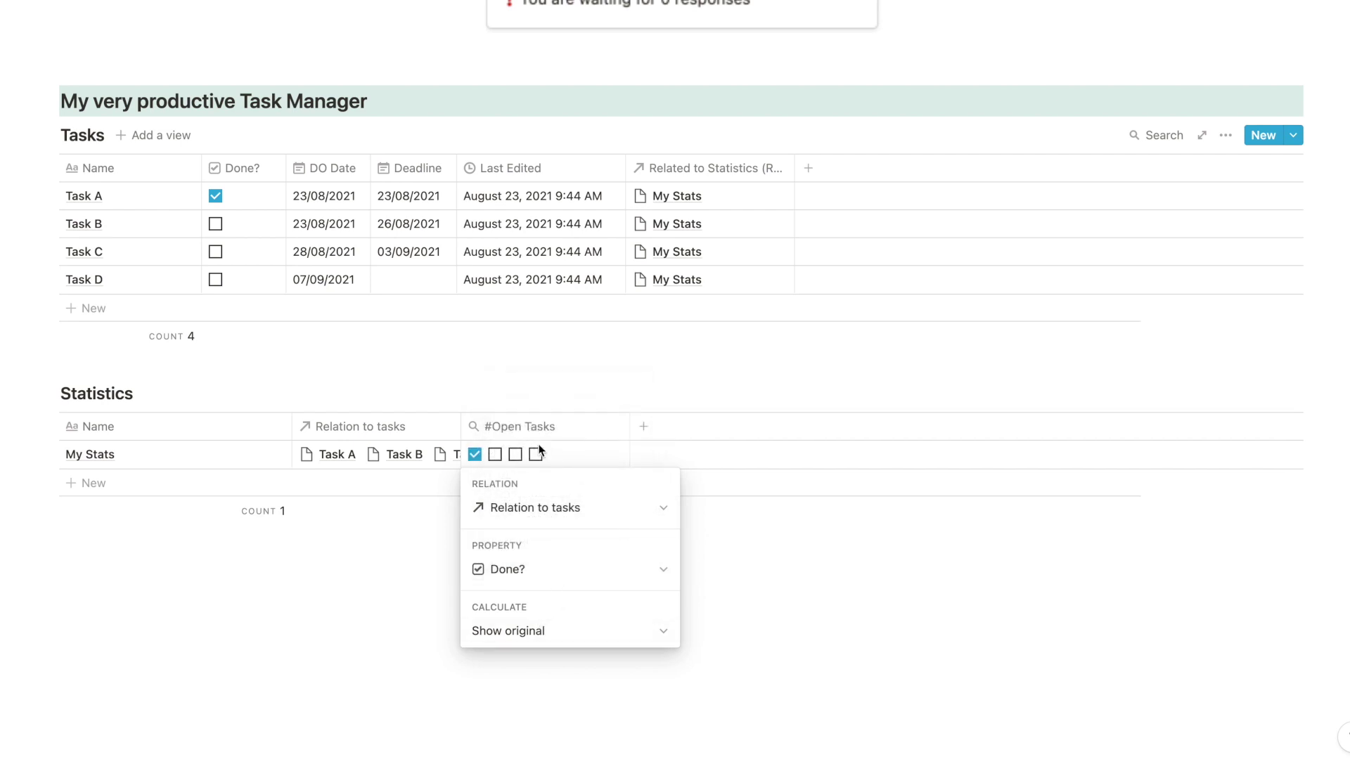
{"action": "left_click", "coordinate": [552, 633]}
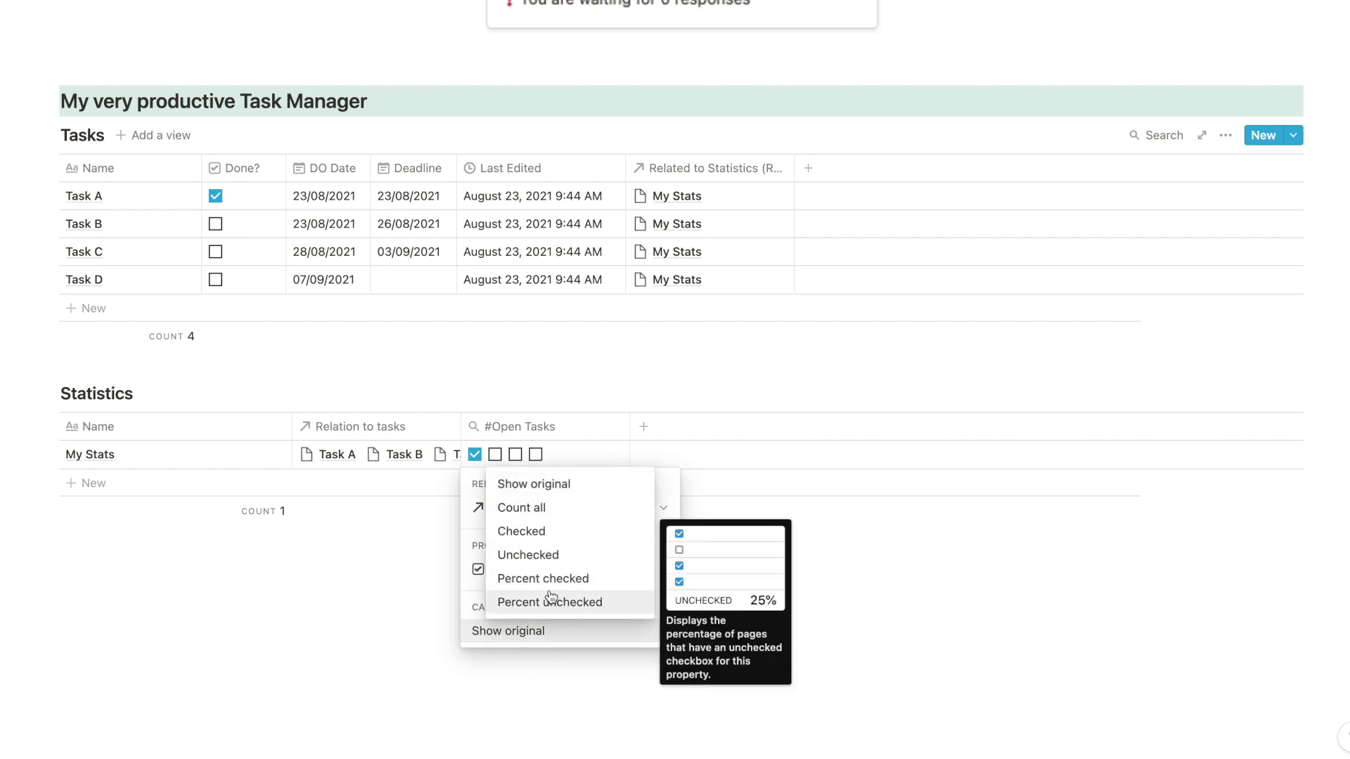
{"action": "left_click", "coordinate": [547, 557]}
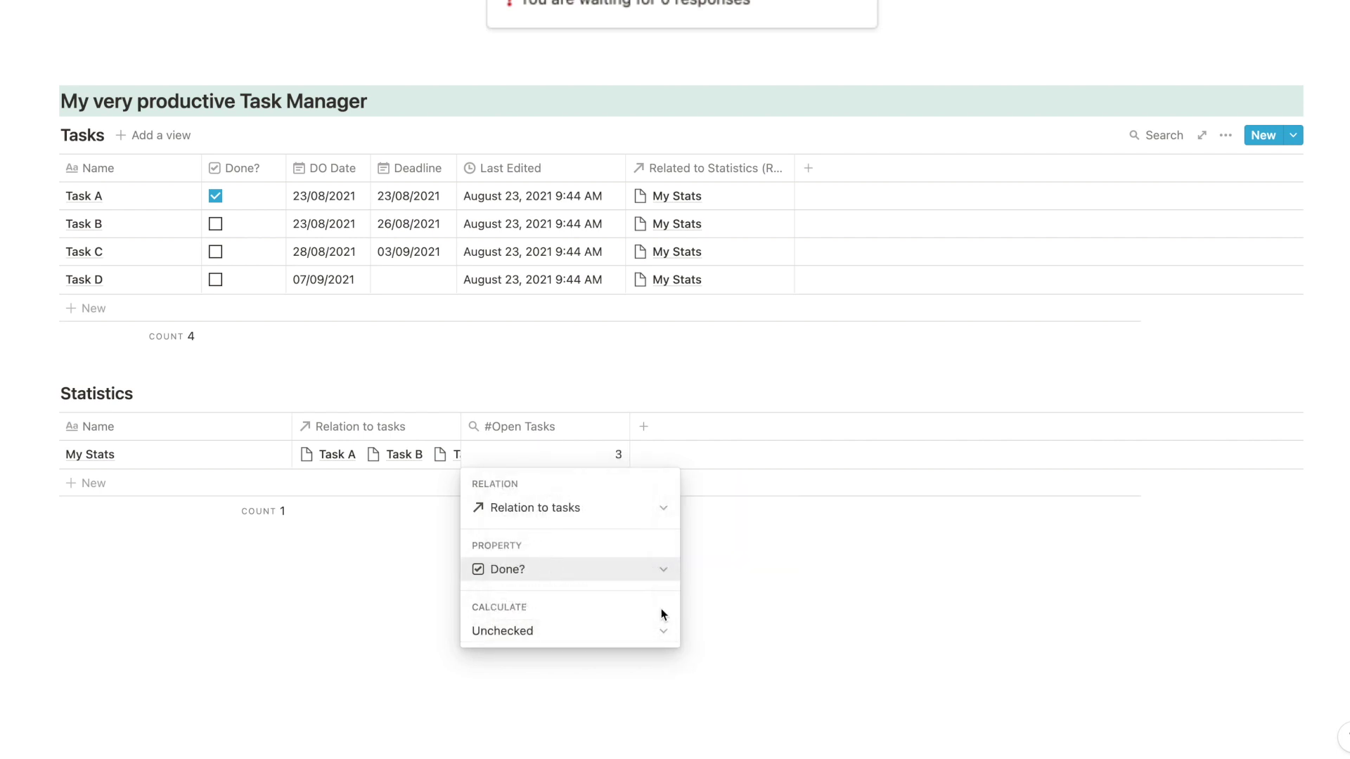
{"action": "left_click", "coordinate": [960, 614]}
{"action": "left_click", "coordinate": [525, 626]}
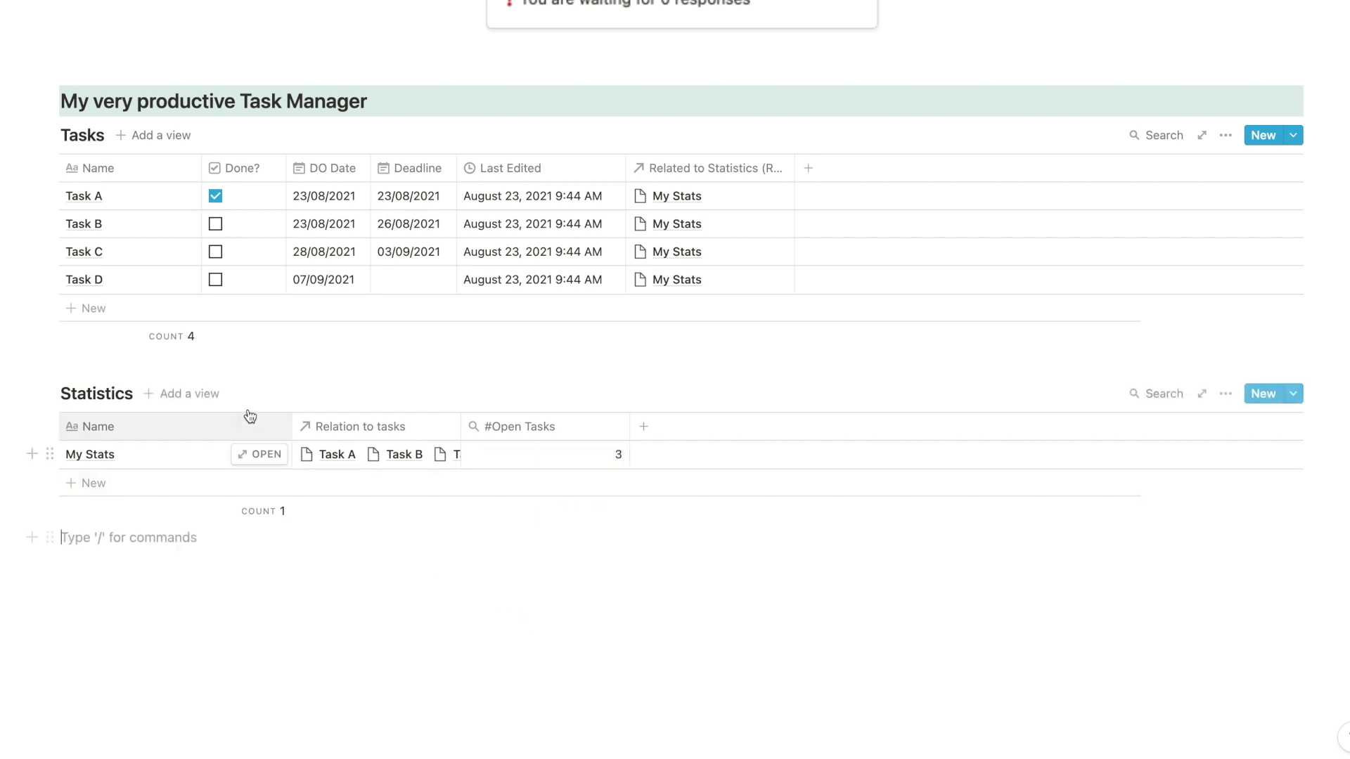
Toggle Task C's Done? box on and off to test, then narrow the #Open Tasks column
{"action": "left_click", "coordinate": [215, 253]}
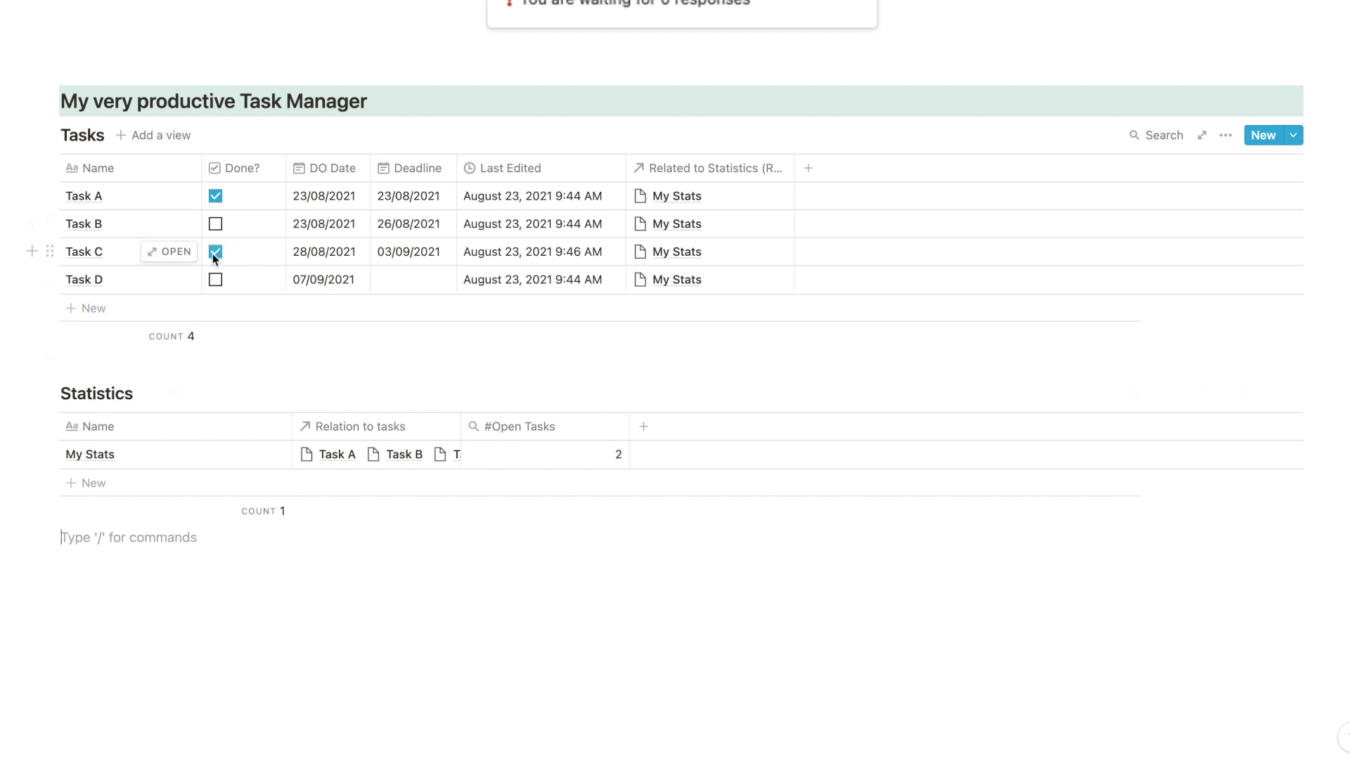
{"action": "left_click", "coordinate": [214, 253]}
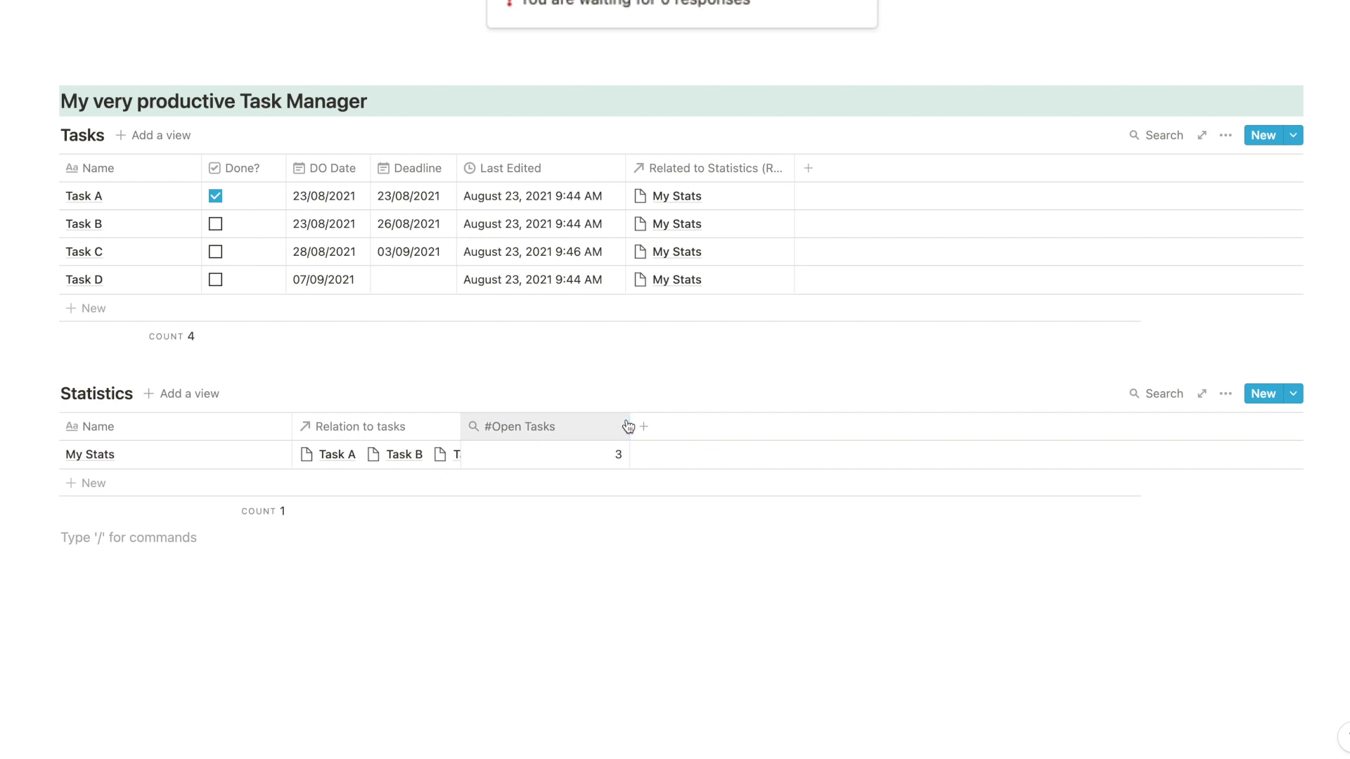
{"action": "left_click_drag", "start_coordinate": [627, 426], "coordinate": [572, 423]}
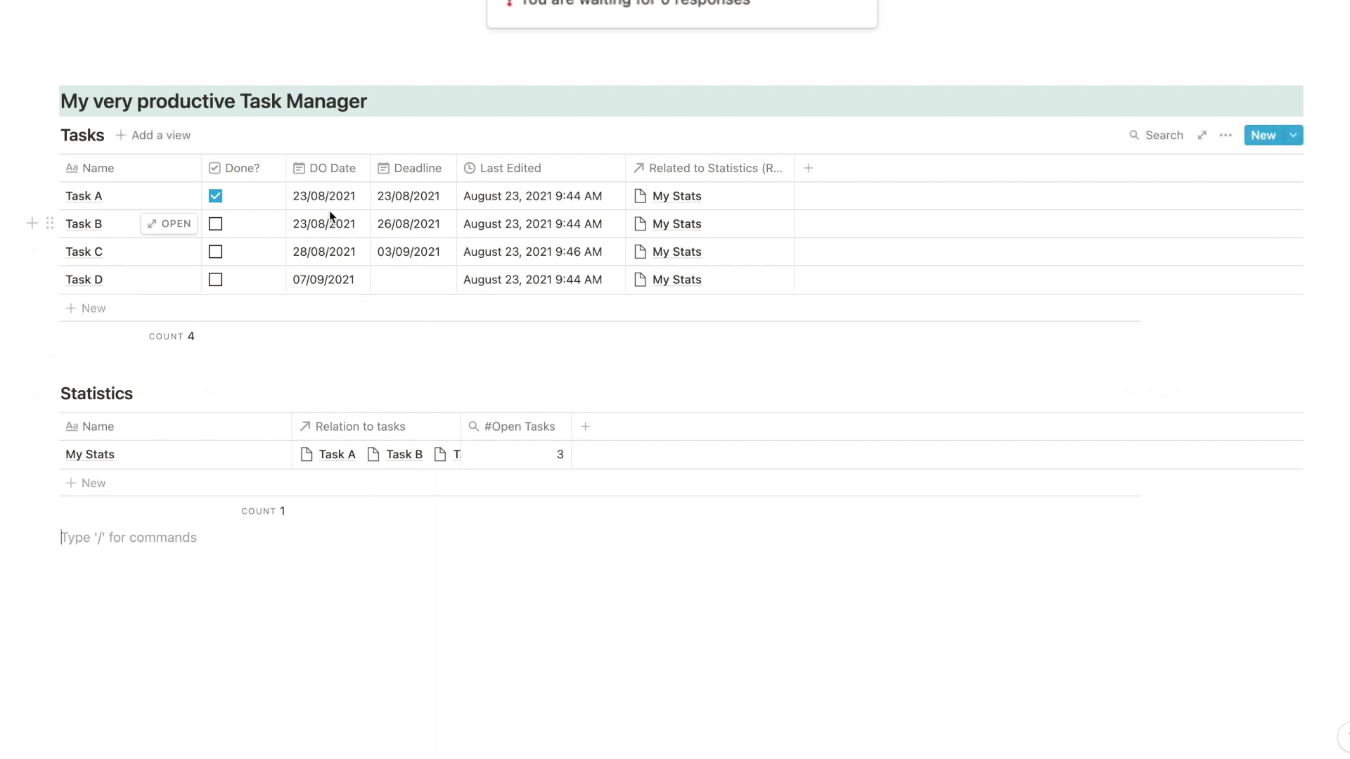
Add another new property to the Statistics table beside #Open Tasks
{"action": "left_click", "coordinate": [597, 435]}
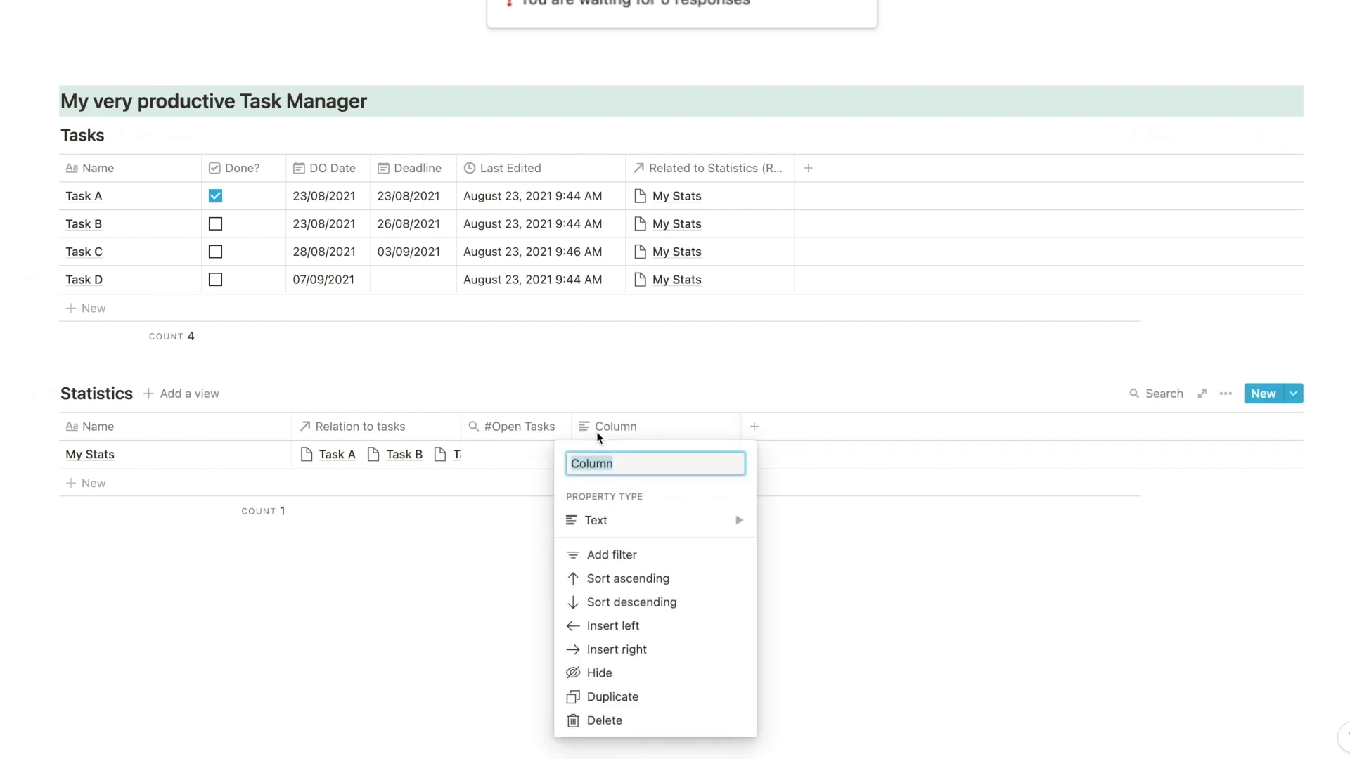
Name the new property '#Tasks Today' and make it a Rollup
{"action": "type", "text": "#Tasks Today"}
{"action": "mouse_move", "coordinate": [738, 520]}
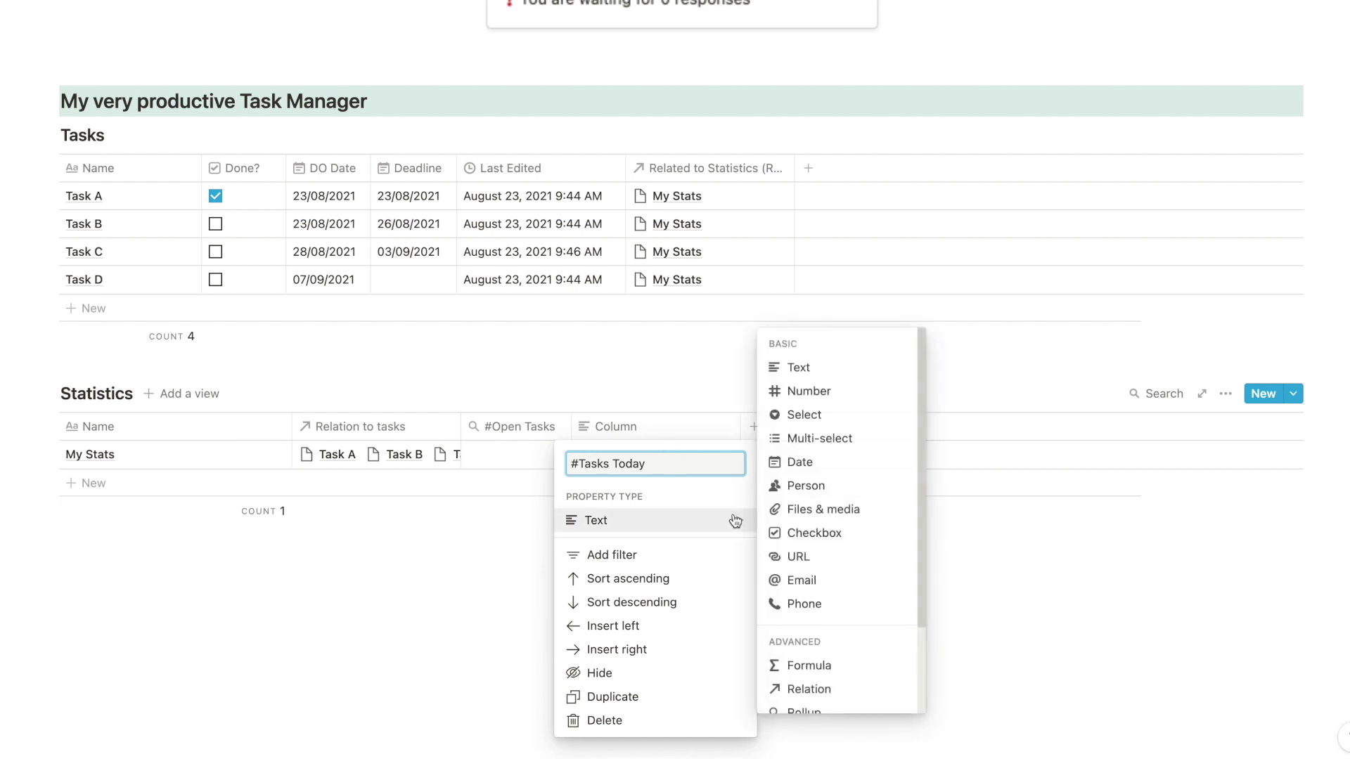
{"action": "left_click", "coordinate": [806, 710]}
Roll up each related task's DO Date through Relation to tasks, keeping Show original
{"action": "left_click", "coordinate": [698, 453]}
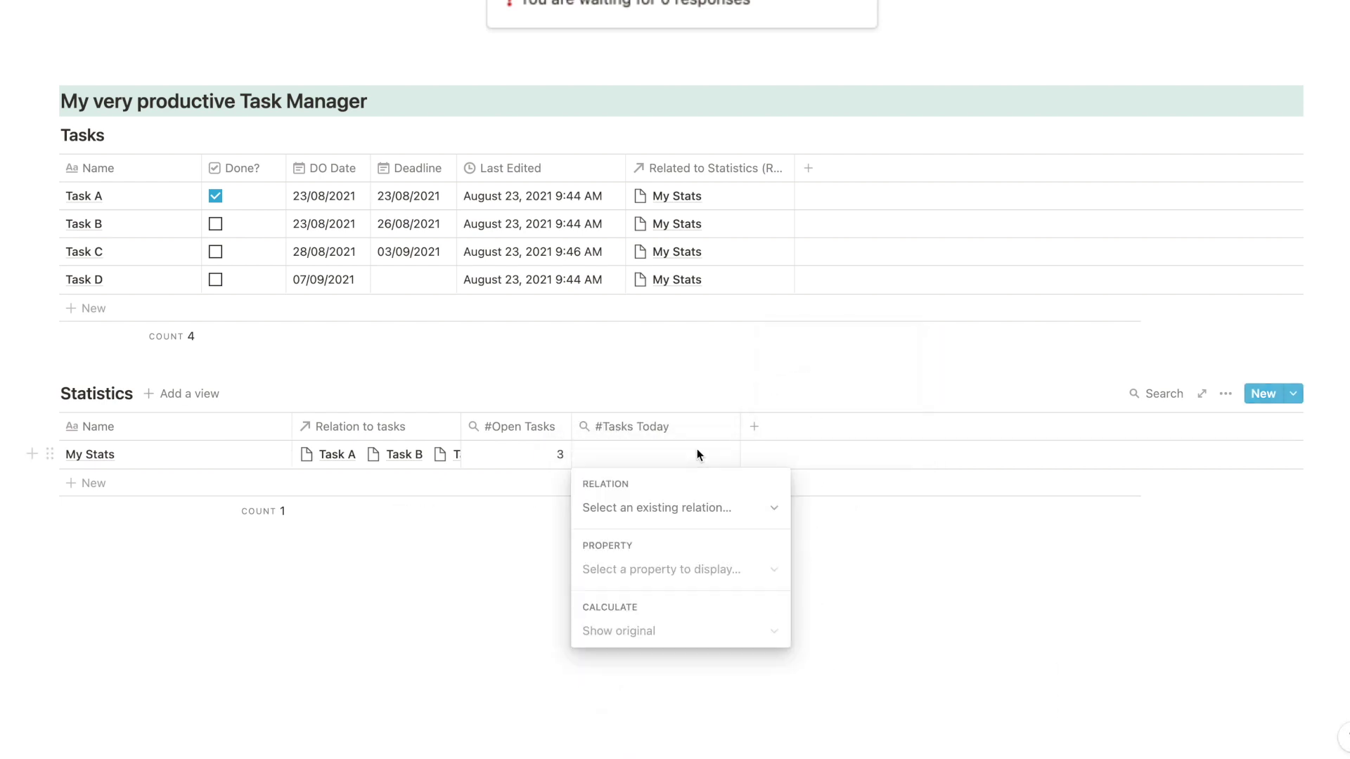
{"action": "left_click", "coordinate": [684, 507]}
{"action": "left_click", "coordinate": [679, 574]}
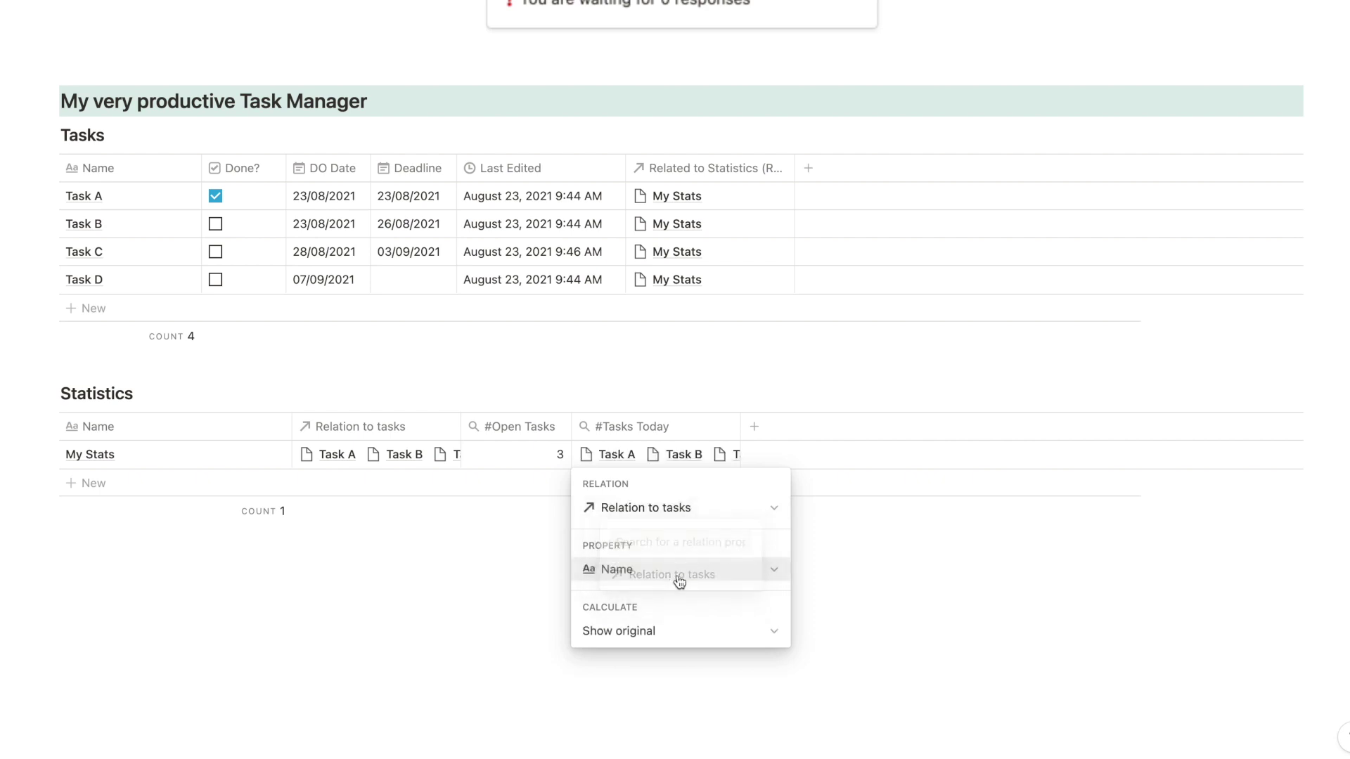
{"action": "left_click", "coordinate": [675, 568]}
{"action": "left_click", "coordinate": [668, 452]}
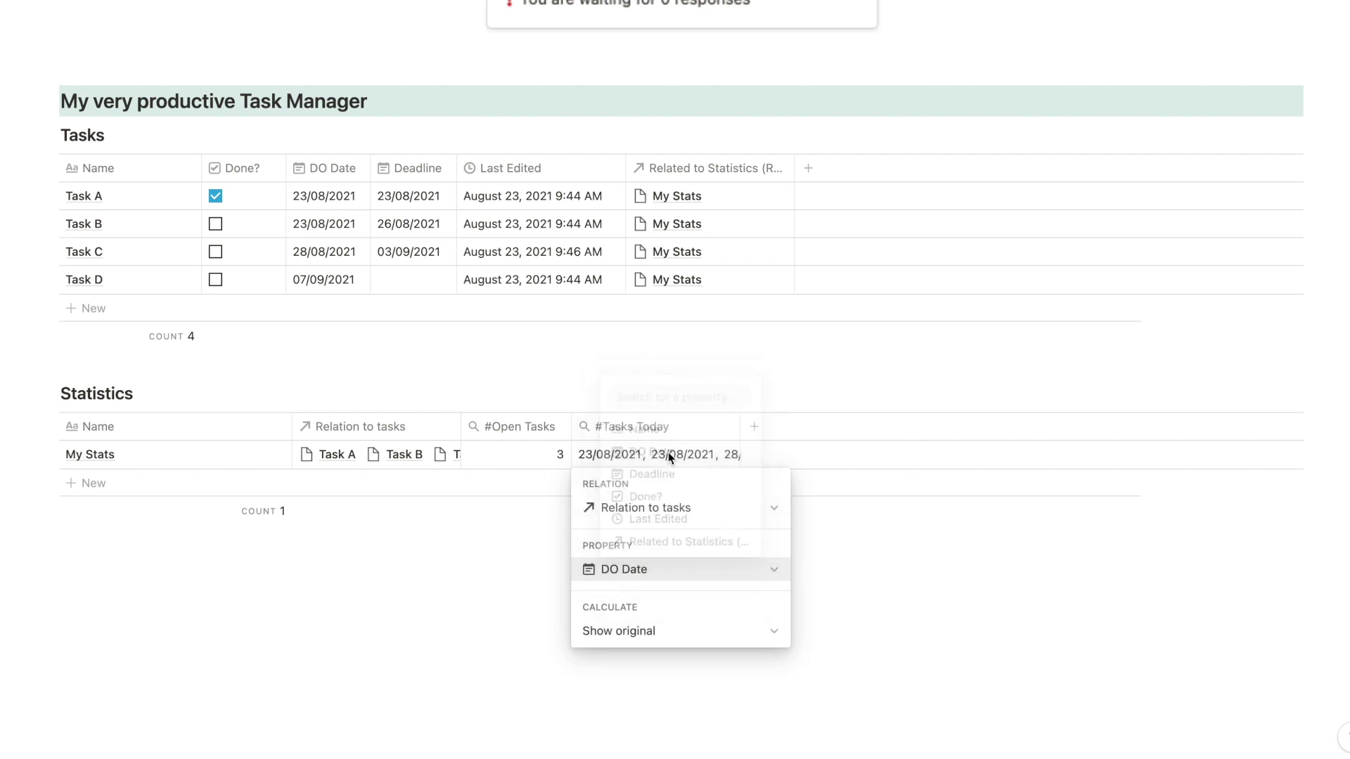
{"action": "left_click", "coordinate": [686, 631]}
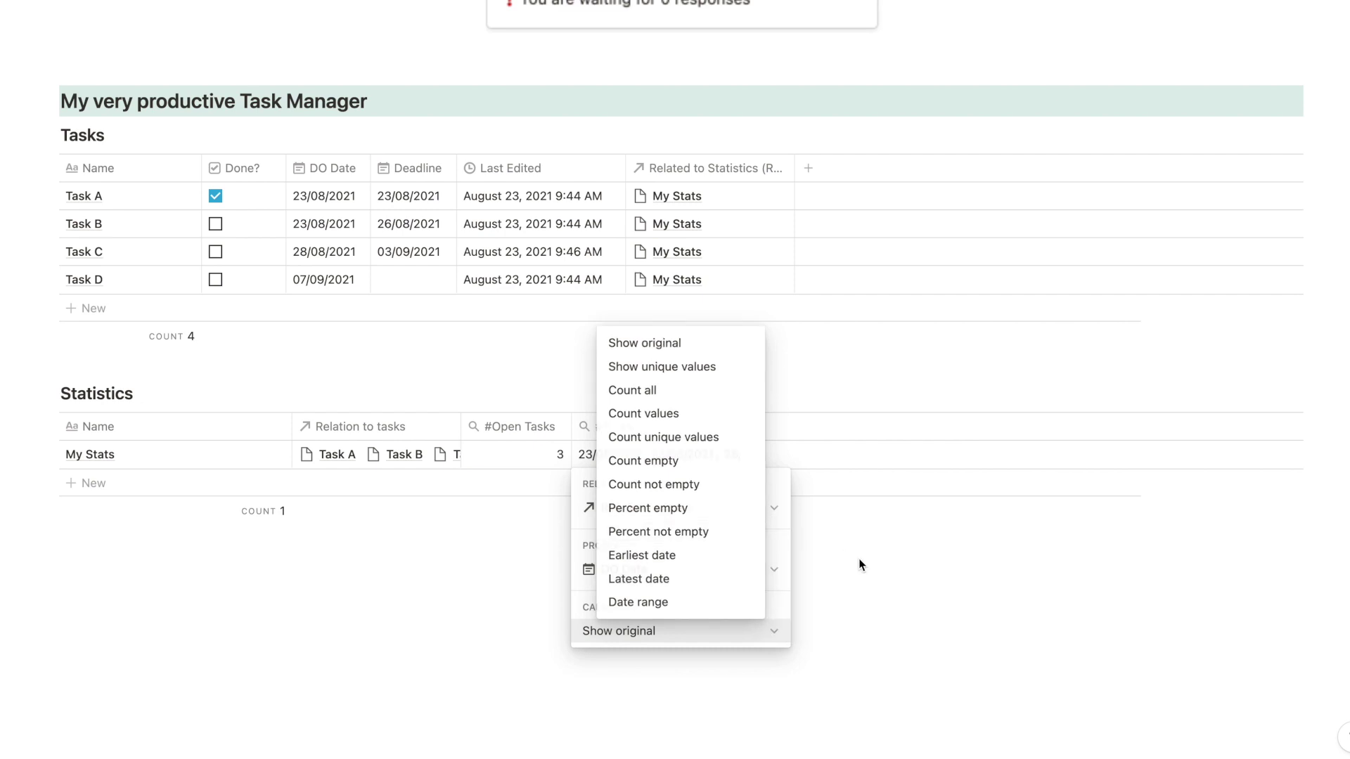
{"action": "left_click", "coordinate": [860, 564]}
{"action": "left_click", "coordinate": [859, 560]}
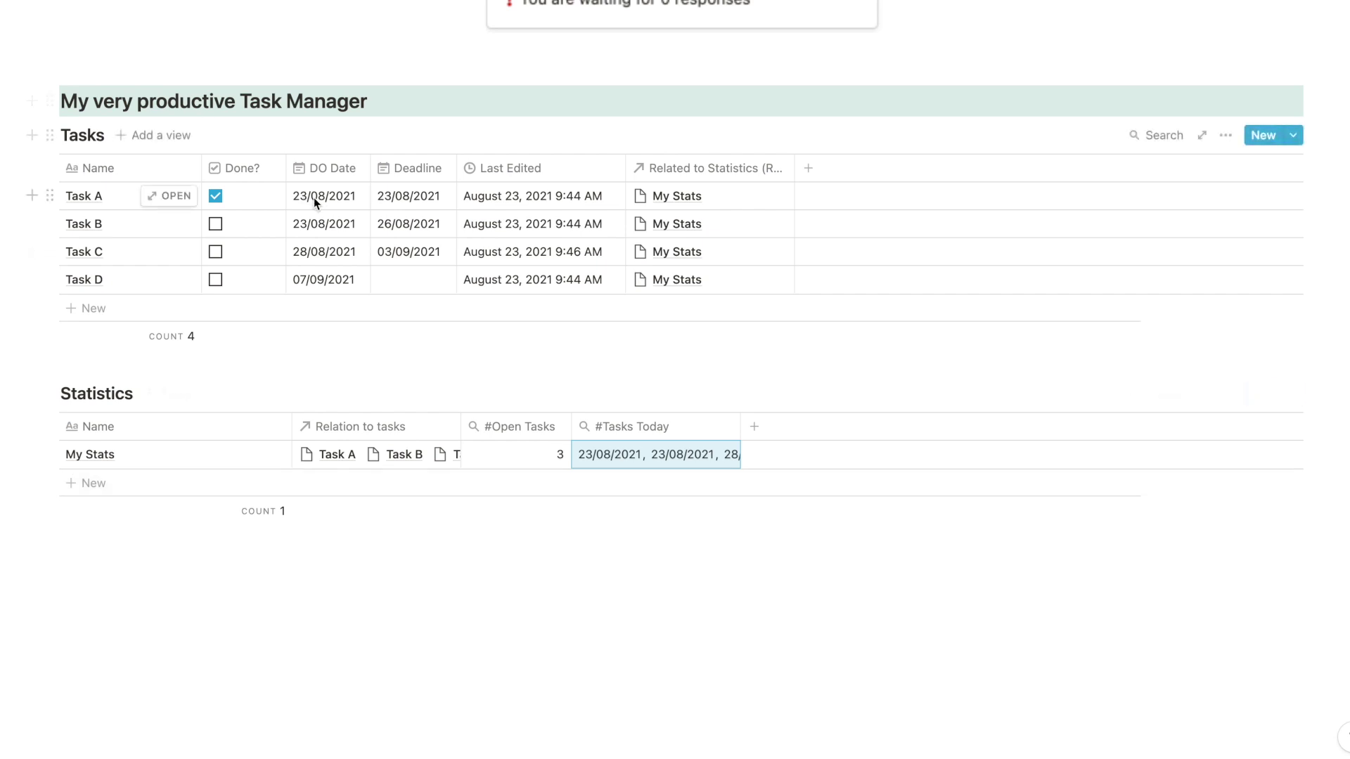
Add a Formula property named 'Today?' to Tasks and open its formula editor
{"action": "left_click", "coordinate": [809, 169]}
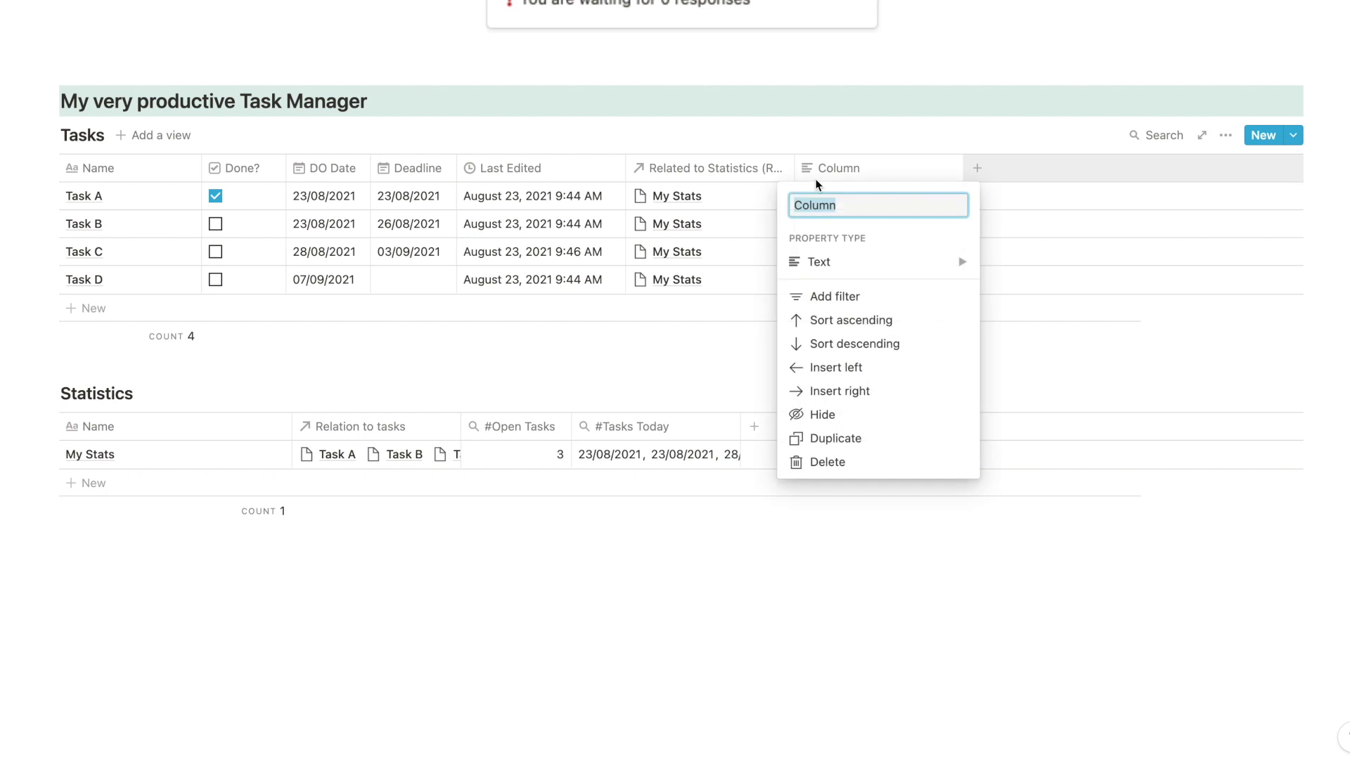
{"action": "type", "text": "Today?"}
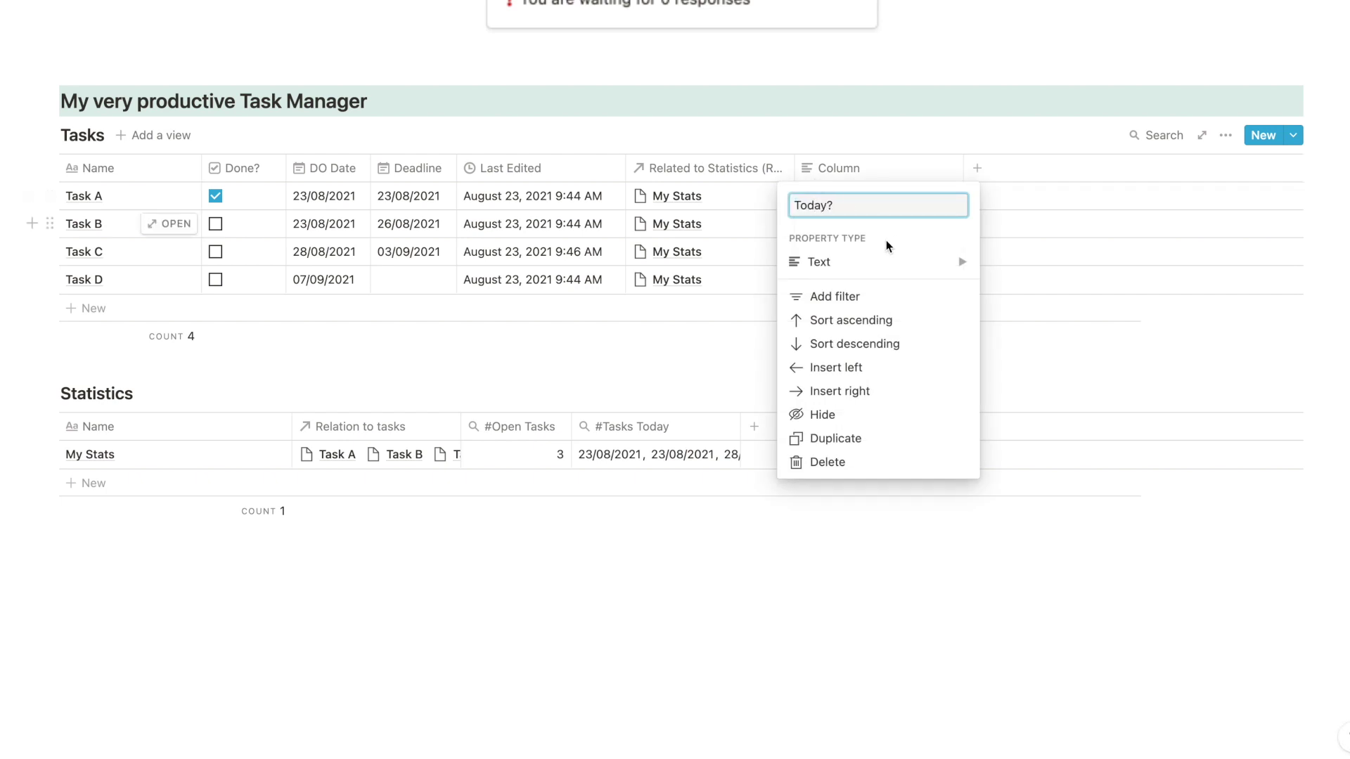
{"action": "mouse_move", "coordinate": [813, 273]}
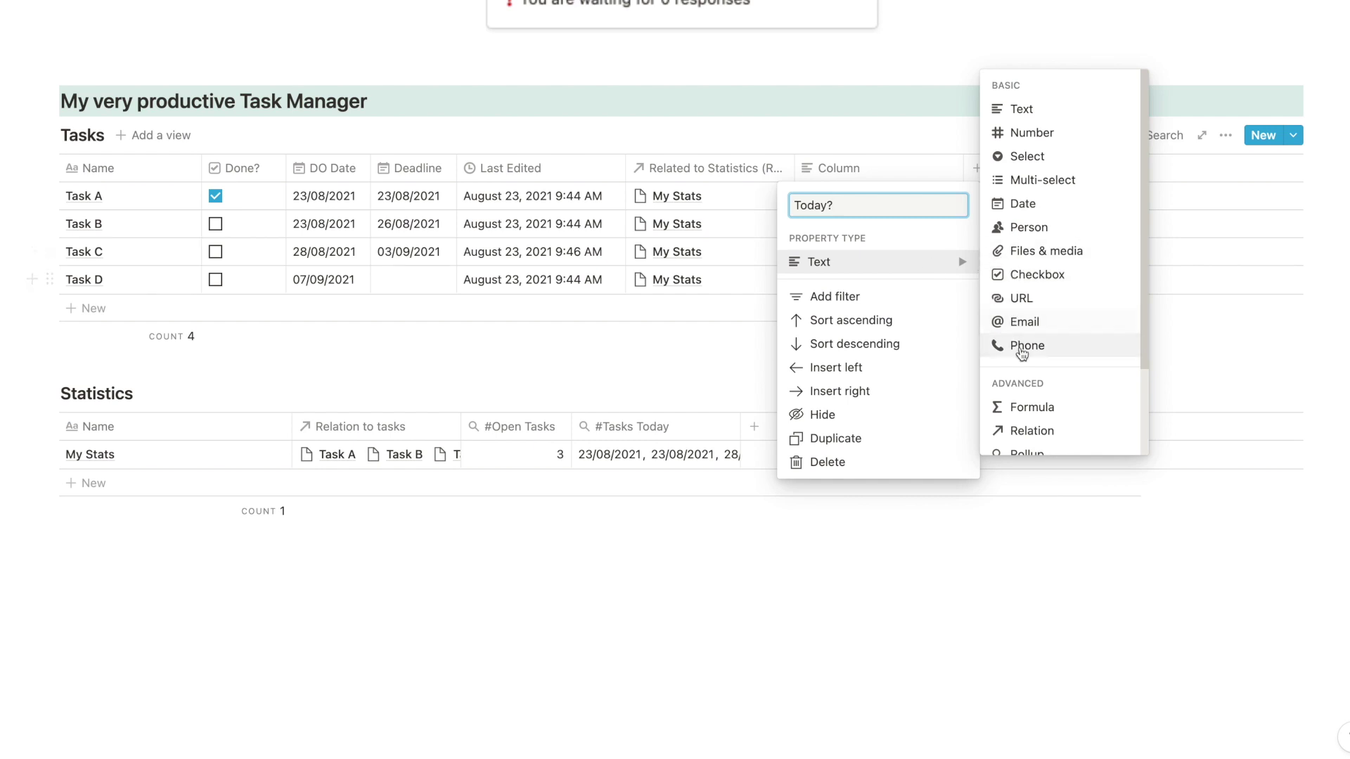
{"action": "left_click", "coordinate": [1031, 407]}
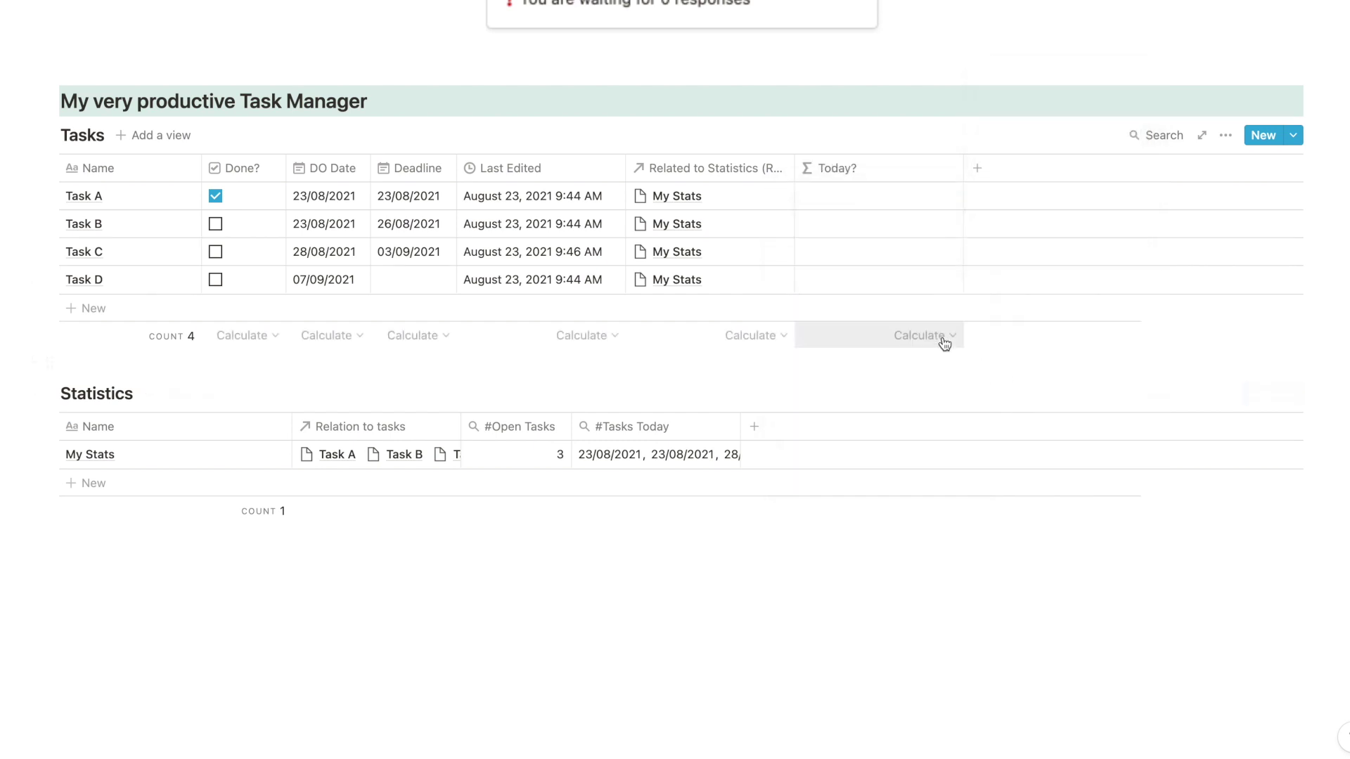
{"action": "left_click", "coordinate": [871, 202]}
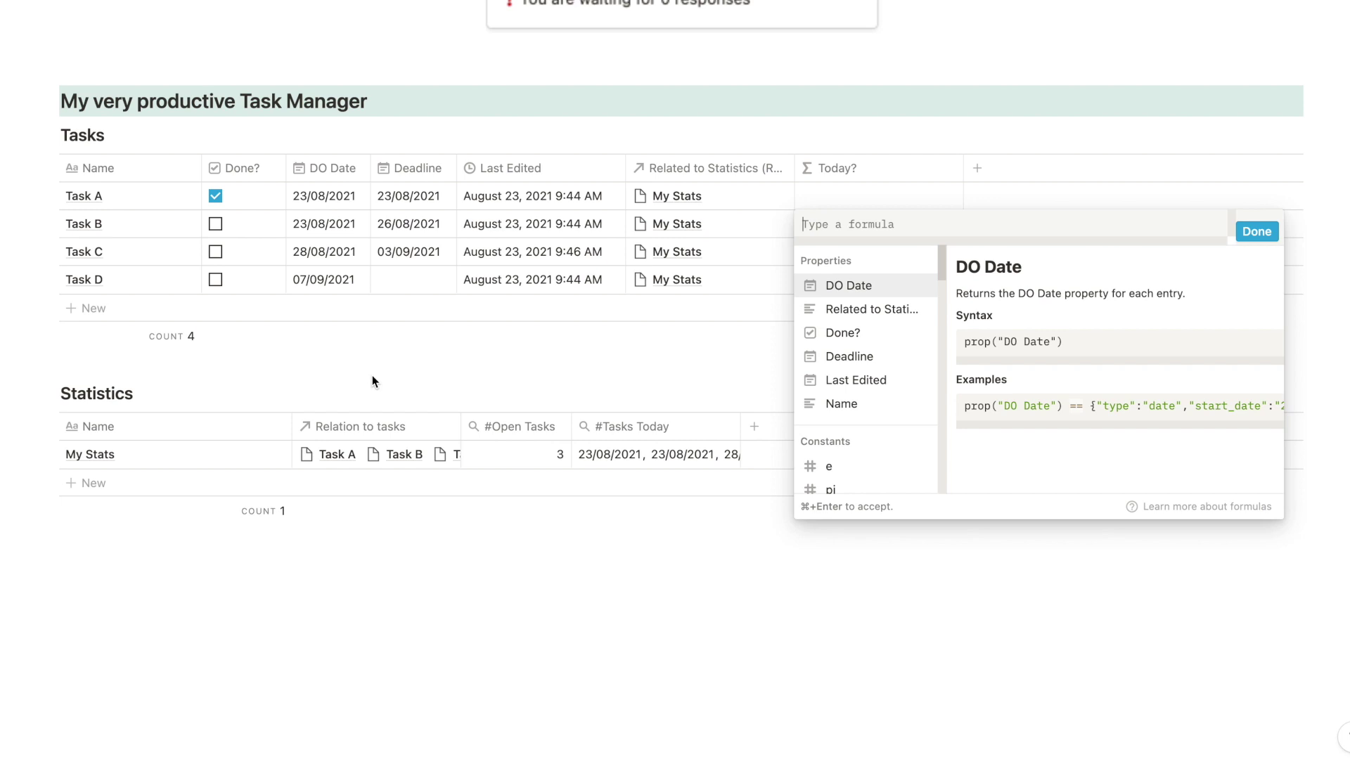
Set the Today? formula to formatDate(now(), "l") == formatDate(prop("DO Date"), "l") and apply it
{"action": "type", "text": "format"}
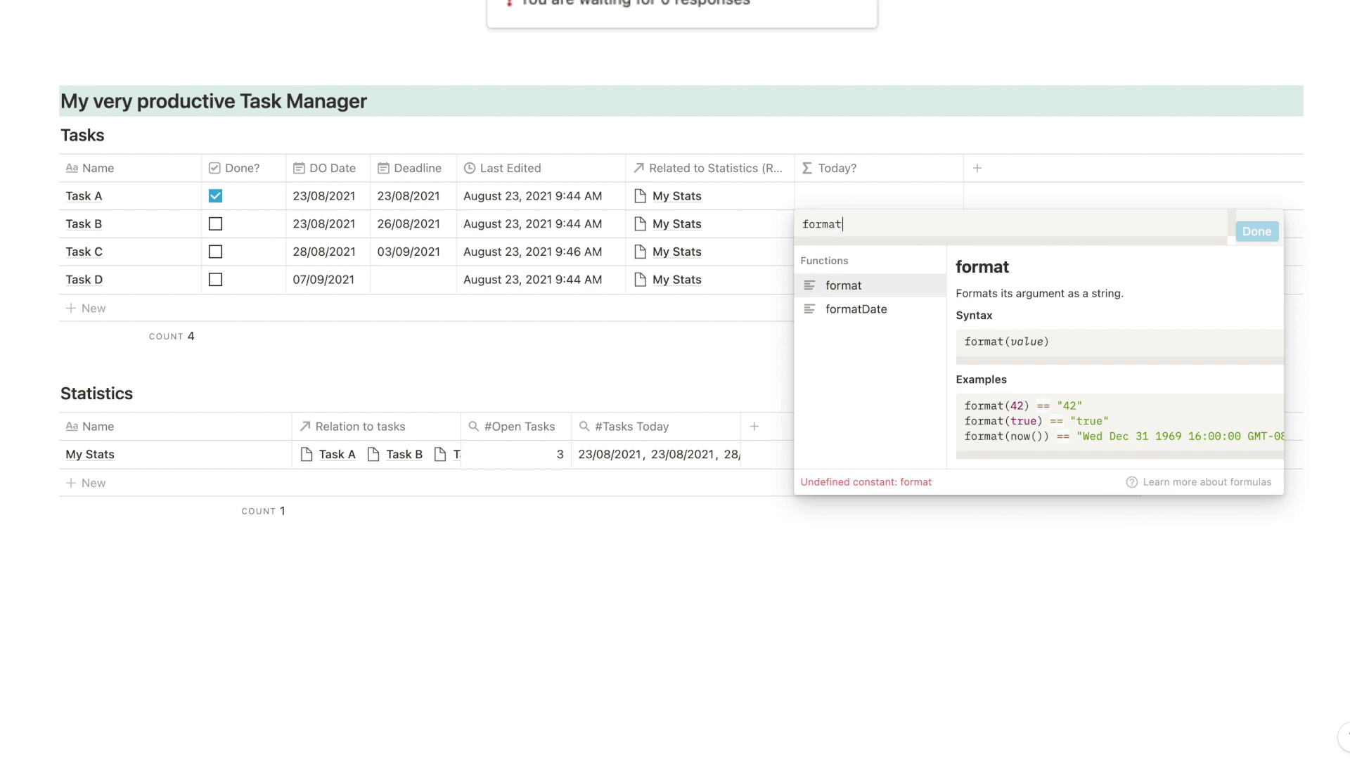
{"action": "type", "text": "Date"}
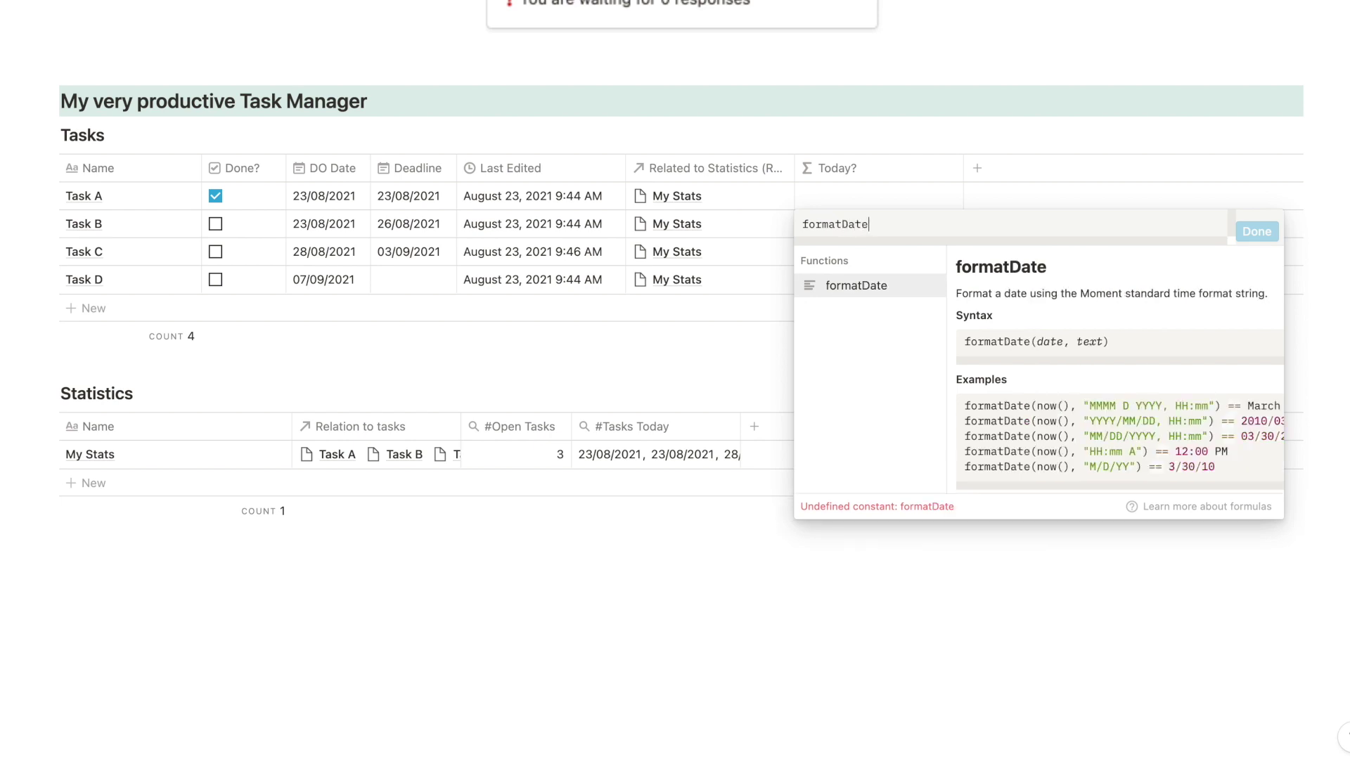
{"action": "type", "text": "("}
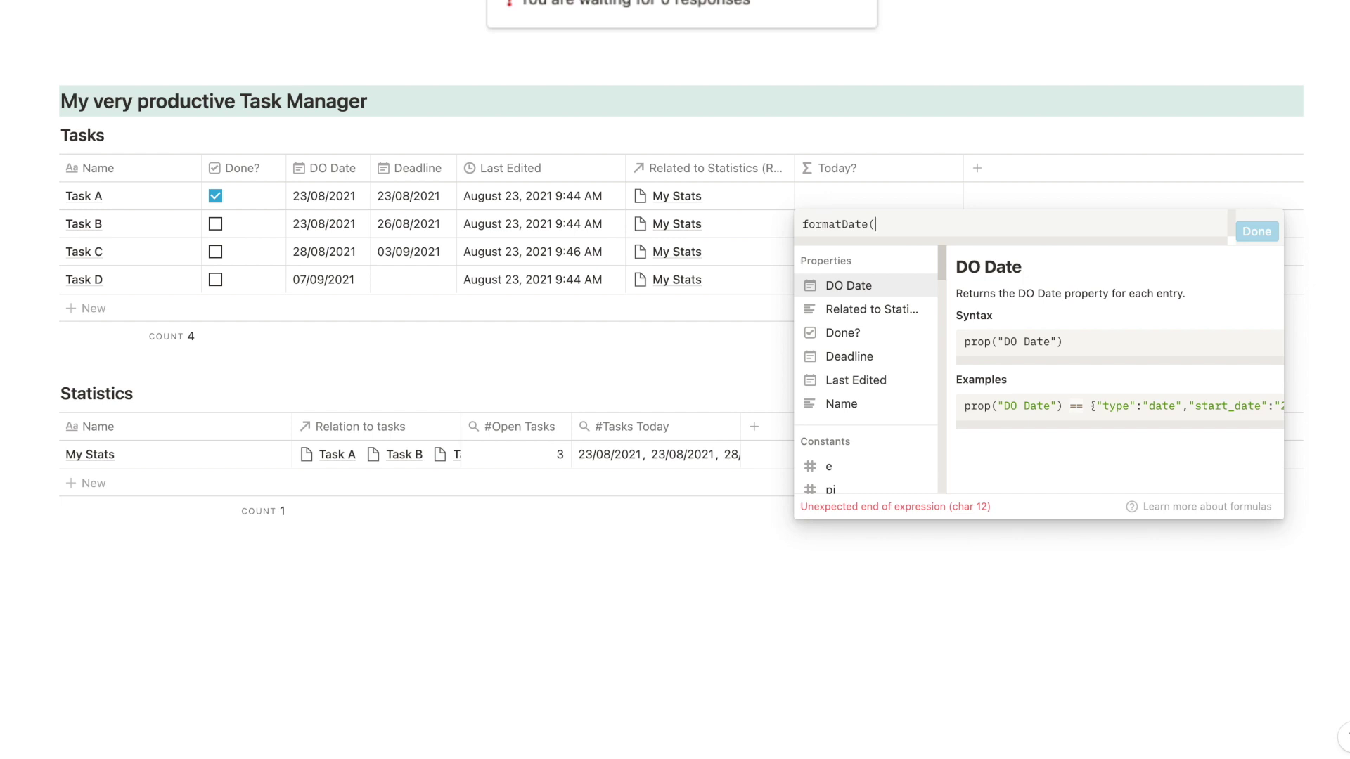
{"action": "type", "text": "now()"}
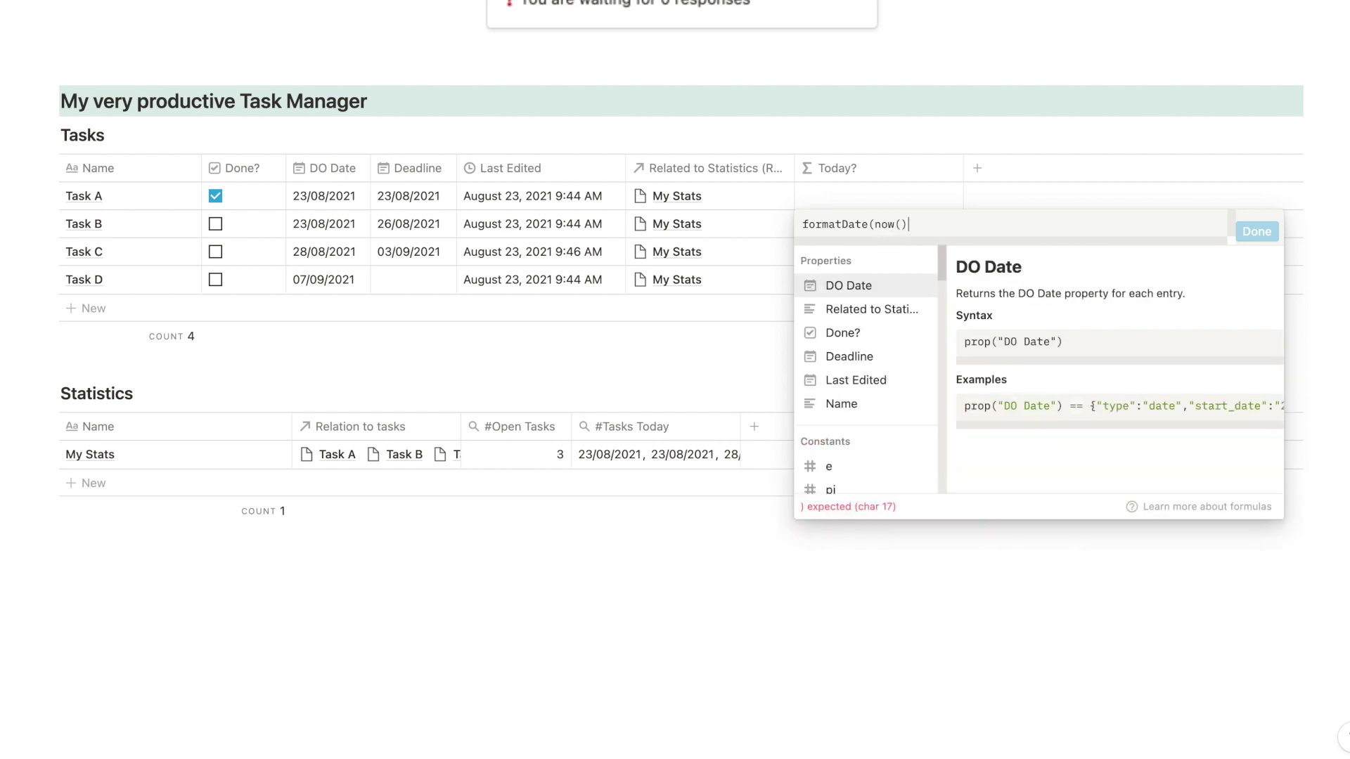
{"action": "type", "text": ", \"1\""}
{"action": "key", "text": "BackSpace"}
{"action": "type", "text": ") "}
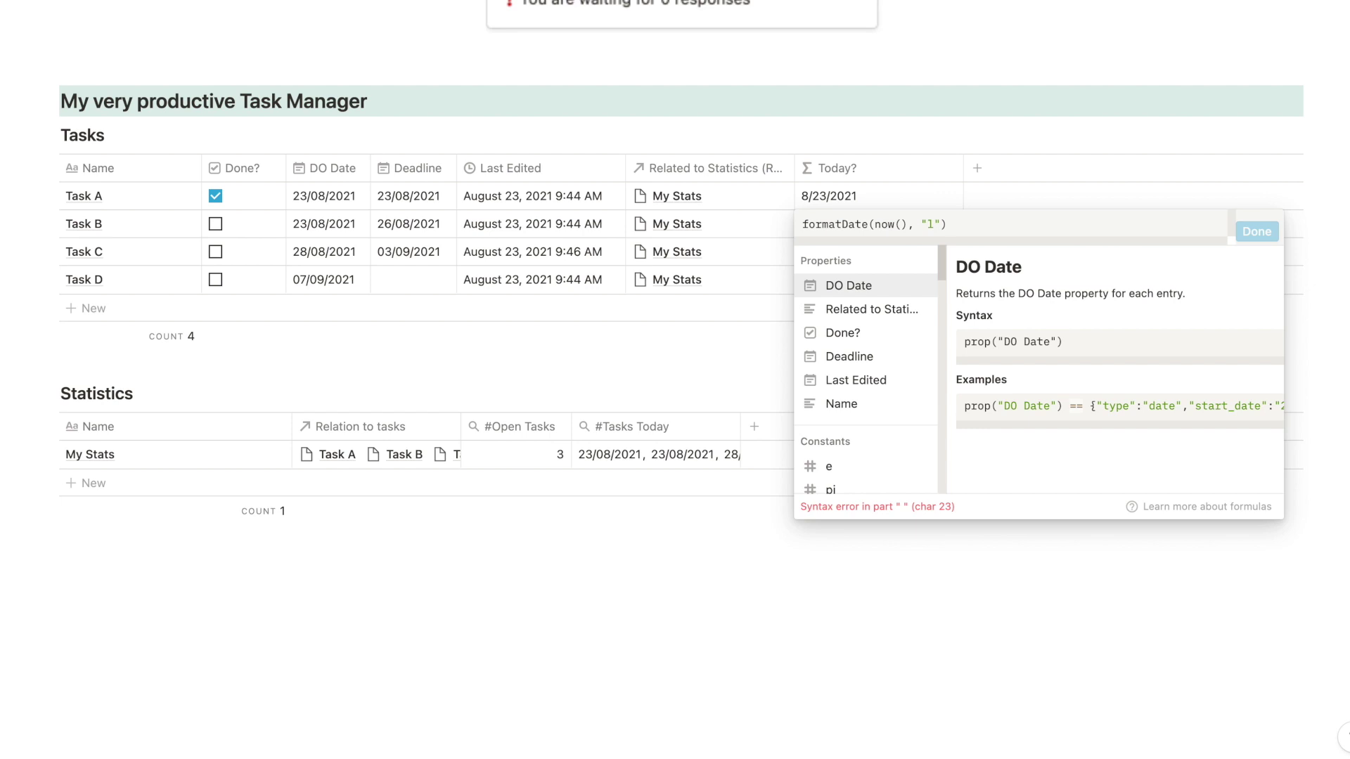
{"action": "type", "text": "== format("}
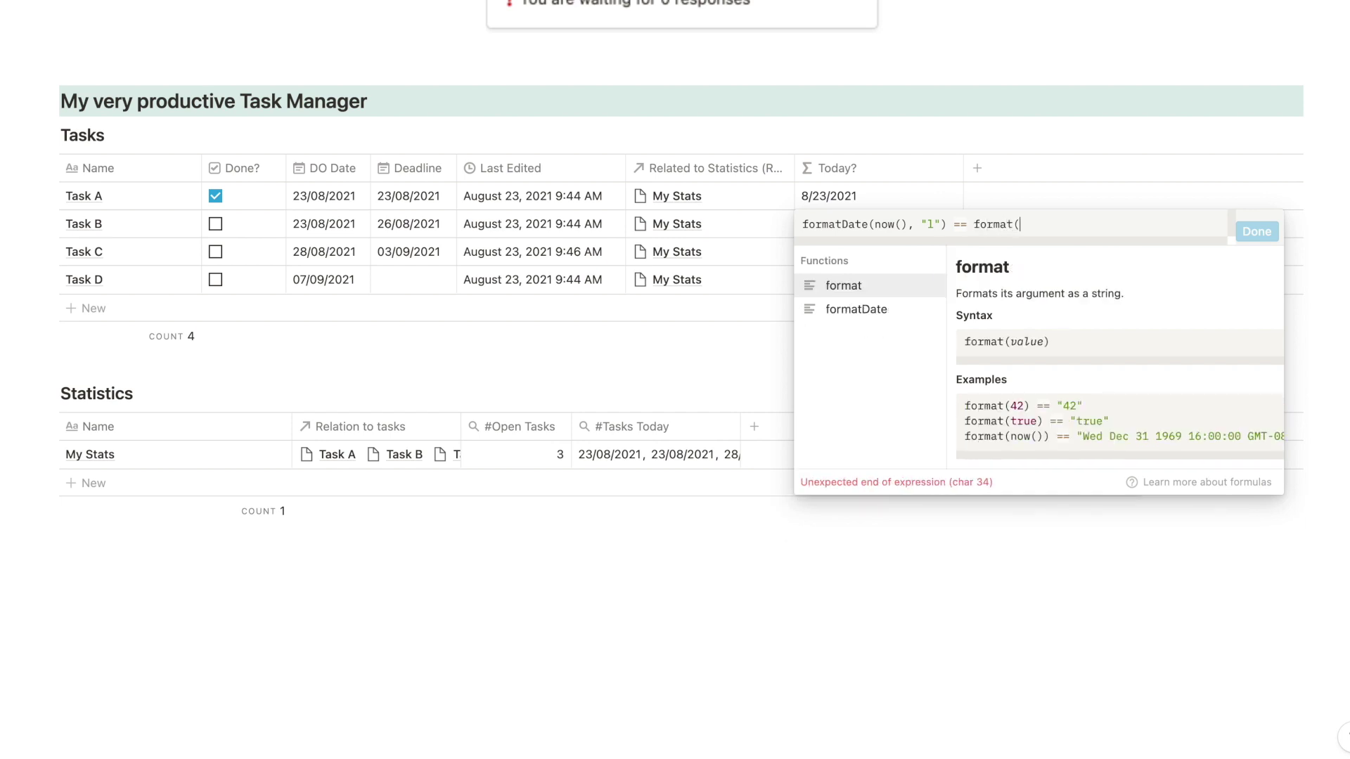
{"action": "key", "text": "BackSpace"}
{"action": "type", "text": "Date("}
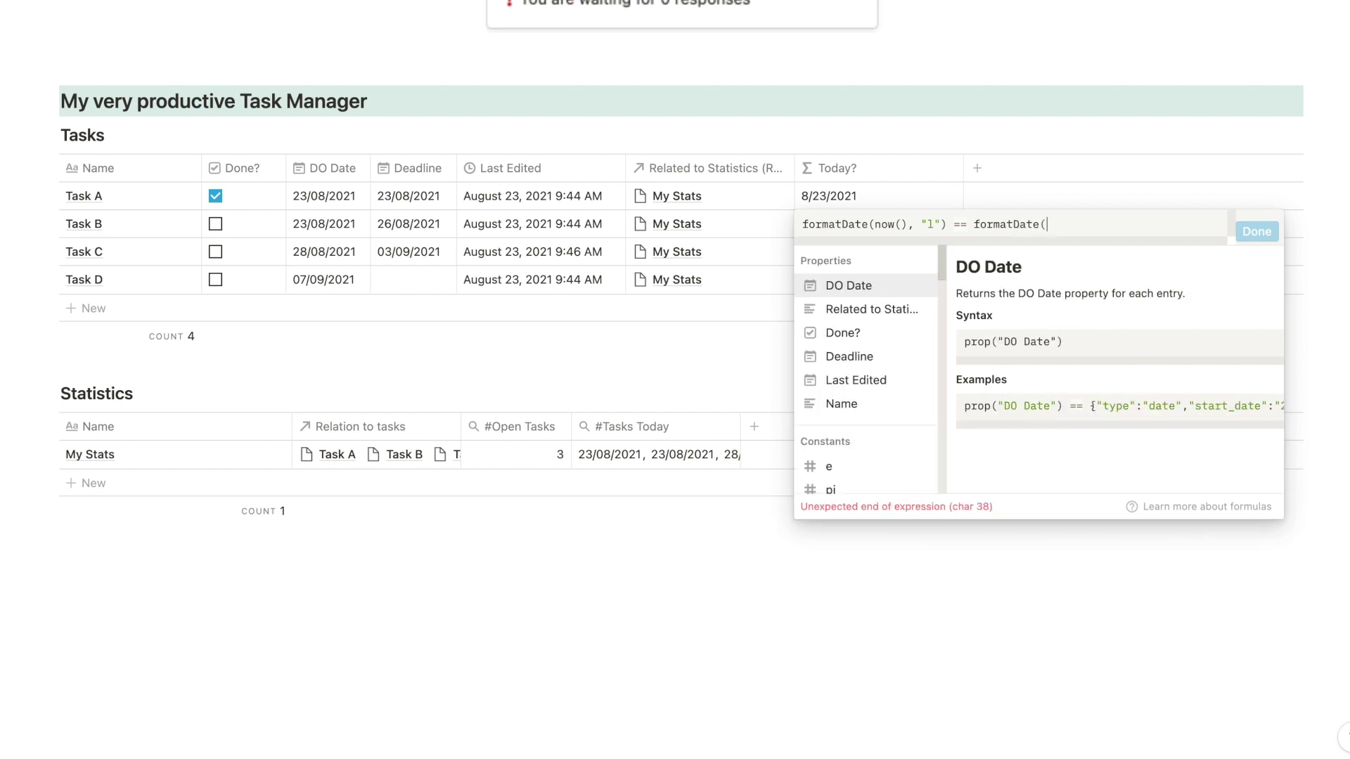
{"action": "left_click", "coordinate": [852, 286]}
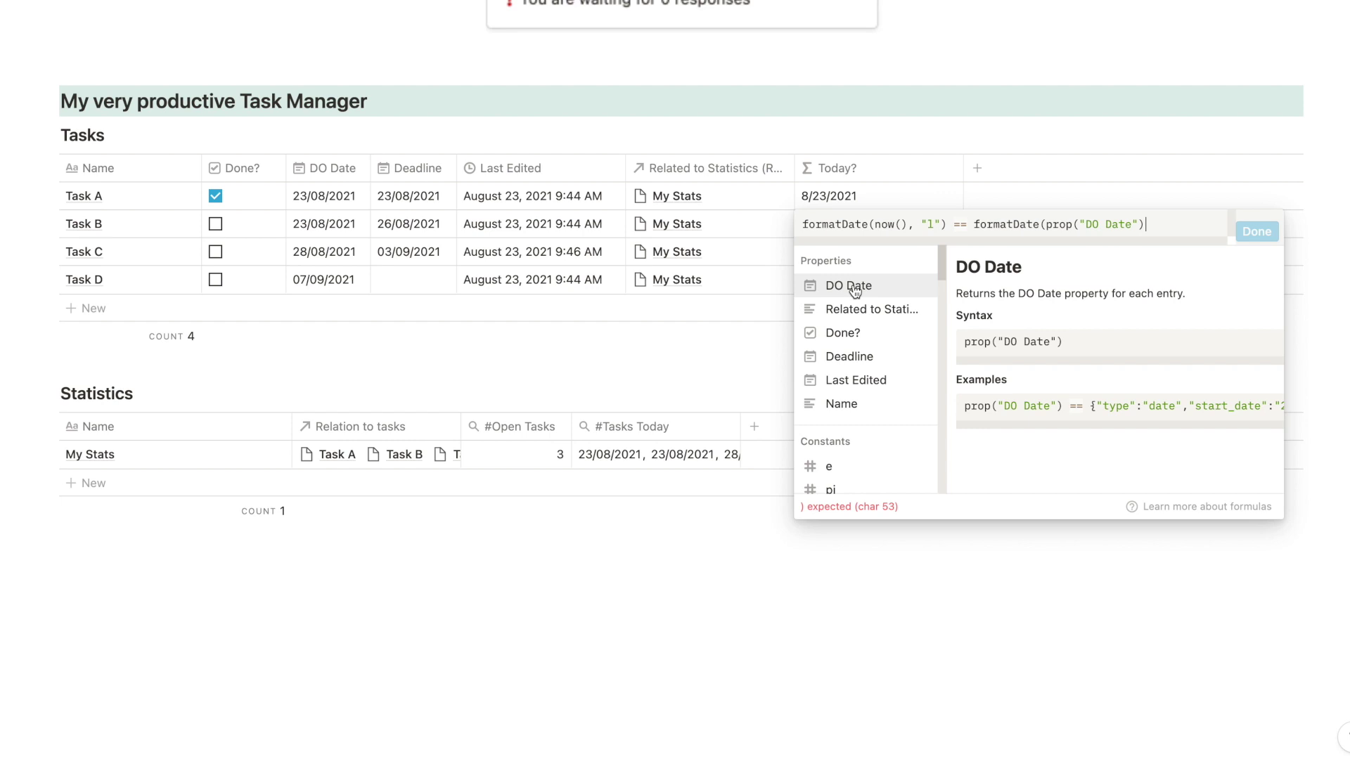
{"action": "type", "text": ", \"1\")"}
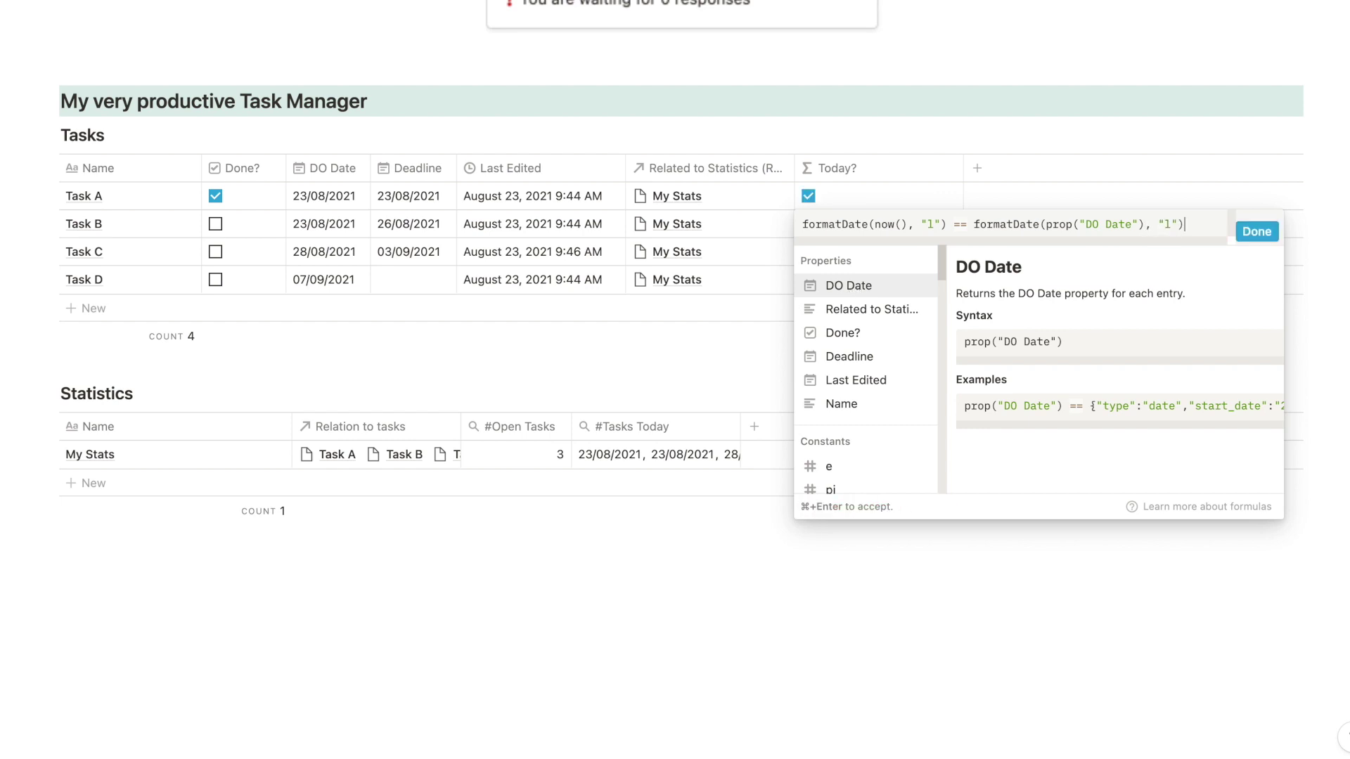
{"action": "left_click", "coordinate": [1256, 232]}
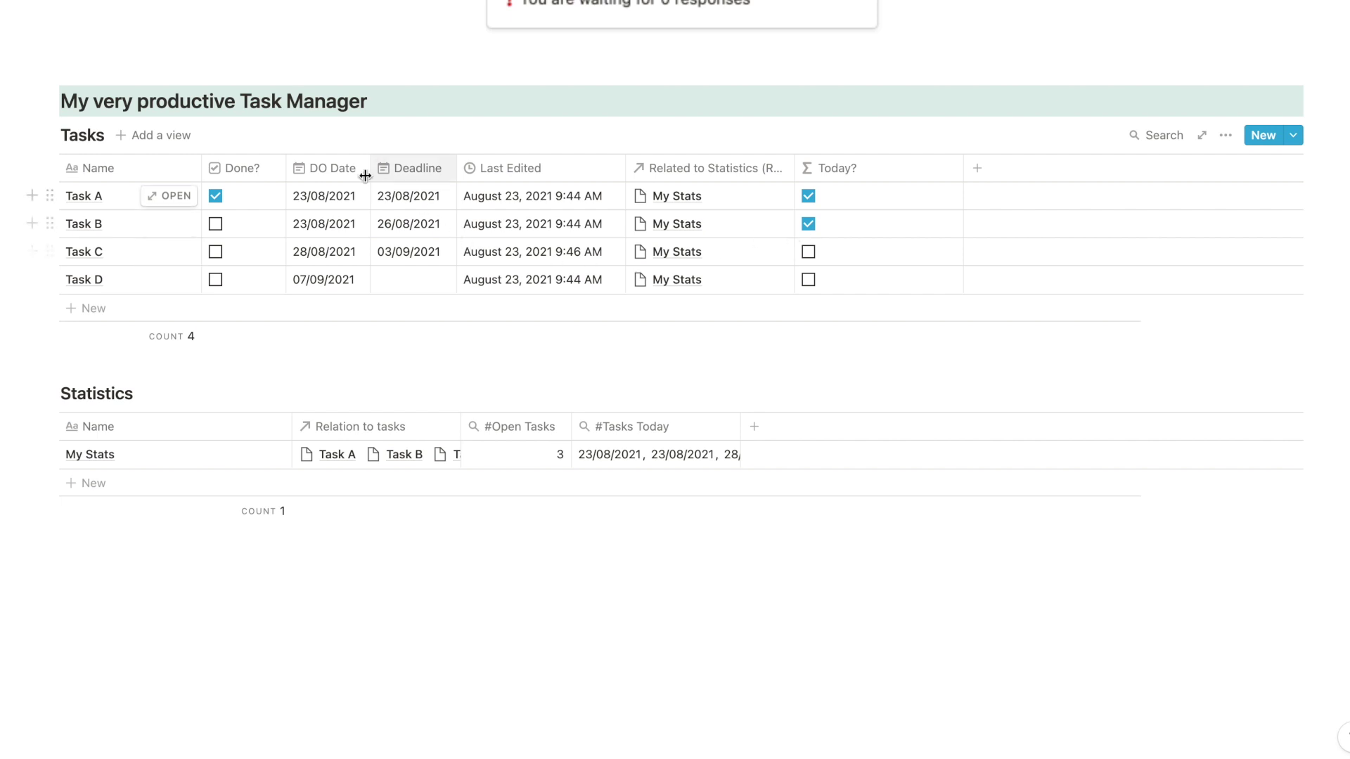
Set Task C's DO Date to 27/08/2021 after briefly trying 23/08, then narrow the Today? column
{"action": "left_click", "coordinate": [319, 258]}
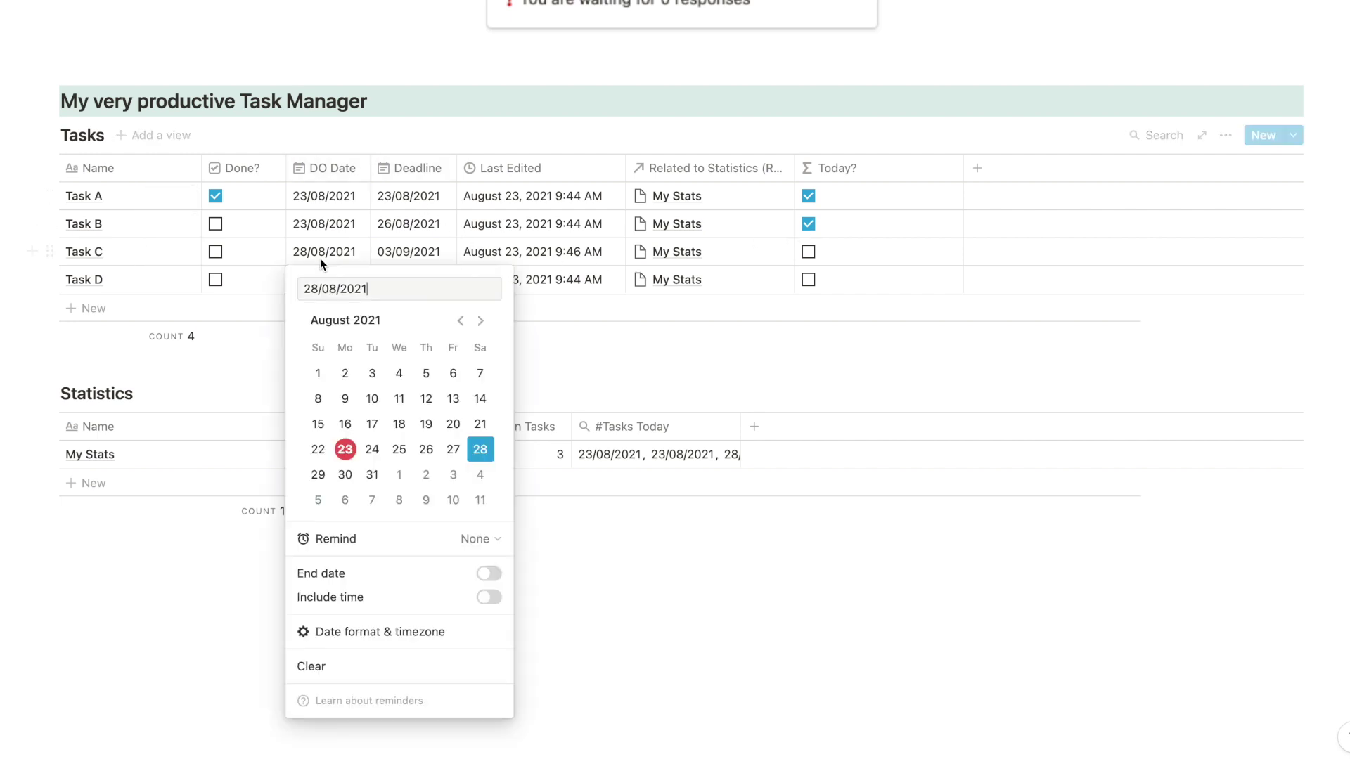
{"action": "left_click", "coordinate": [357, 451]}
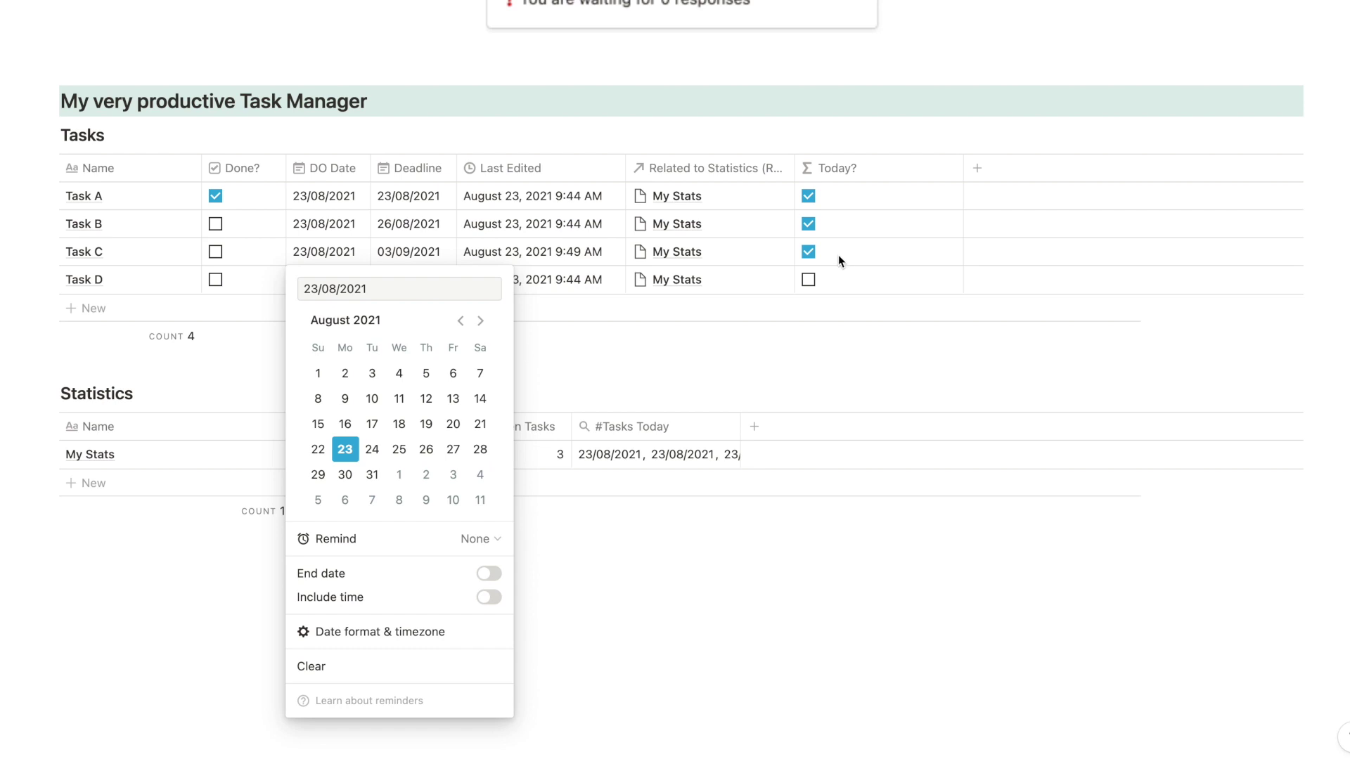
{"action": "left_click", "coordinate": [452, 457]}
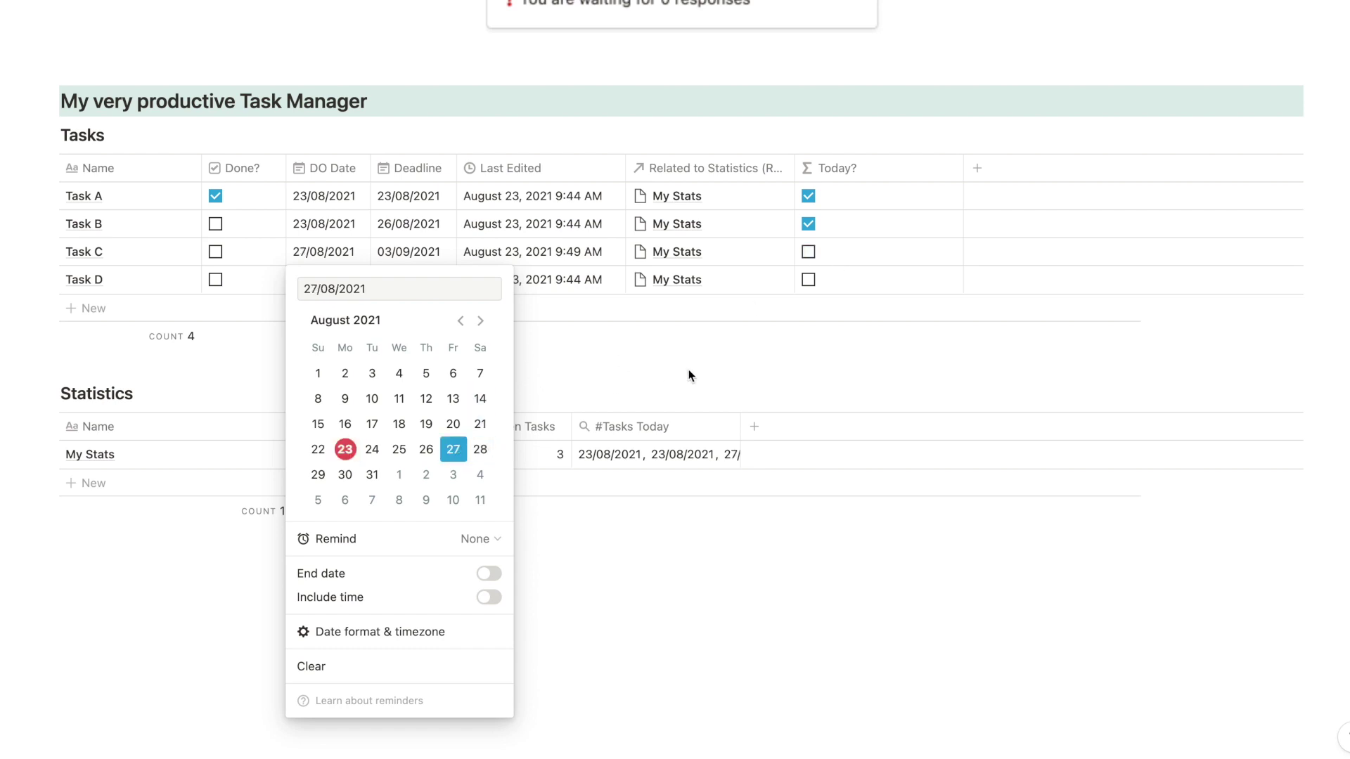
{"action": "left_click", "coordinate": [750, 383]}
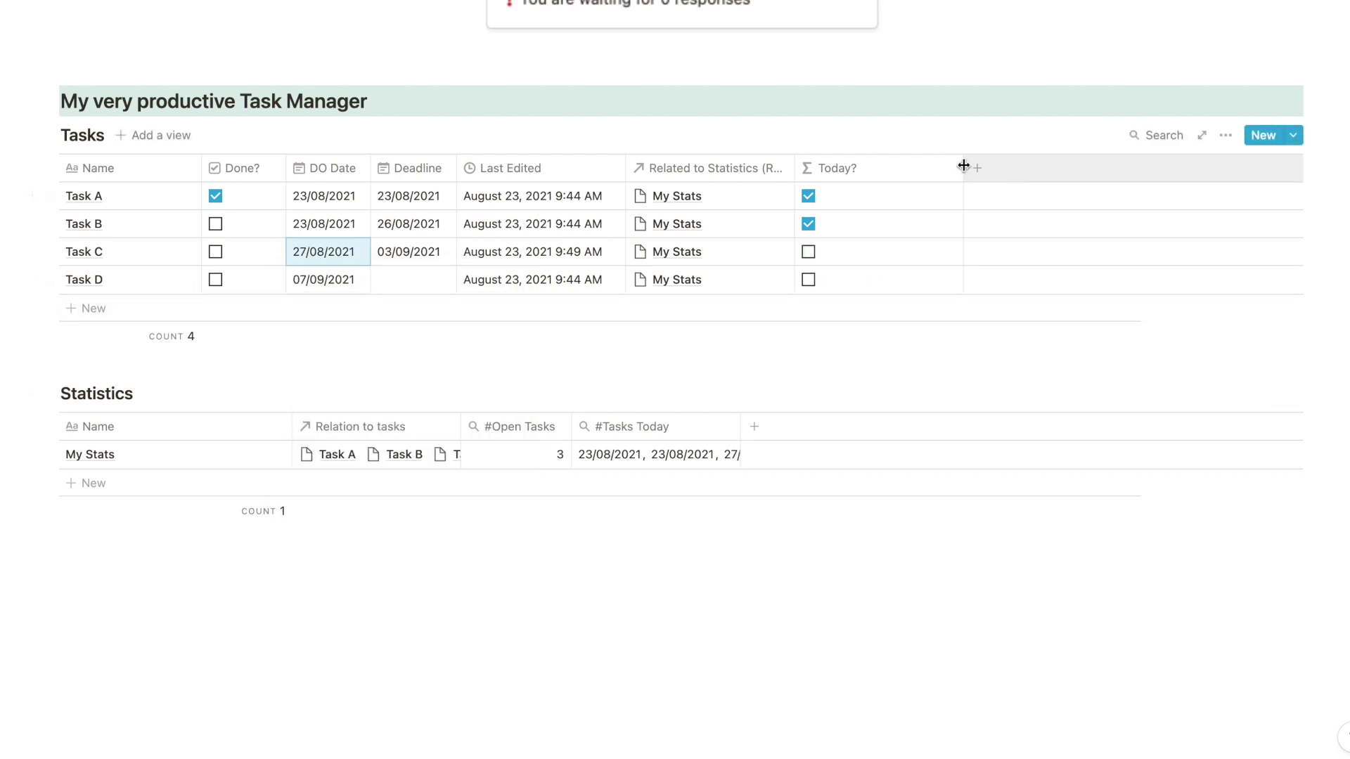
{"action": "left_click_drag", "start_coordinate": [963, 173], "coordinate": [879, 172]}
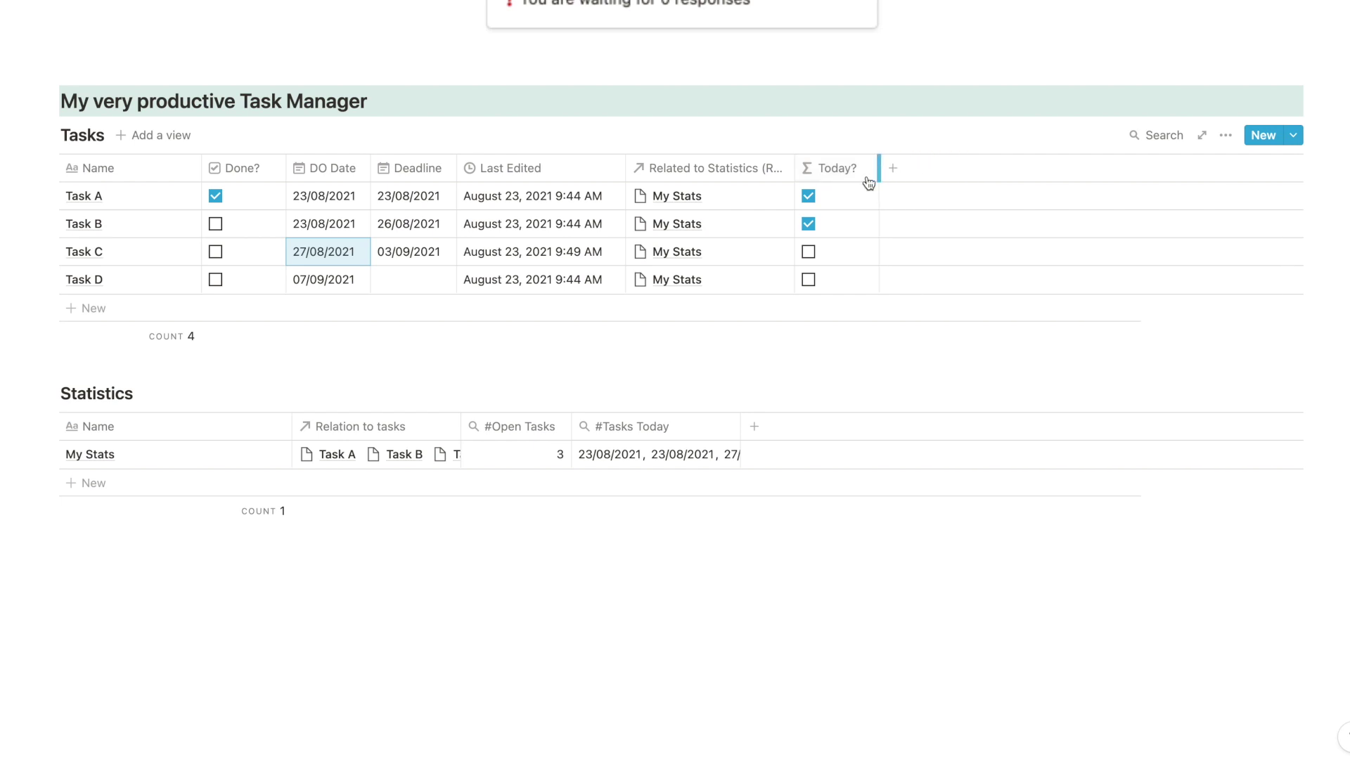
Change the #Tasks Today rollup to roll up Today? with Calculate set to Checked
{"action": "left_click", "coordinate": [674, 457]}
{"action": "left_click", "coordinate": [672, 583]}
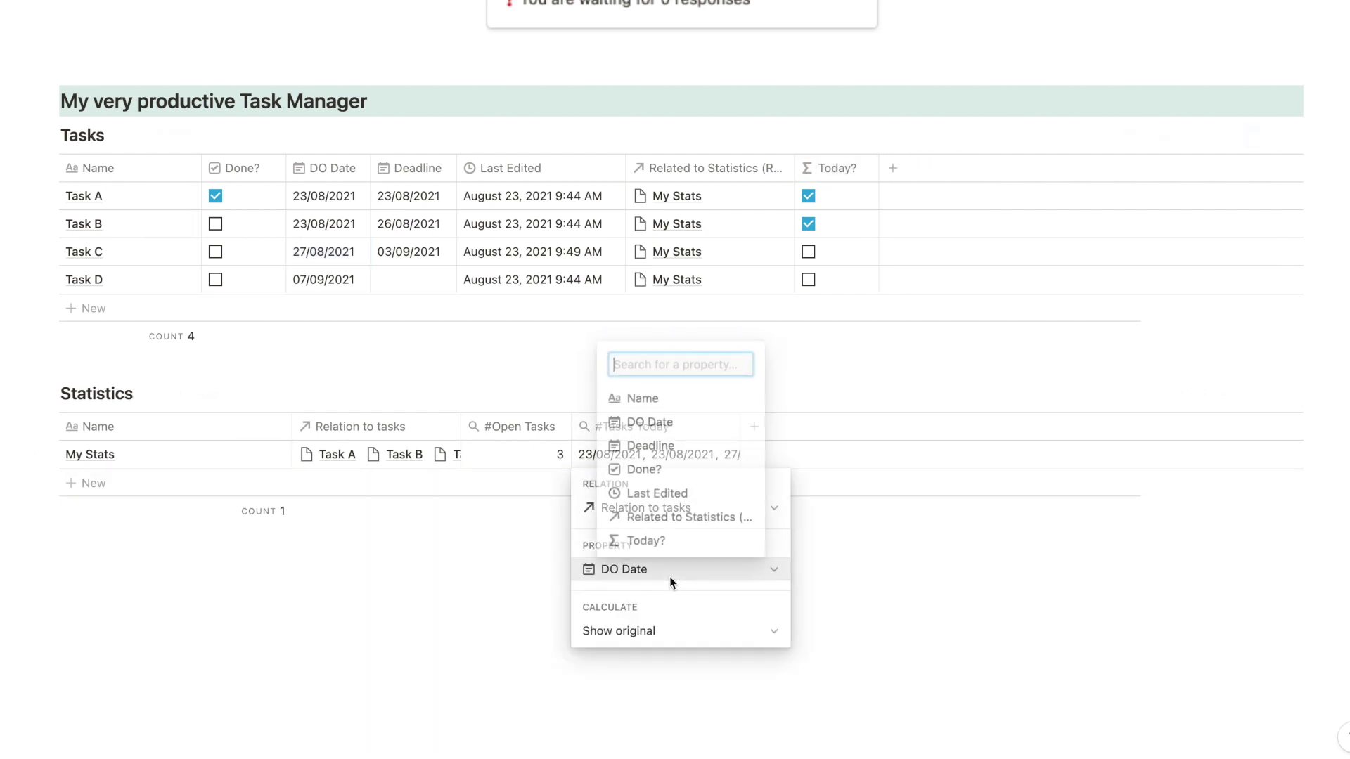
{"action": "left_click", "coordinate": [679, 543]}
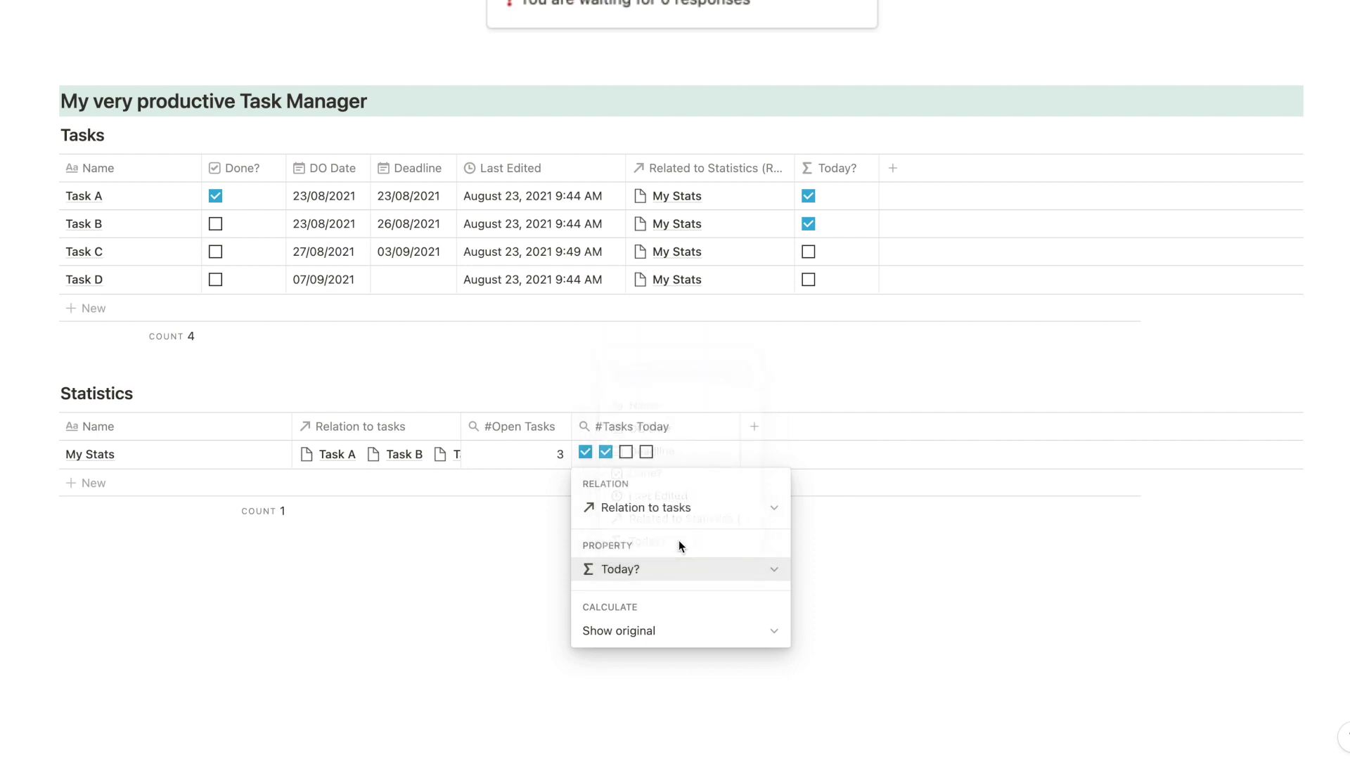
{"action": "left_click", "coordinate": [699, 631]}
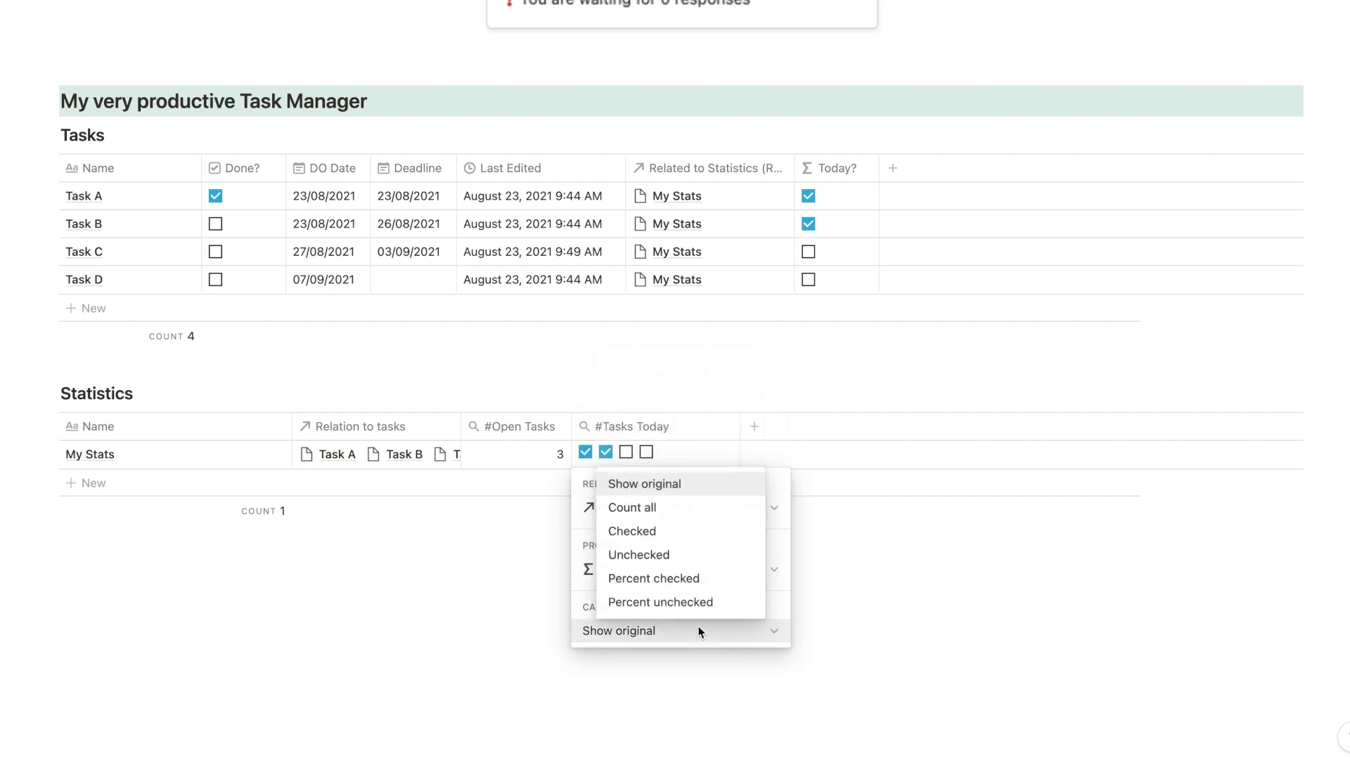
{"action": "left_click", "coordinate": [694, 531]}
{"action": "key", "text": "Escape"}
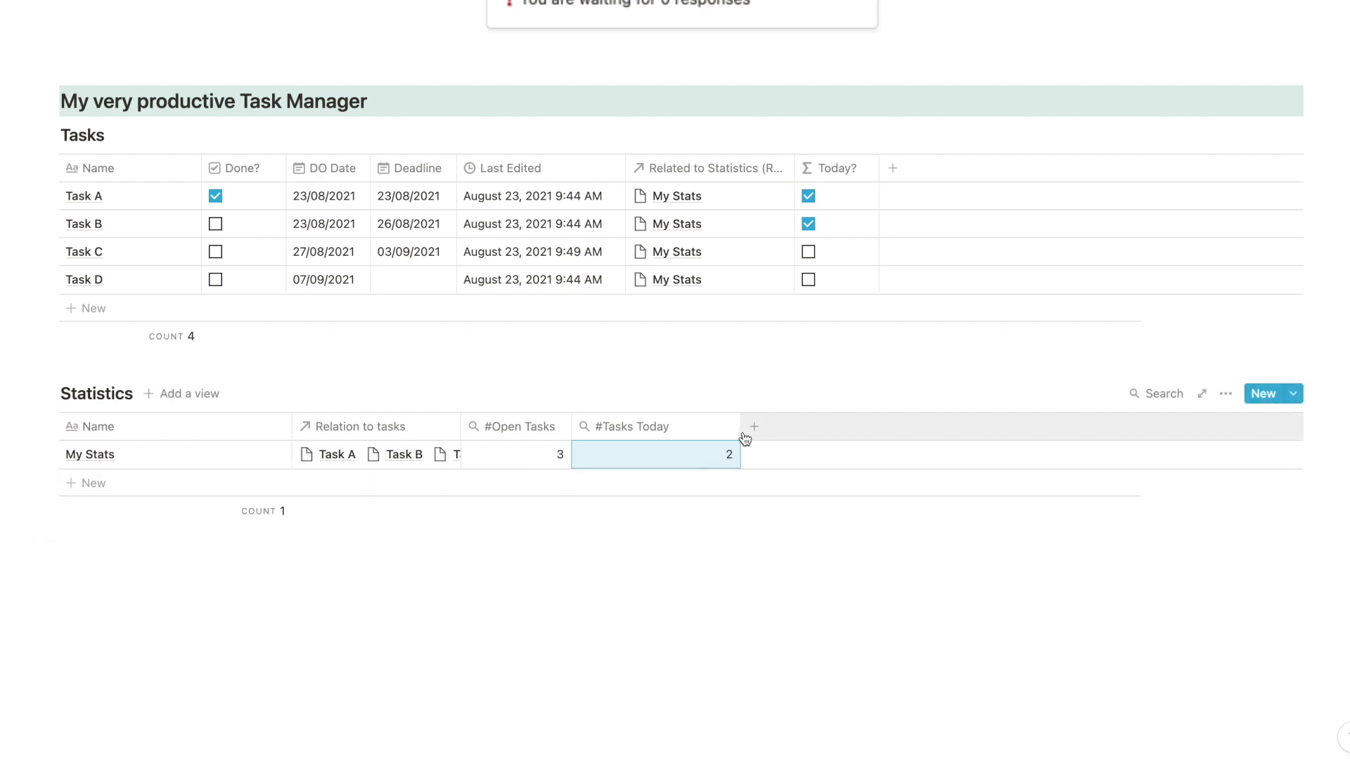
Narrow the #Tasks Today column and add an empty block below the Statistics database
{"action": "left_click_drag", "start_coordinate": [739, 432], "coordinate": [683, 433]}
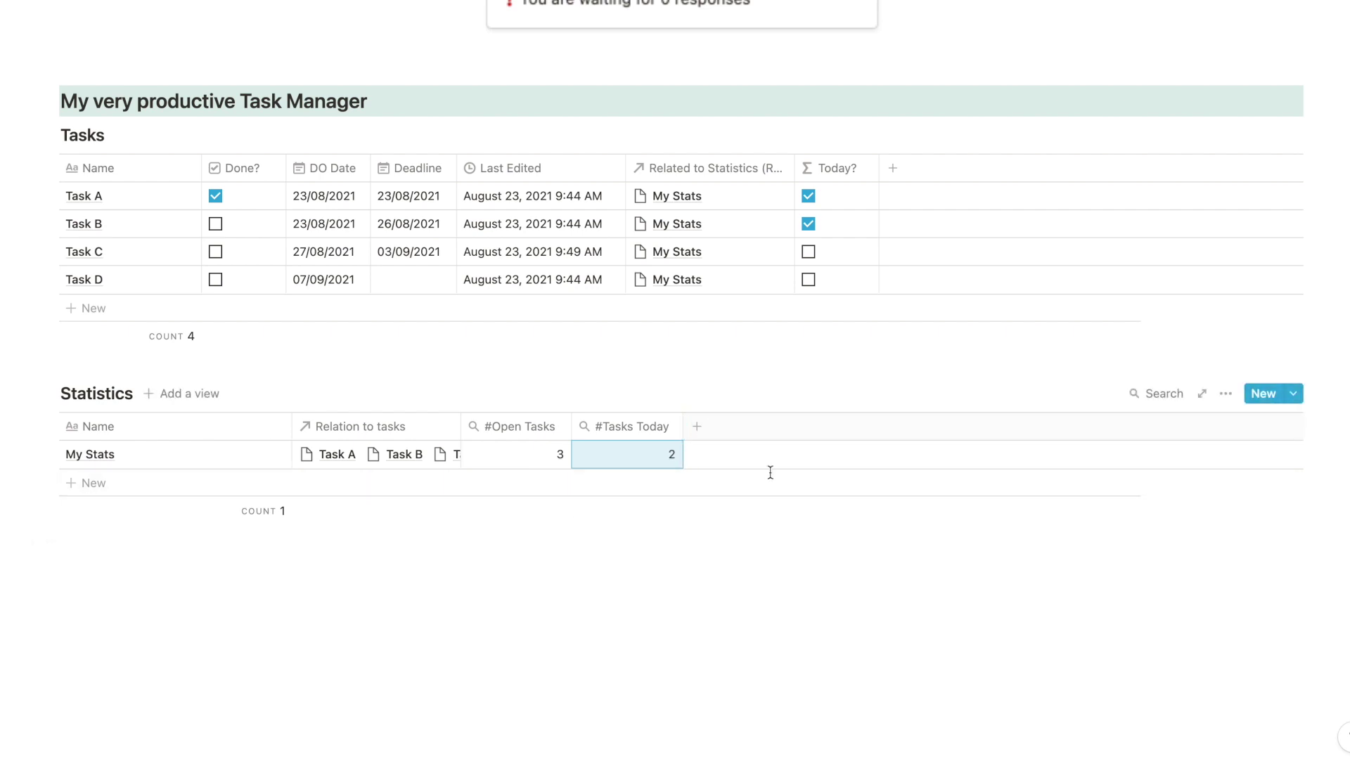
{"action": "left_click_drag", "start_coordinate": [769, 473], "coordinate": [811, 534]}
{"action": "left_click", "coordinate": [815, 610]}
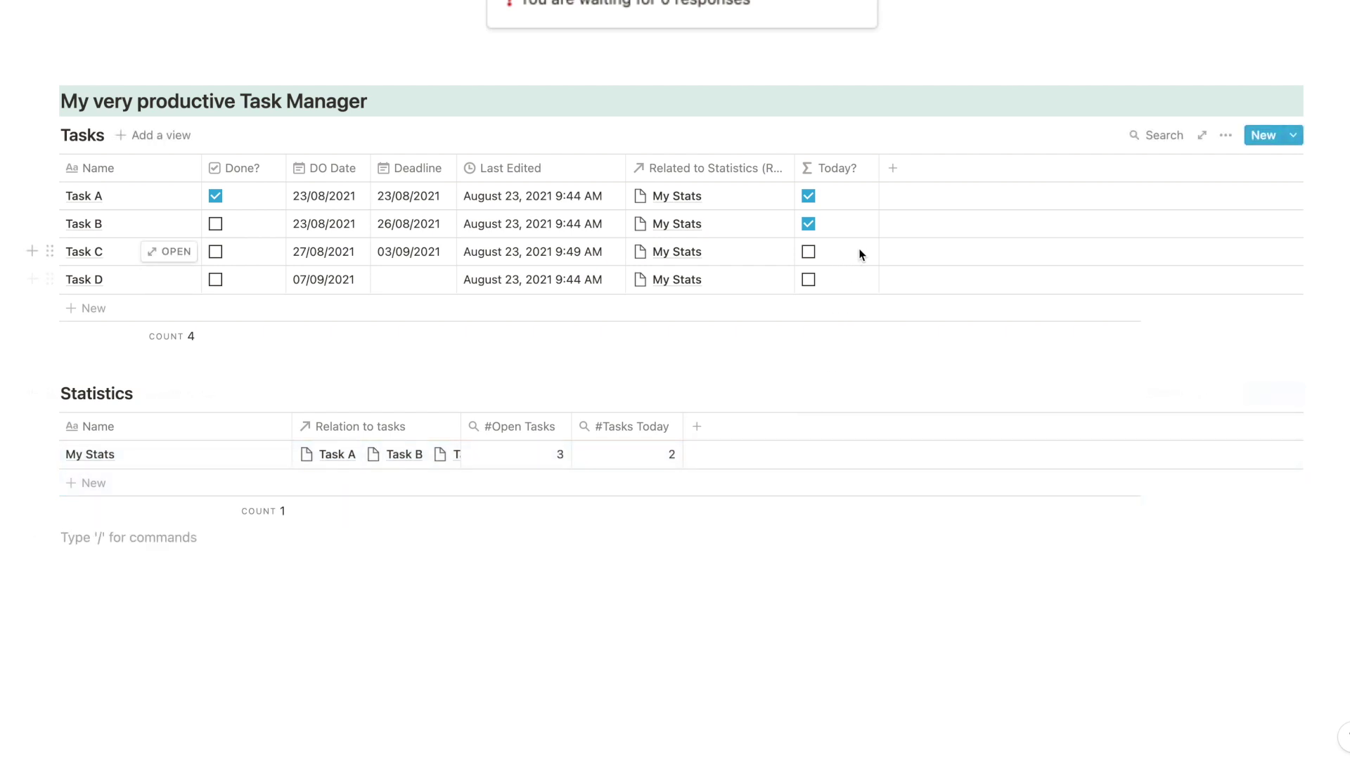
Add a Formula-type property named 'Upcoming Deadlines' to the Tasks table
{"action": "left_click", "coordinate": [896, 172]}
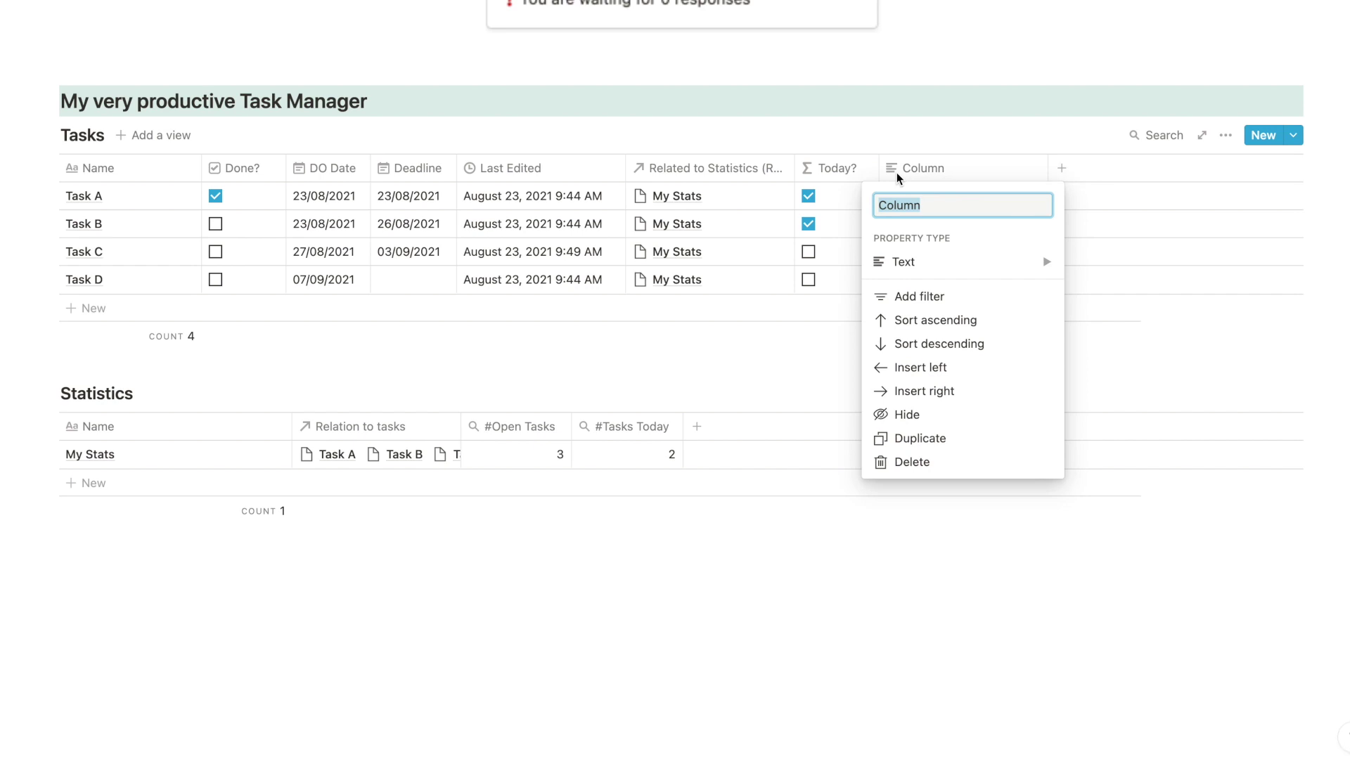
{"action": "type", "text": "Upcoming Deadlines"}
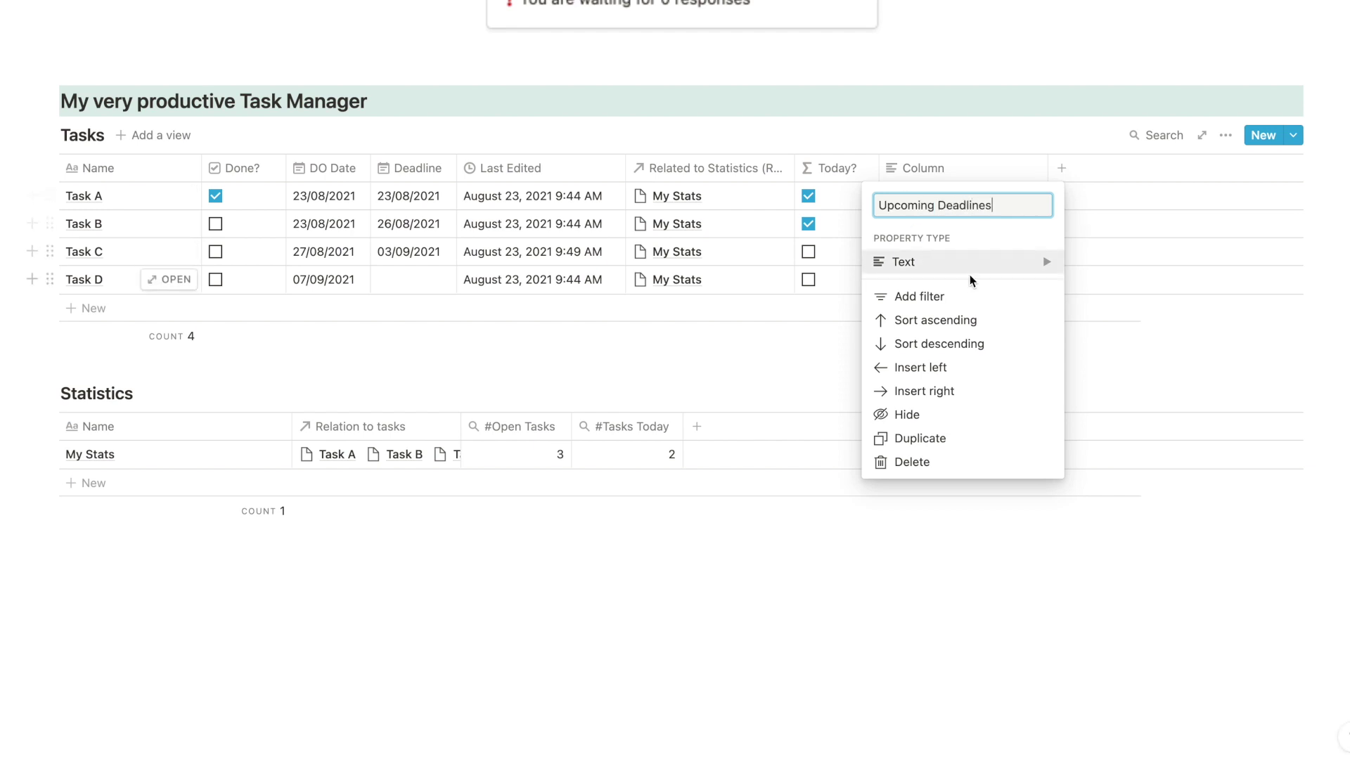
{"action": "mouse_move", "coordinate": [1010, 263]}
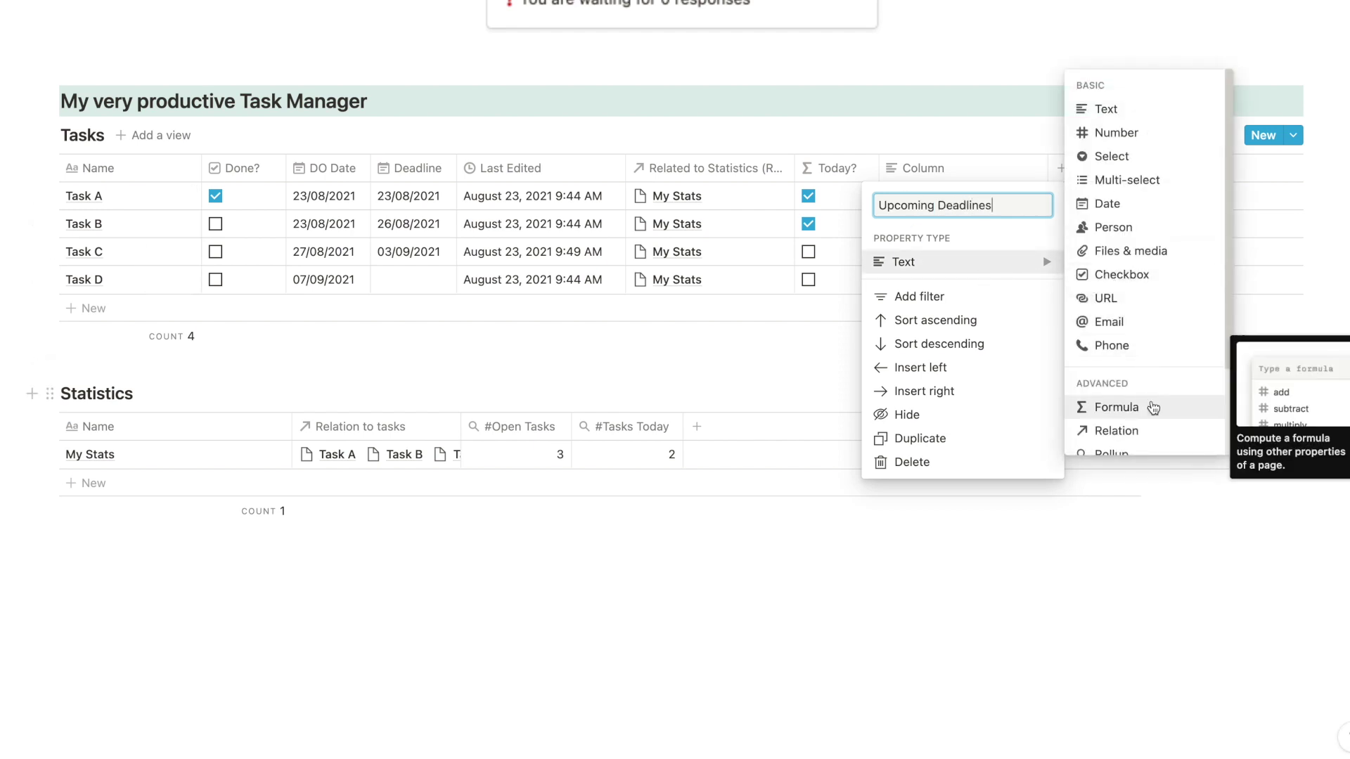
{"action": "left_click", "coordinate": [1115, 407]}
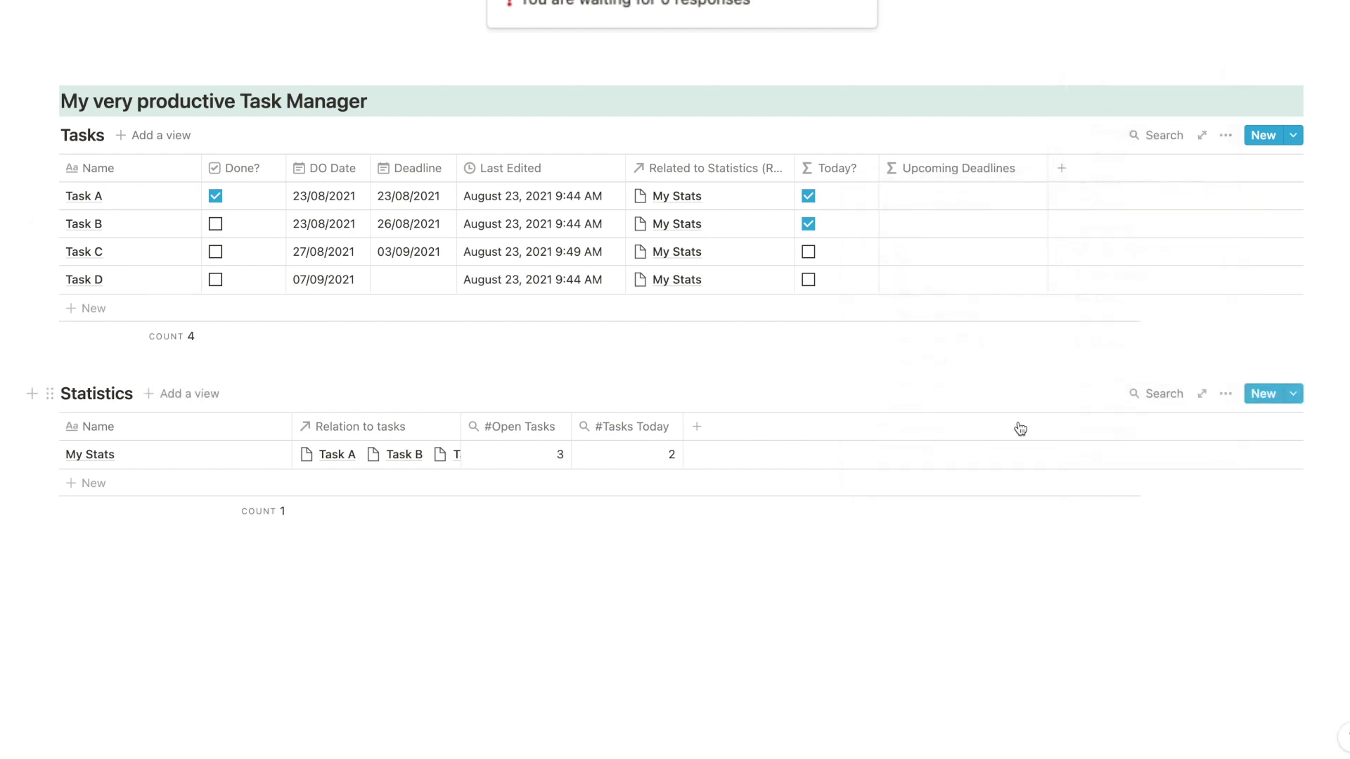
{"action": "left_click", "coordinate": [966, 203]}
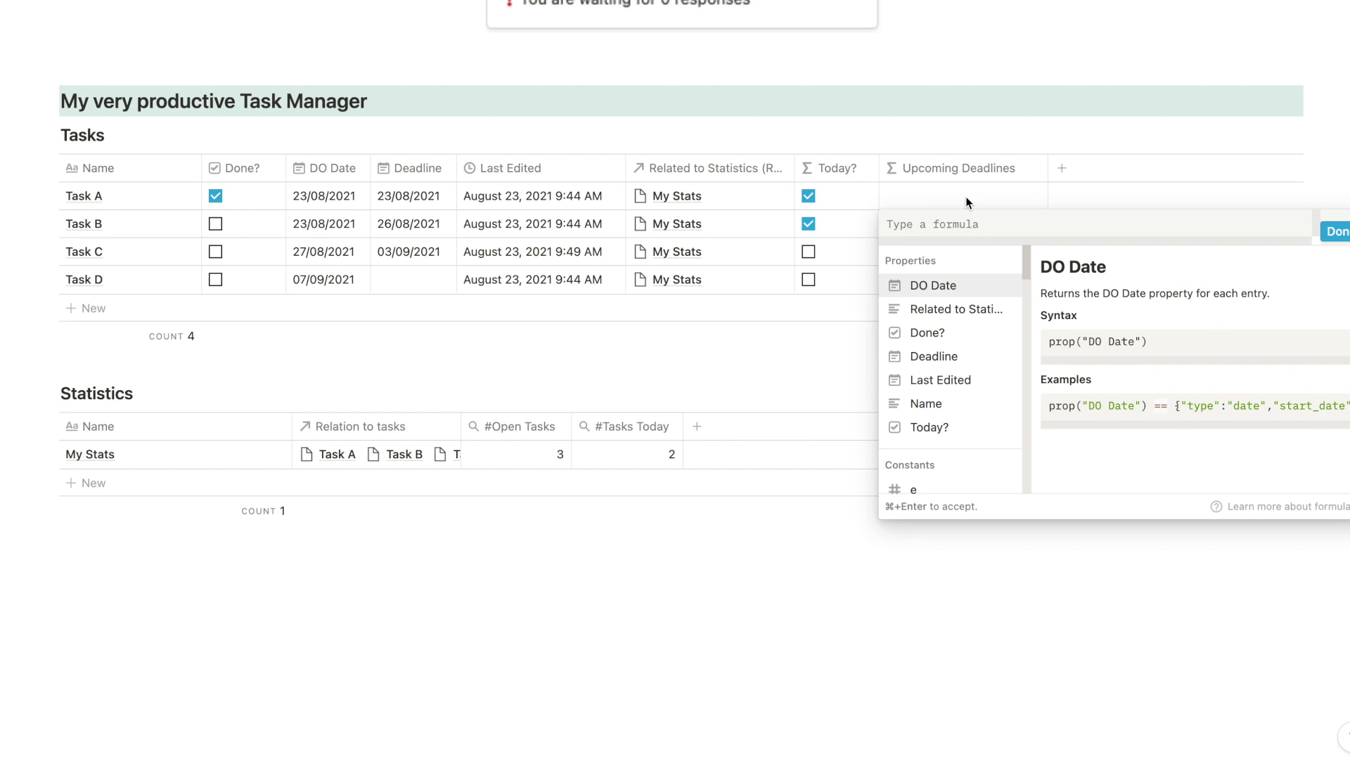
Begin the Upcoming Deadlines formula with and(dateBetween(prop("Deadline"), now(), "days") < 7
{"action": "type", "text": "and("}
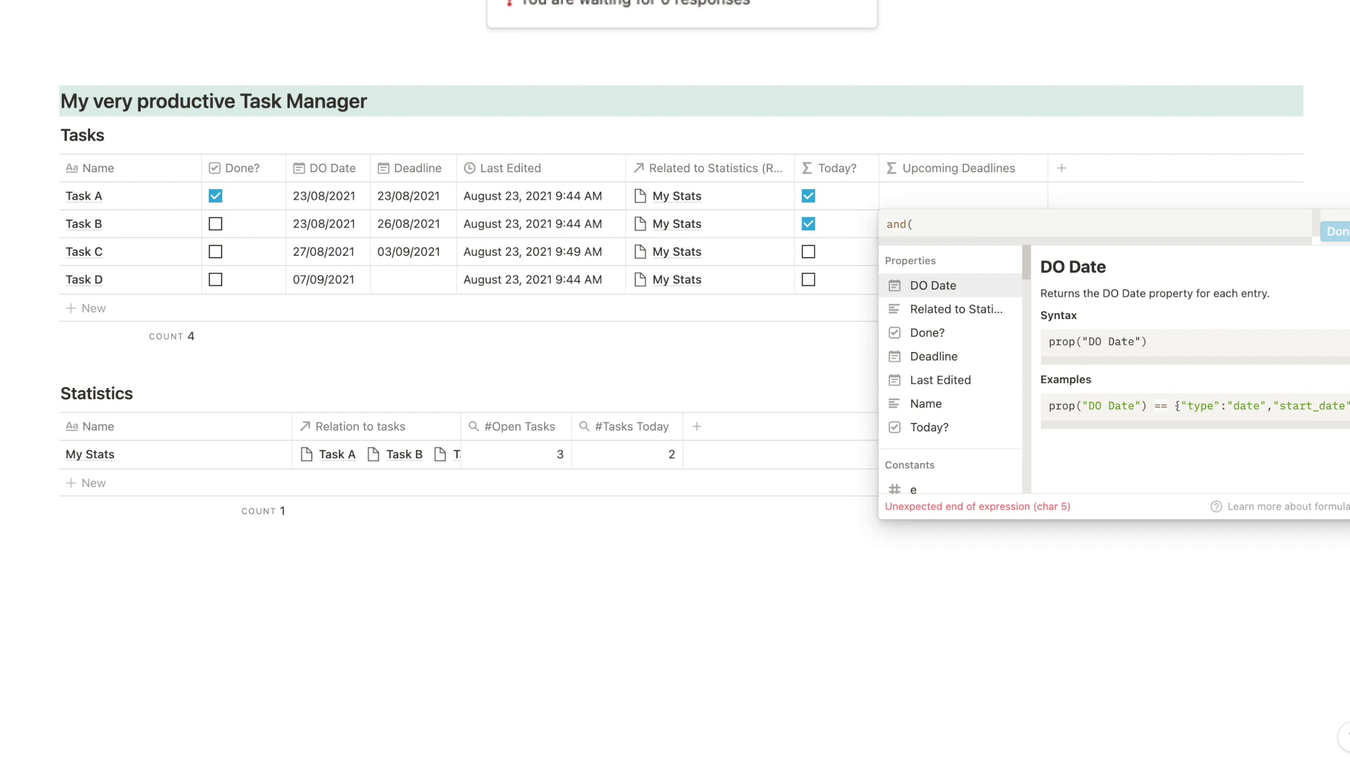
{"action": "type", "text": "dateB"}
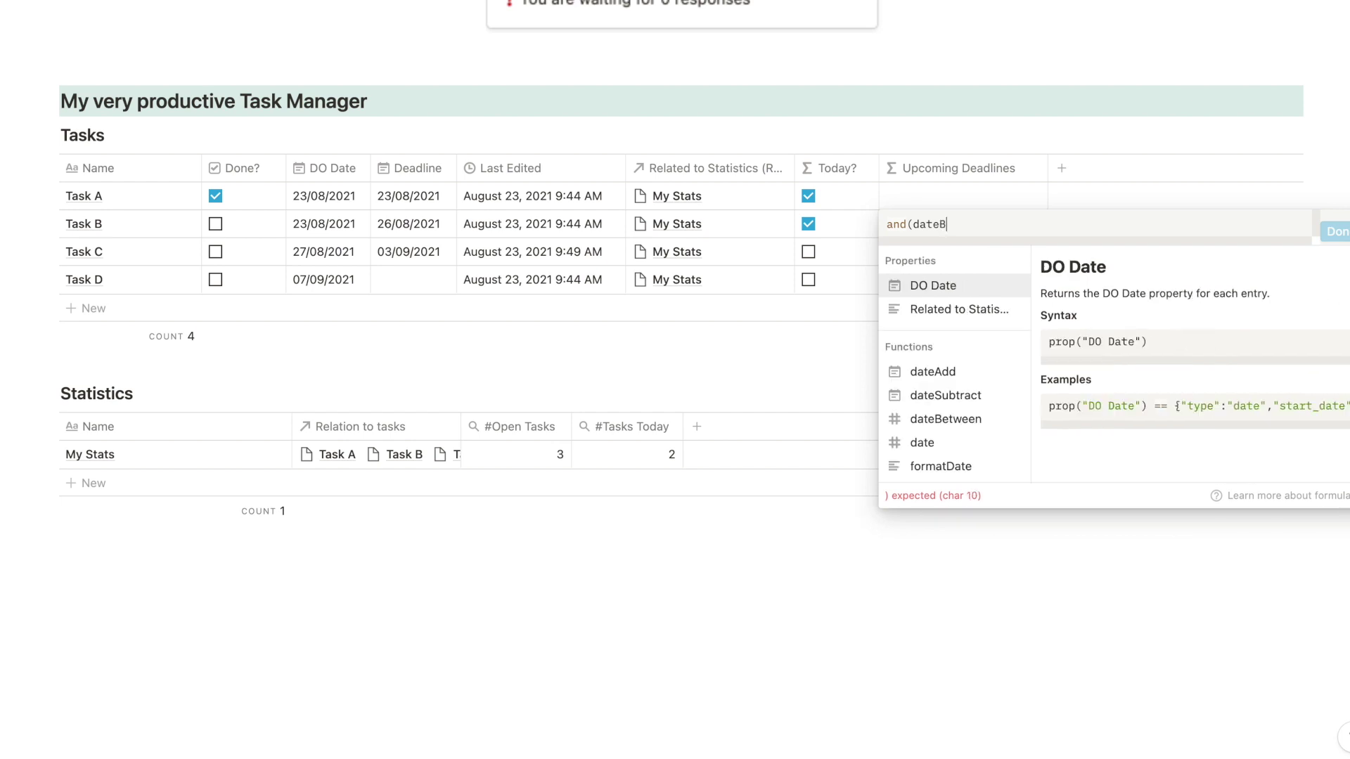
{"action": "type", "text": "etween"}
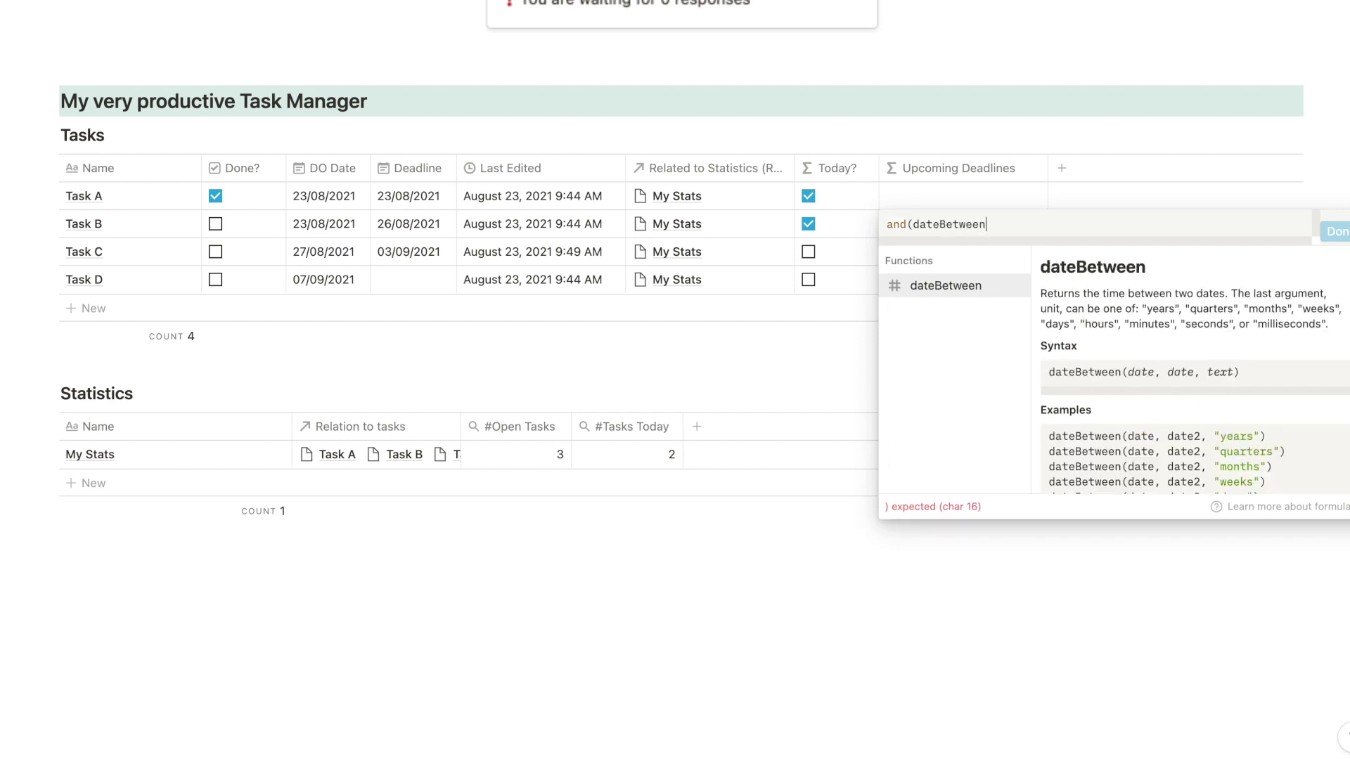
{"action": "type", "text": "("}
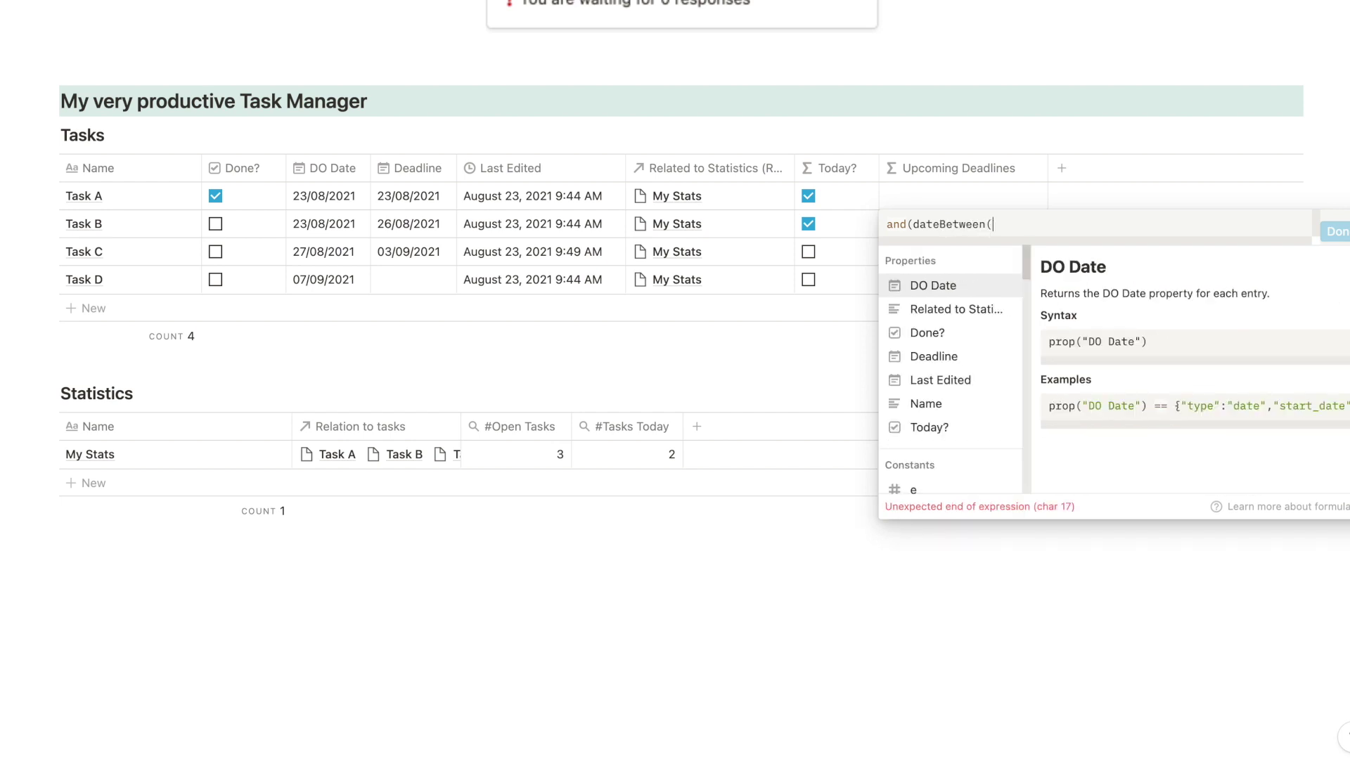
{"action": "left_click", "coordinate": [950, 367]}
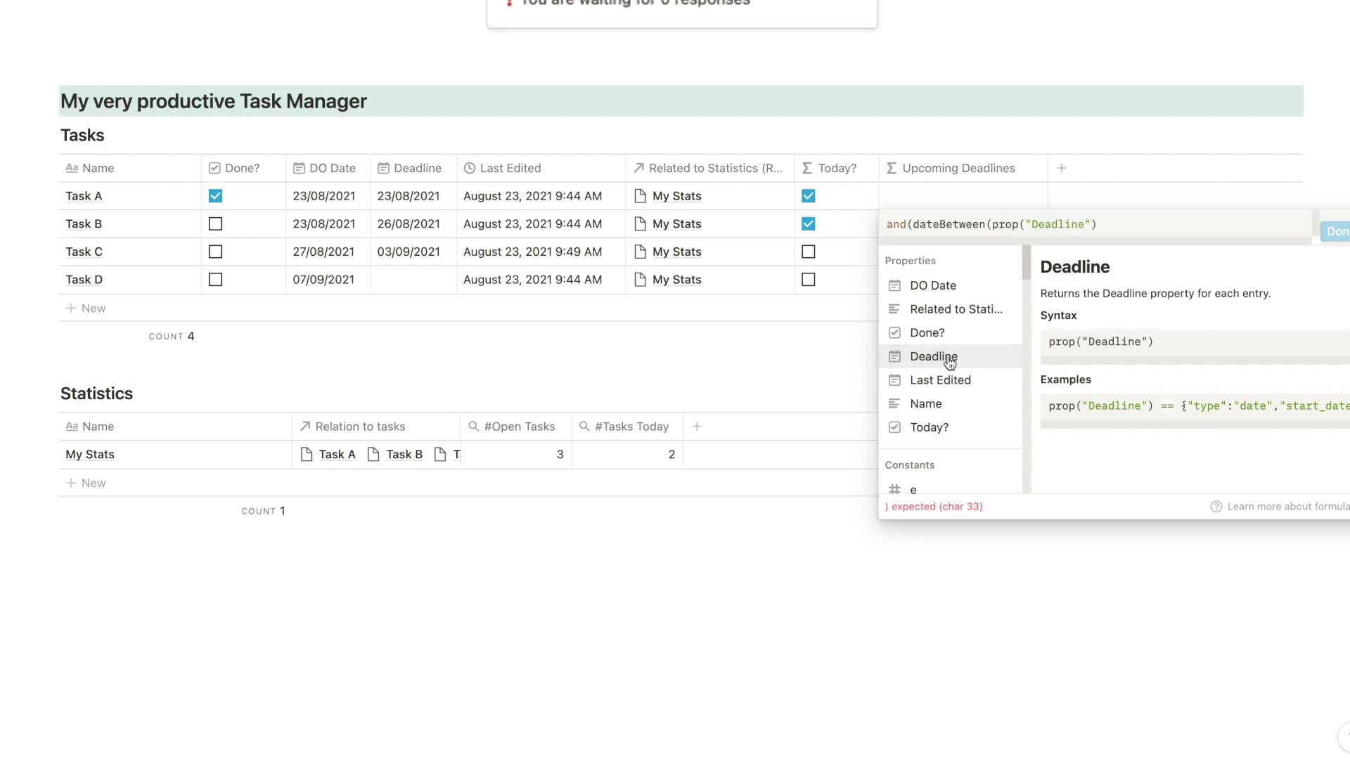
{"action": "type", "text": ", now(), \"days\")"}
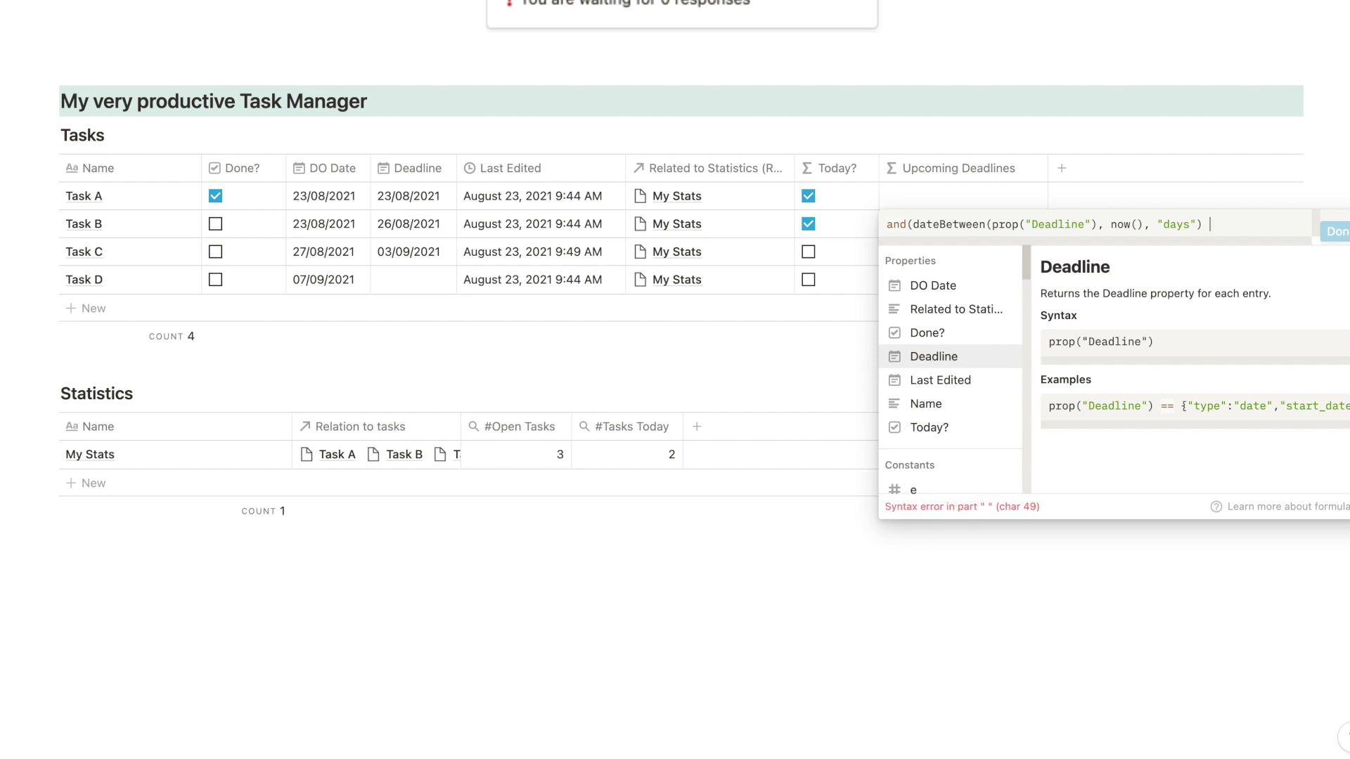
{"action": "type", "text": " < 7"}
Add the second condition dateBetween(prop("Deadline"), now(), "days") > 0 and accept the formula
{"action": "type", "text": ", datebet"}
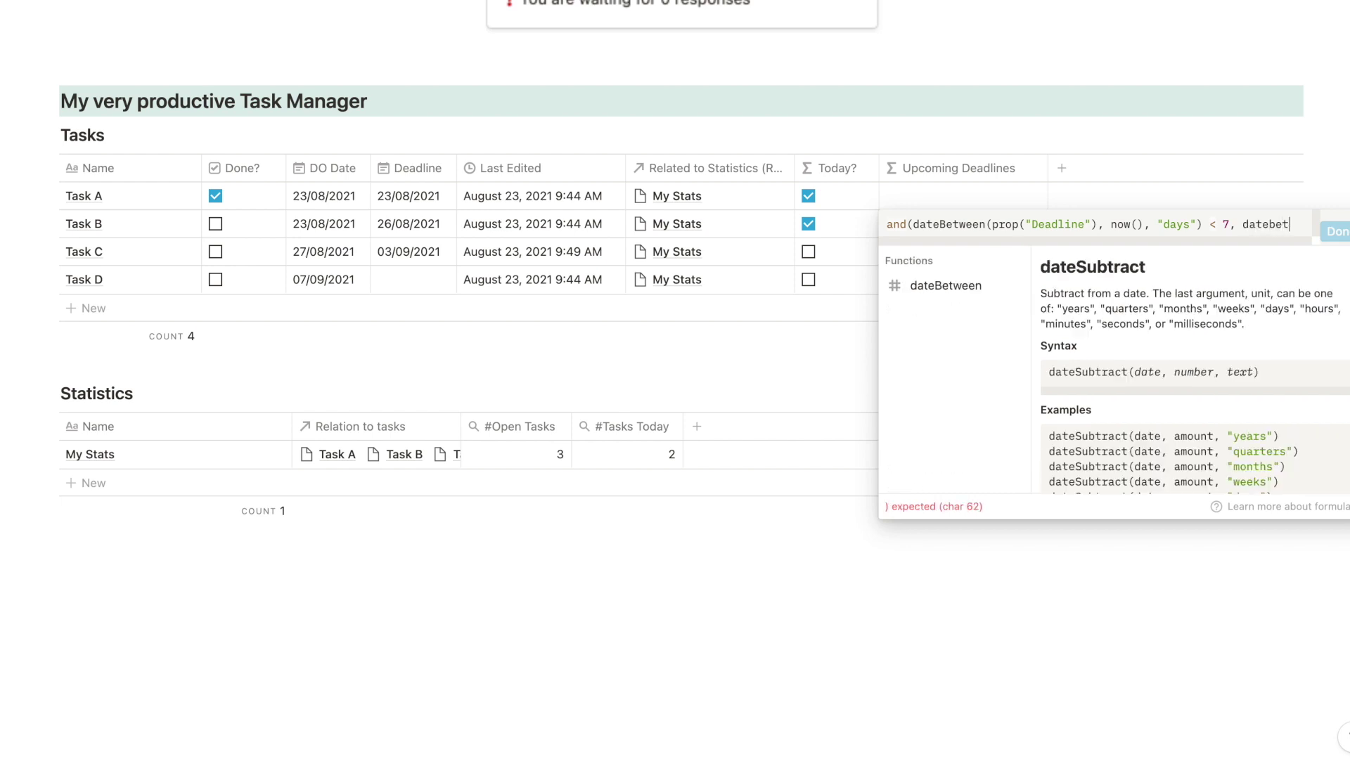
{"action": "key", "text": "BackSpace"}
{"action": "key", "text": "BackSpace"}
{"action": "type", "text": "Between"}
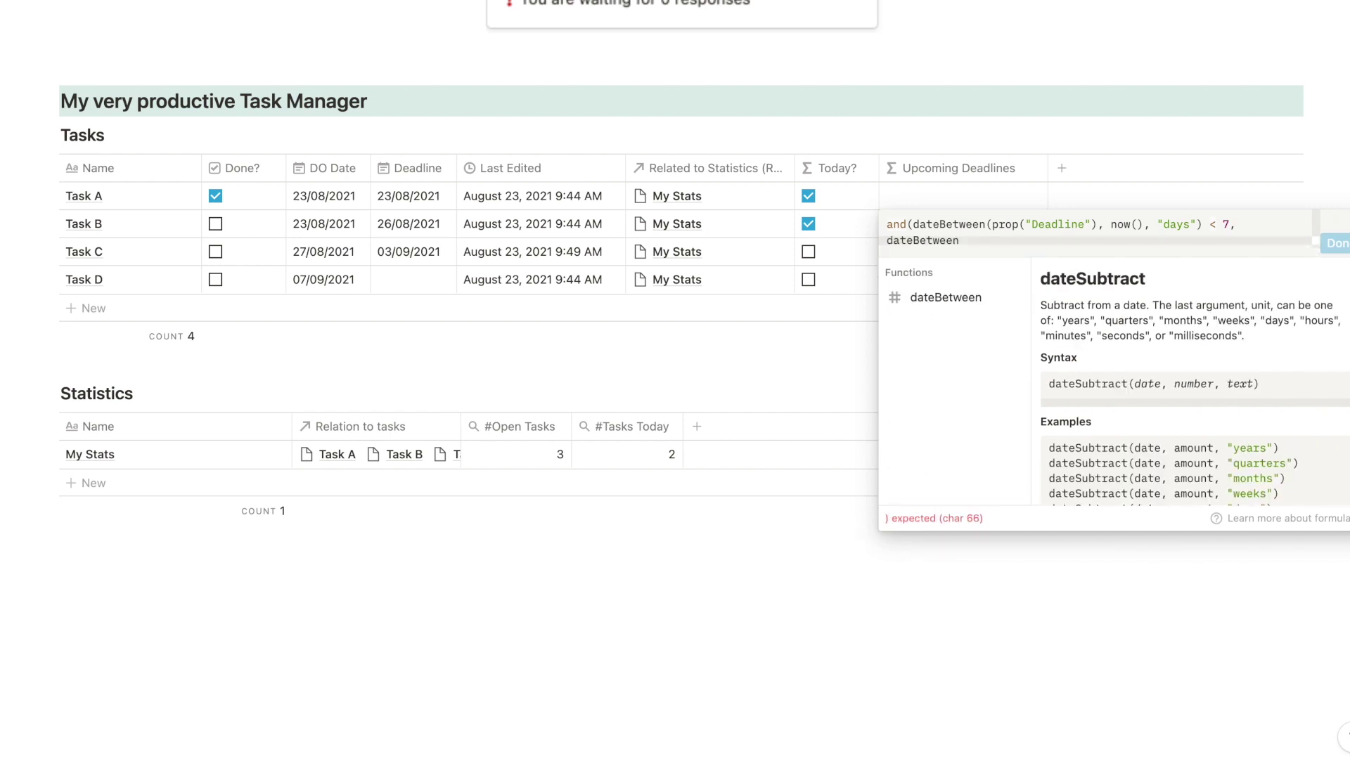
{"action": "type", "text": "("}
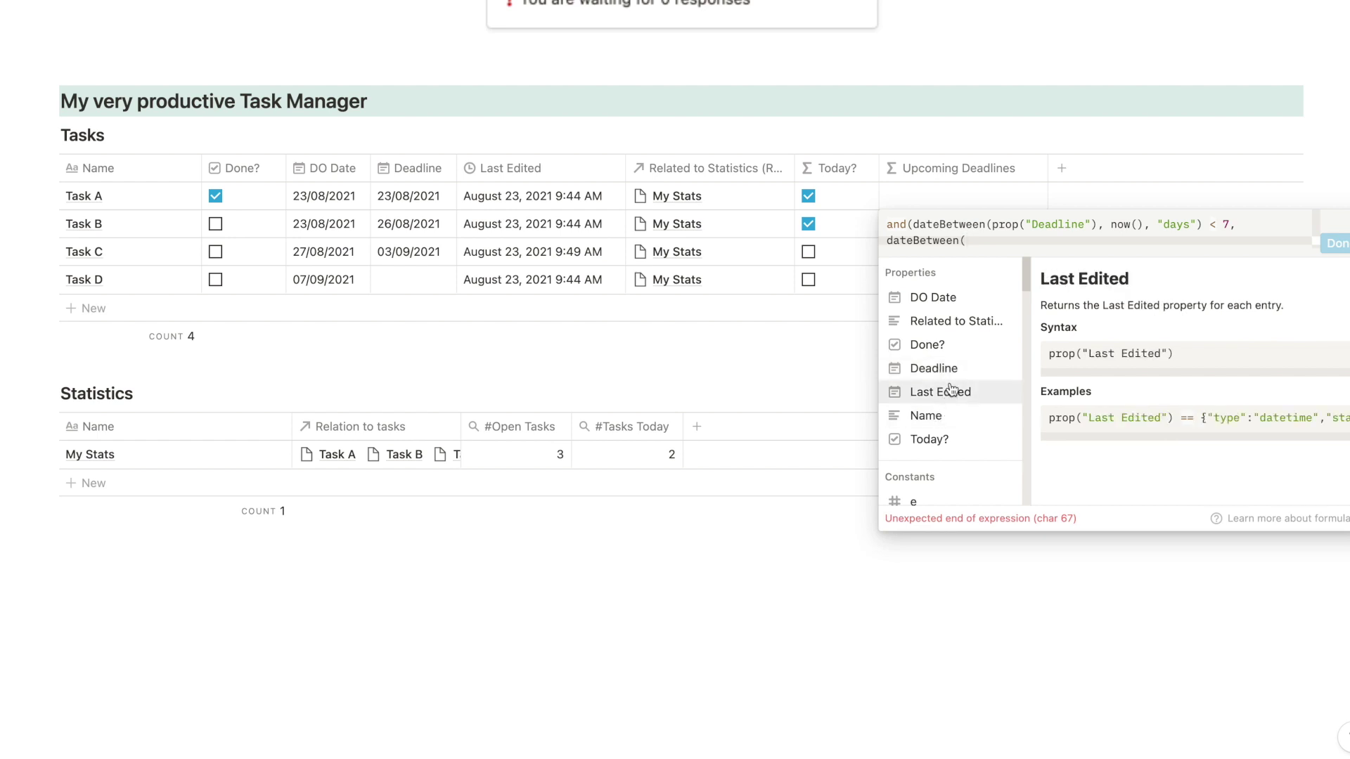
{"action": "left_click", "coordinate": [952, 367]}
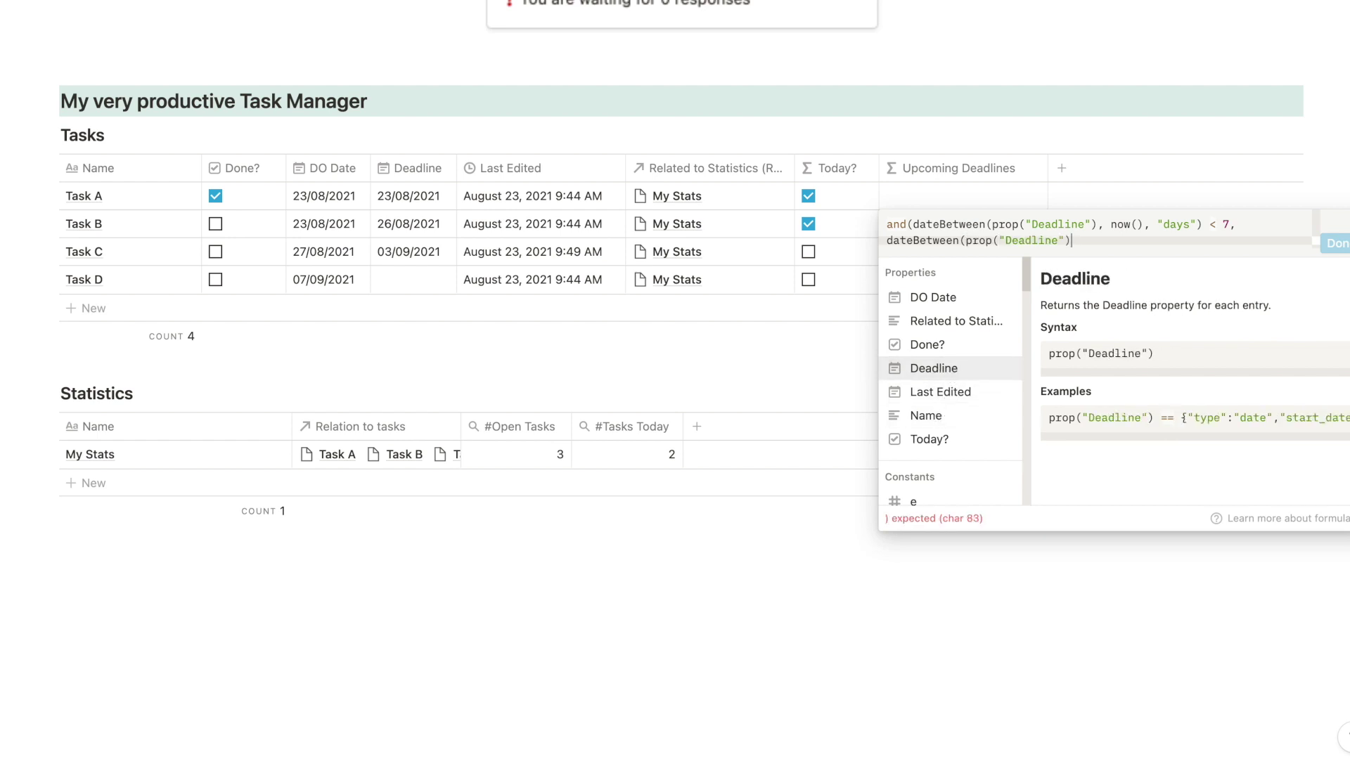
{"action": "type", "text": ", now"}
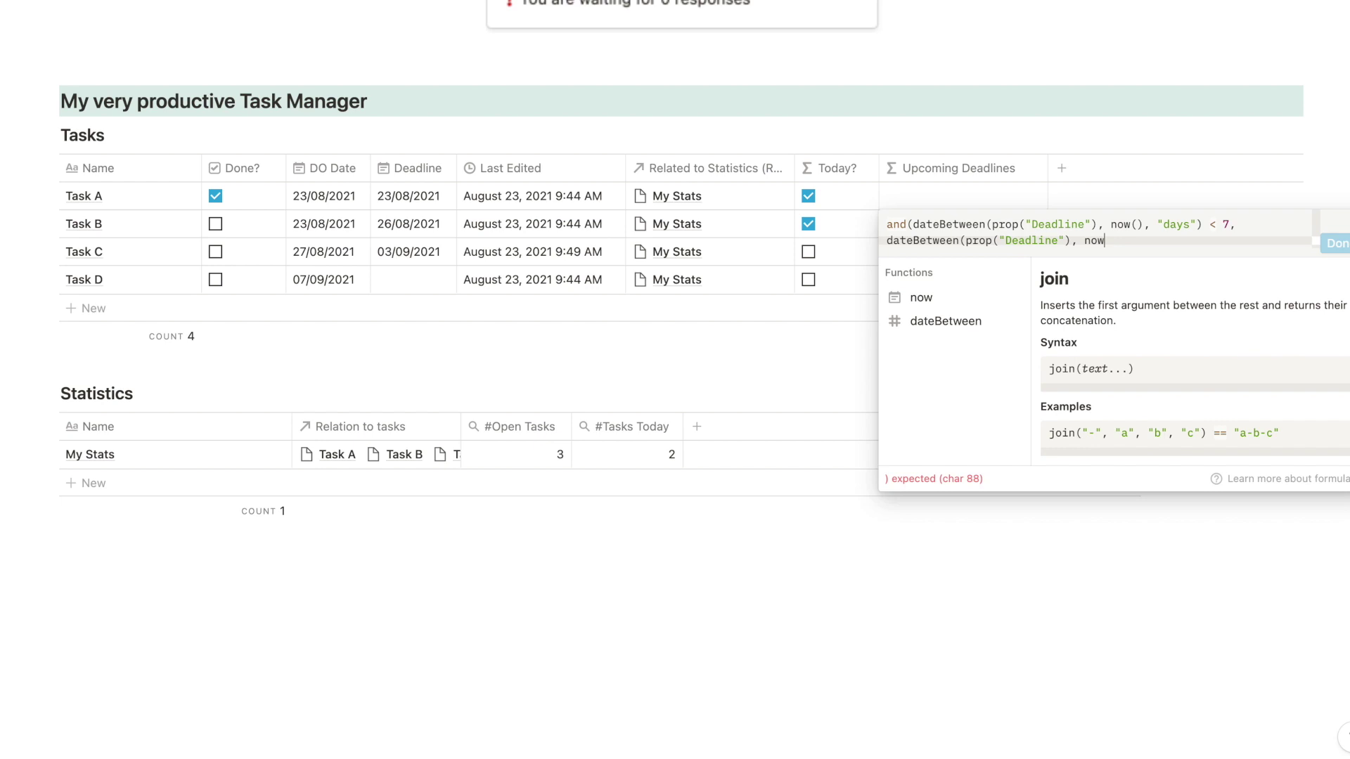
{"action": "type", "text": "(),"}
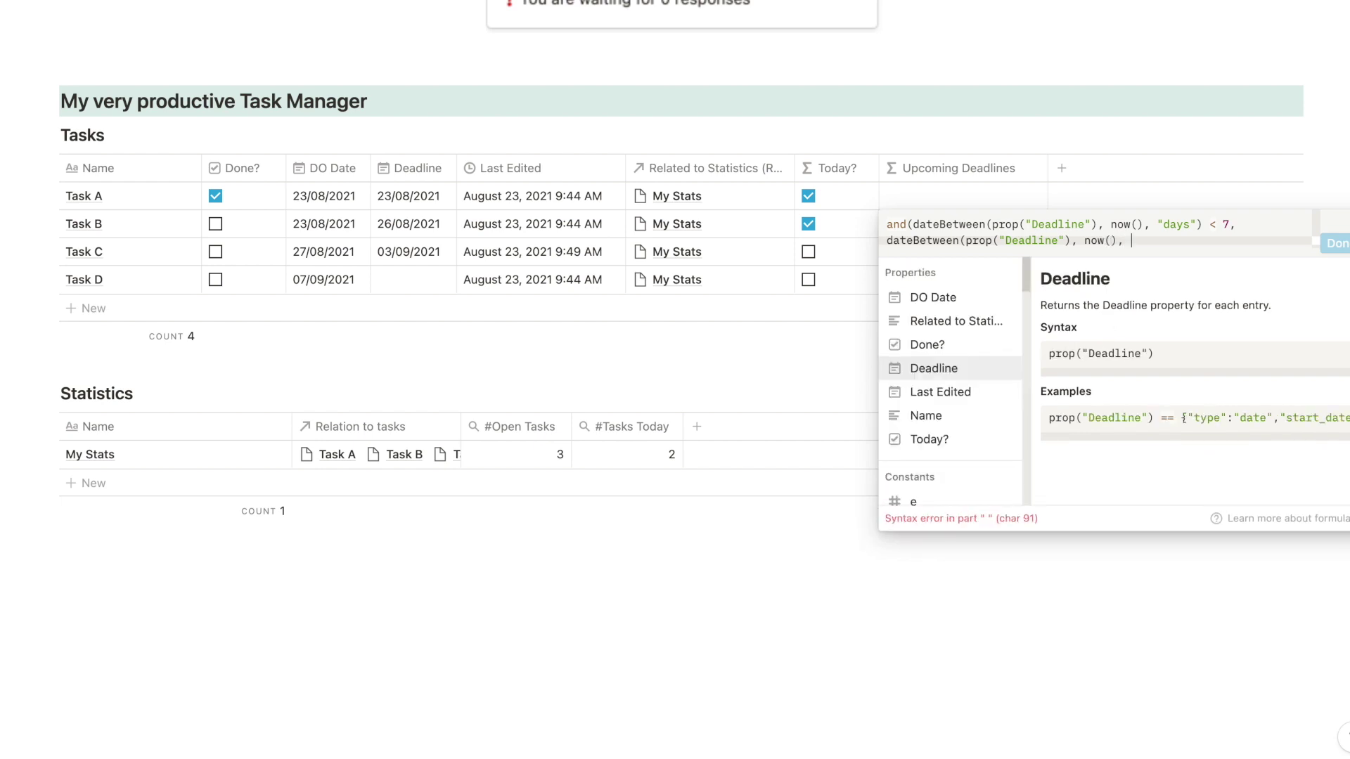
{"action": "type", "text": "\"days\")>"}
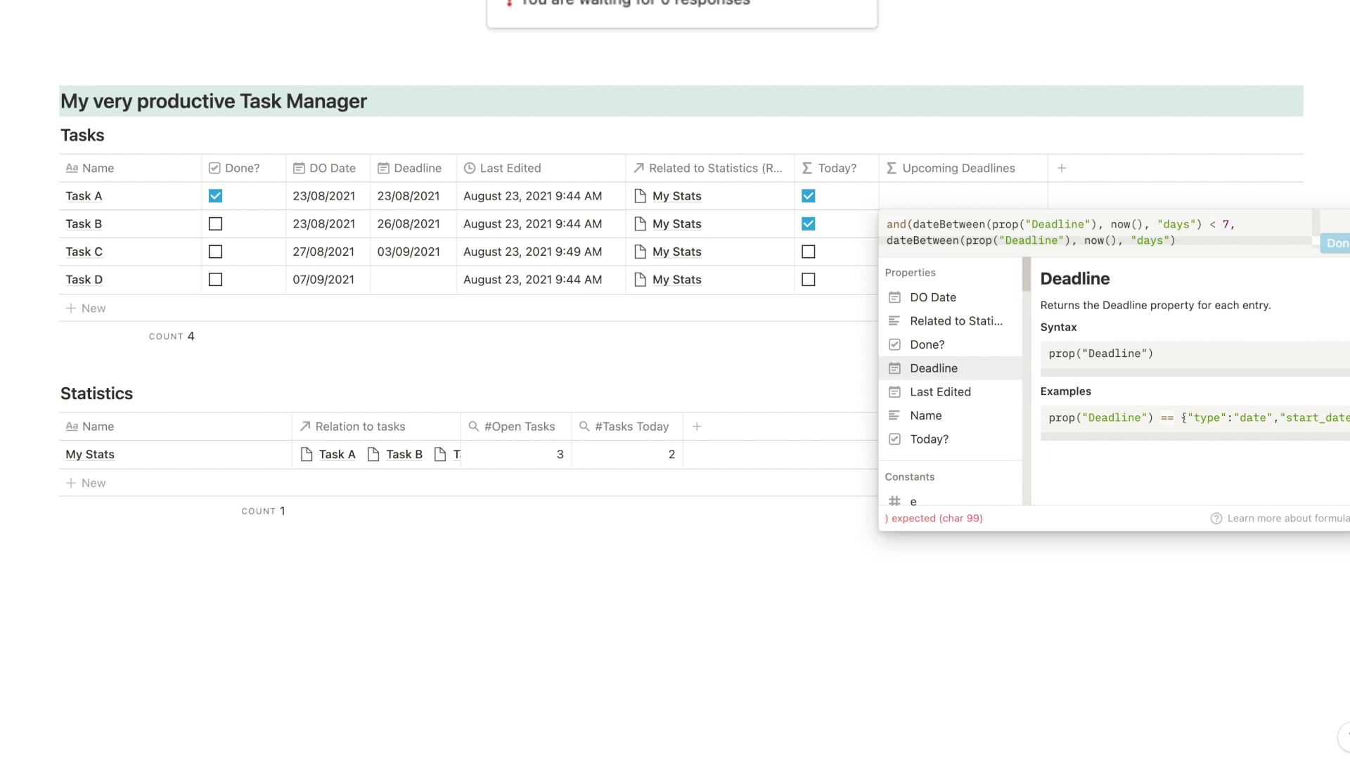
{"action": "type", "text": " 0)"}
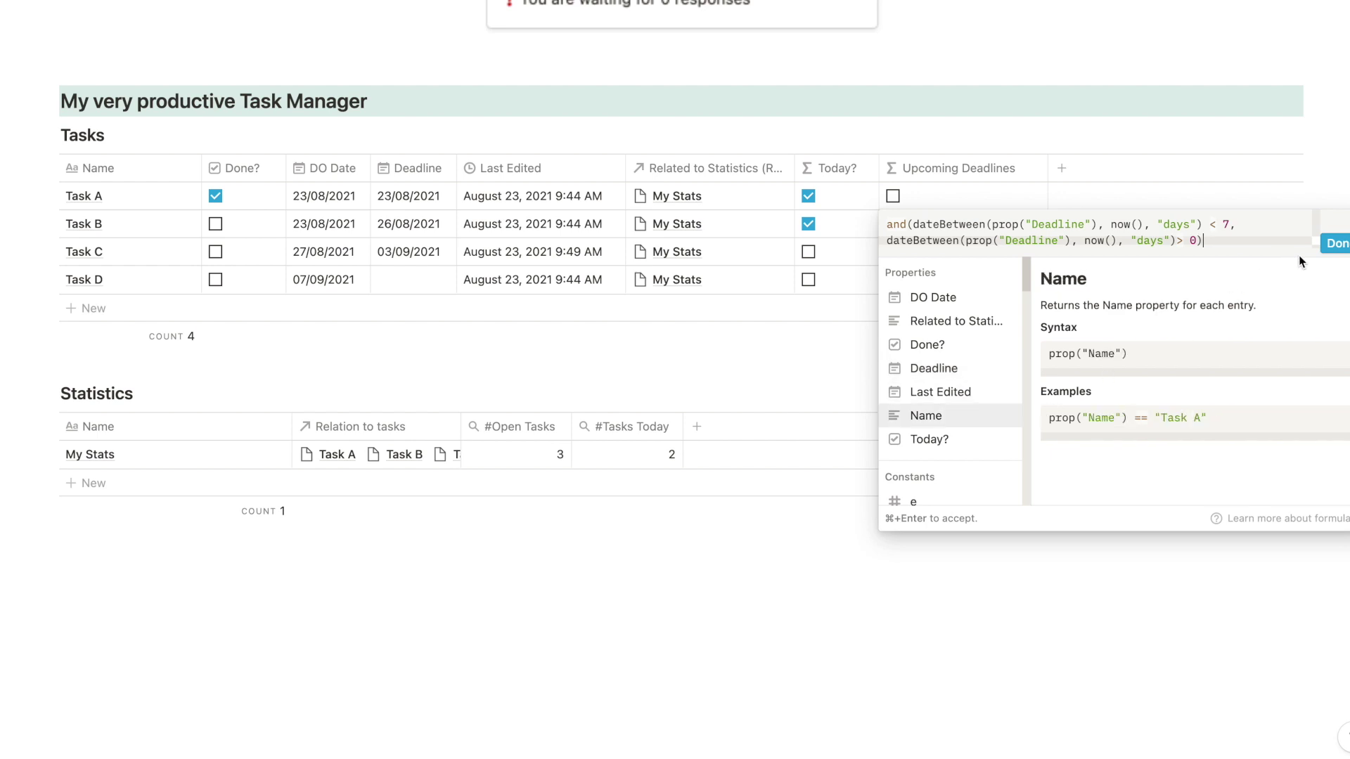
{"action": "left_click", "coordinate": [1339, 246]}
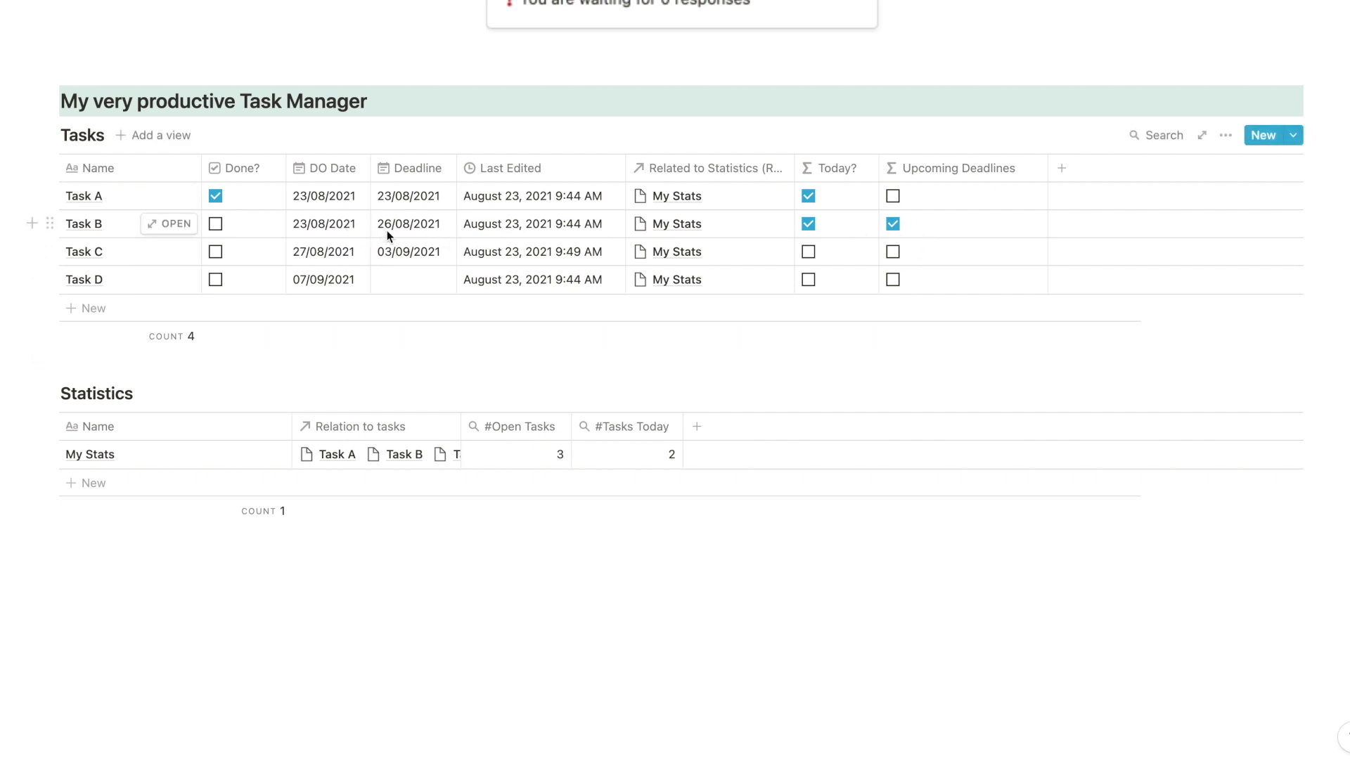
Set Task D's Deadline to 19/08/2021, narrow Upcoming Deadlines, and add a Statistics property
{"action": "left_click", "coordinate": [338, 281]}
{"action": "key", "text": "Escape"}
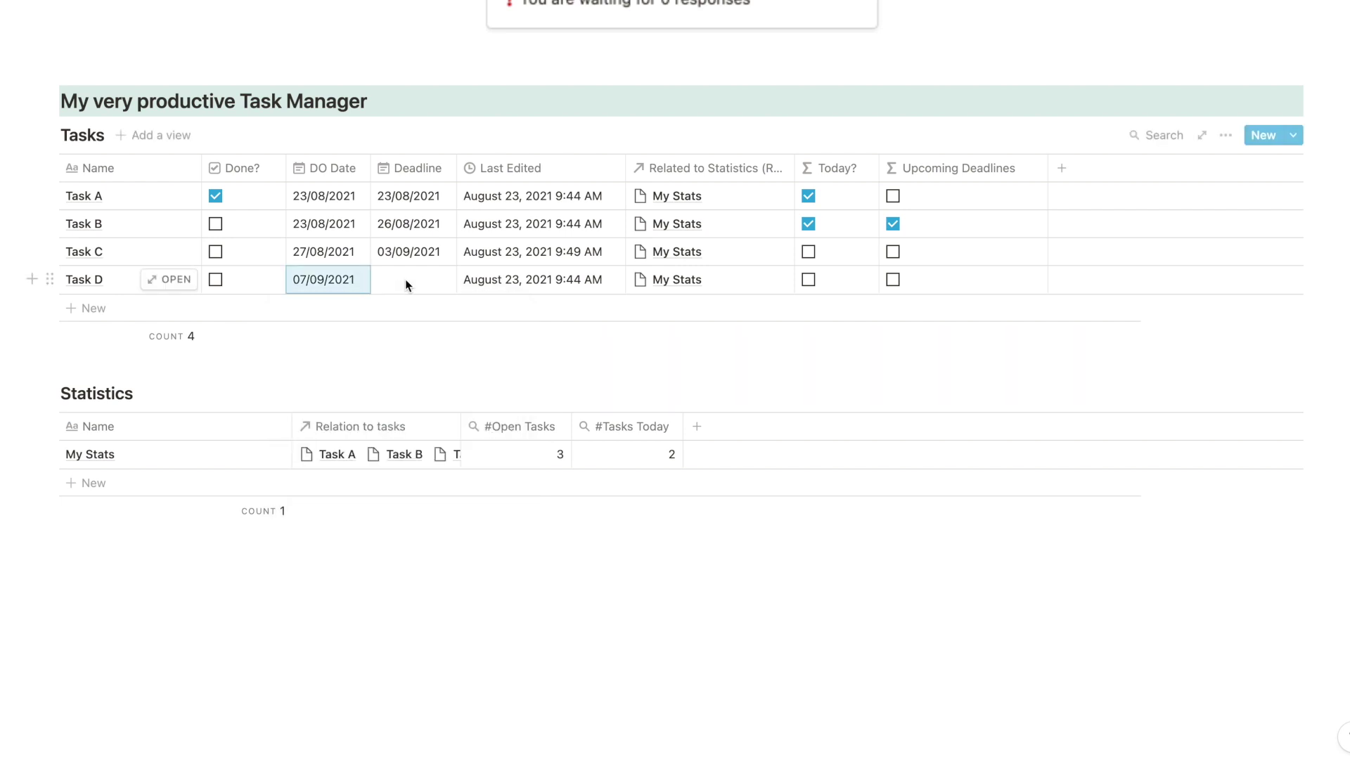
{"action": "left_click", "coordinate": [405, 280]}
{"action": "left_click", "coordinate": [511, 427]}
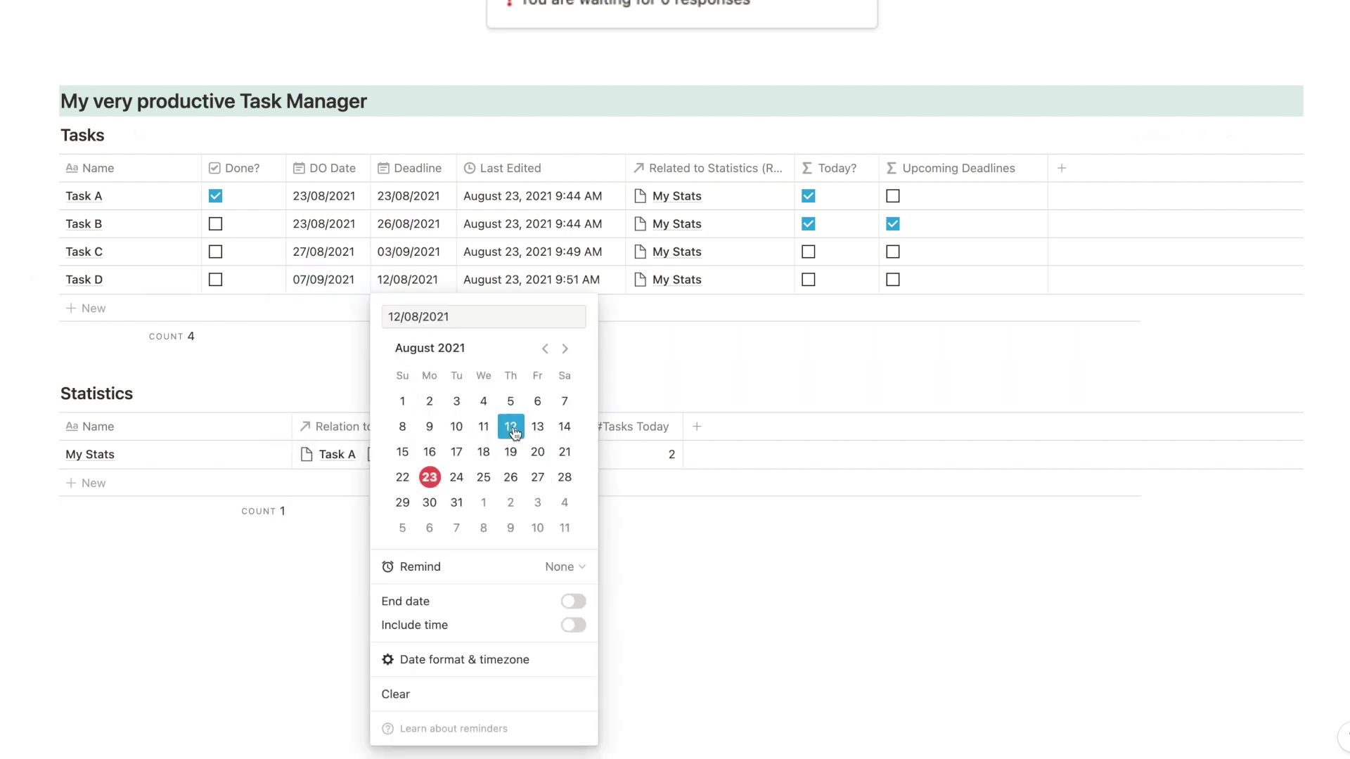
{"action": "left_click", "coordinate": [512, 478]}
{"action": "left_click", "coordinate": [511, 452]}
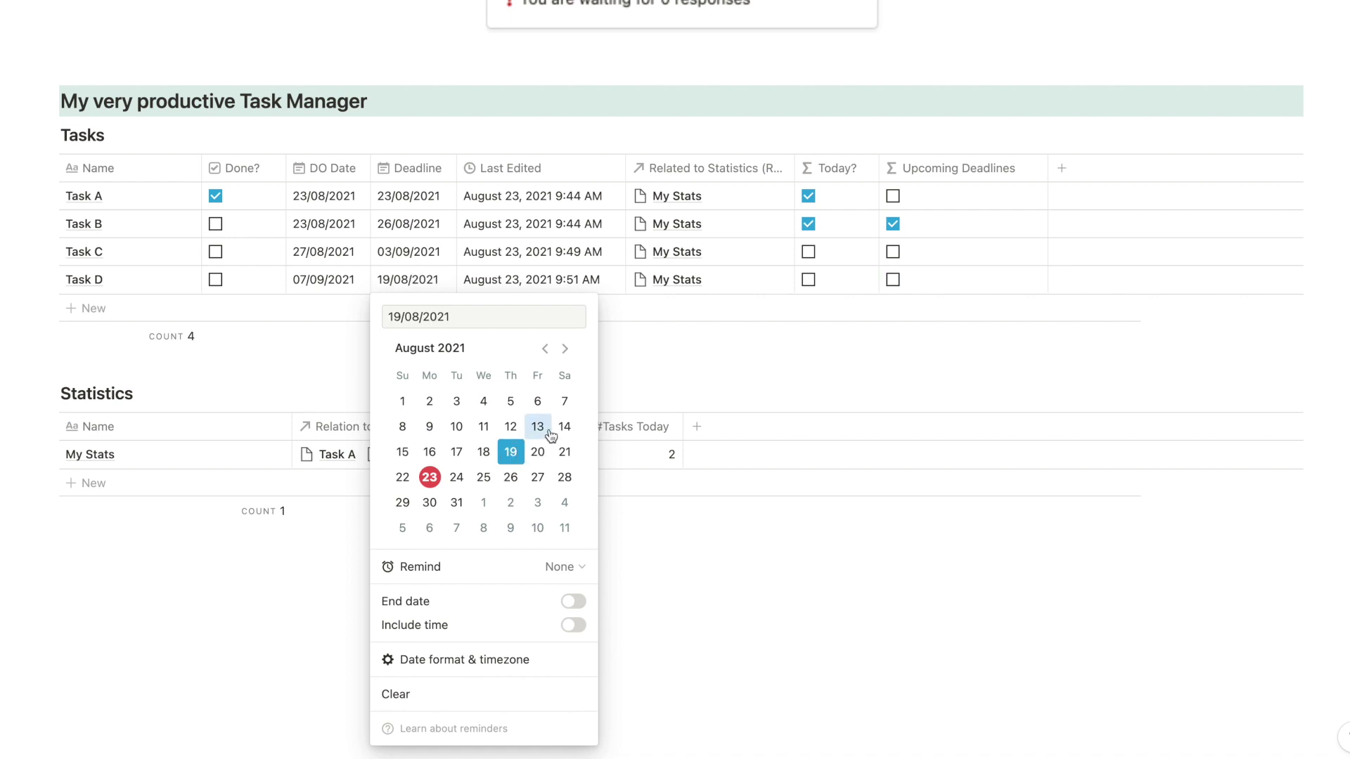
{"action": "left_click", "coordinate": [631, 399]}
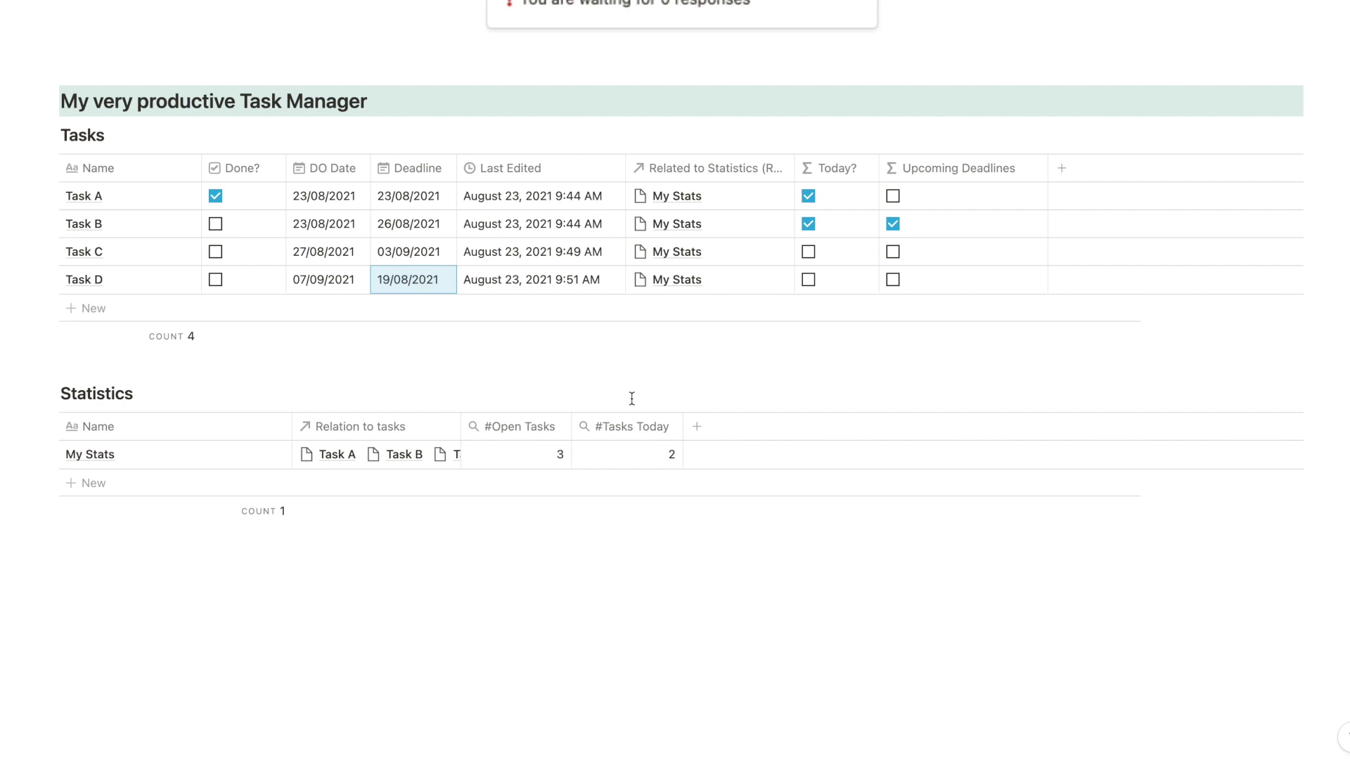
{"action": "left_click_drag", "start_coordinate": [1048, 165], "coordinate": [1025, 166]}
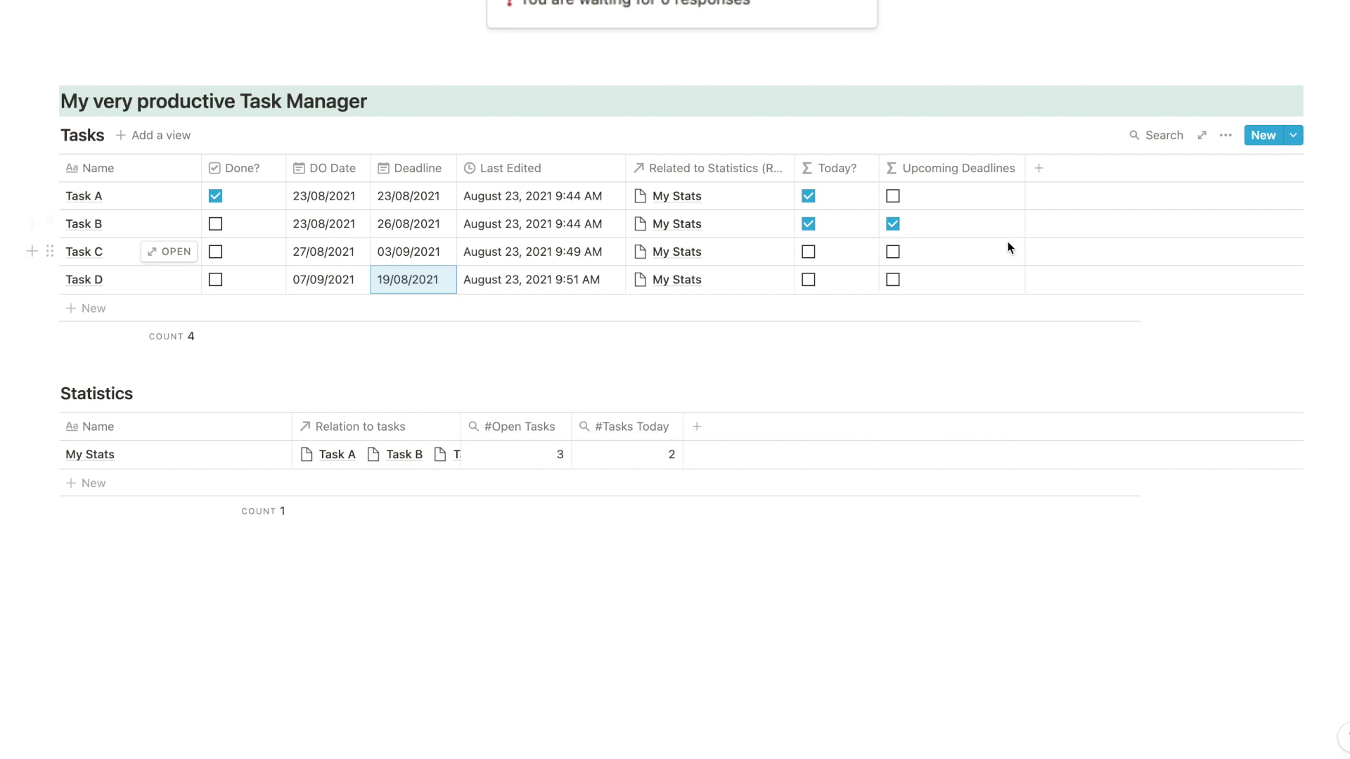
{"action": "left_click", "coordinate": [762, 429]}
Make a #Deadlines rollup over Relation to tasks on Upcoming Deadlines, calculating Checked, and narrow it
{"action": "mouse_move", "coordinate": [792, 522]}
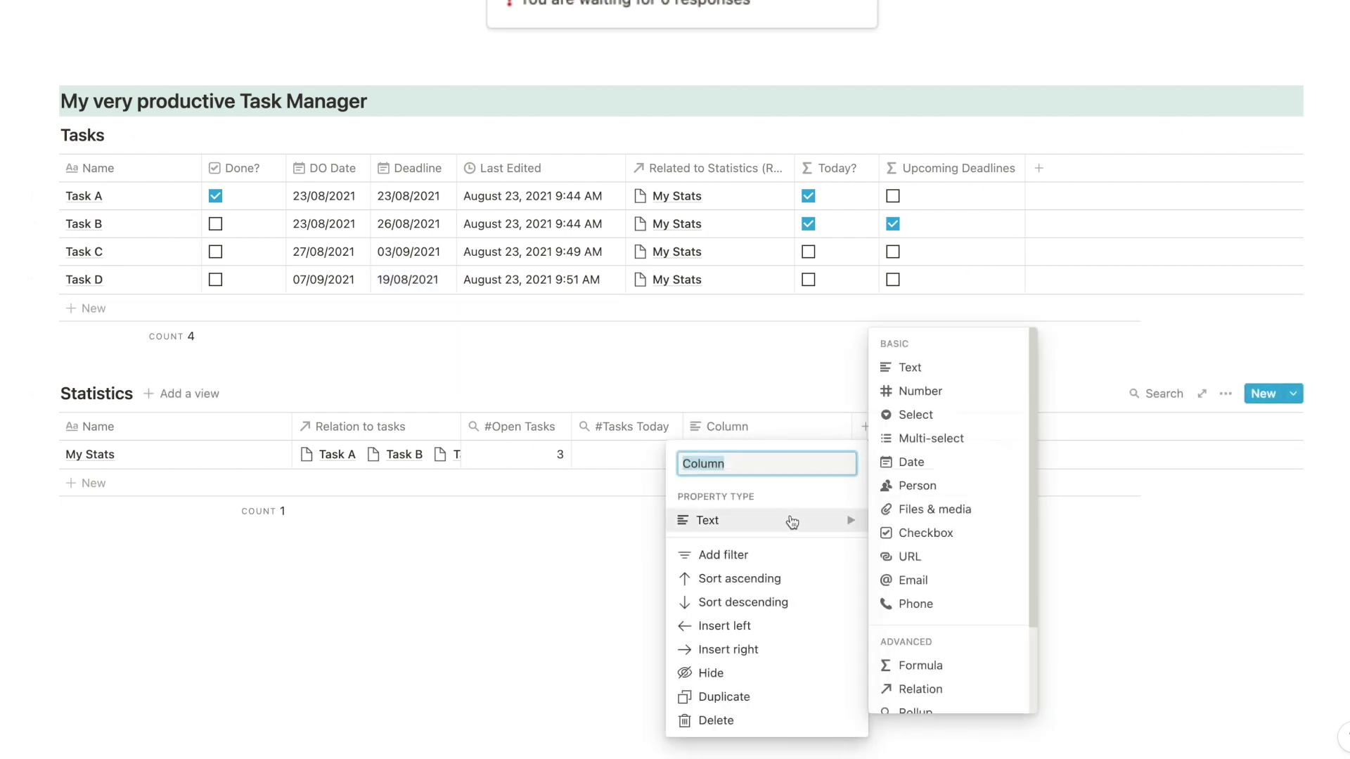
{"action": "type", "text": "#Deadlines"}
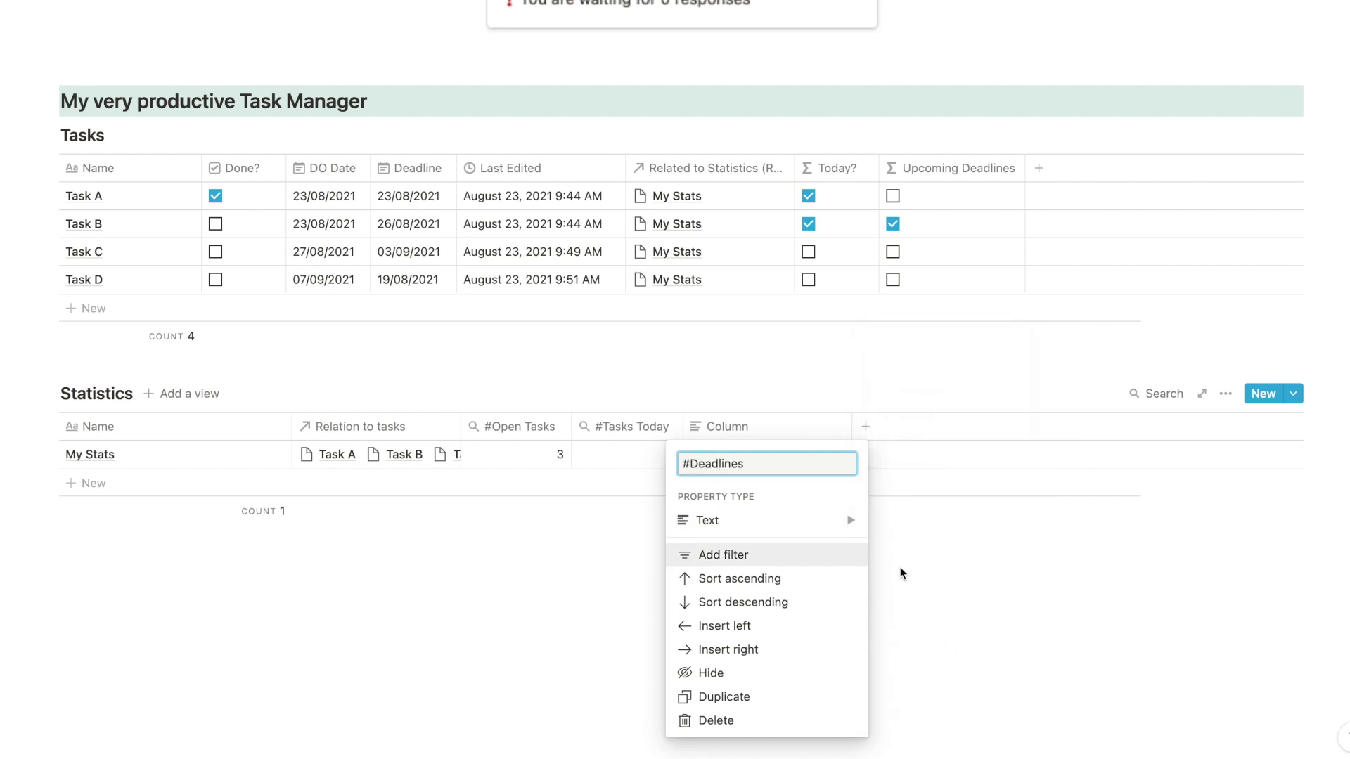
{"action": "left_click", "coordinate": [928, 712]}
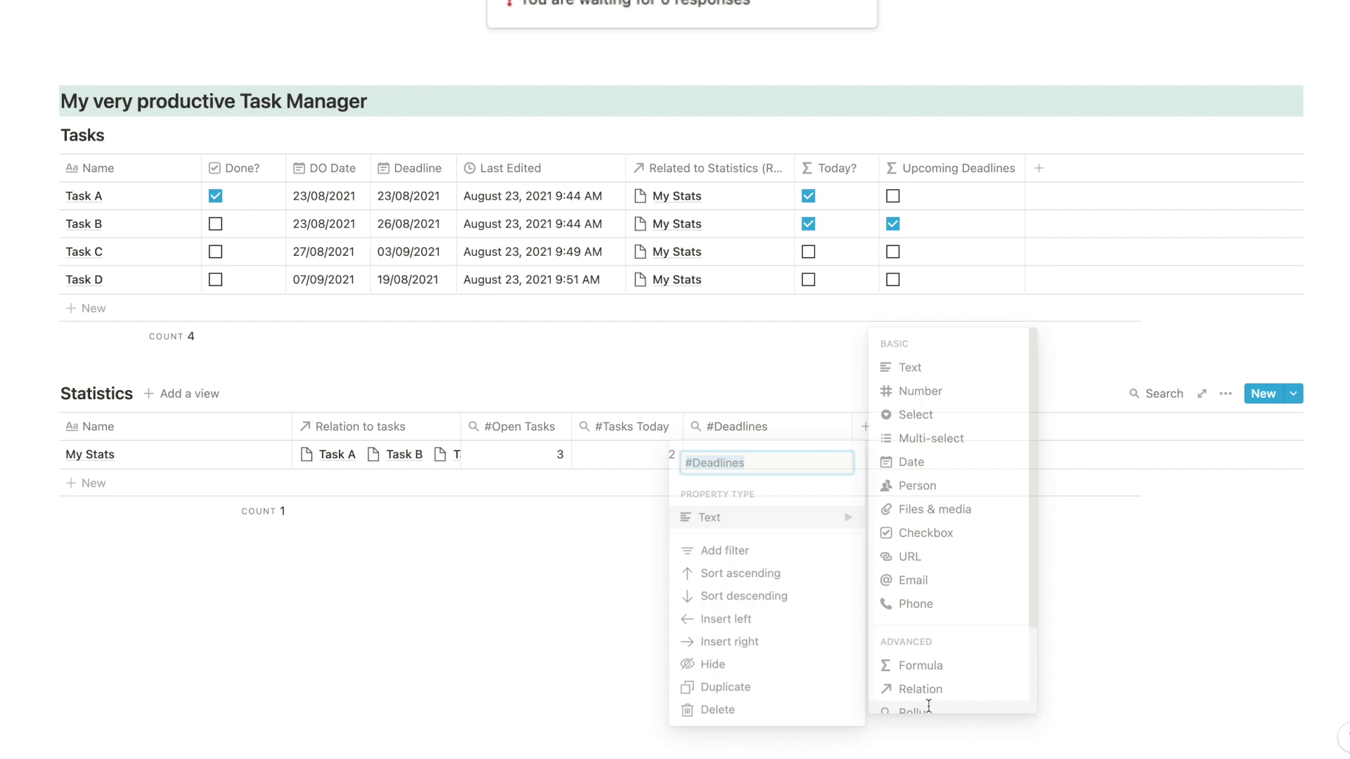
{"action": "left_click", "coordinate": [783, 457]}
{"action": "left_click", "coordinate": [790, 509]}
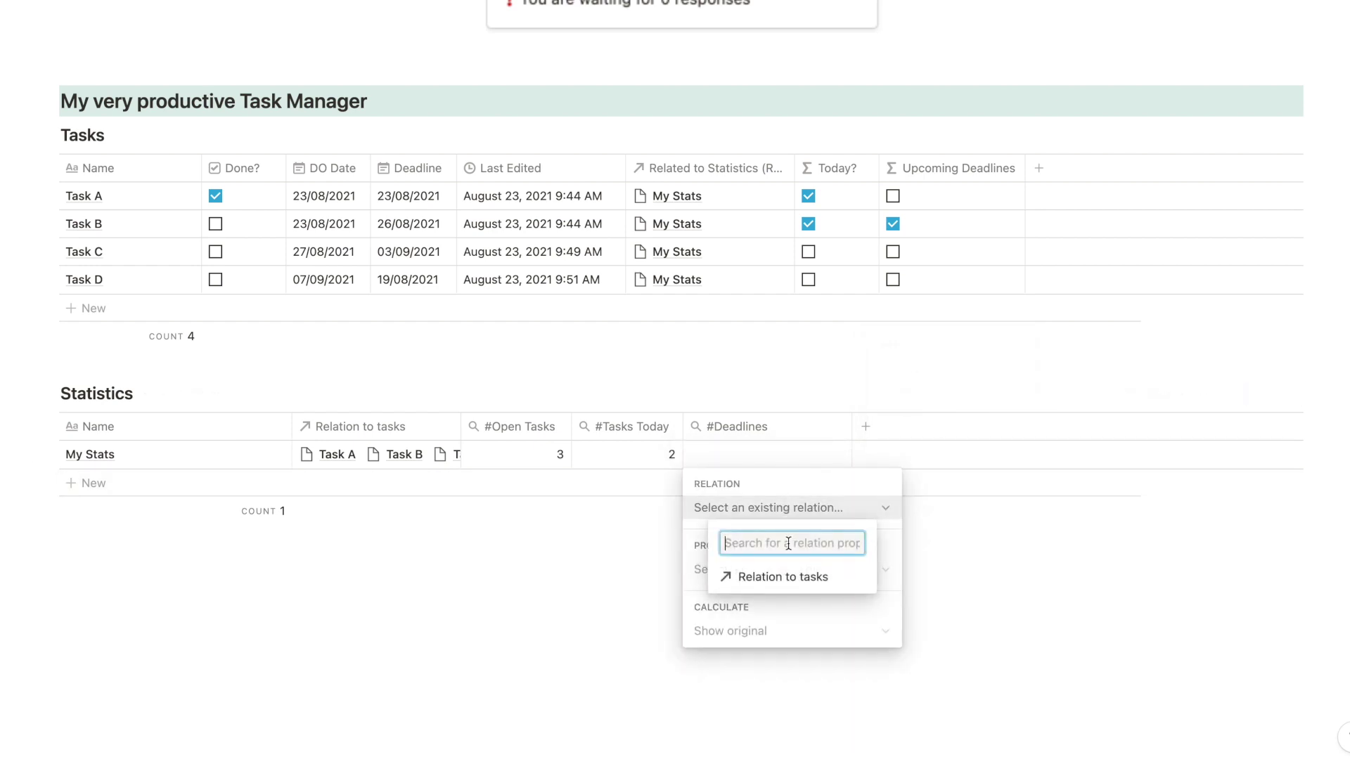
{"action": "left_click", "coordinate": [786, 575]}
{"action": "left_click", "coordinate": [785, 568]}
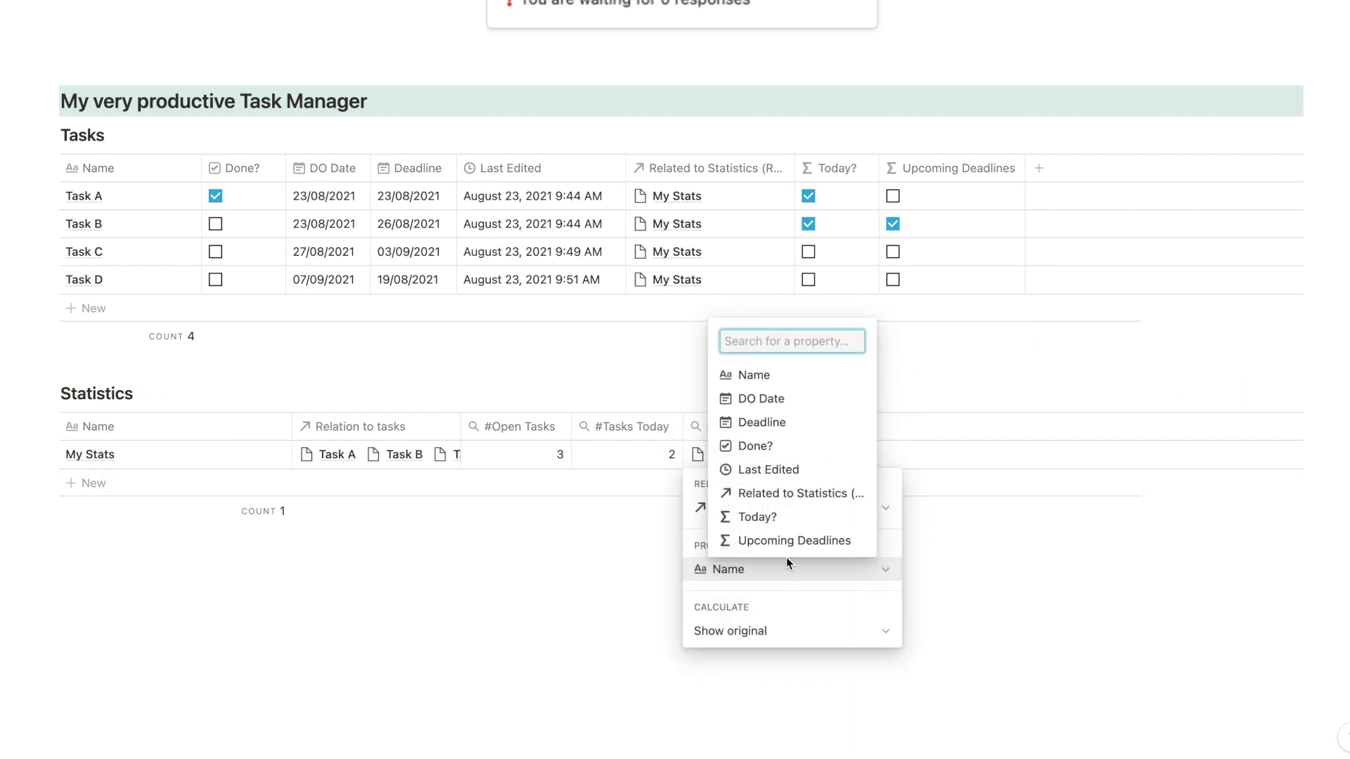
{"action": "left_click", "coordinate": [796, 541]}
{"action": "left_click", "coordinate": [820, 632]}
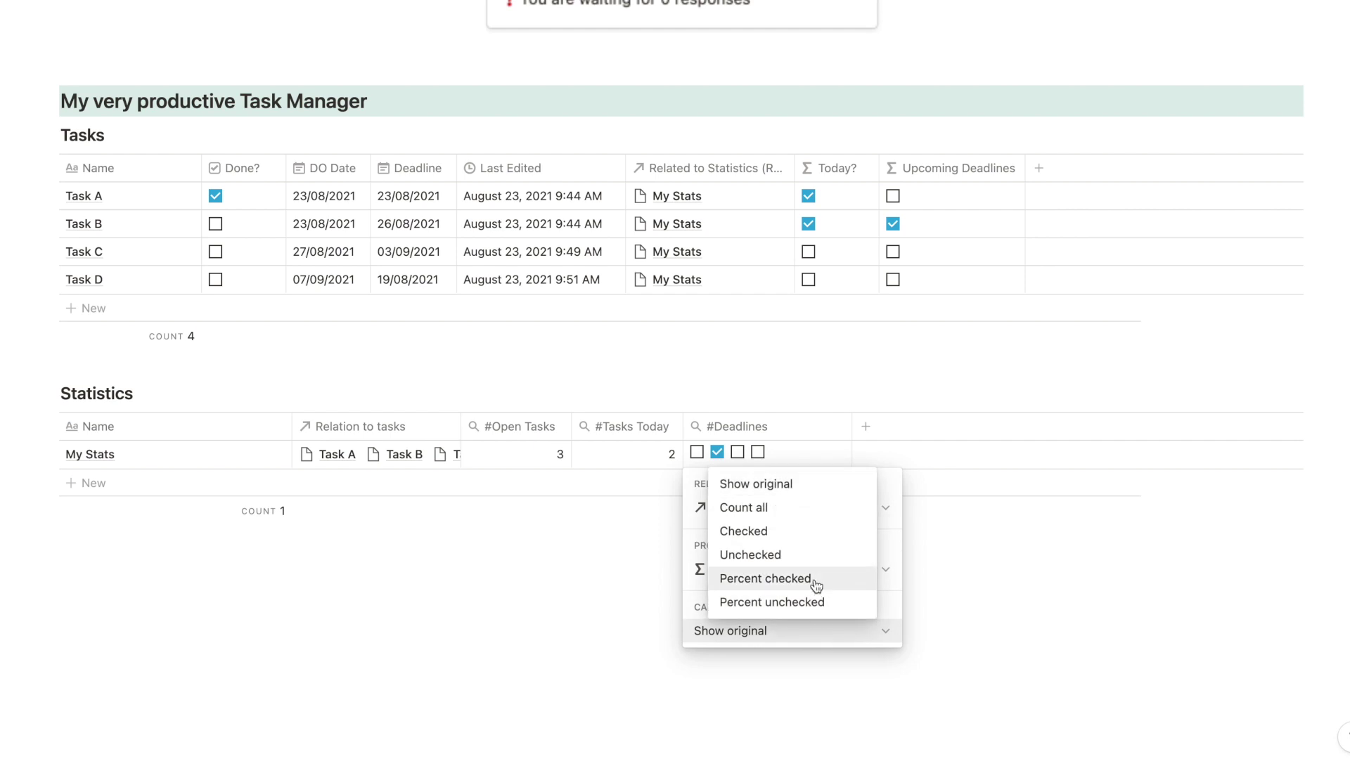
{"action": "left_click", "coordinate": [807, 538]}
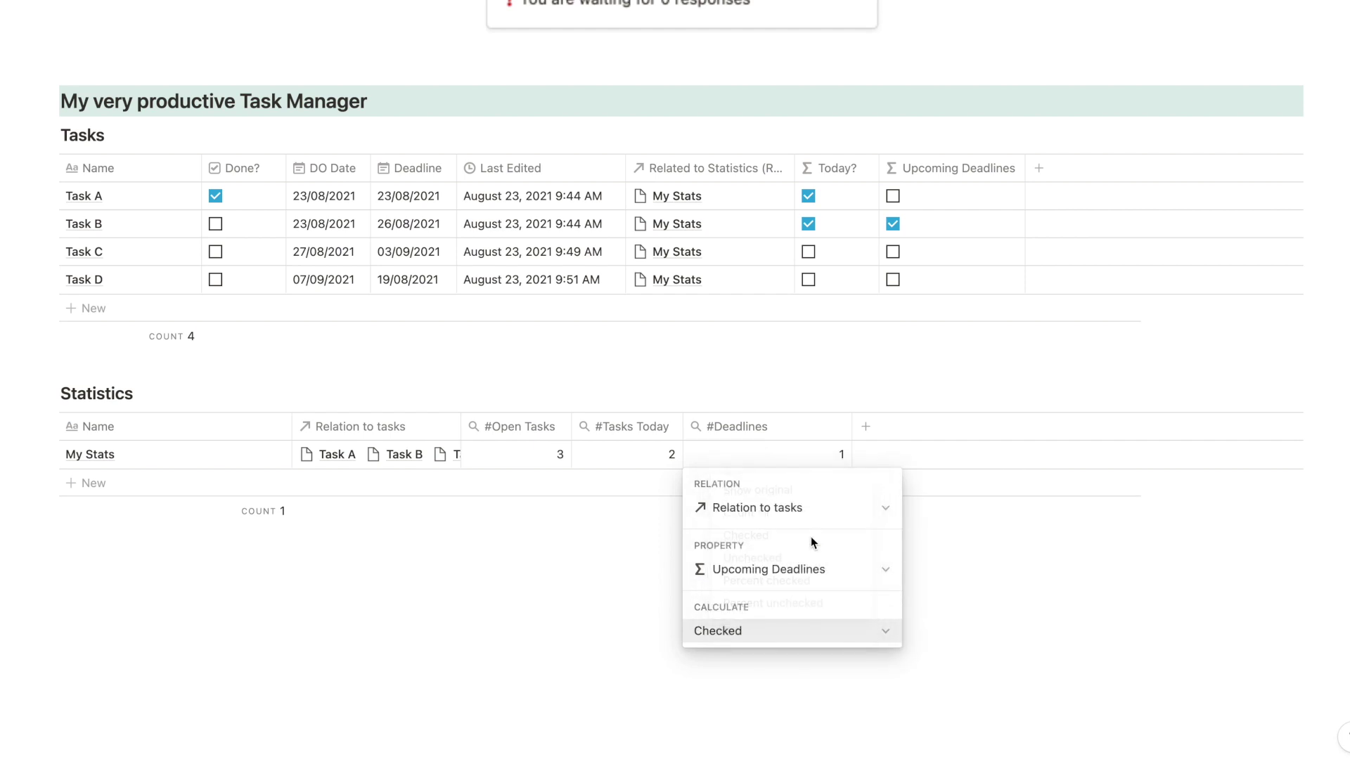
{"action": "left_click", "coordinate": [914, 557]}
{"action": "left_click_drag", "start_coordinate": [851, 425], "coordinate": [788, 431]}
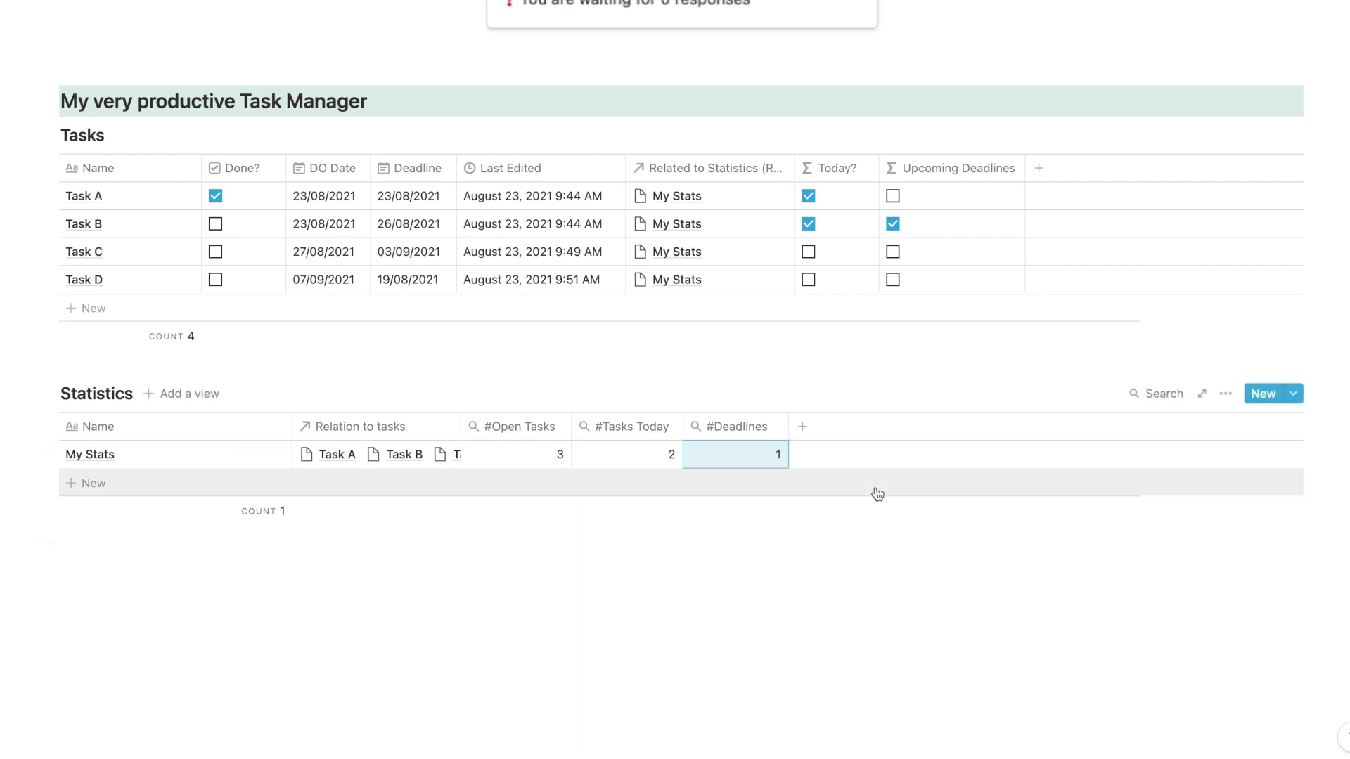
Add a Formula-type property named 'Done Today?' to Tasks and narrow its column
{"action": "left_click", "coordinate": [1045, 172]}
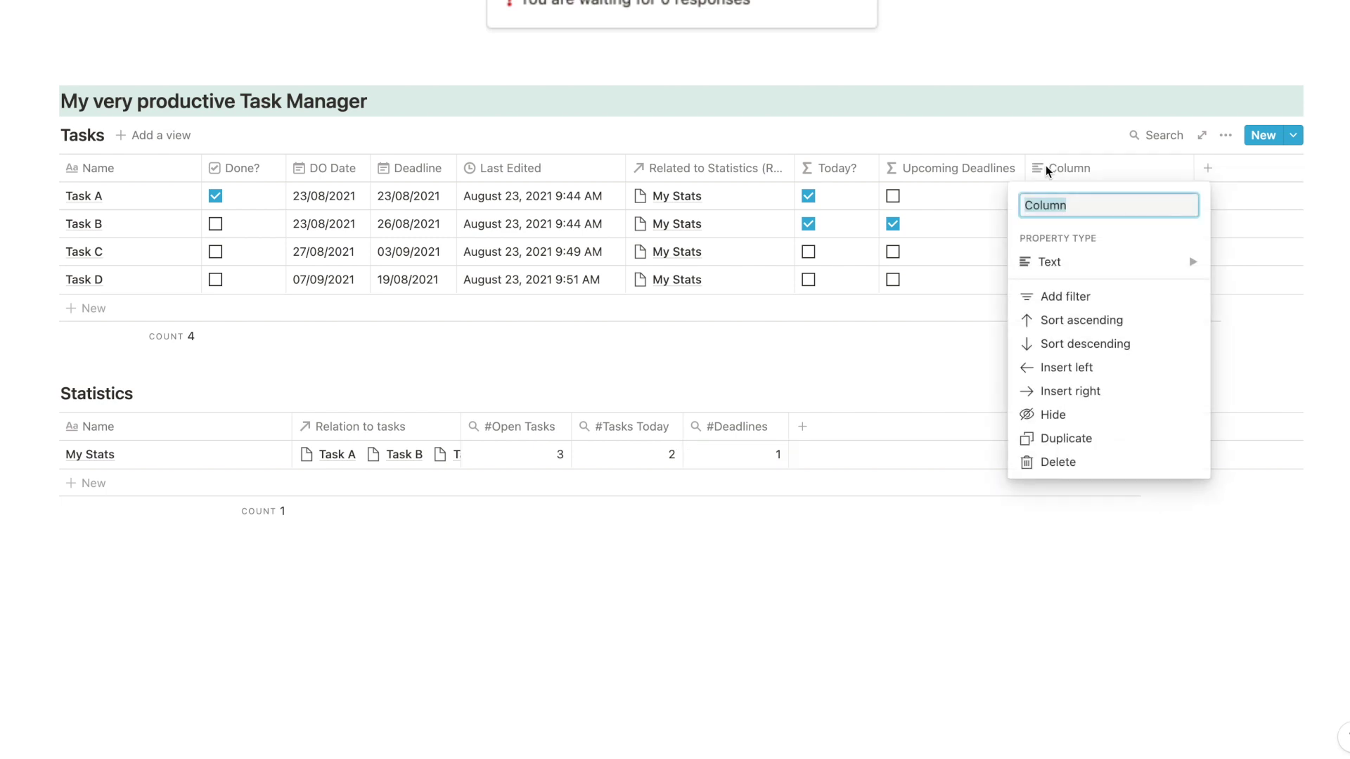
{"action": "type", "text": "Done Today?"}
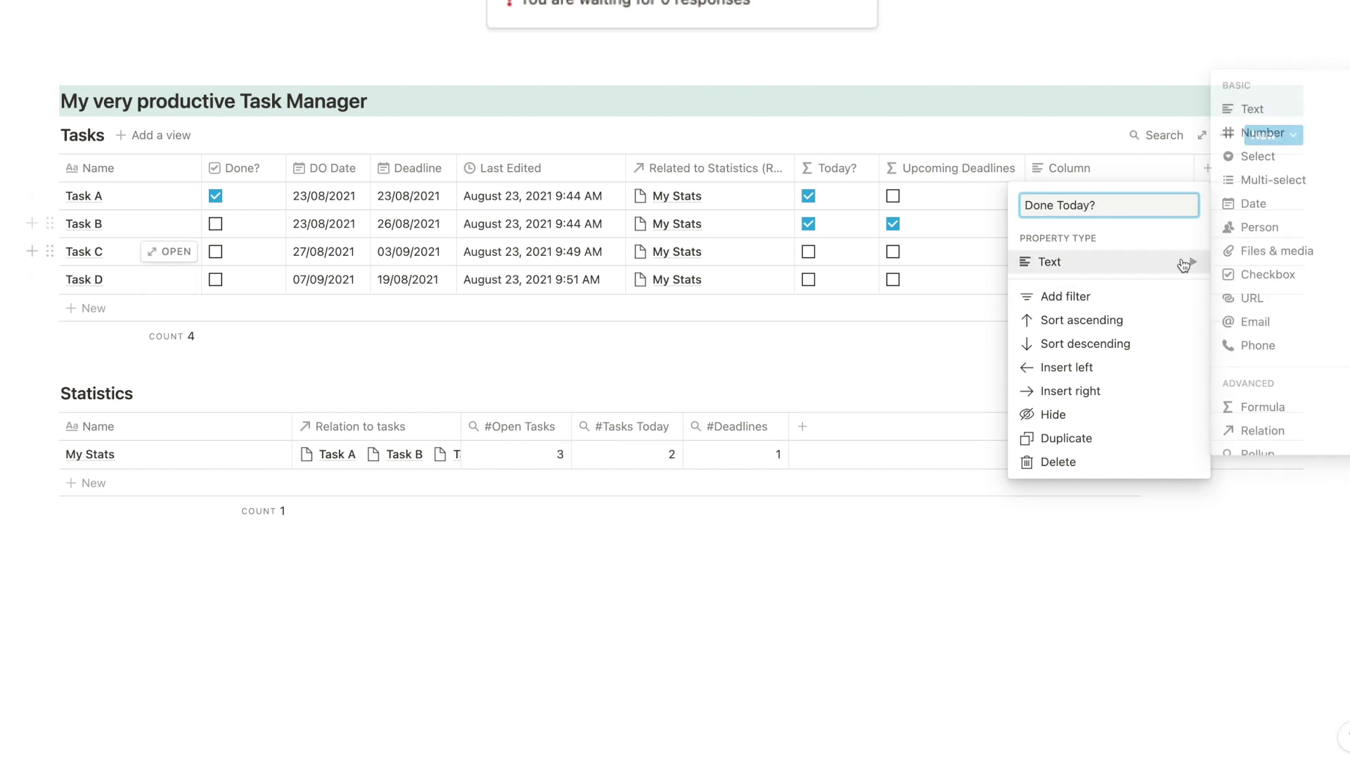
{"action": "mouse_move", "coordinate": [1184, 261]}
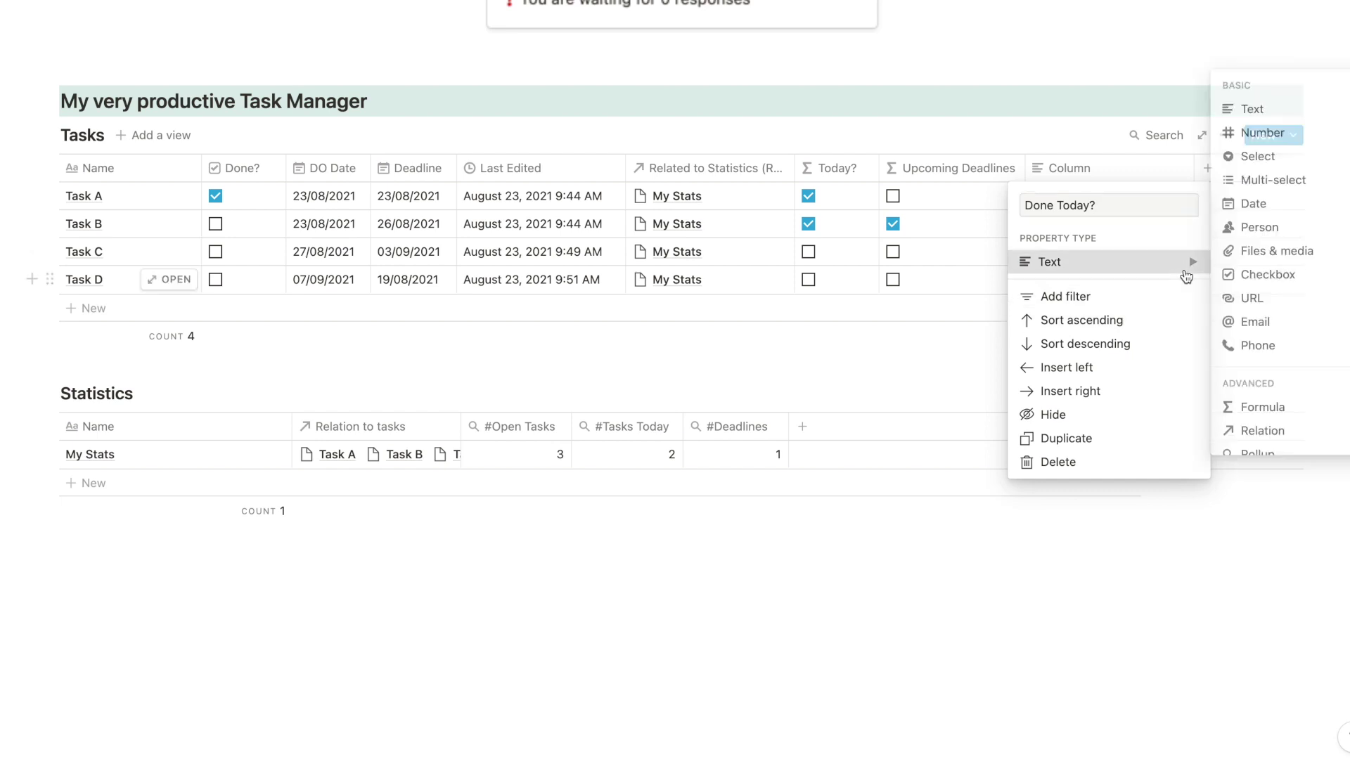
{"action": "left_click", "coordinate": [1247, 407]}
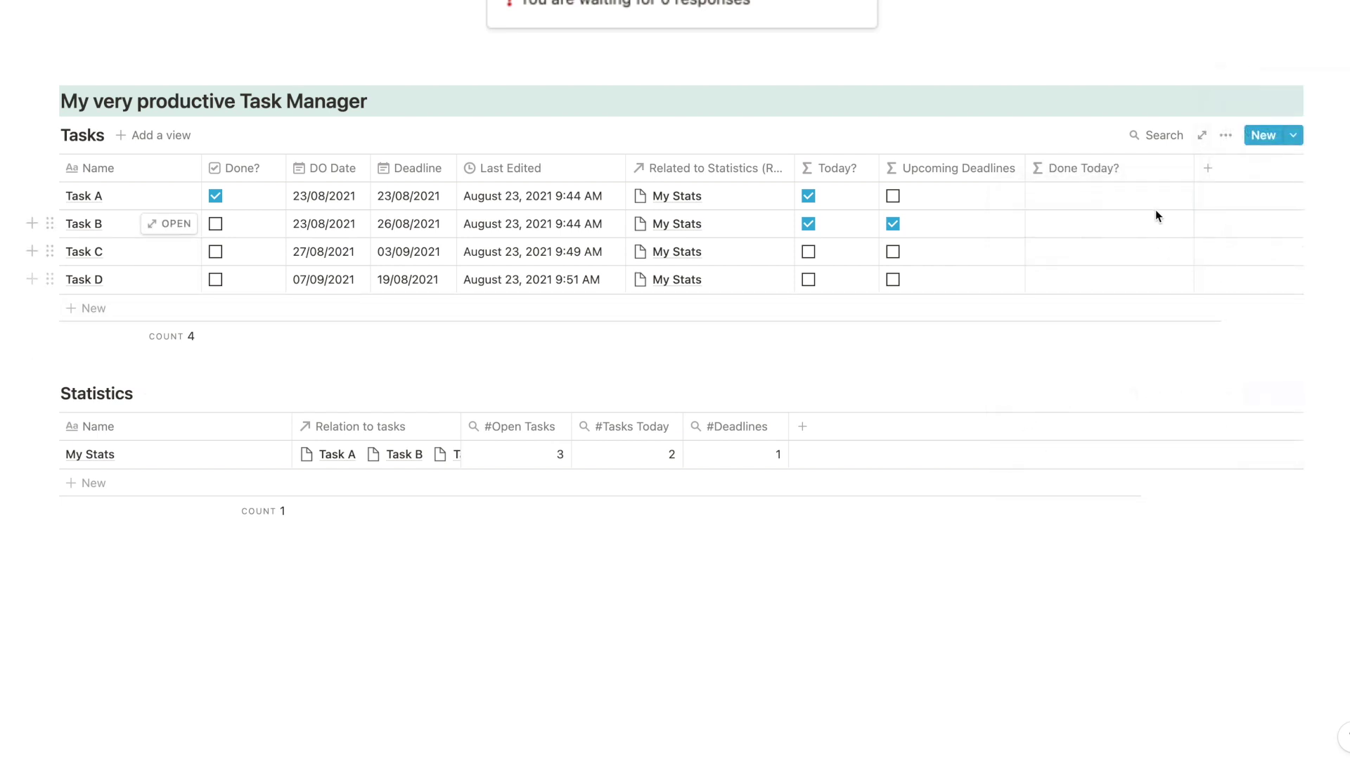
{"action": "left_click_drag", "start_coordinate": [1192, 172], "coordinate": [1149, 189]}
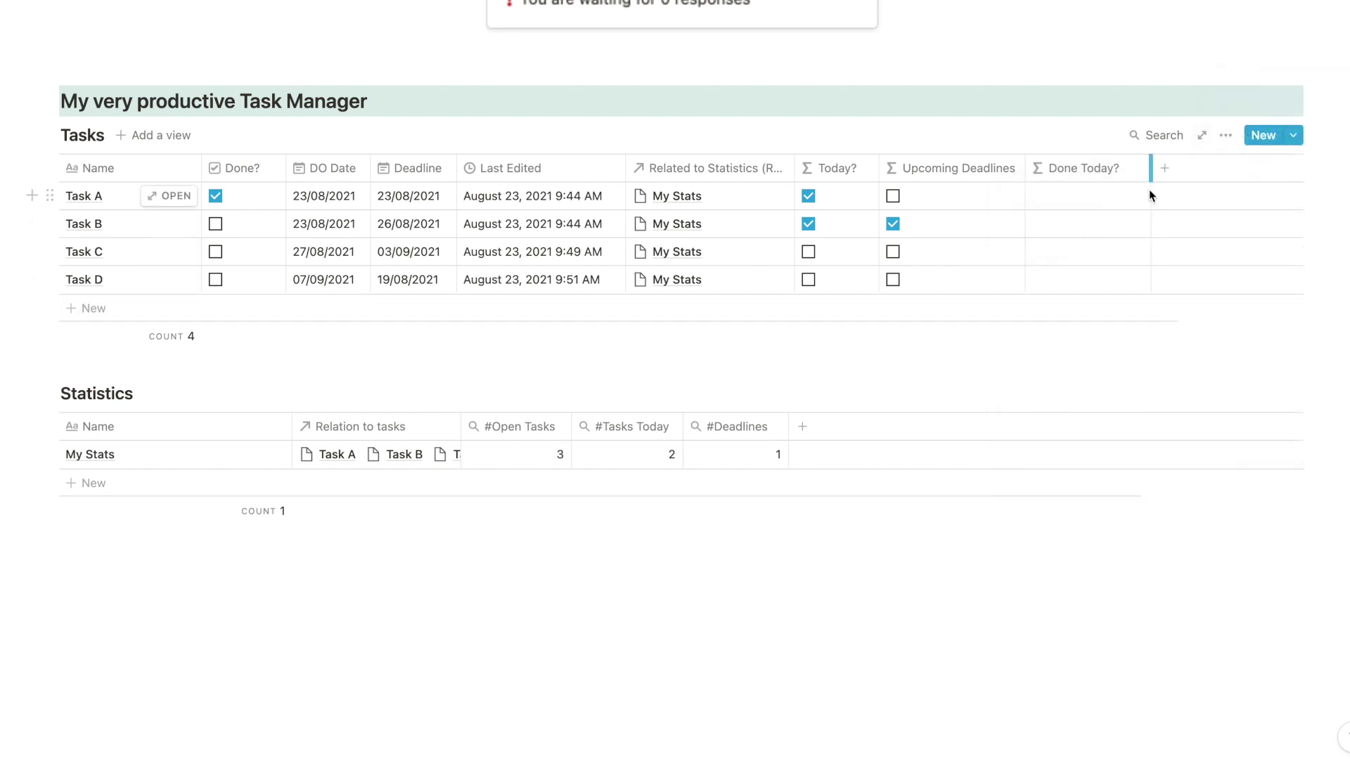
Draft Done Today? as and(Done? == true, formatDate(now) == formatDate(Last Edited, "l"))
{"action": "left_click", "coordinate": [1084, 197]}
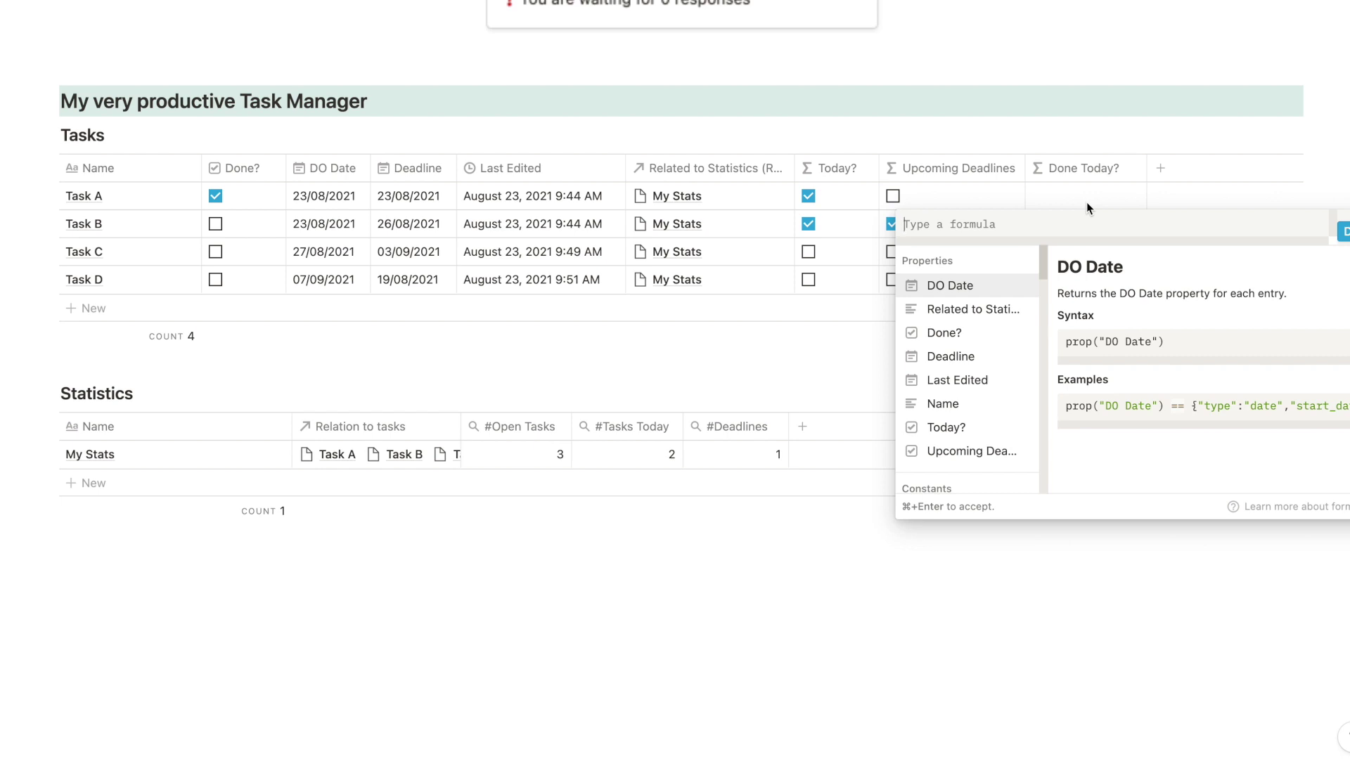
{"action": "type", "text": "and("}
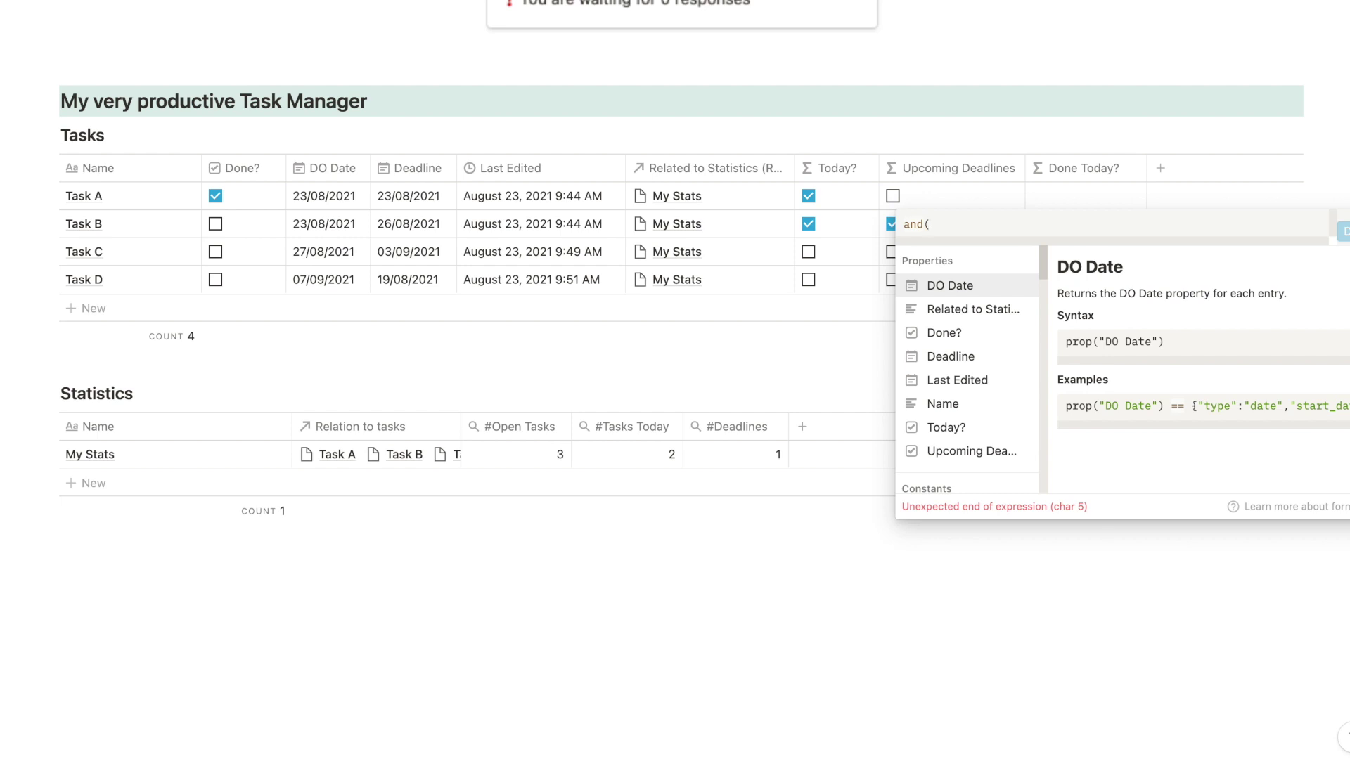
{"action": "left_click", "coordinate": [1017, 340]}
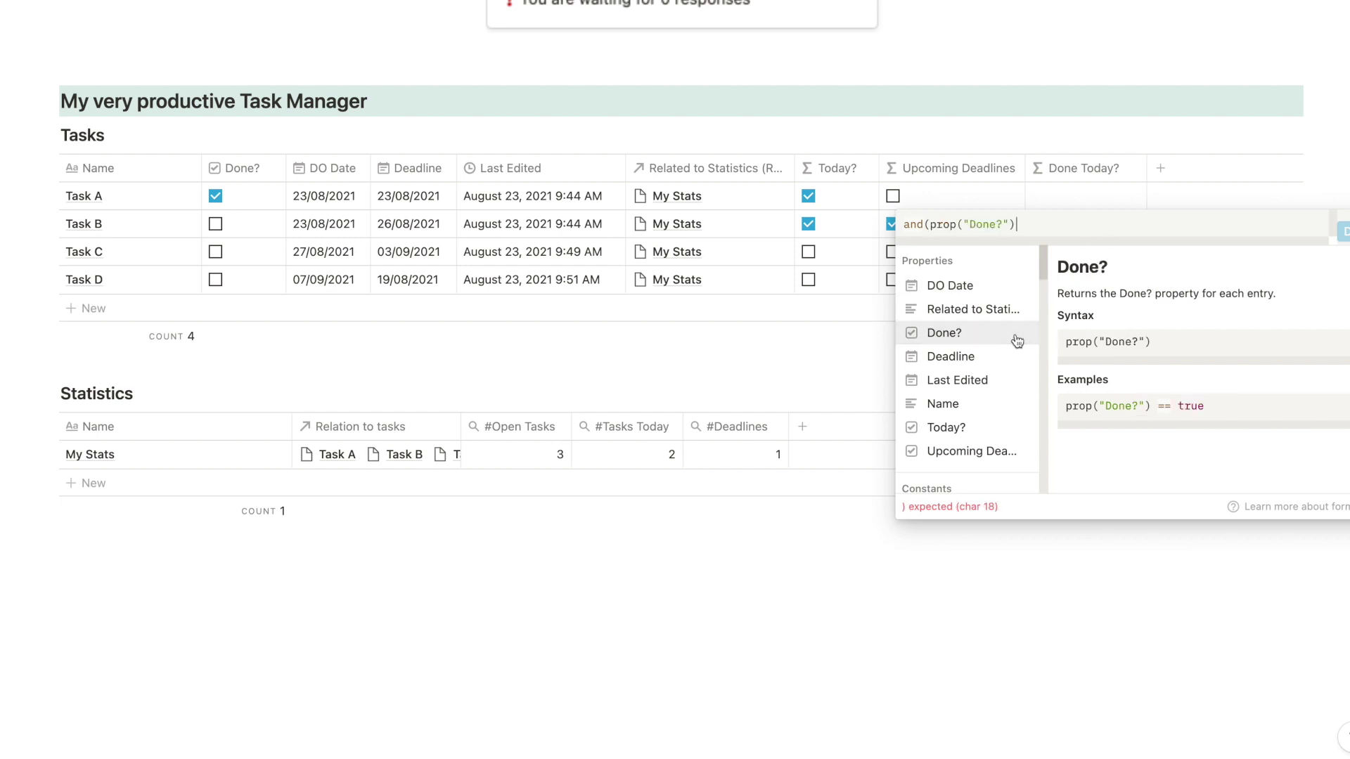
{"action": "type", "text": "="}
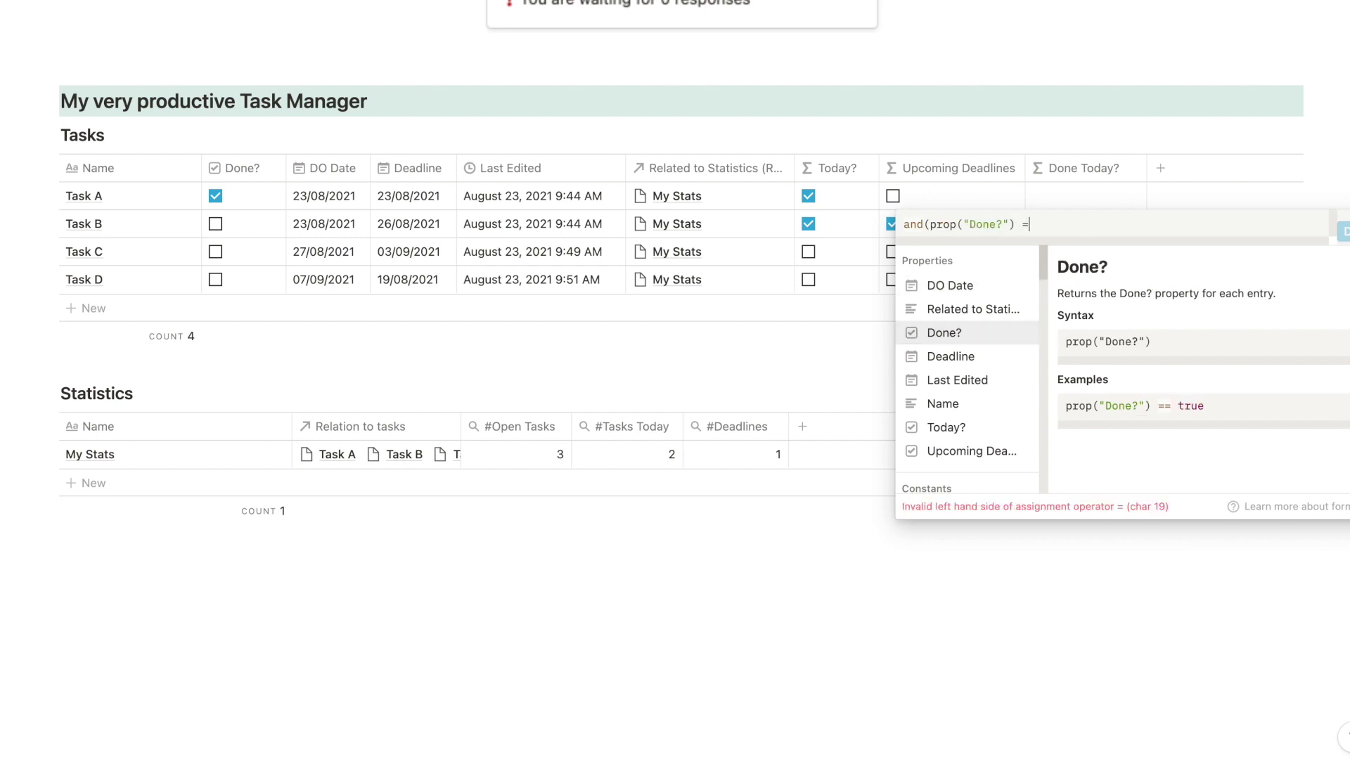
{"action": "type", "text": "= true"}
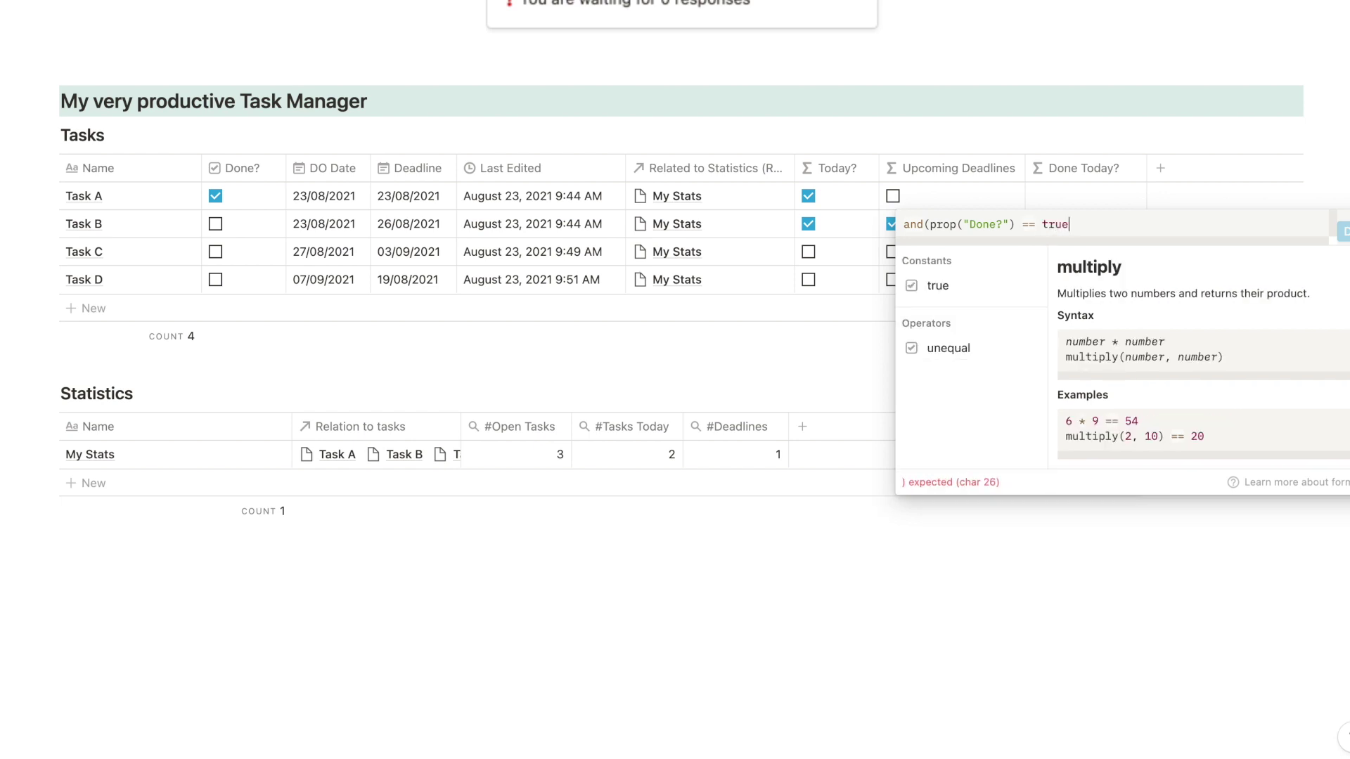
{"action": "type", "text": ", "}
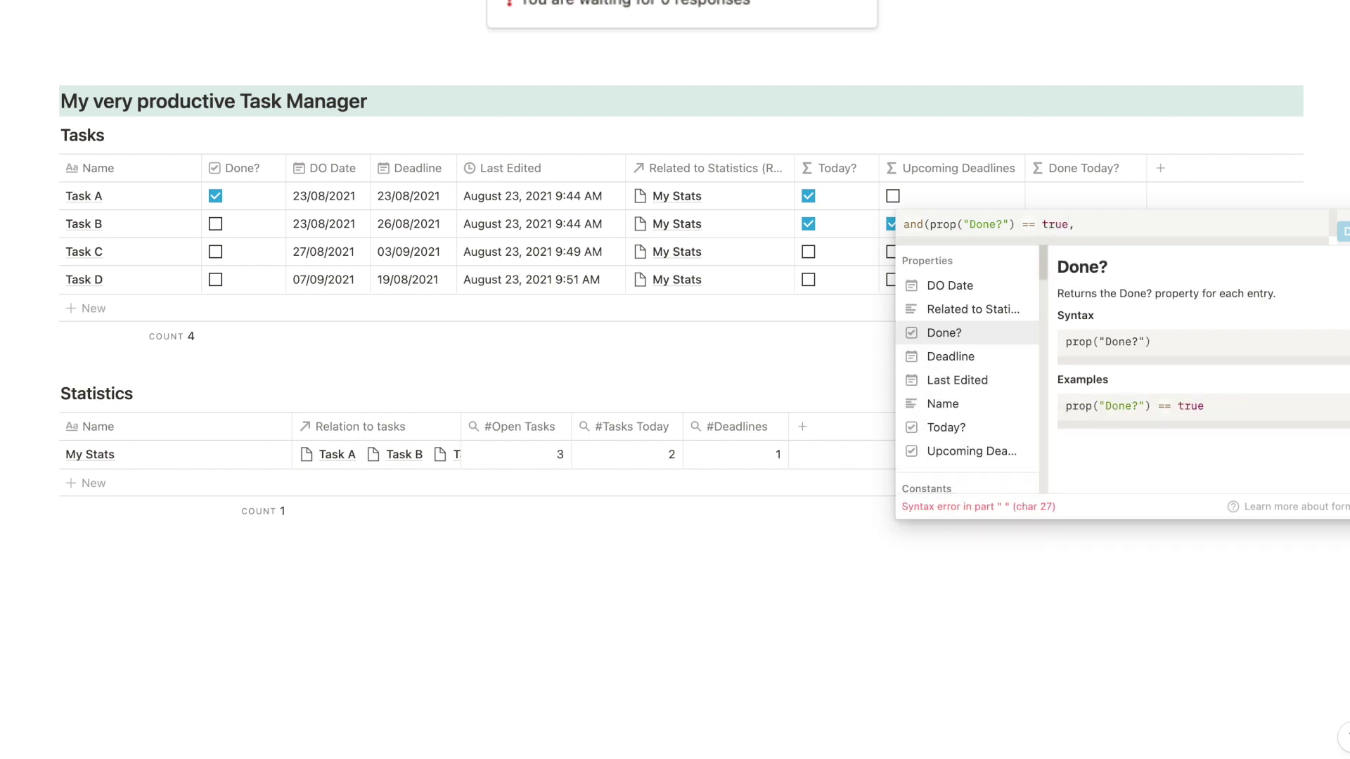
{"action": "type", "text": "format"}
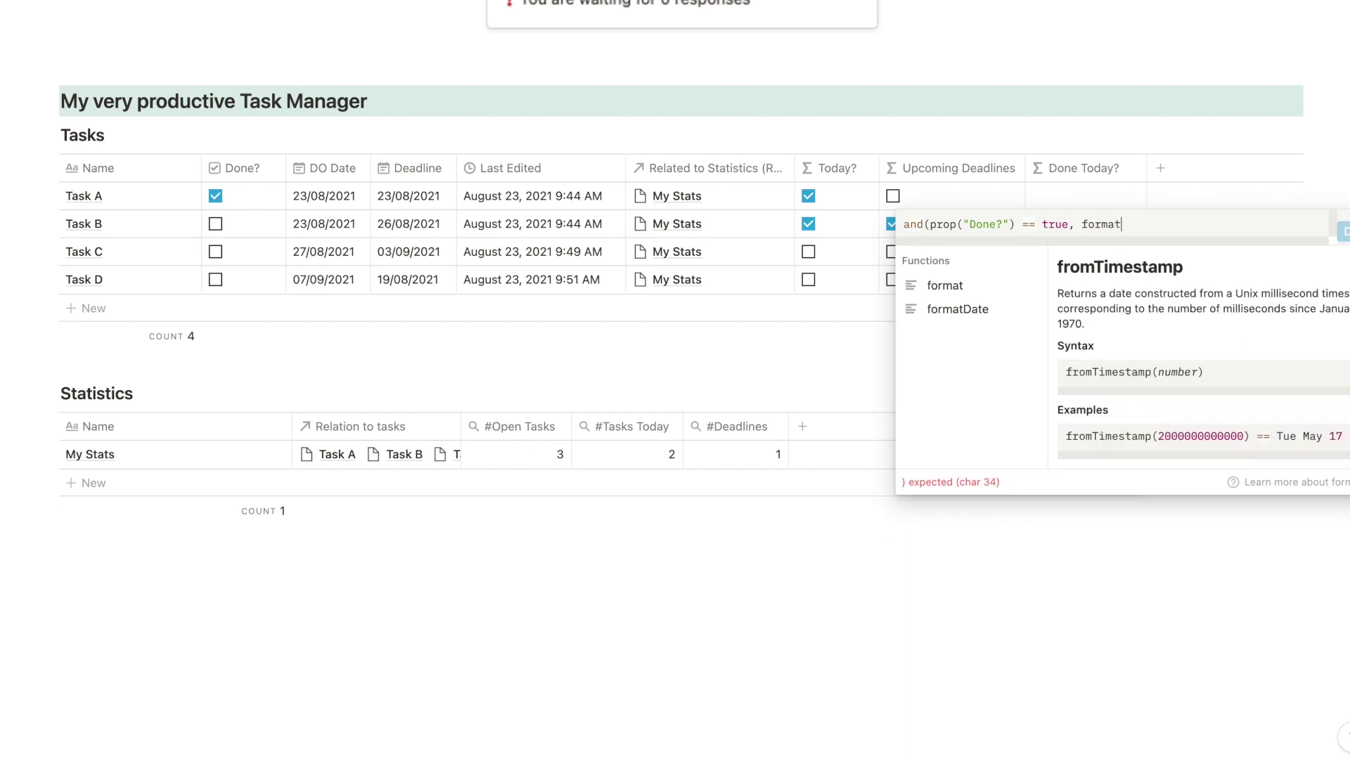
{"action": "type", "text": "Date("}
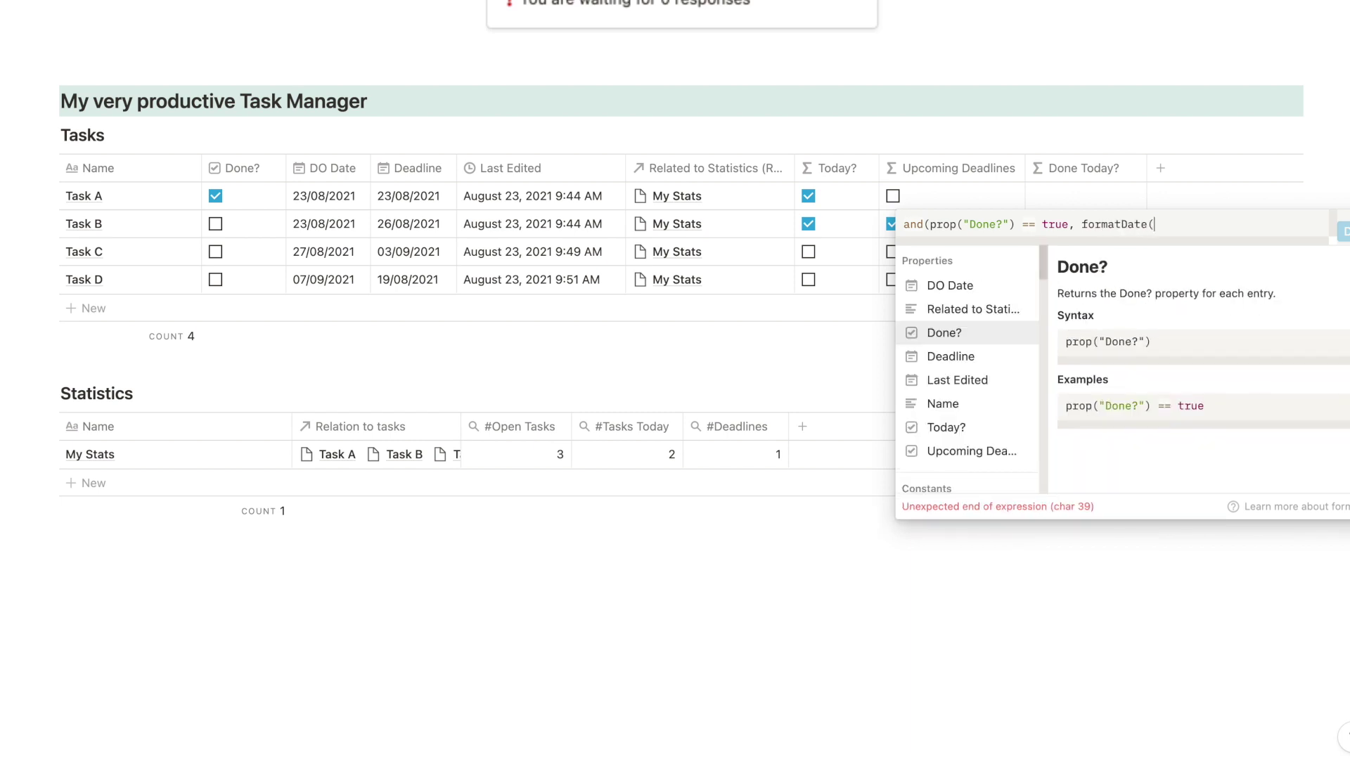
{"action": "type", "text": "now"}
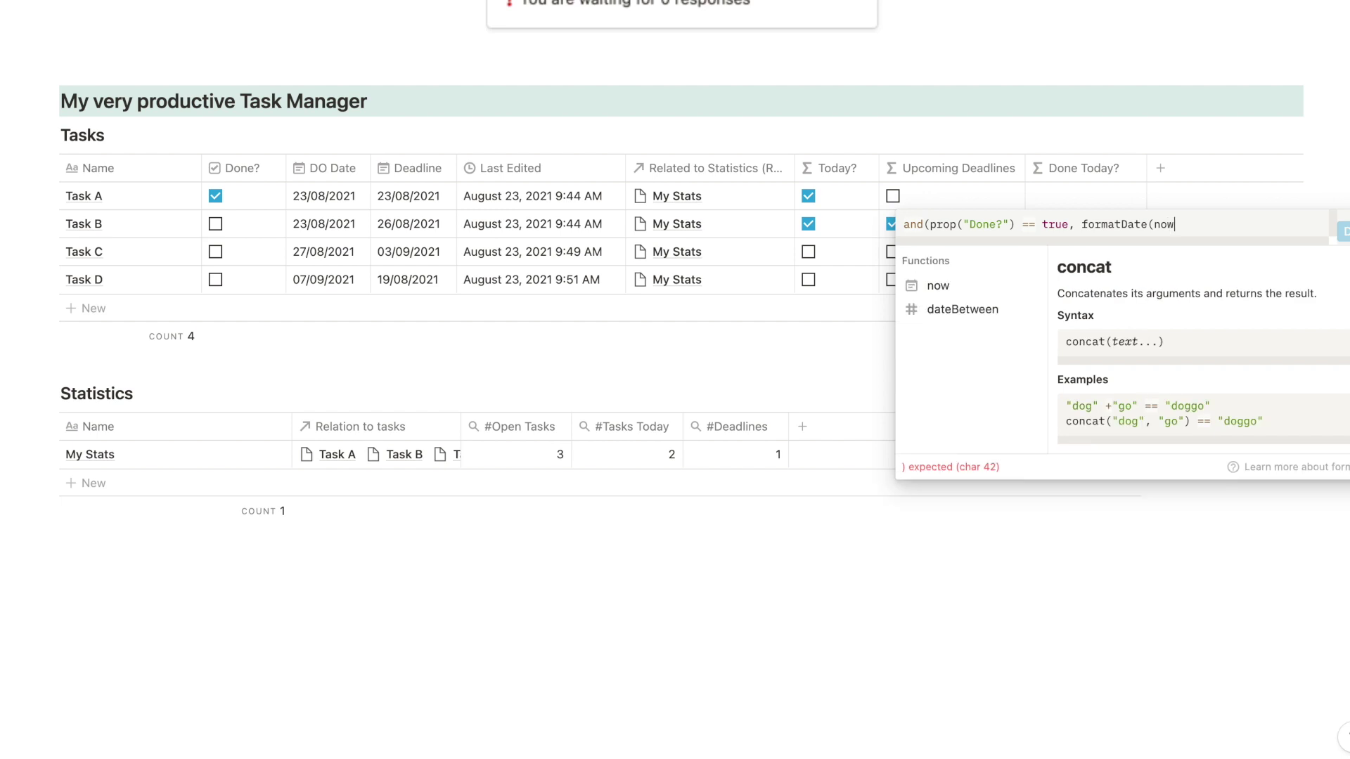
{"action": "type", "text": "),"}
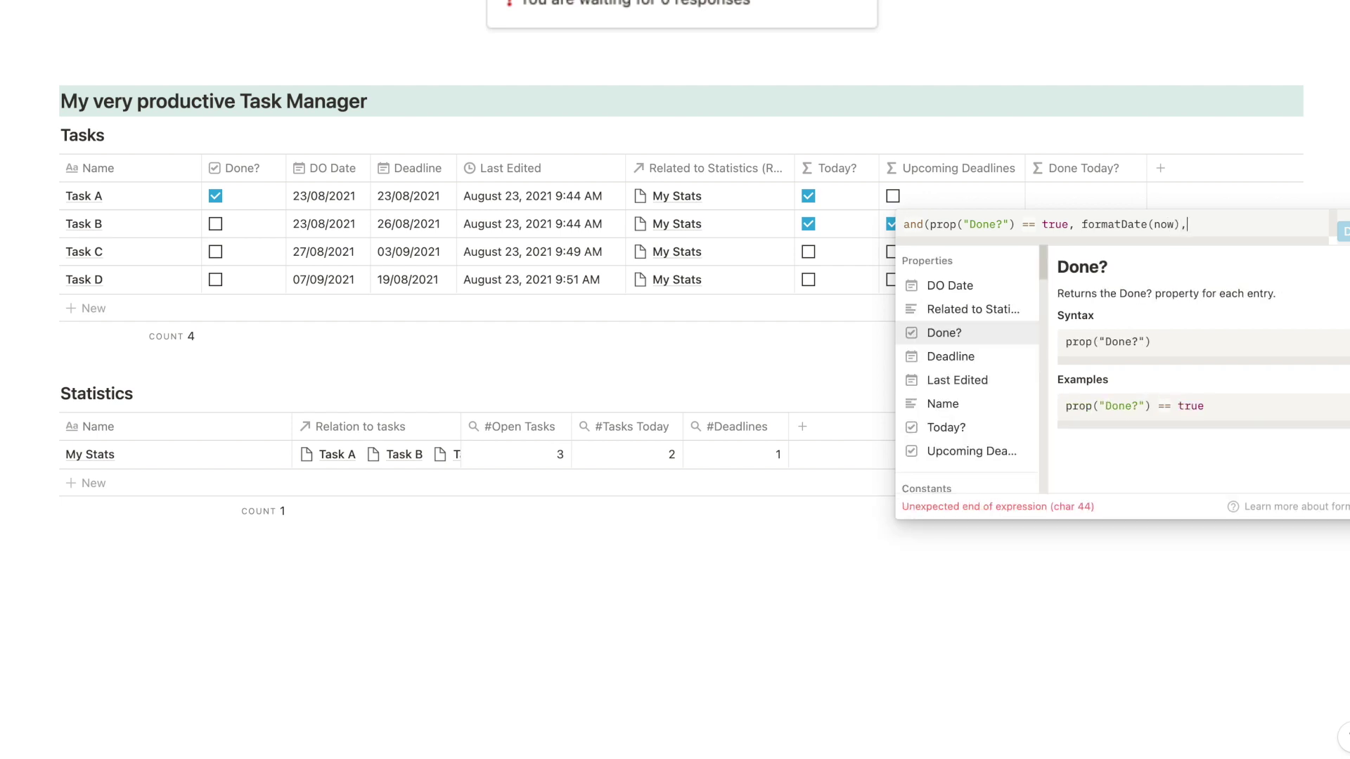
{"action": "type", "text": " \"1\""}
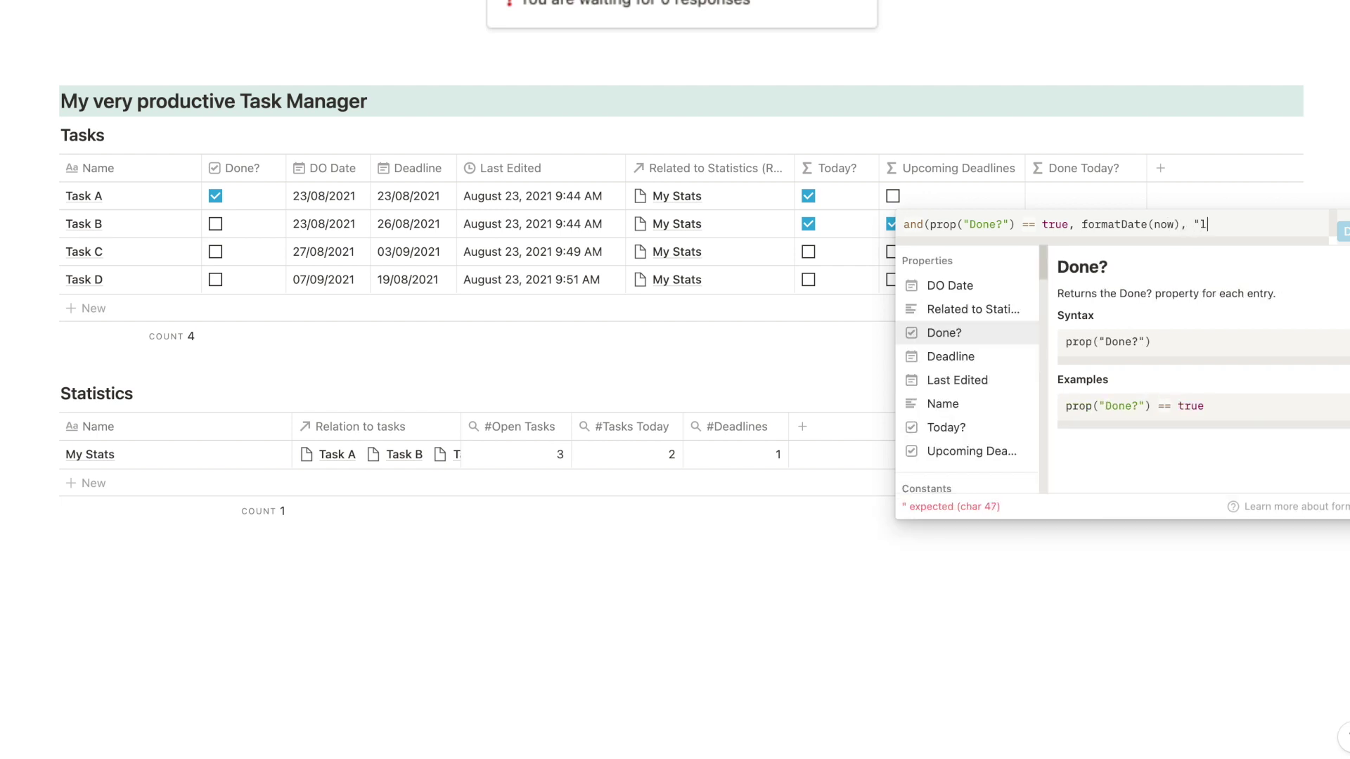
{"action": "type", "text": ") == "}
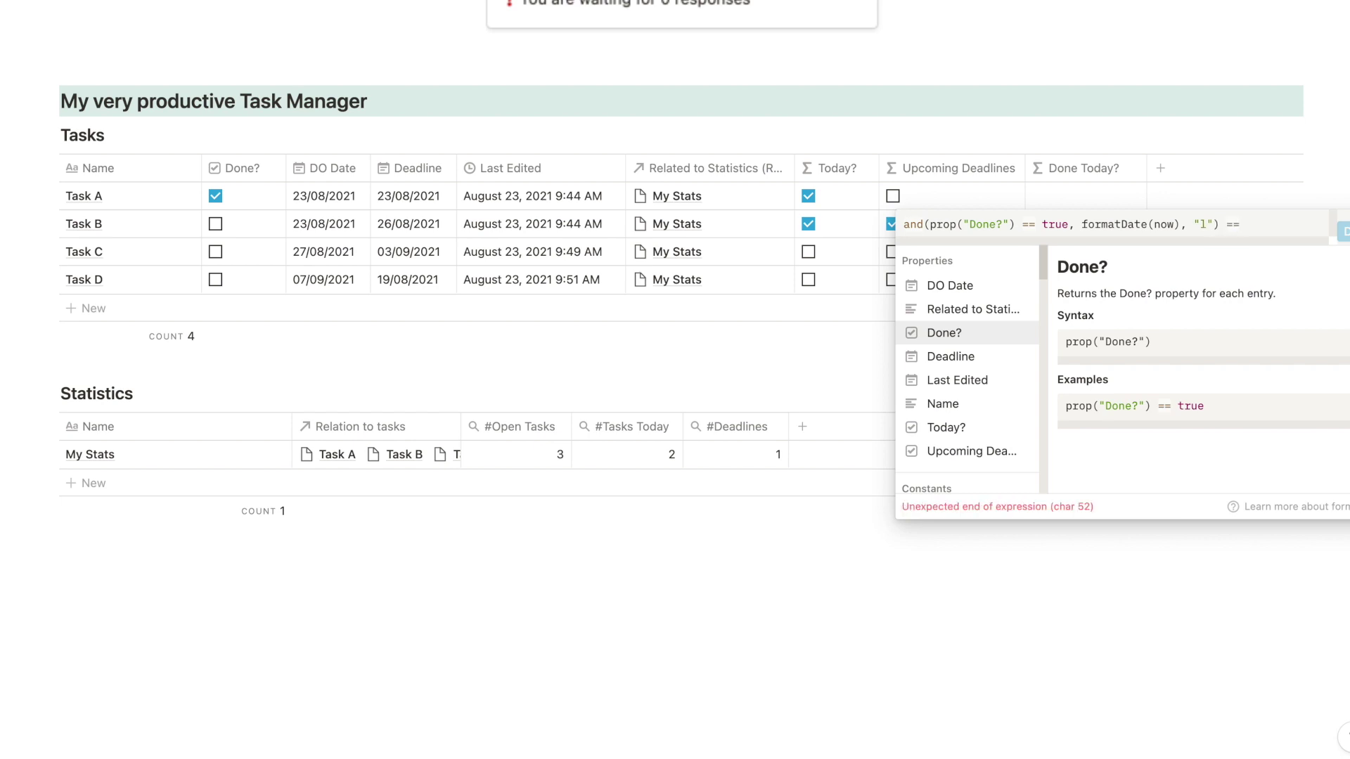
{"action": "type", "text": "formatDate"}
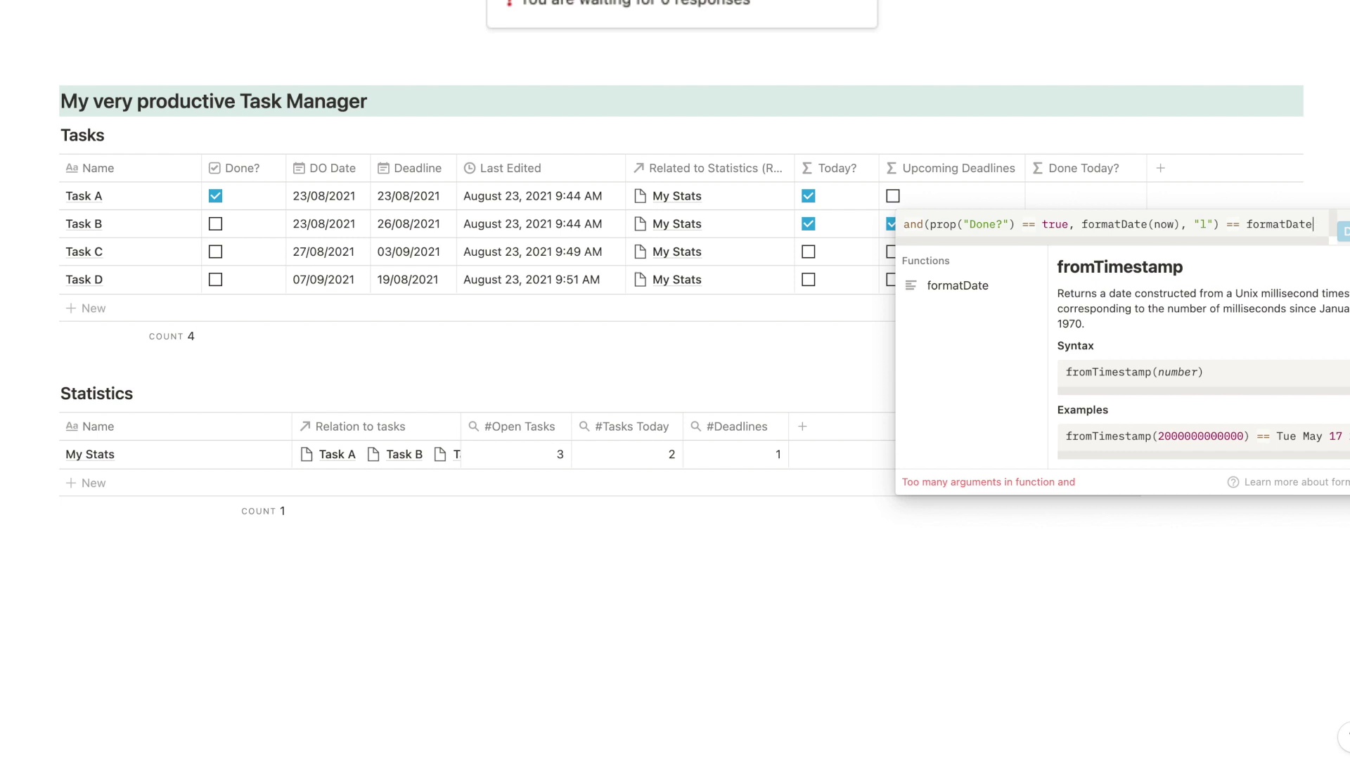
{"action": "type", "text": "("}
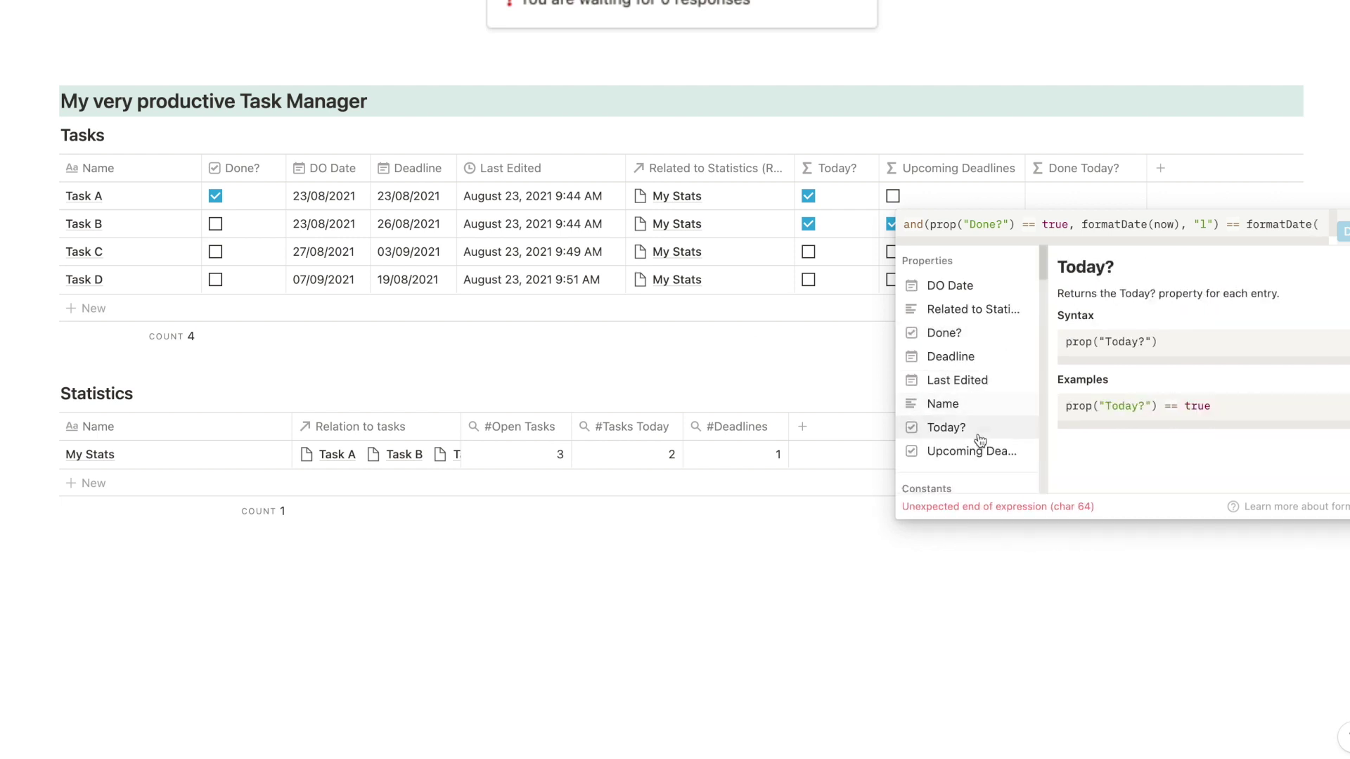
{"action": "left_click", "coordinate": [991, 388]}
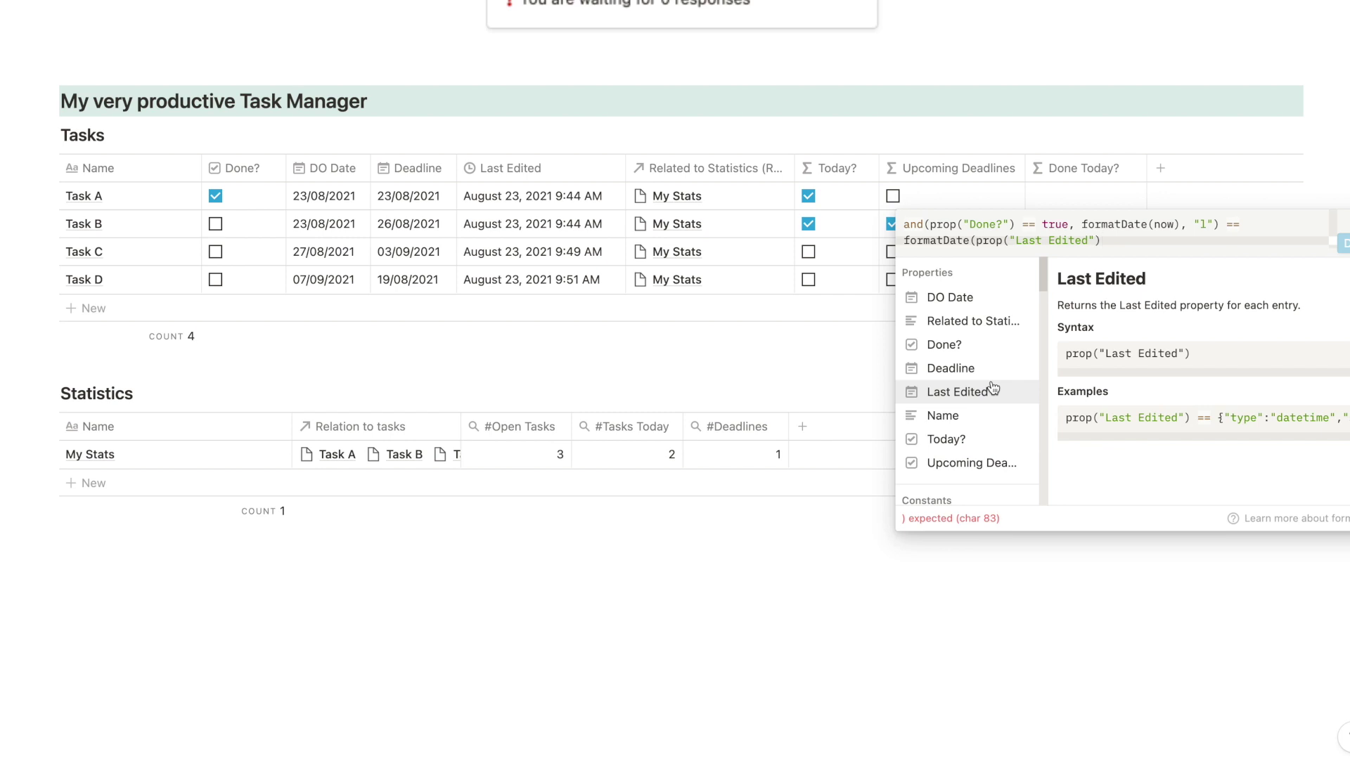
{"action": "type", "text": ", \"l\"))"}
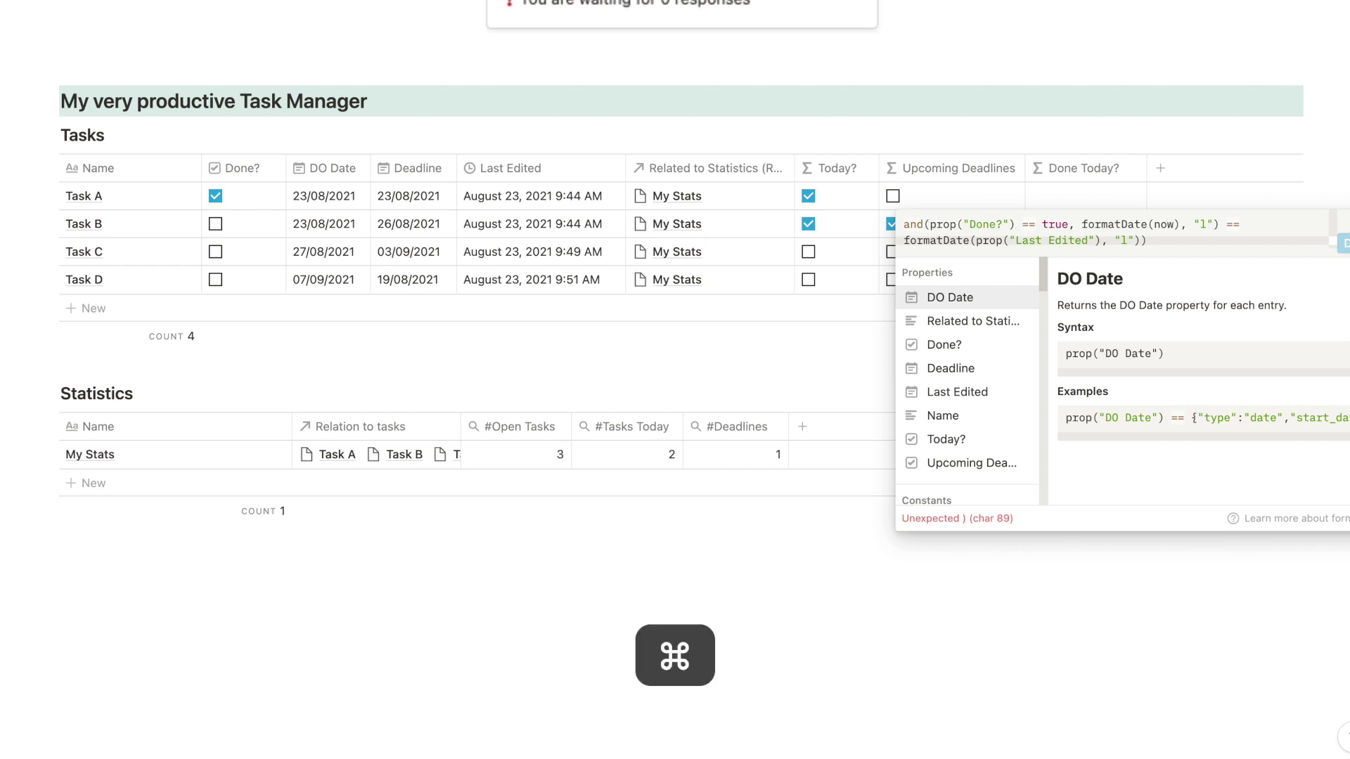
Replace the Done Today? formula text with a revised pasted version
{"action": "key", "text": "super+c"}
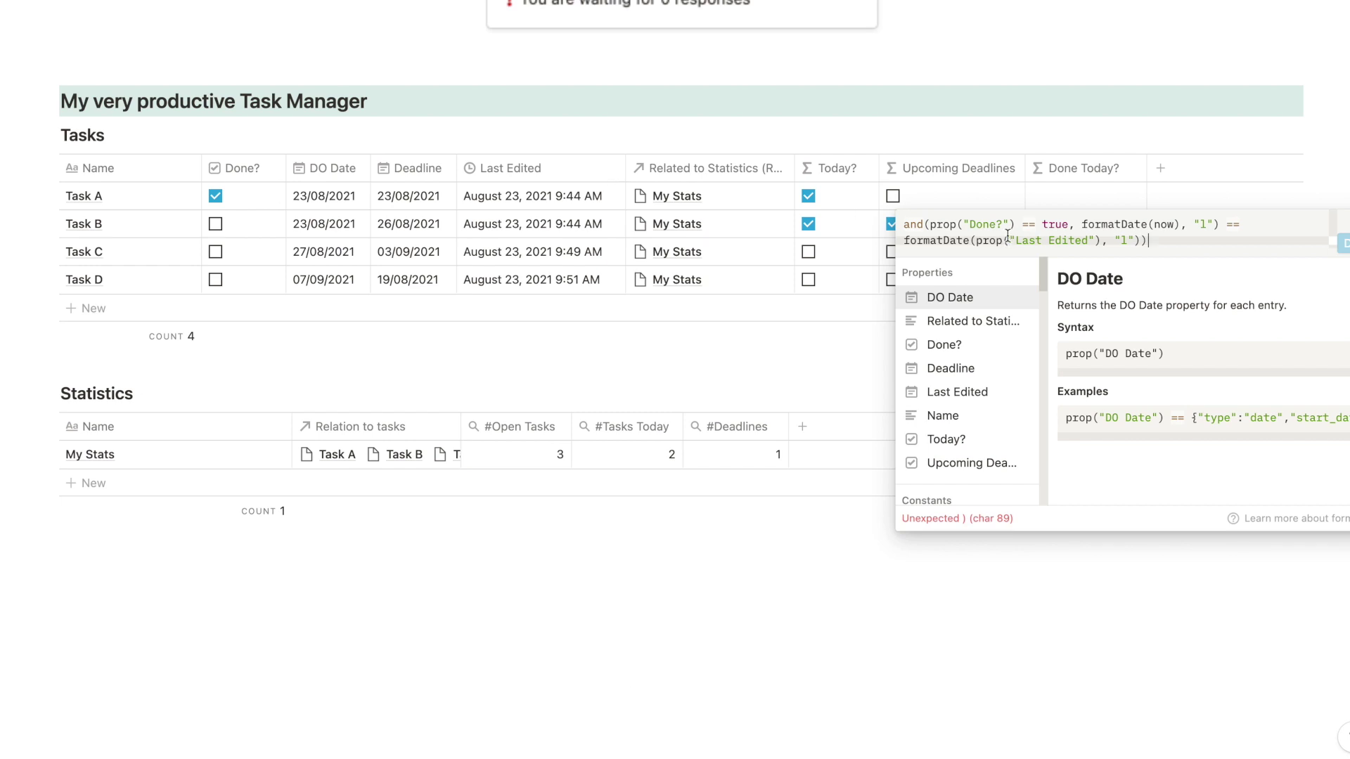
{"action": "key", "text": "super+a"}
{"action": "key", "text": "super+v"}
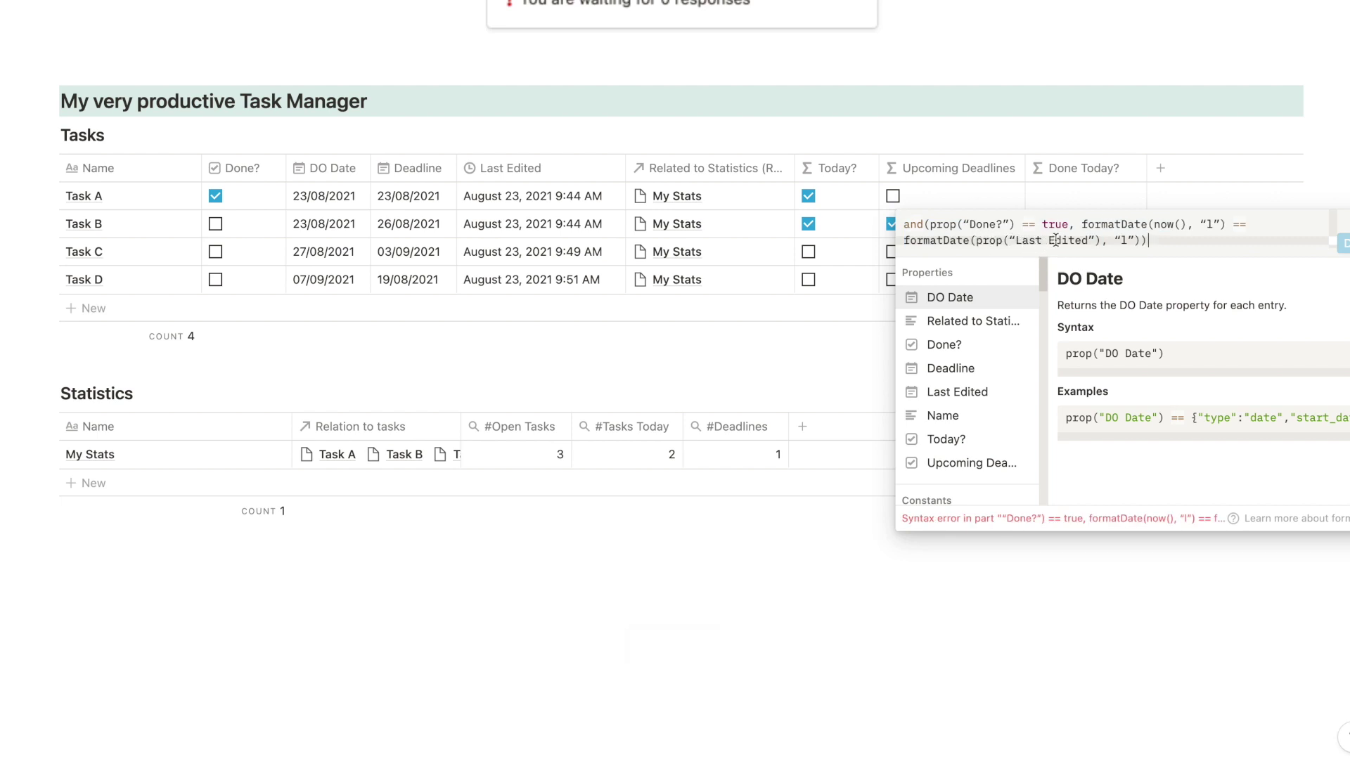
Inspect the formula's Done? and Last Edited references, then delete the entire formula
{"action": "left_click", "coordinate": [981, 224]}
{"action": "left_click", "coordinate": [1058, 239]}
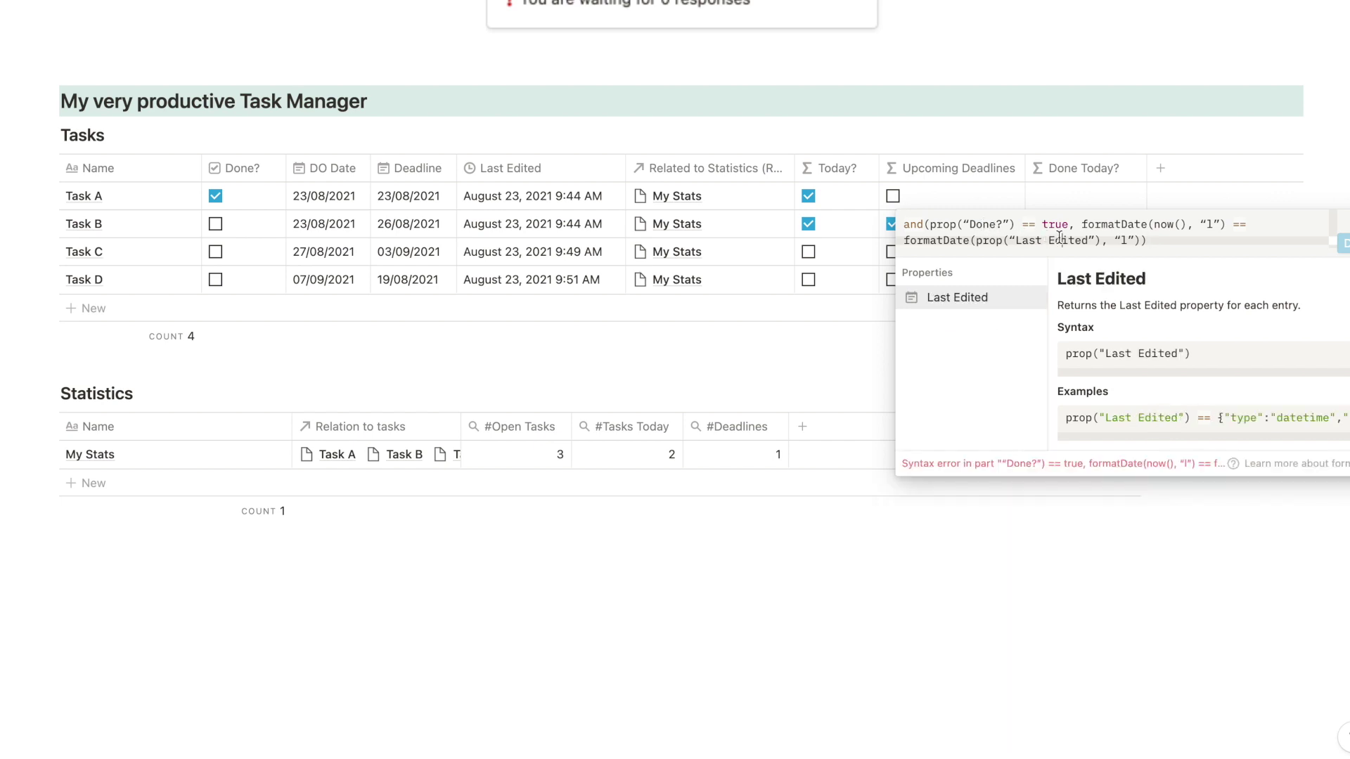
{"action": "left_click", "coordinate": [1224, 240]}
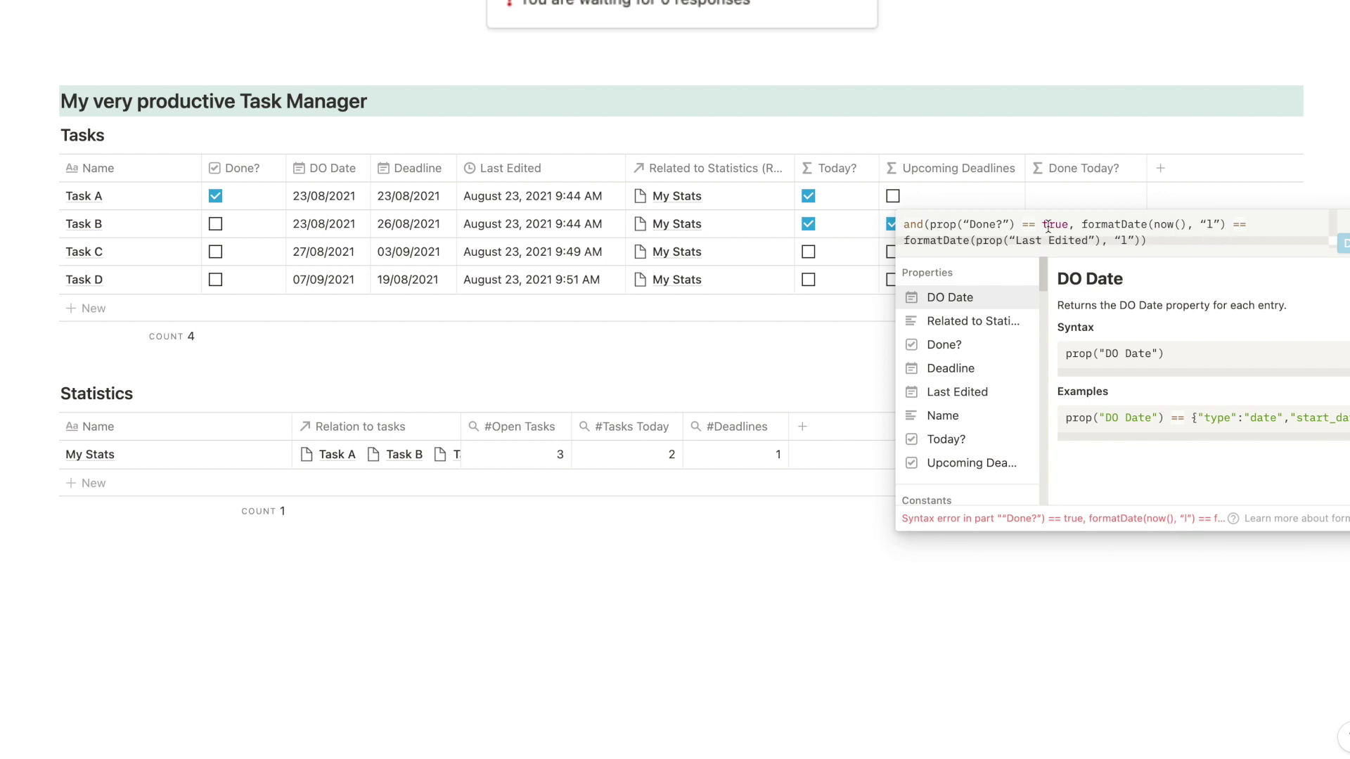
{"action": "left_click", "coordinate": [1244, 225]}
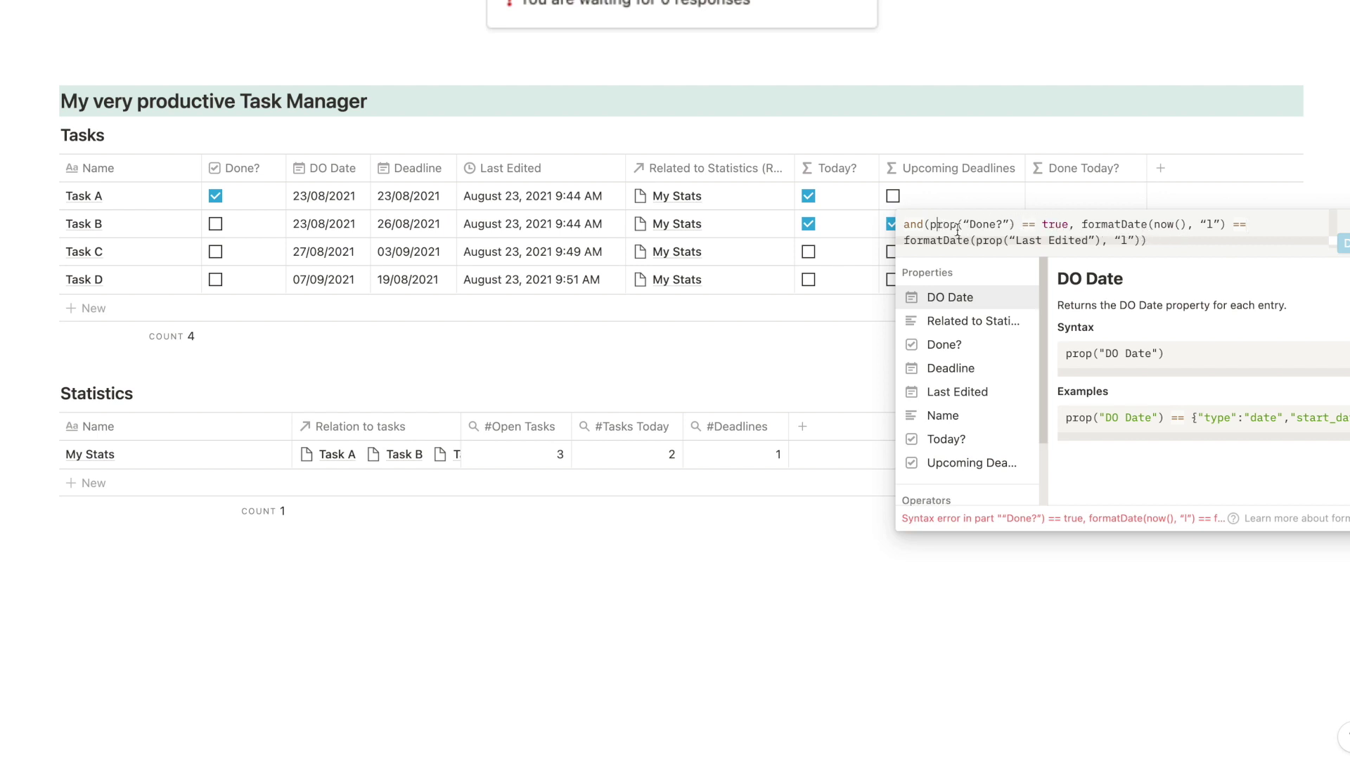
{"action": "left_click", "coordinate": [1164, 244]}
{"action": "key", "text": "super+a"}
{"action": "key", "text": "BackSpace"}
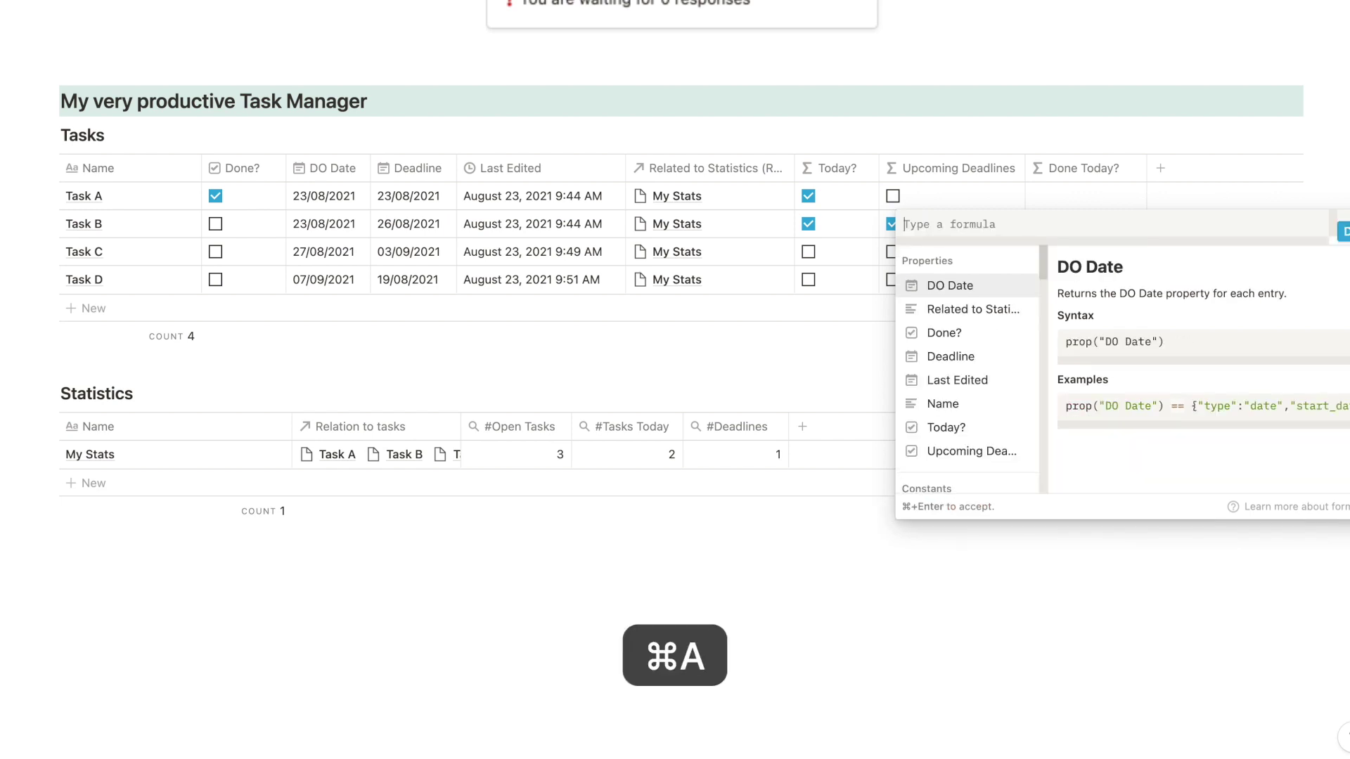
Delete the Done Today? property from the Tasks table
{"action": "left_click", "coordinate": [670, 358]}
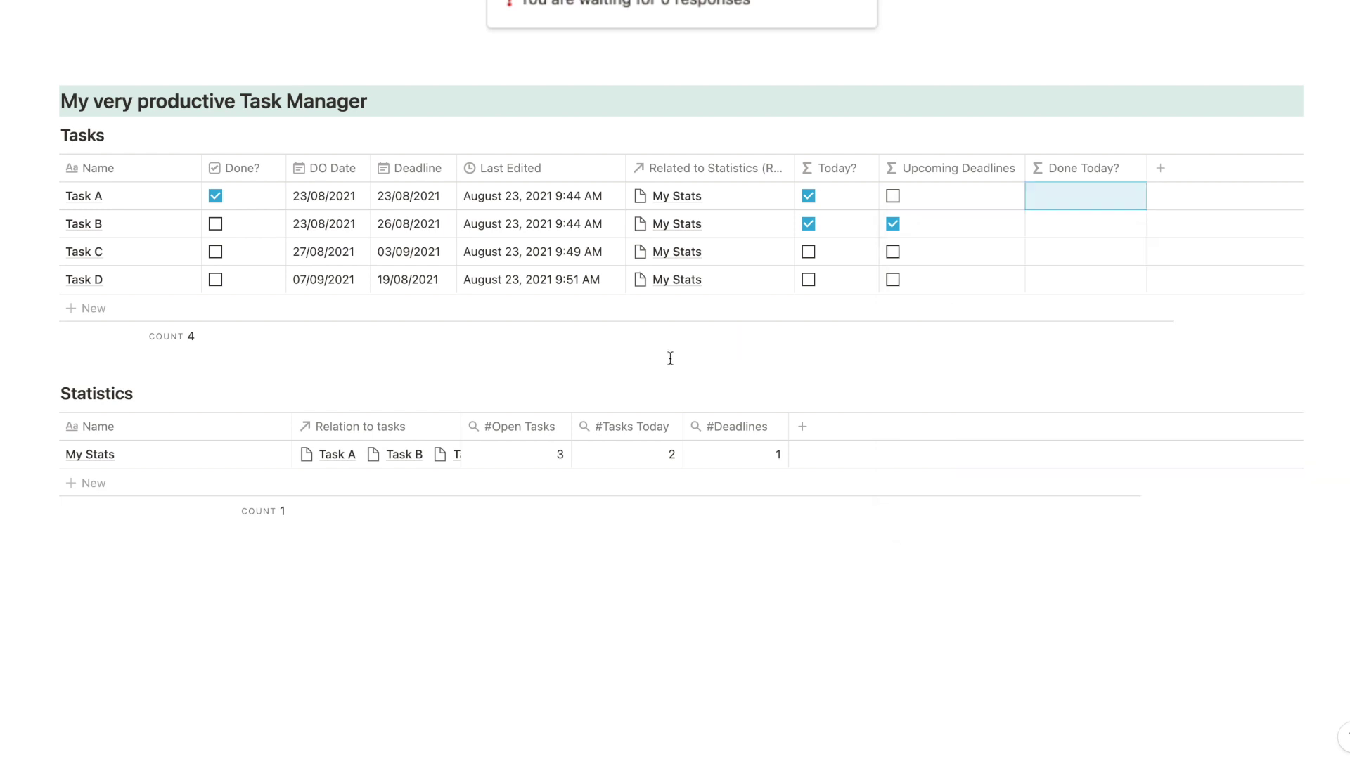
{"action": "left_click", "coordinate": [1102, 171]}
{"action": "left_click", "coordinate": [1108, 485]}
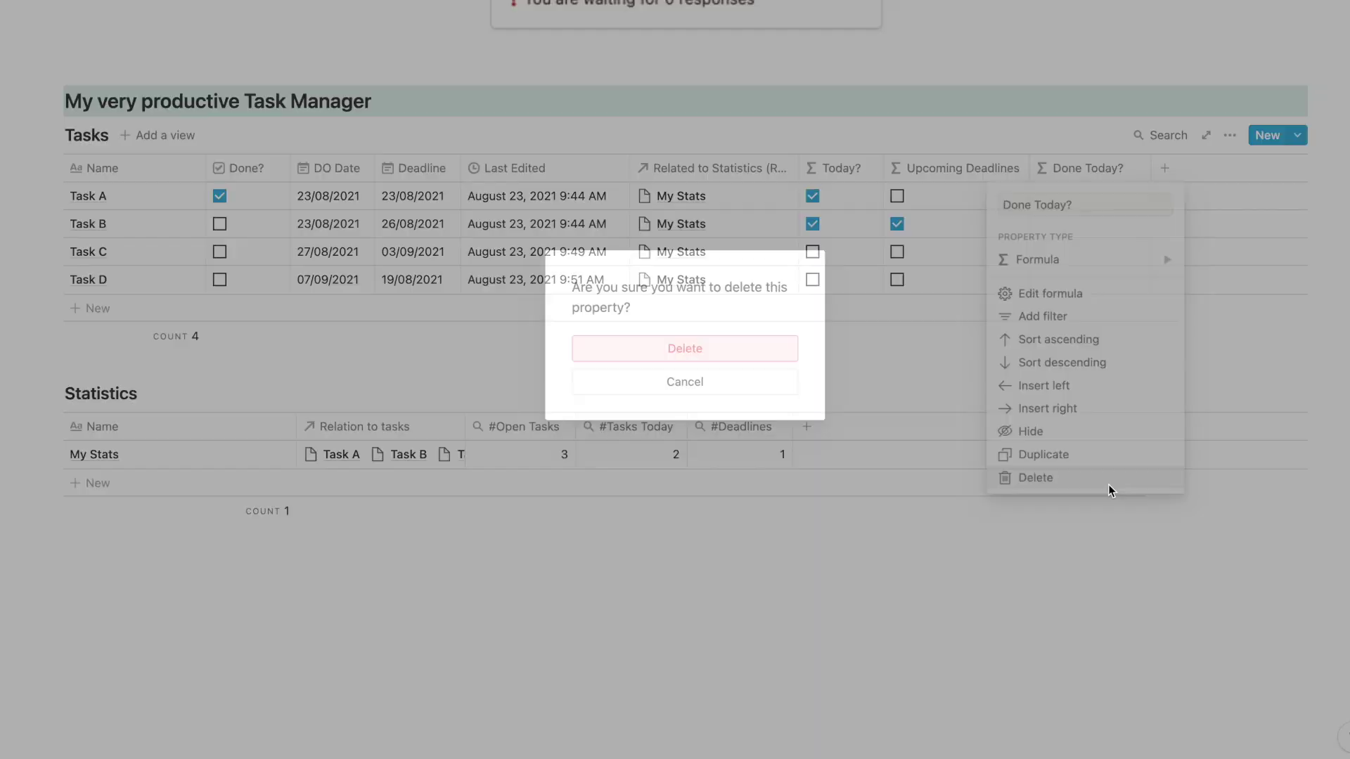
{"action": "left_click", "coordinate": [618, 361]}
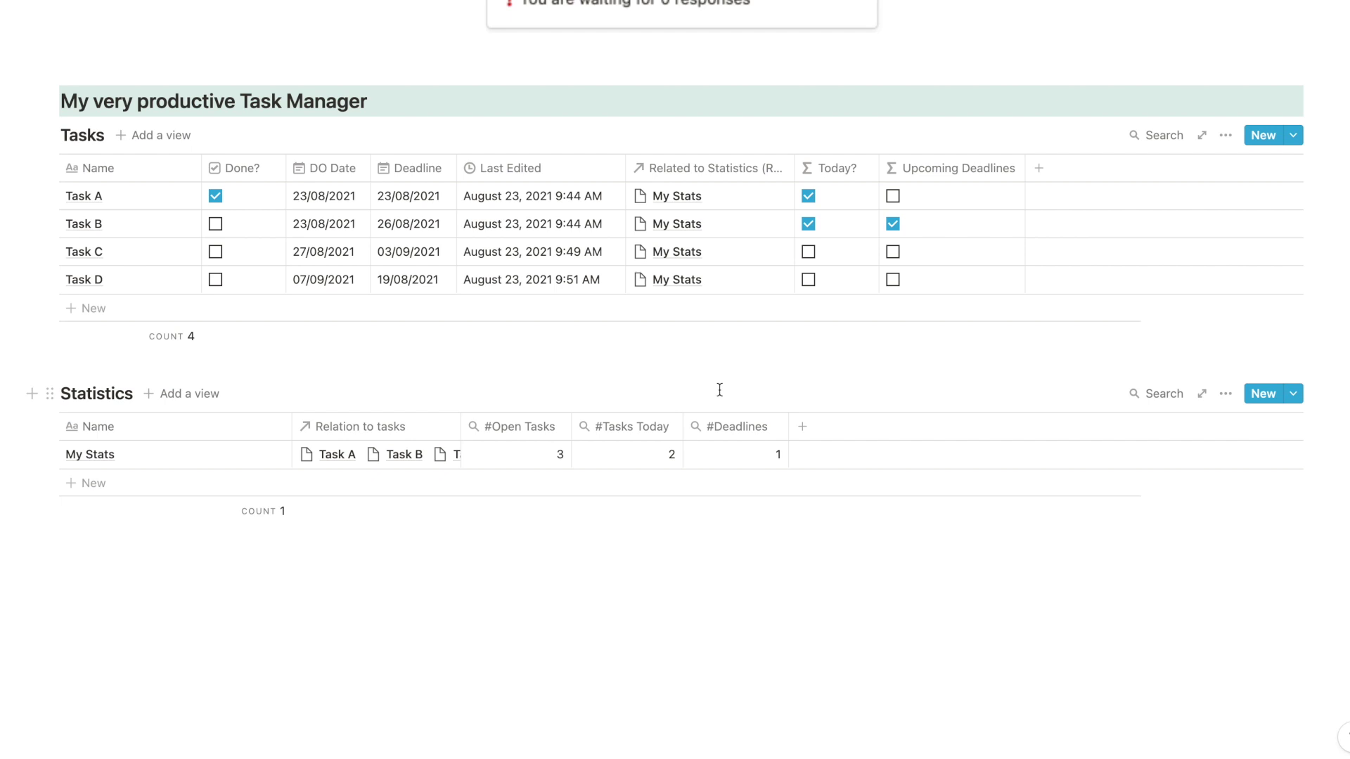
Add a new column to the Statistics database
{"action": "scroll", "coordinate": [719, 390], "scroll_direction": "up", "scroll_amount": 5}
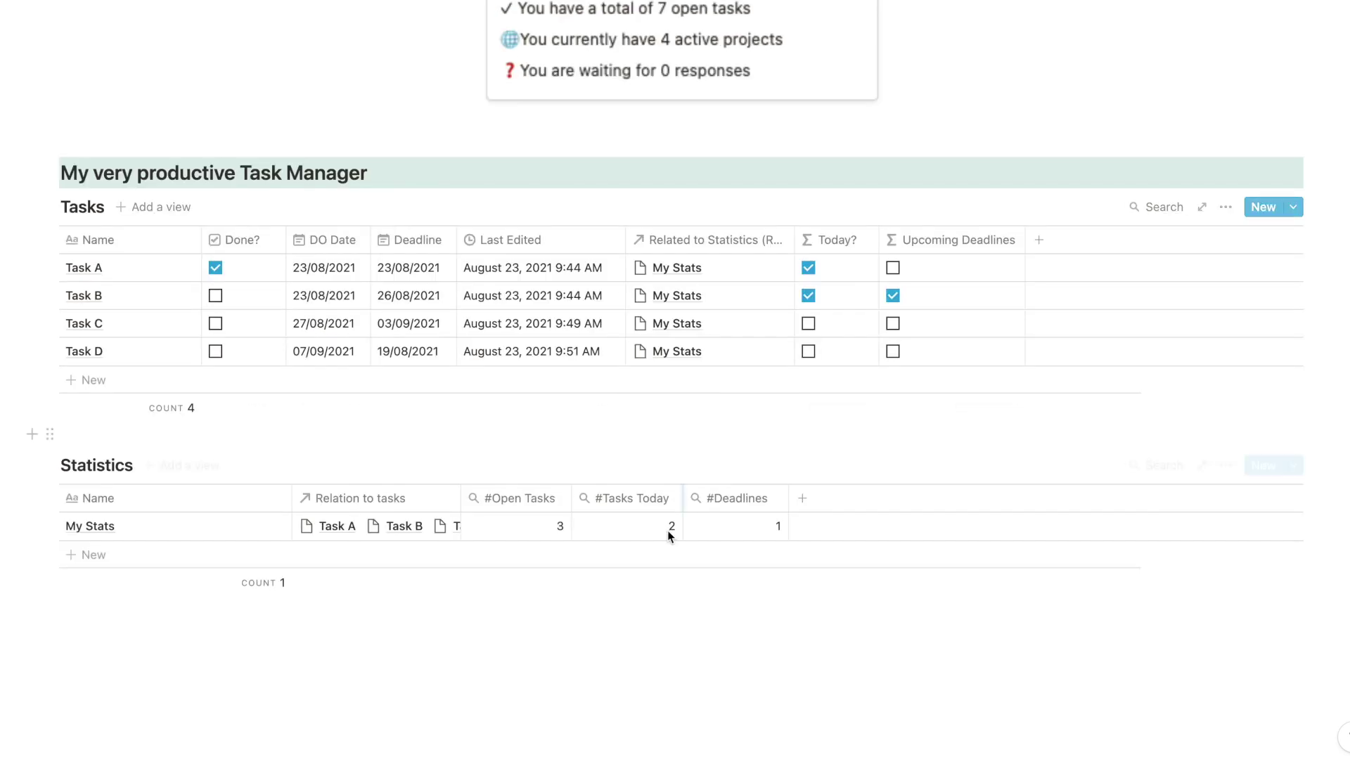
{"action": "scroll", "coordinate": [587, 358], "scroll_direction": "down", "scroll_amount": 4}
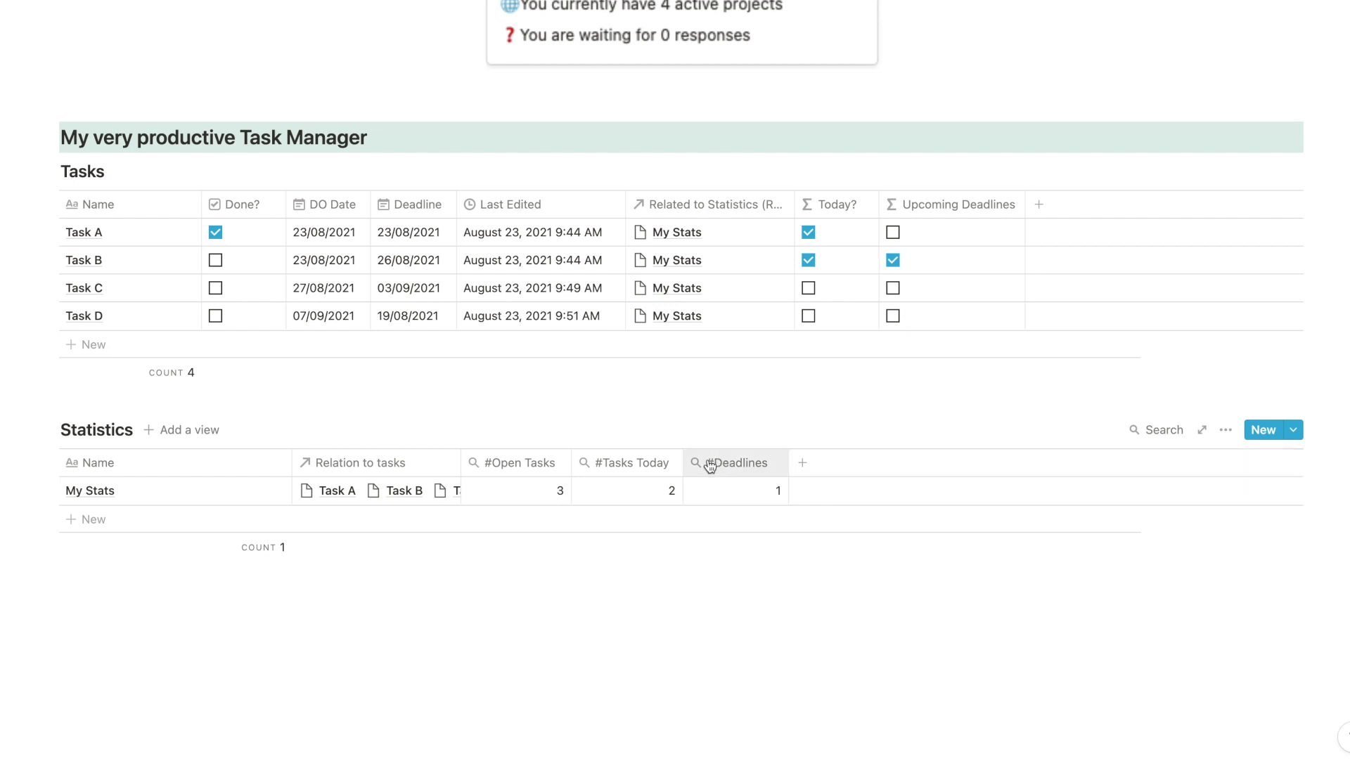
{"action": "left_click", "coordinate": [796, 457]}
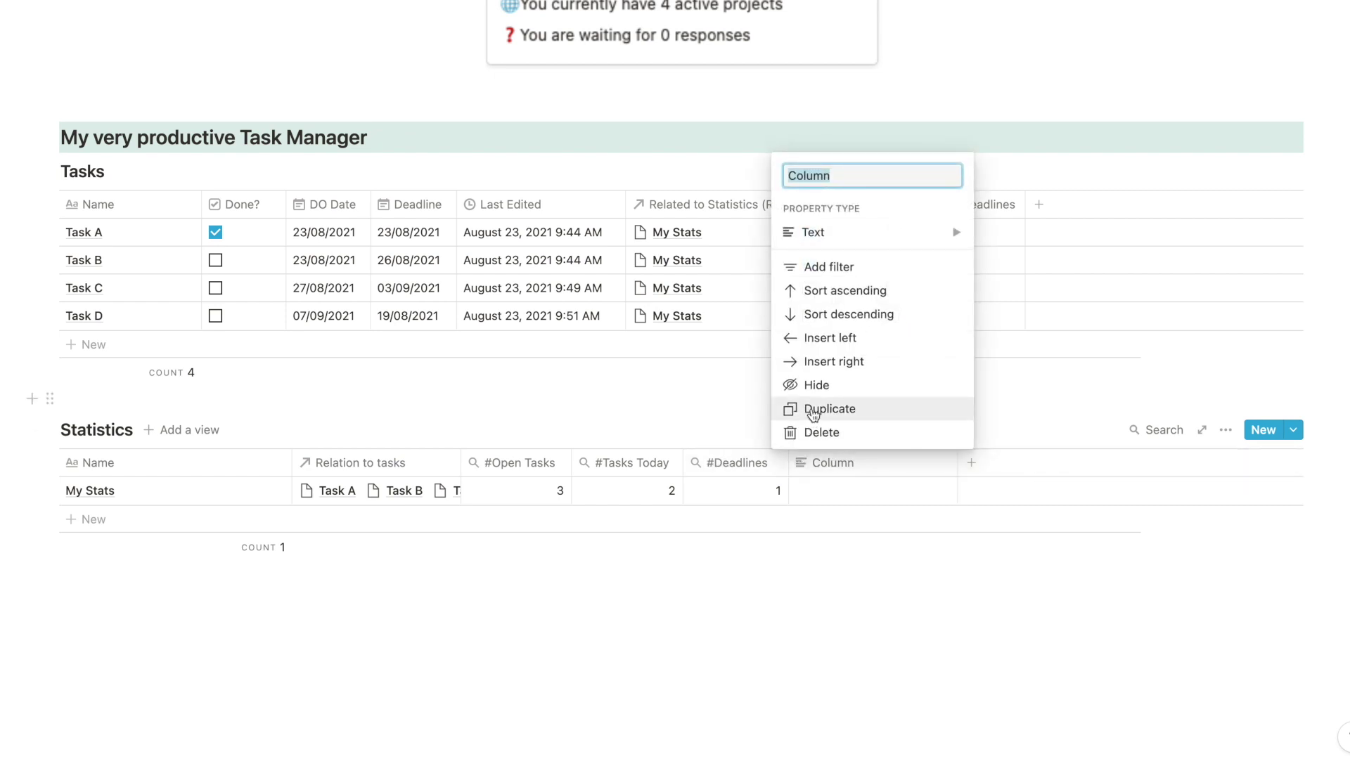
Name the new Statistics column Open Tasks and make it a Formula property
{"action": "type", "text": "Open Tasks"}
{"action": "mouse_move", "coordinate": [890, 220]}
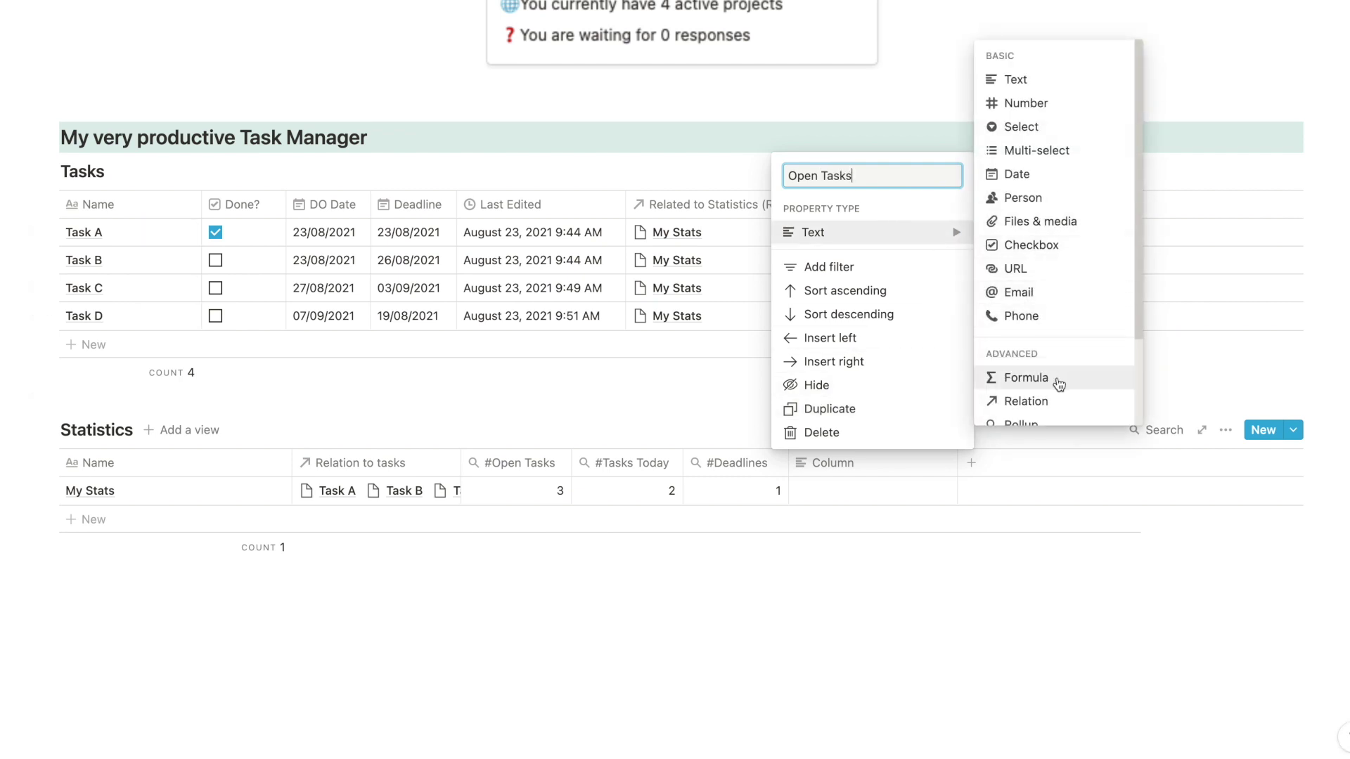
{"action": "left_click", "coordinate": [1026, 377]}
{"action": "left_click", "coordinate": [891, 483]}
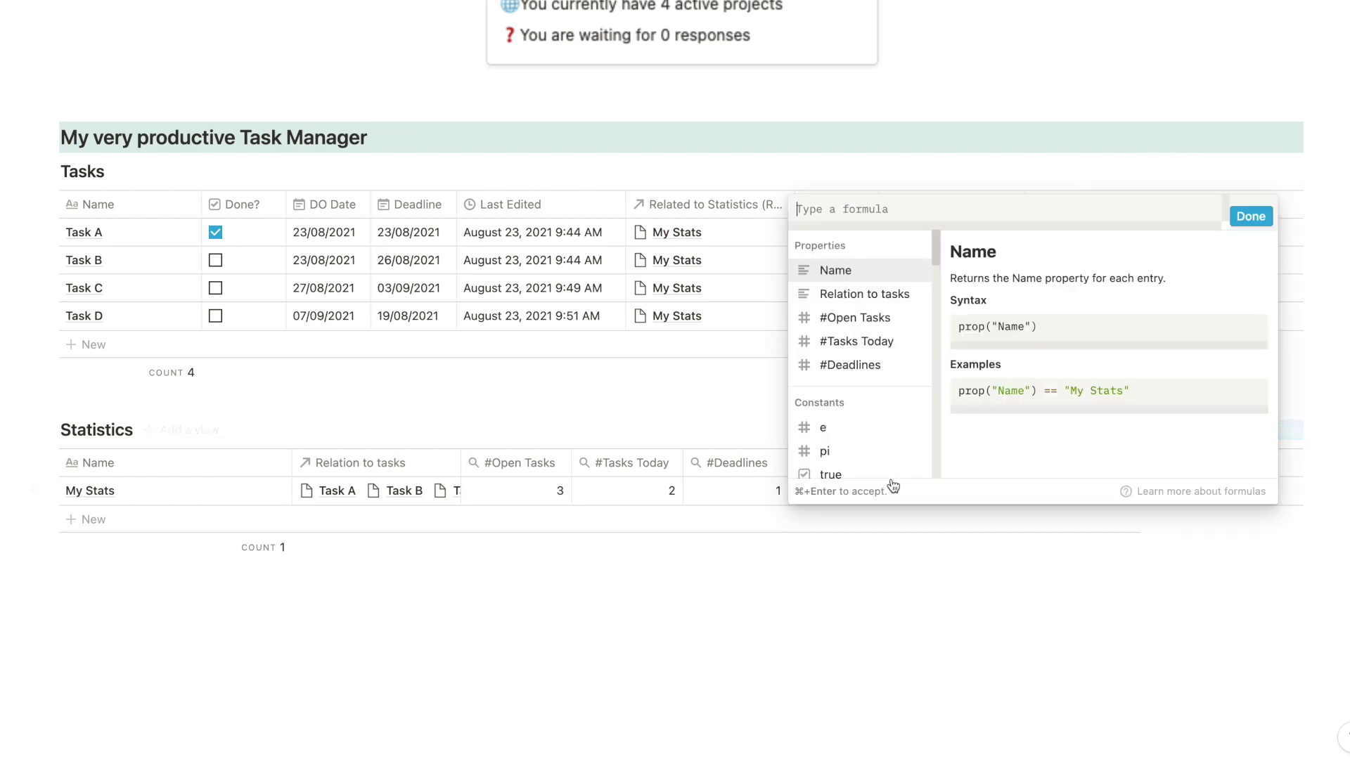
Start its formula as concat("✓ You have " + format( with a check-mark emoji
{"action": "type", "text": "concat"}
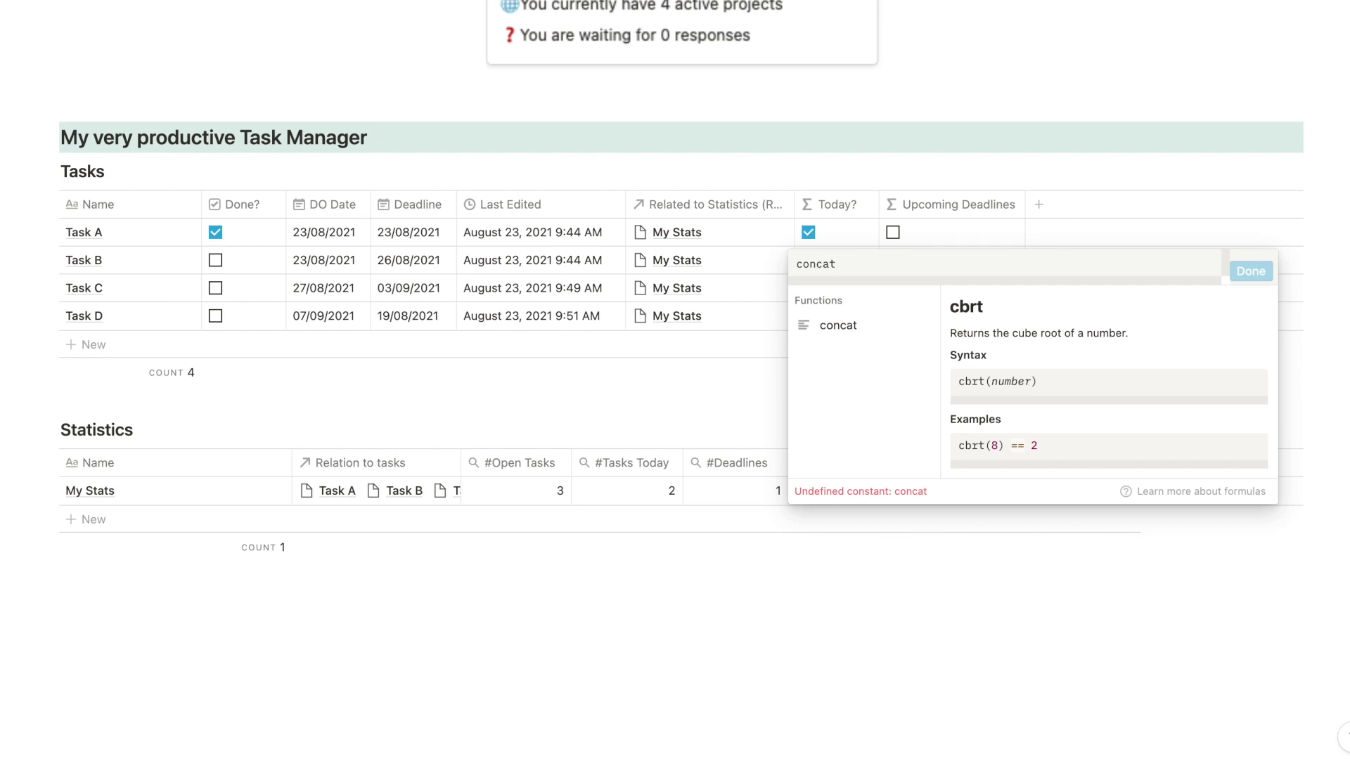
{"action": "type", "text": "("}
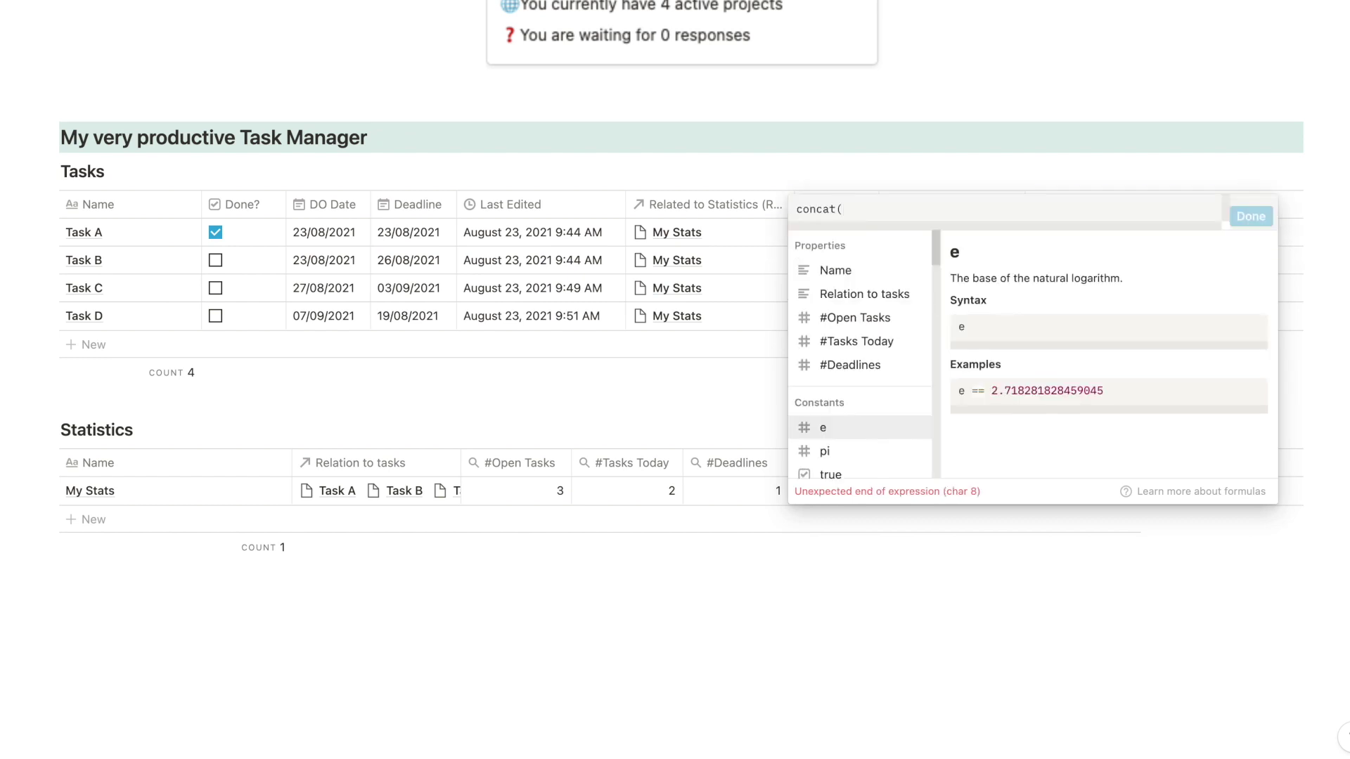
{"action": "type", "text": "\""}
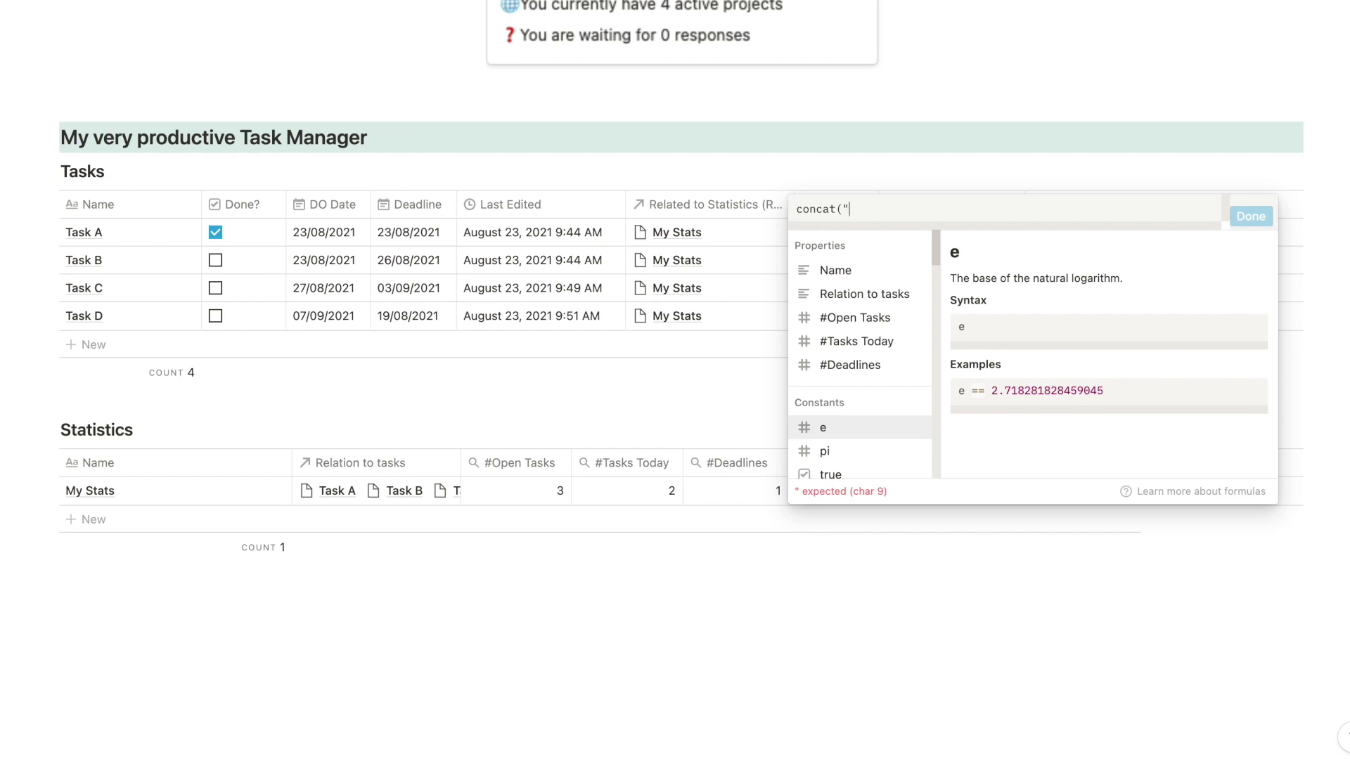
{"action": "key", "text": "ctrl+super+space"}
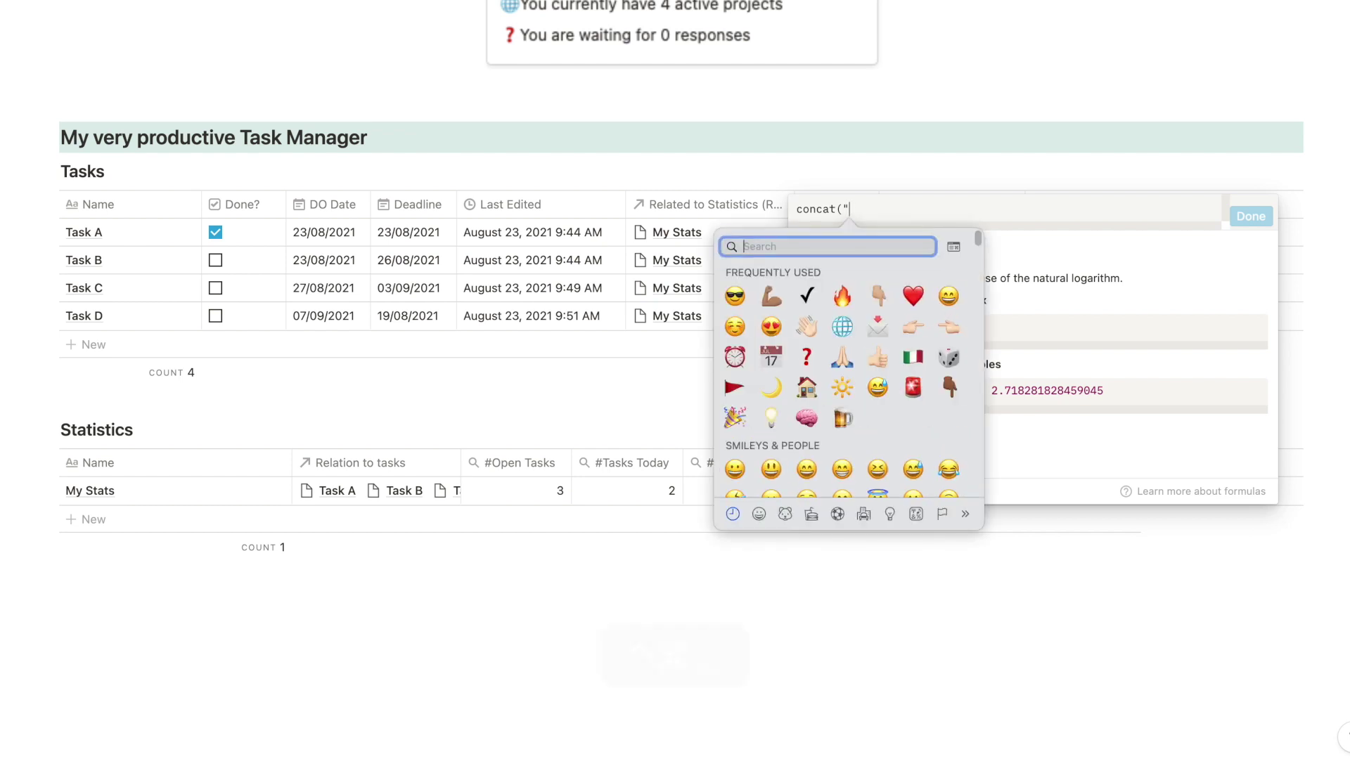
{"action": "left_click", "coordinate": [810, 293]}
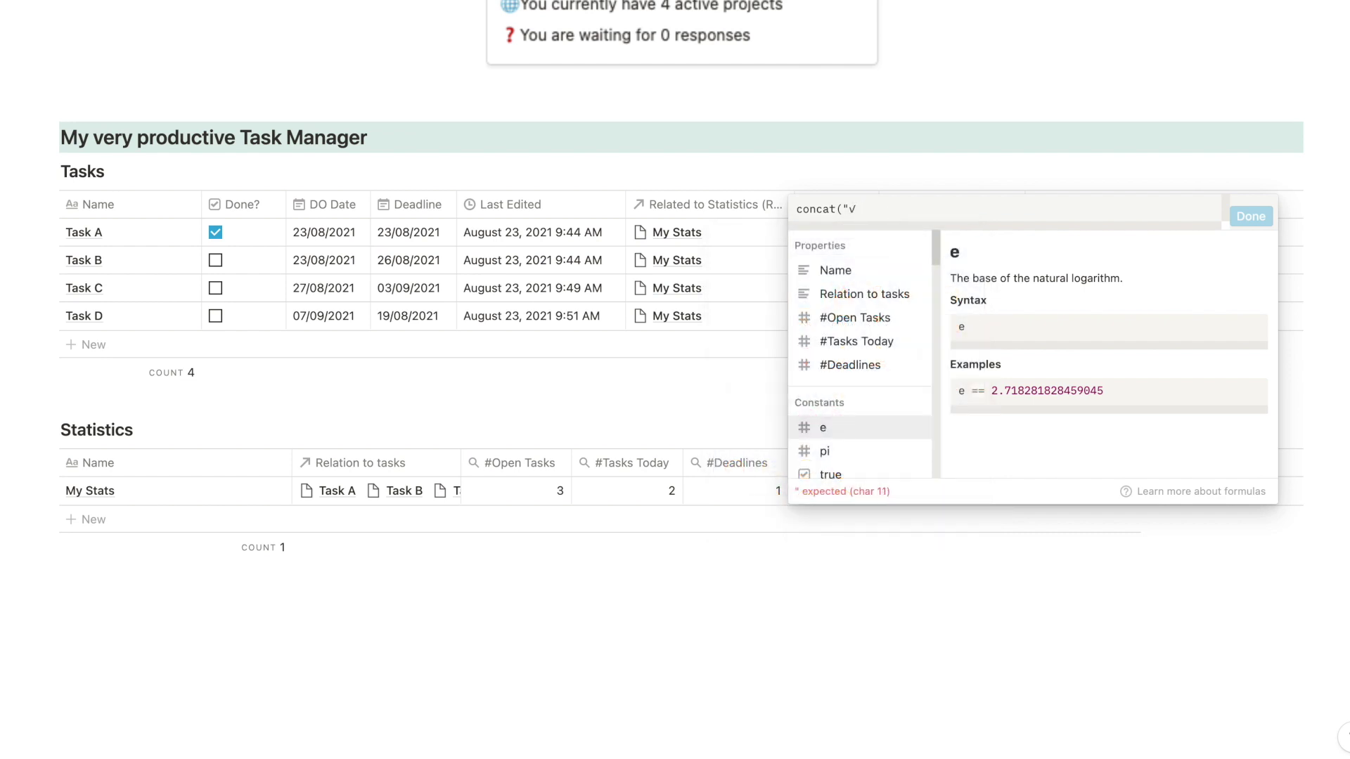
{"action": "type", "text": "You"}
{"action": "key", "text": "BackSpace"}
{"action": "type", "text": "have \" "}
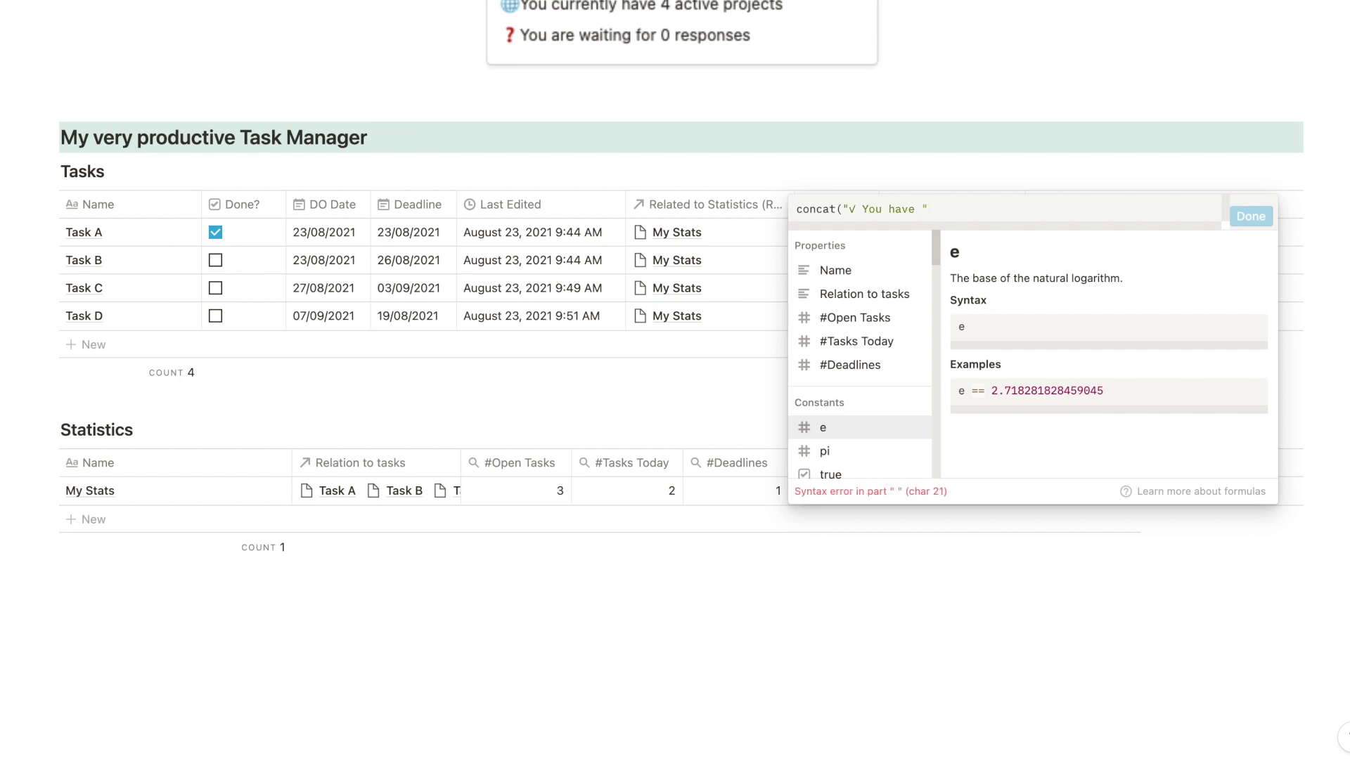
{"action": "type", "text": "+"}
{"action": "type", "text": "format"}
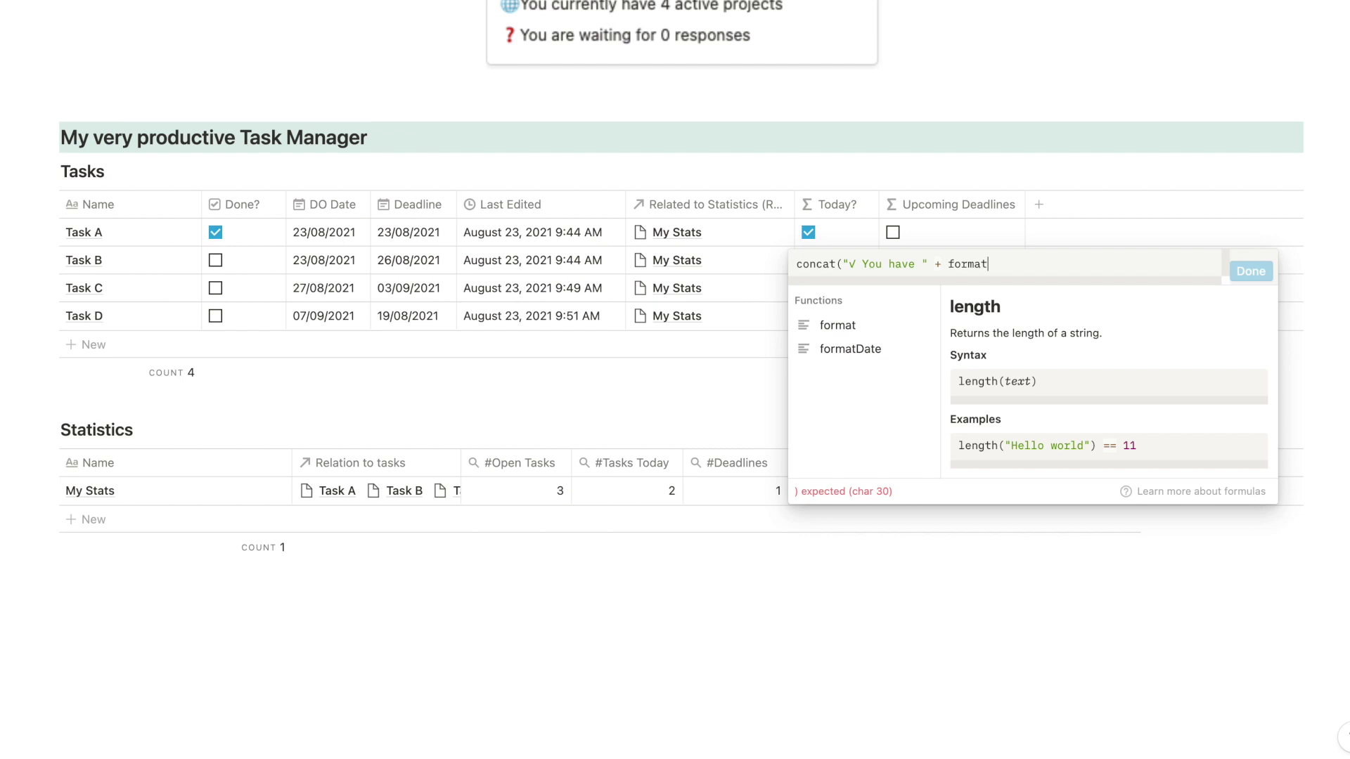
{"action": "type", "text": "("}
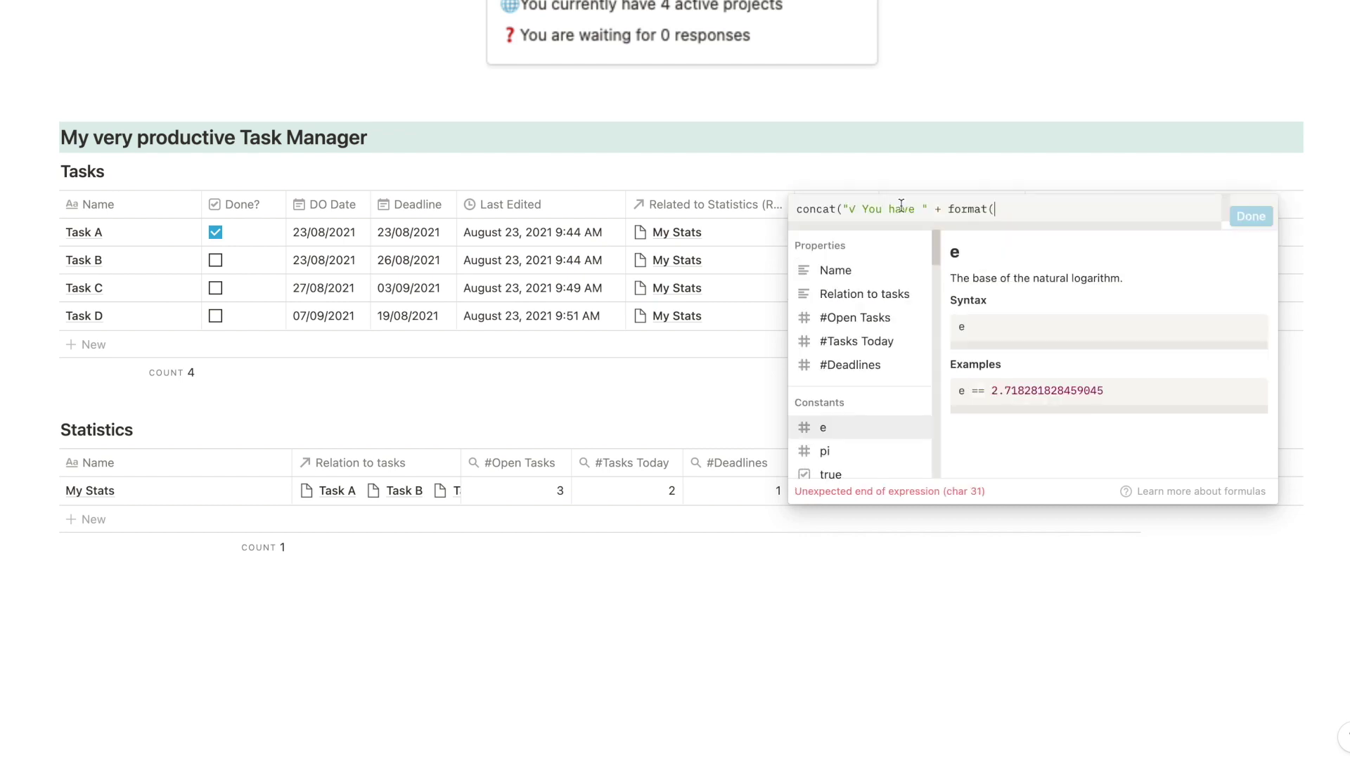
Finish the formula with #Open Tasks and " open tasks", so My Stats reads '✓ You have 3 open tasks'
{"action": "left_click", "coordinate": [871, 327]}
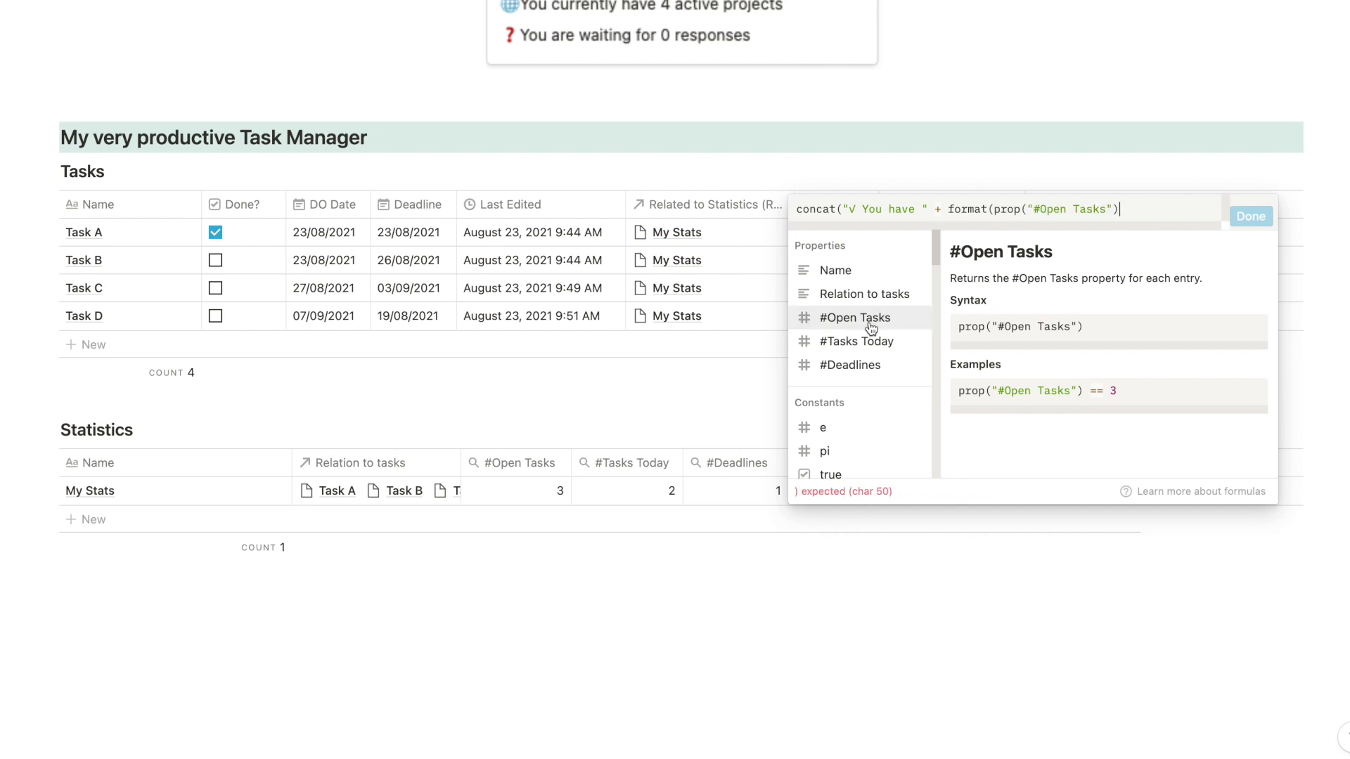
{"action": "type", "text": ") + \""}
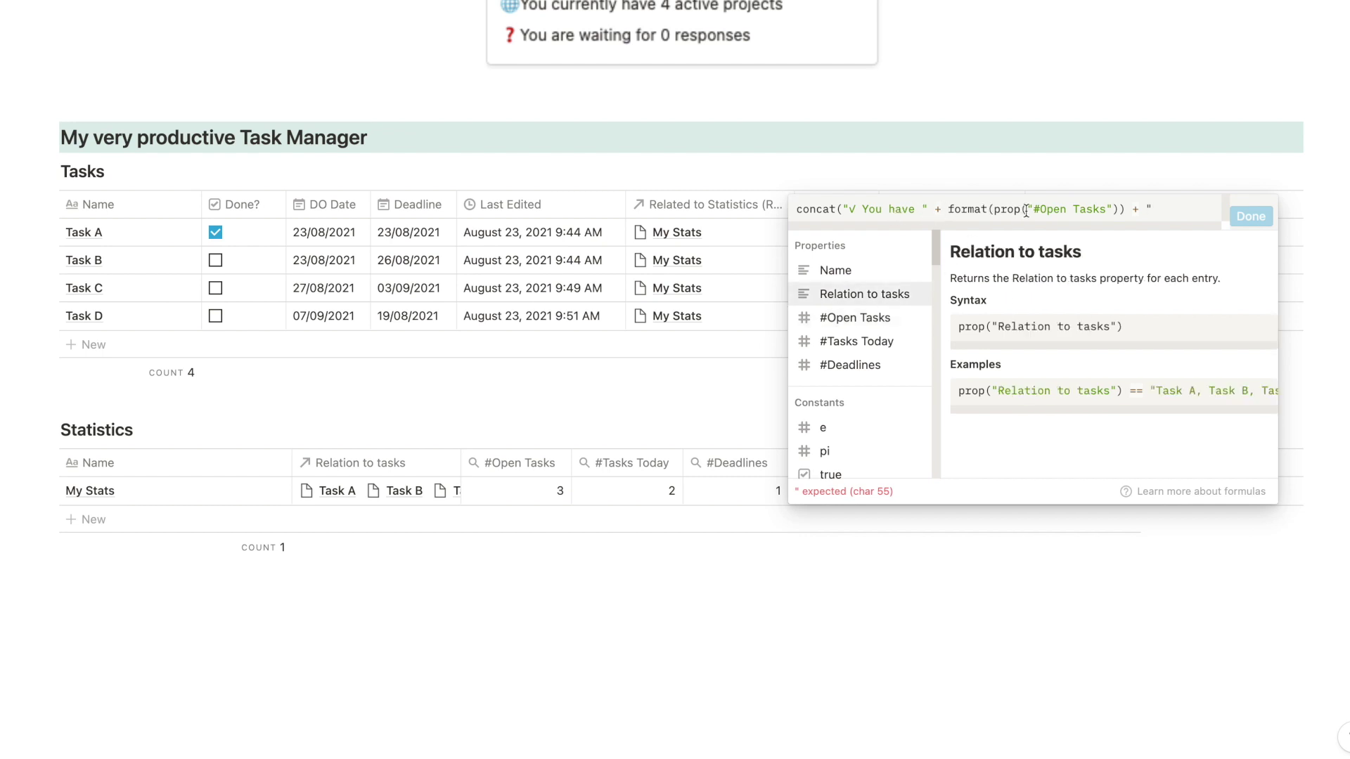
{"action": "type", "text": " open task"}
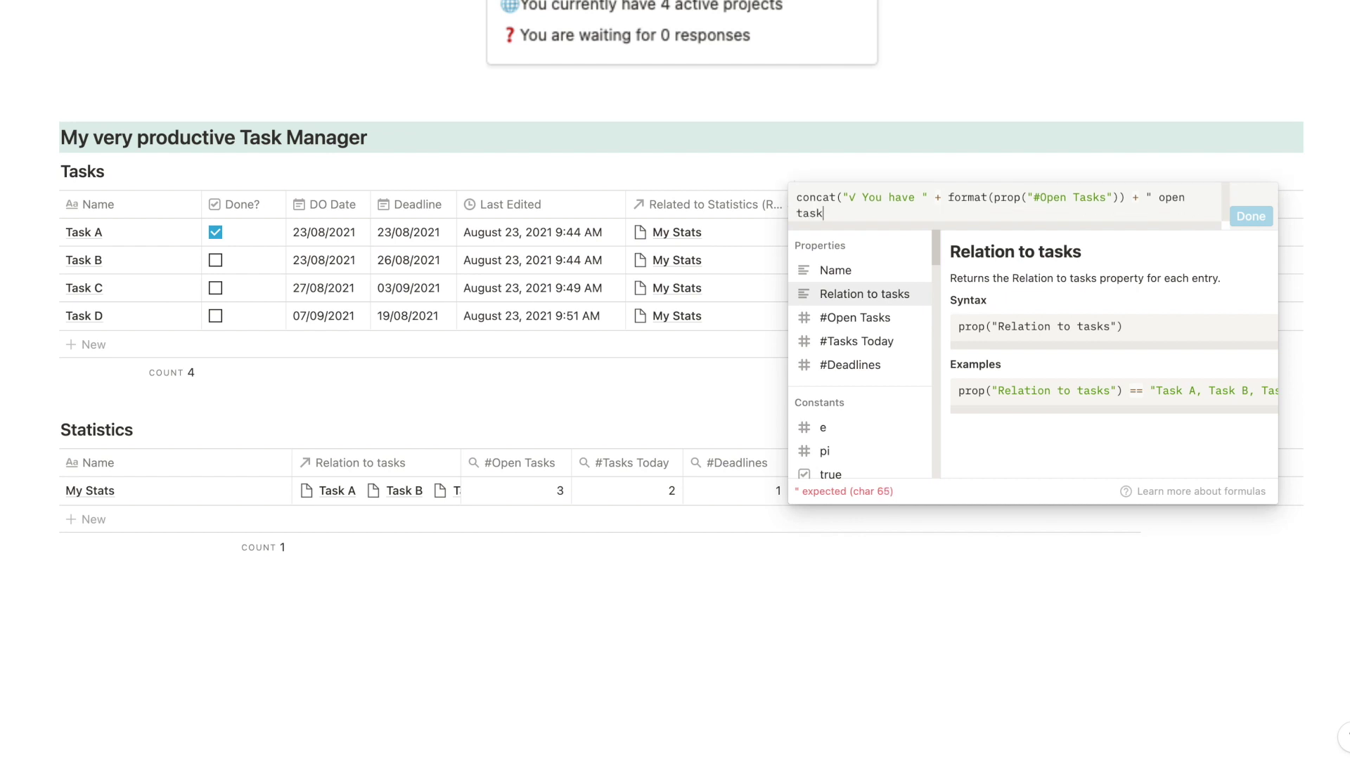
{"action": "type", "text": "s\")"}
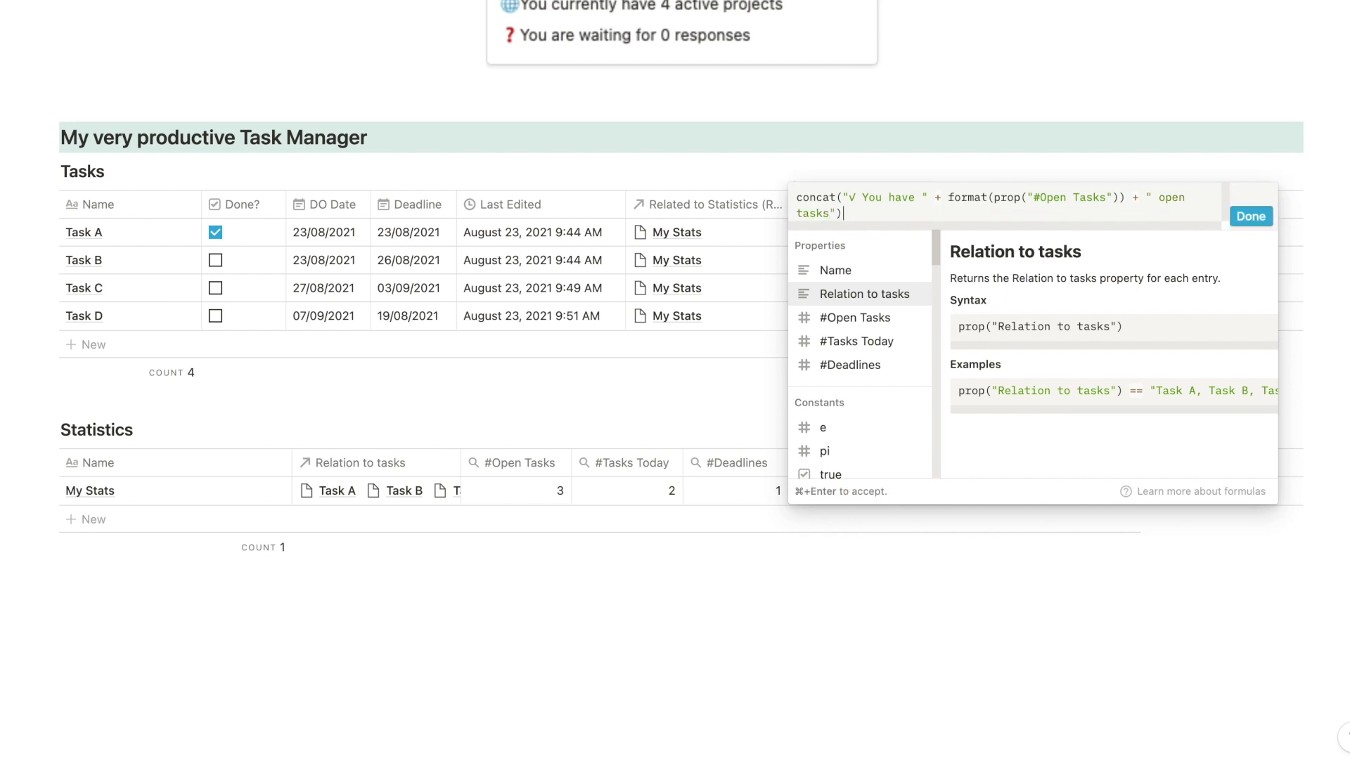
{"action": "left_click", "coordinate": [1252, 217]}
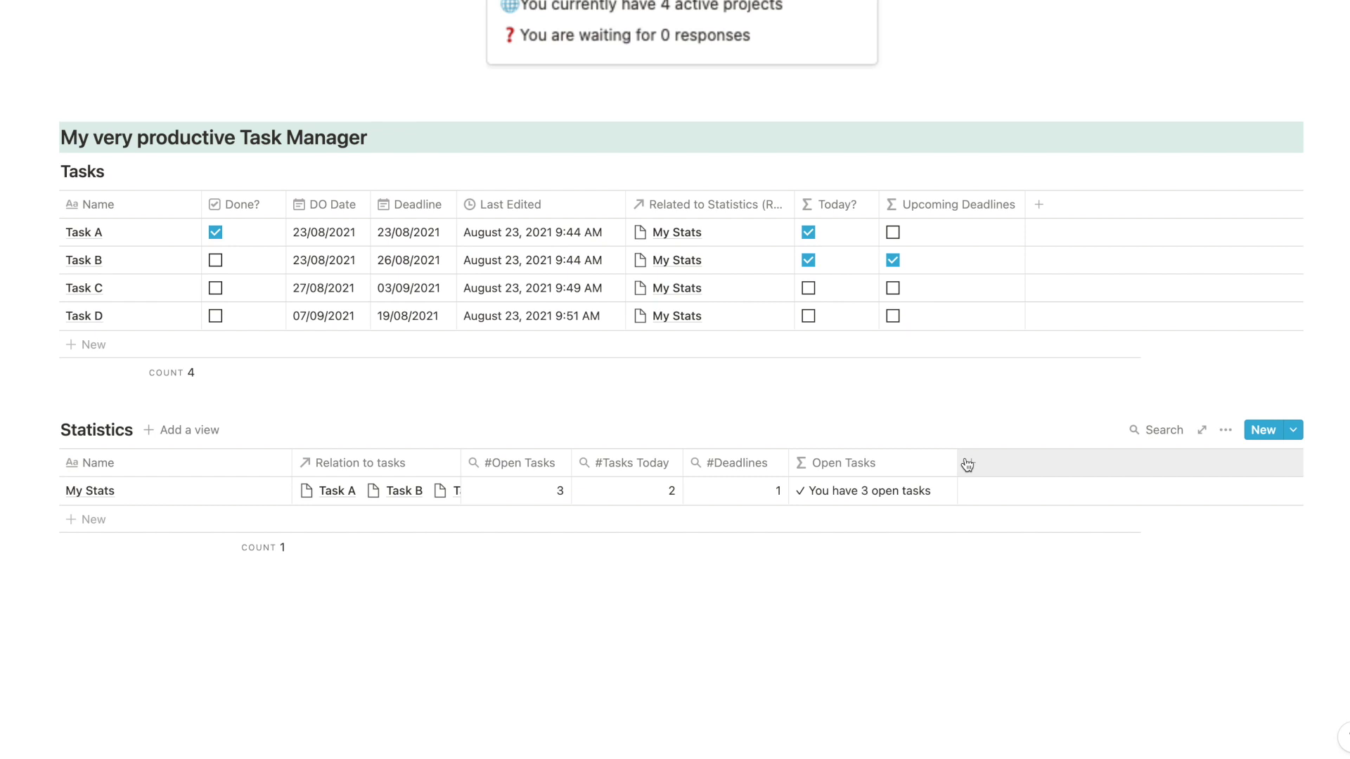
{"action": "left_click", "coordinate": [906, 495]}
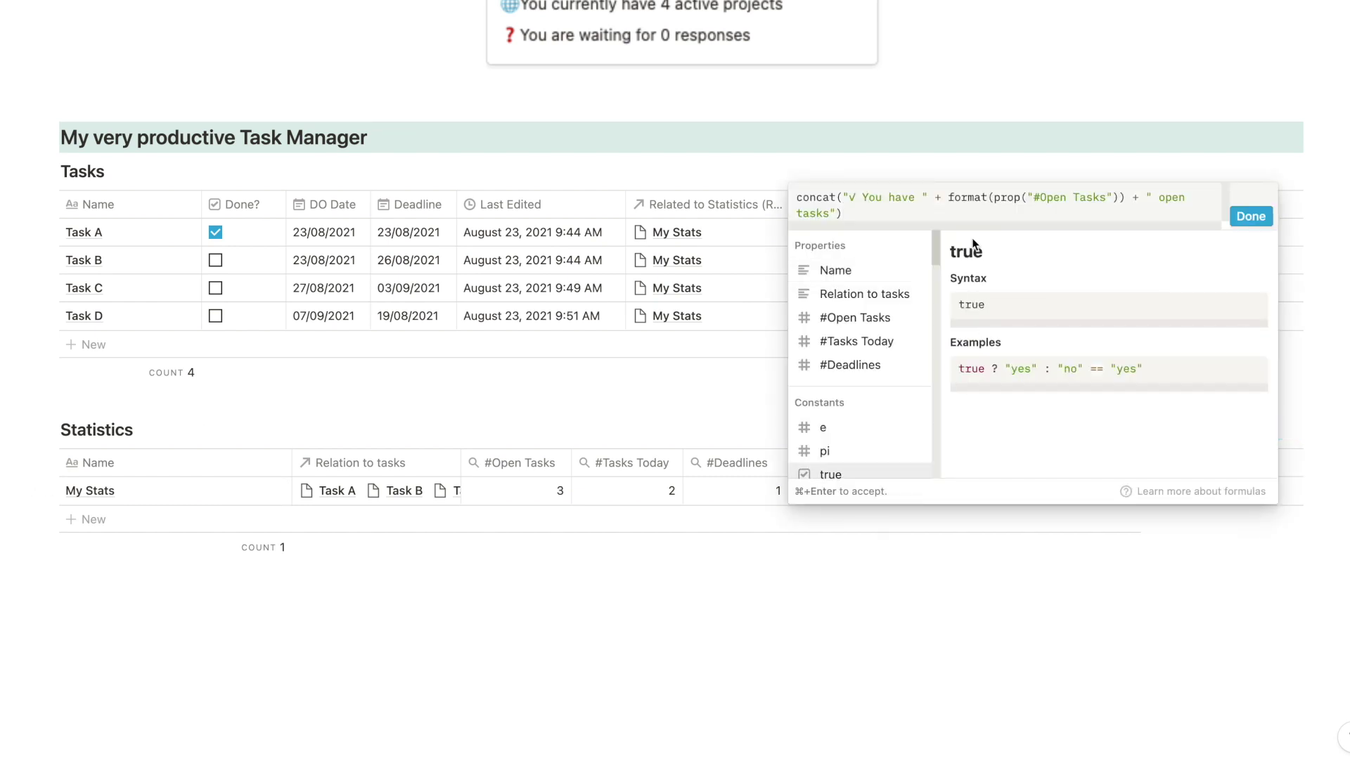
Copy the Open Tasks formula and add a Formula property named Tasks Today to Statistics
{"action": "key", "text": "super+a"}
{"action": "key", "text": "super+c"}
{"action": "left_click", "coordinate": [925, 652]}
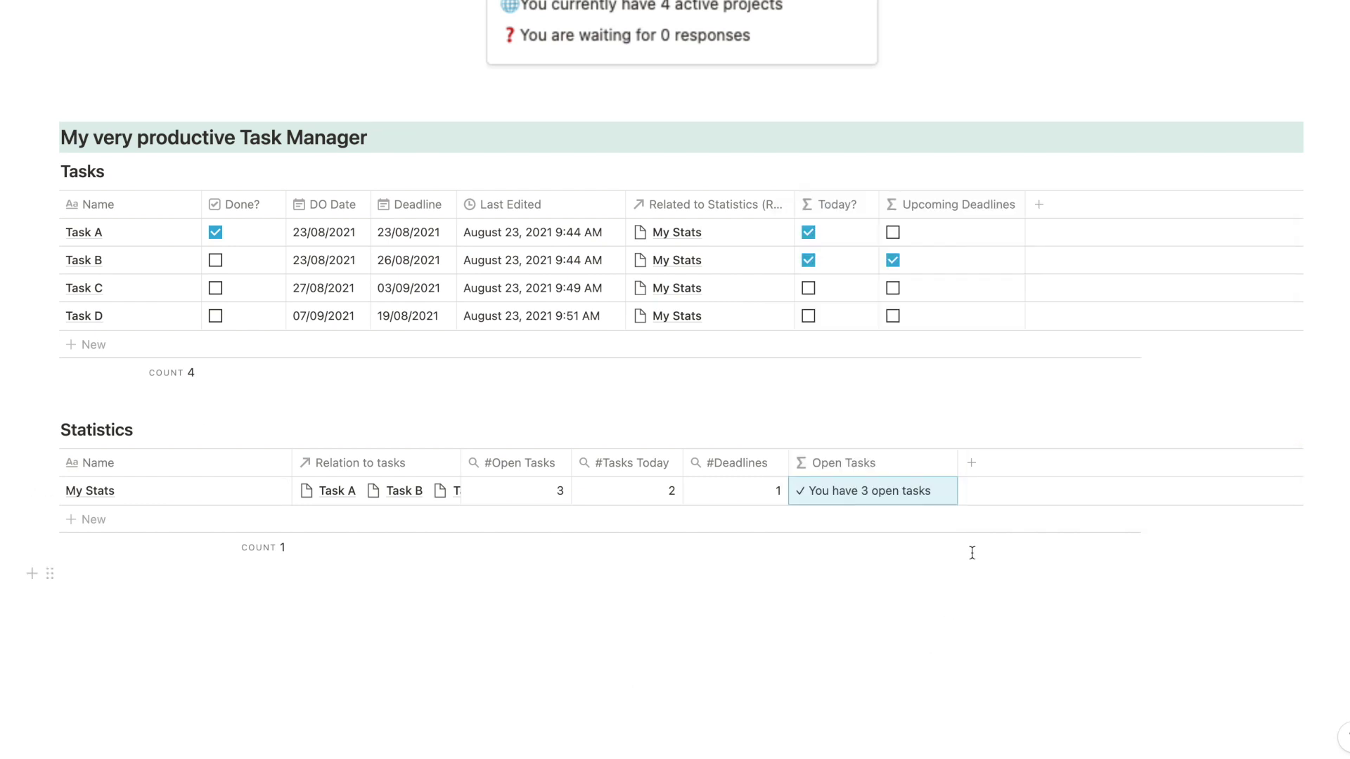
{"action": "left_click", "coordinate": [988, 462]}
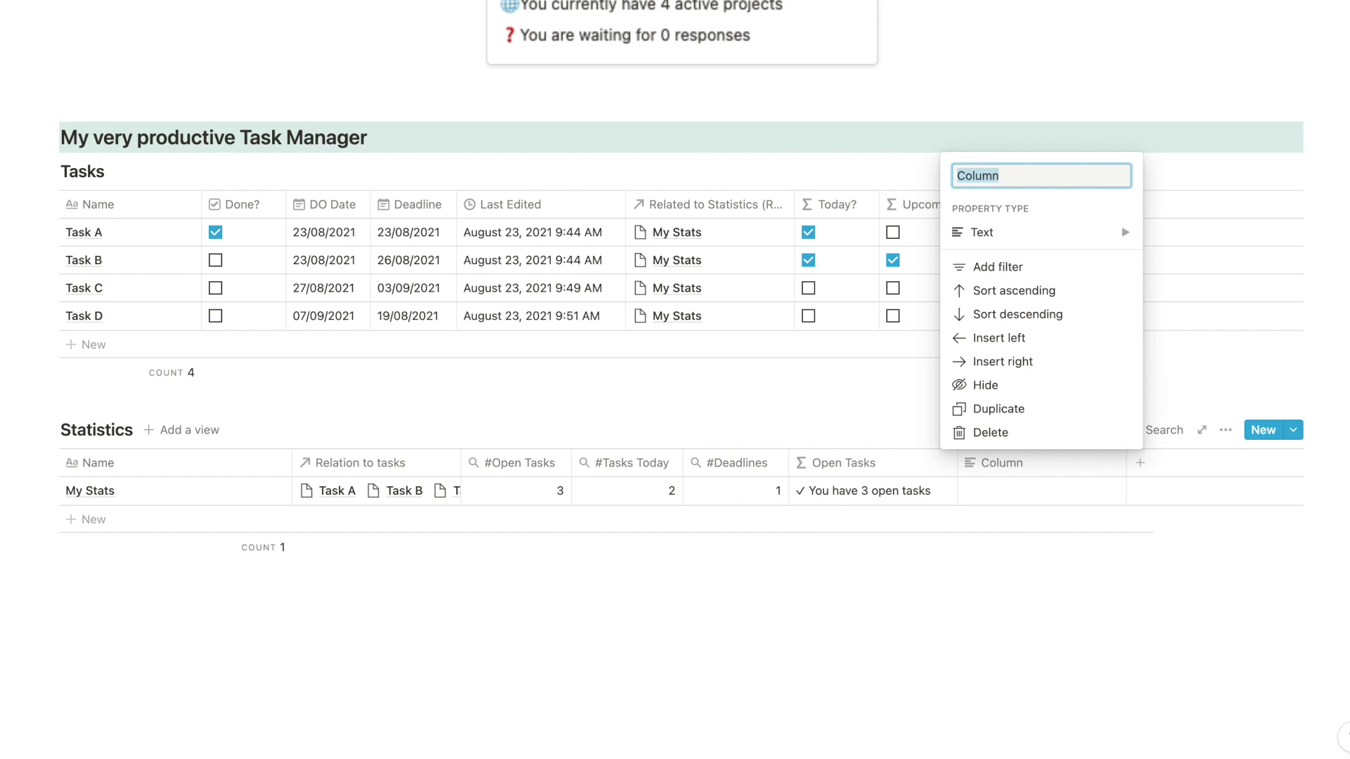
{"action": "type", "text": "Tasks Today"}
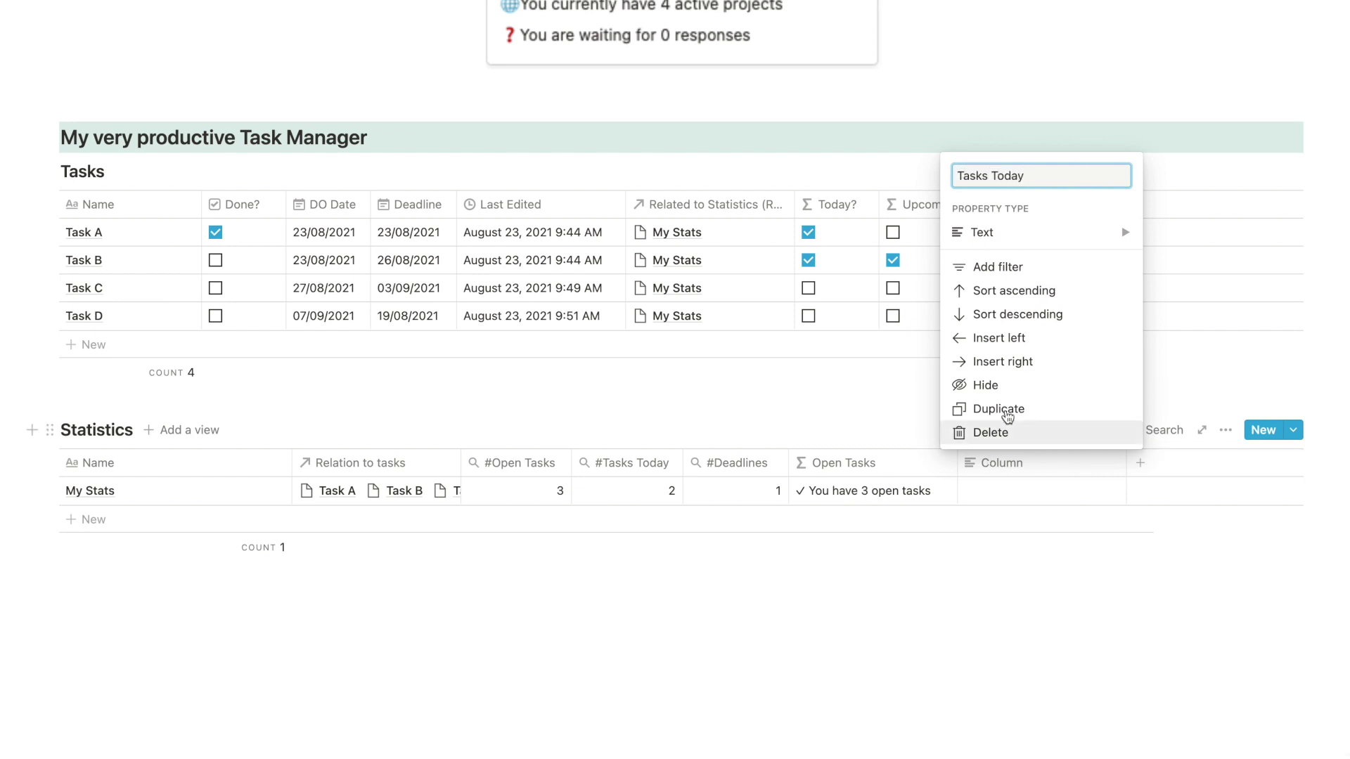
{"action": "mouse_move", "coordinate": [1121, 232]}
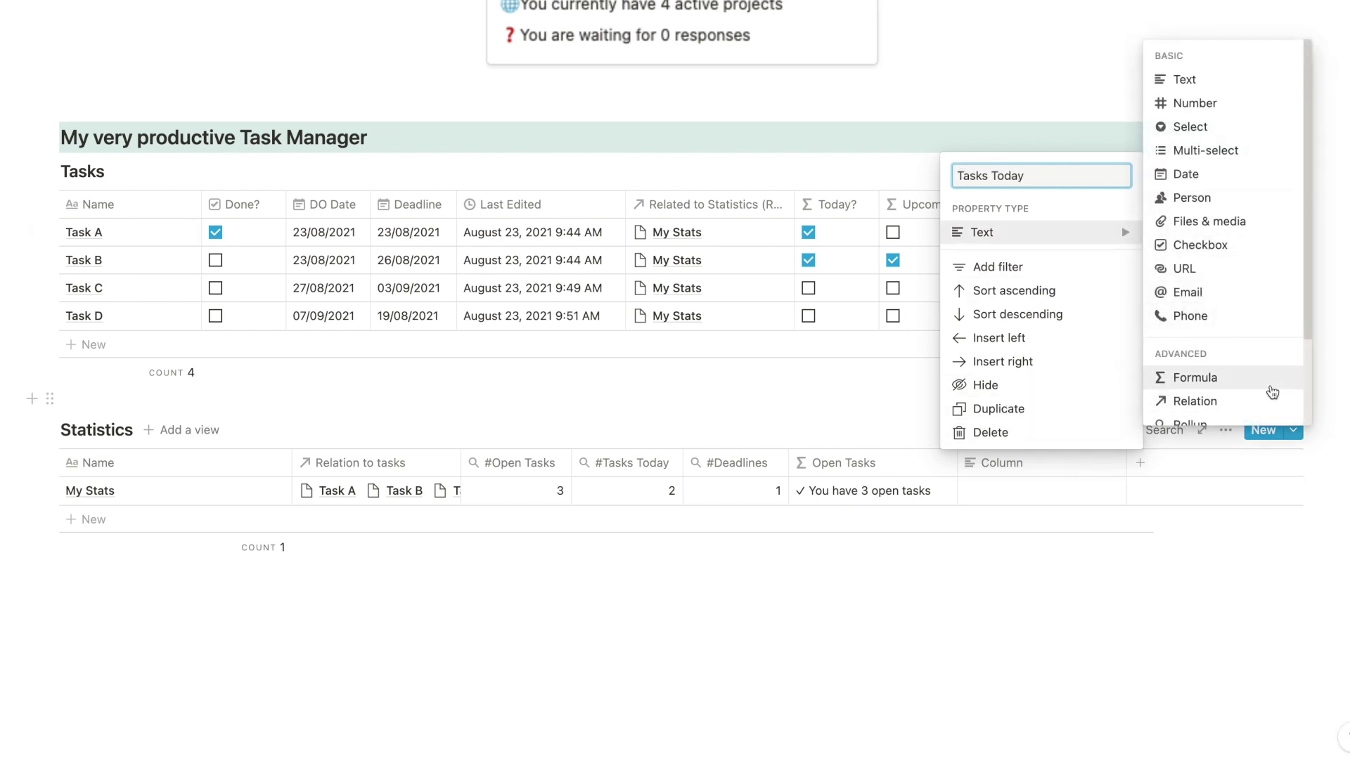
{"action": "left_click", "coordinate": [1265, 379]}
{"action": "left_click", "coordinate": [1094, 491]}
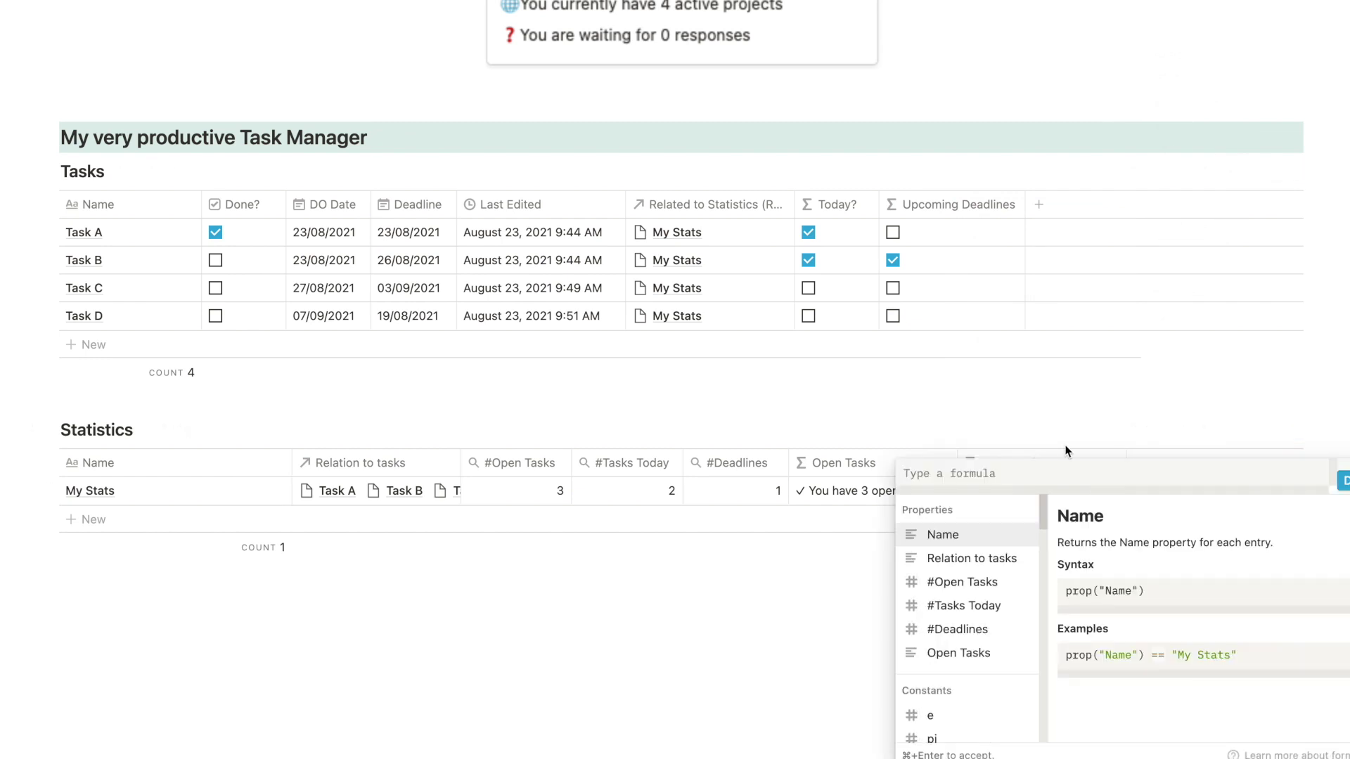
Paste the copied formula and swap the #Open Tasks reference for #Tasks Today
{"action": "key", "text": "super+v"}
{"action": "left_click", "coordinate": [1100, 462]}
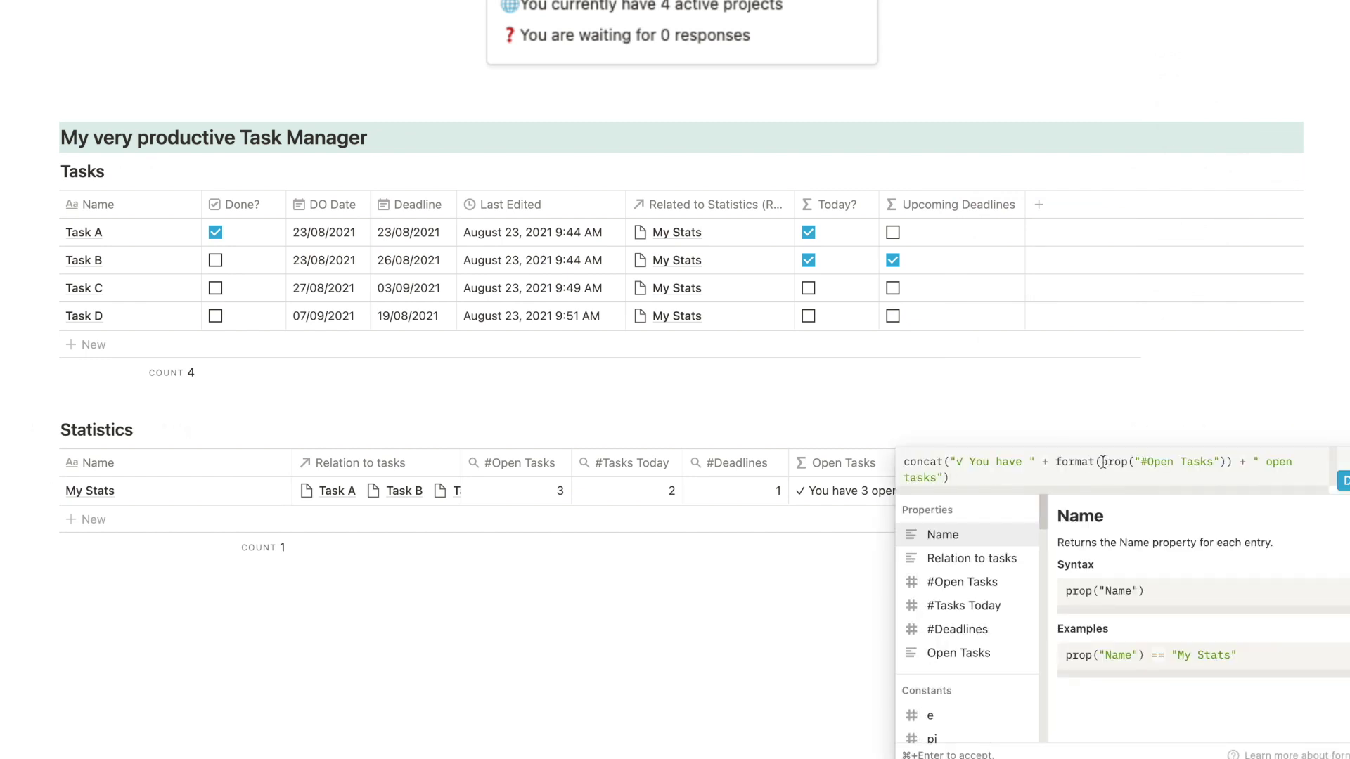
{"action": "key", "text": "super+shift+Left"}
{"action": "left_click_drag", "start_coordinate": [1226, 462], "coordinate": [1100, 461]}
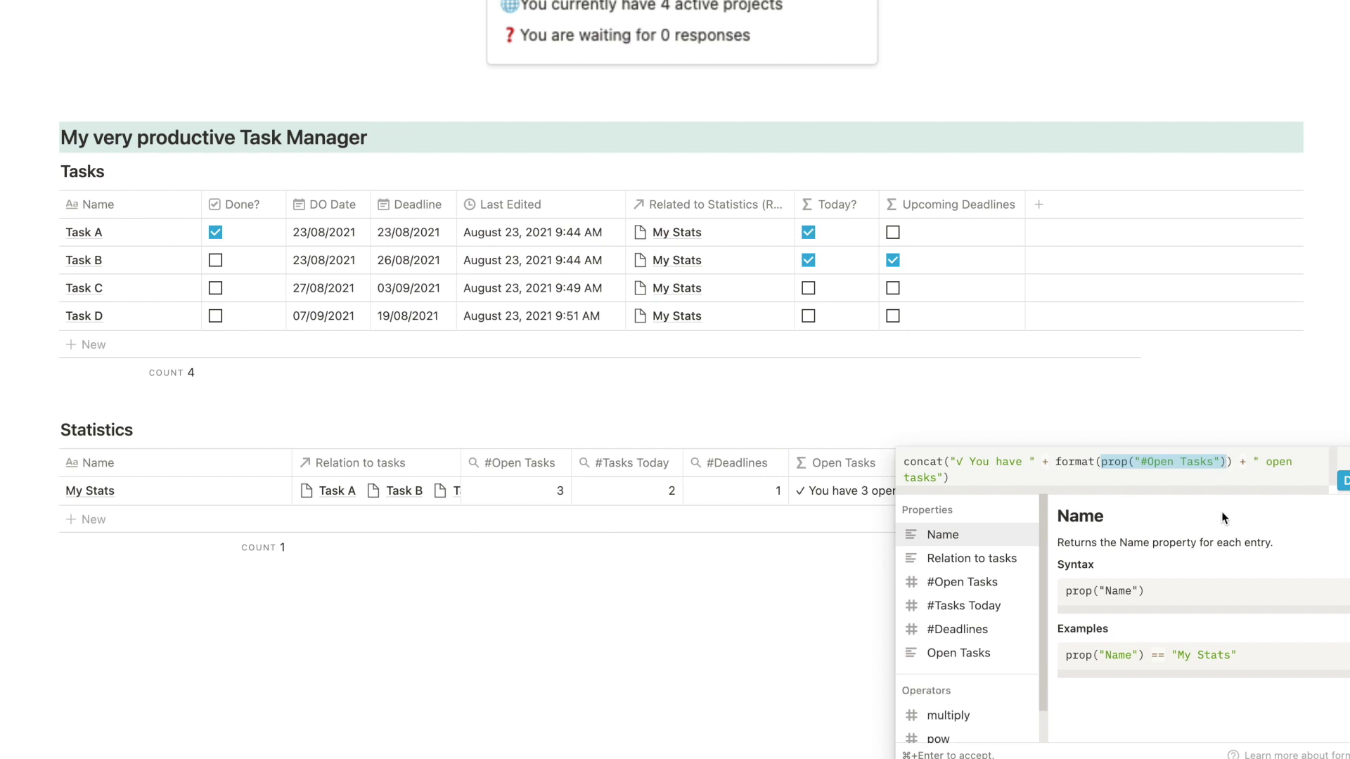
{"action": "key", "text": "BackSpace"}
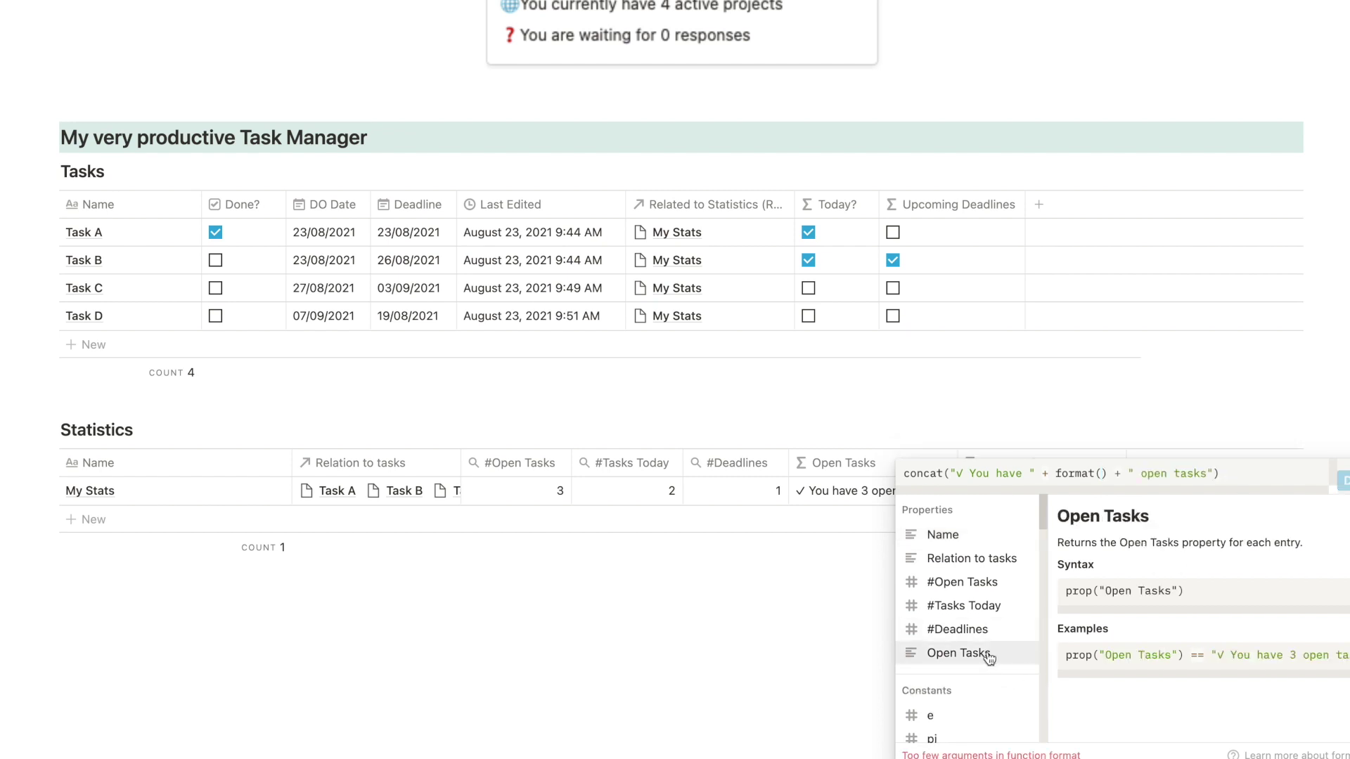
{"action": "left_click", "coordinate": [984, 605]}
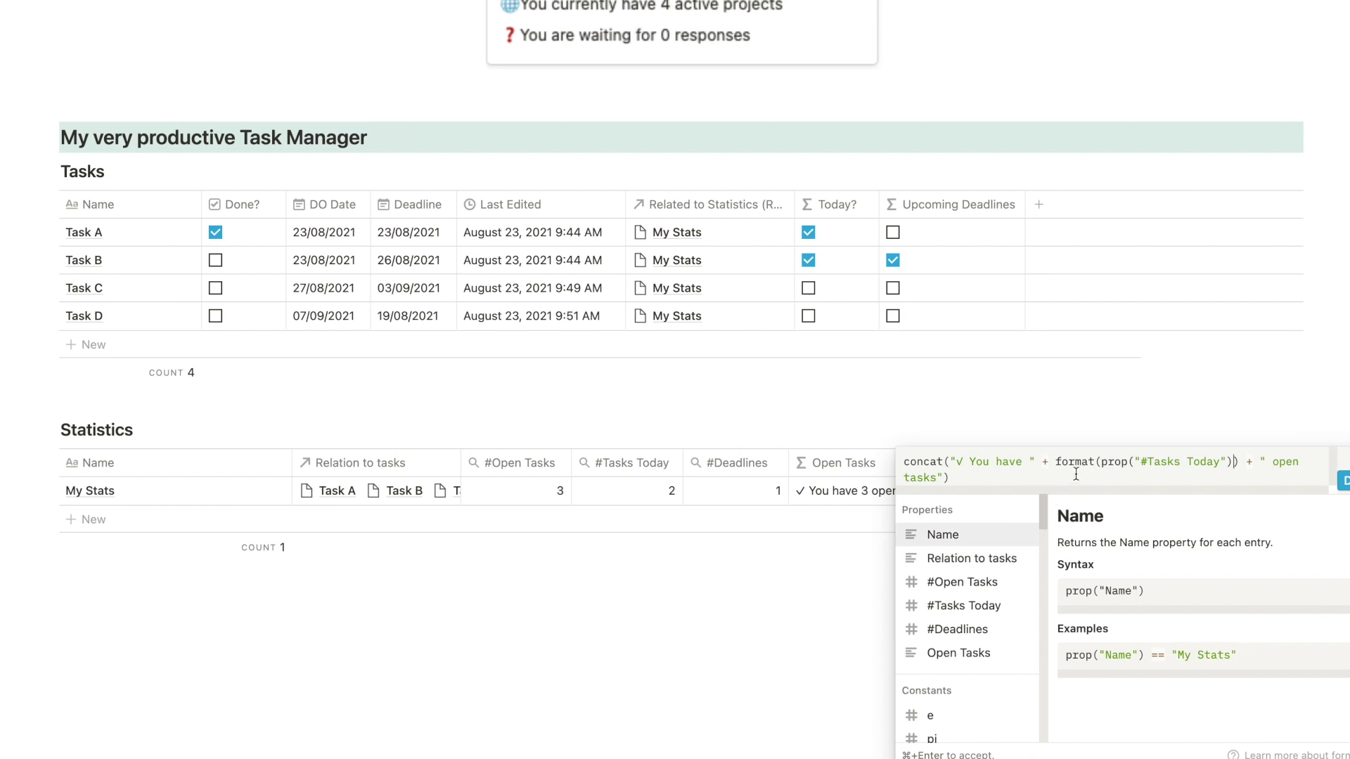
Reword the ending to ' tasks today' and replace the check mark with a 📅 emoji
{"action": "double_click", "coordinate": [1283, 461]}
{"action": "key", "text": "BackSpace"}
{"action": "key", "text": "BackSpace"}
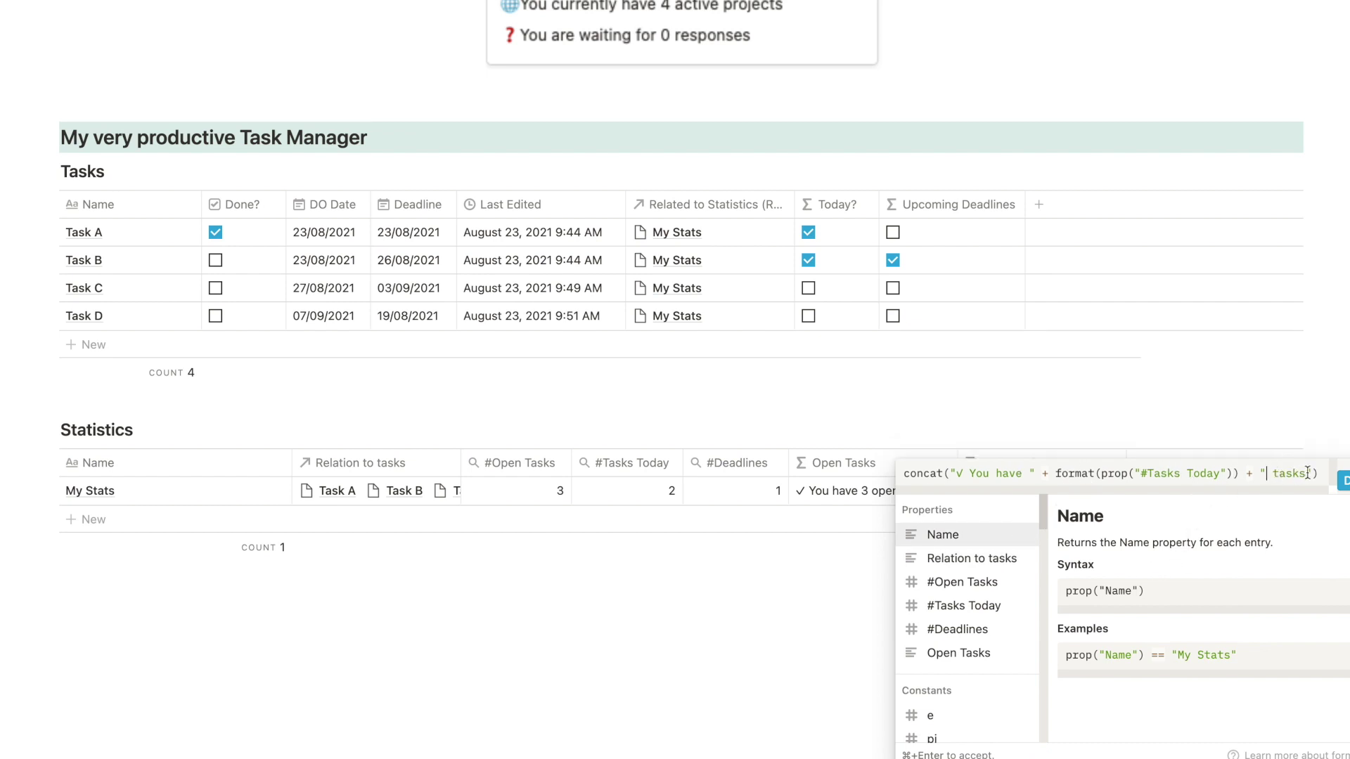
{"action": "type", "text": "today"}
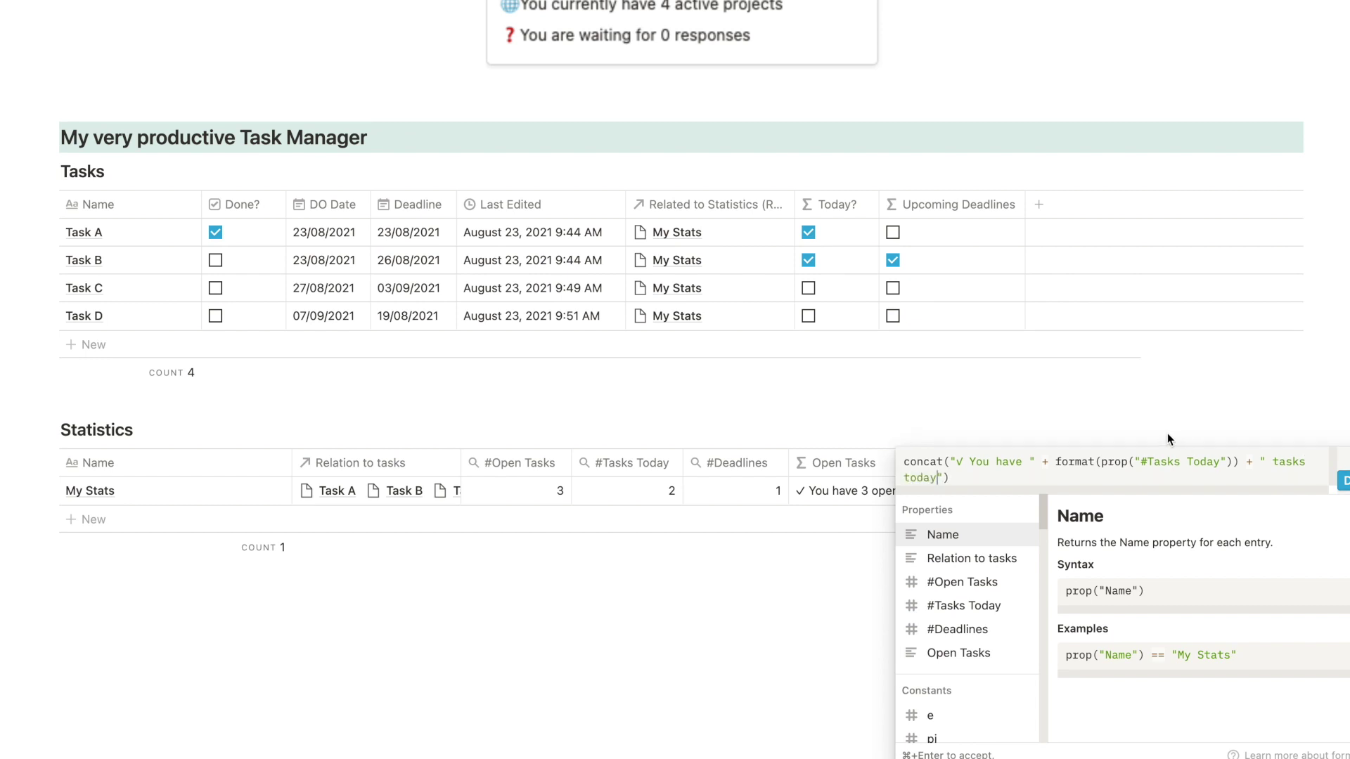
{"action": "left_click", "coordinate": [965, 461]}
{"action": "key", "text": "BackSpace"}
{"action": "key", "text": "ctrl+super+space"}
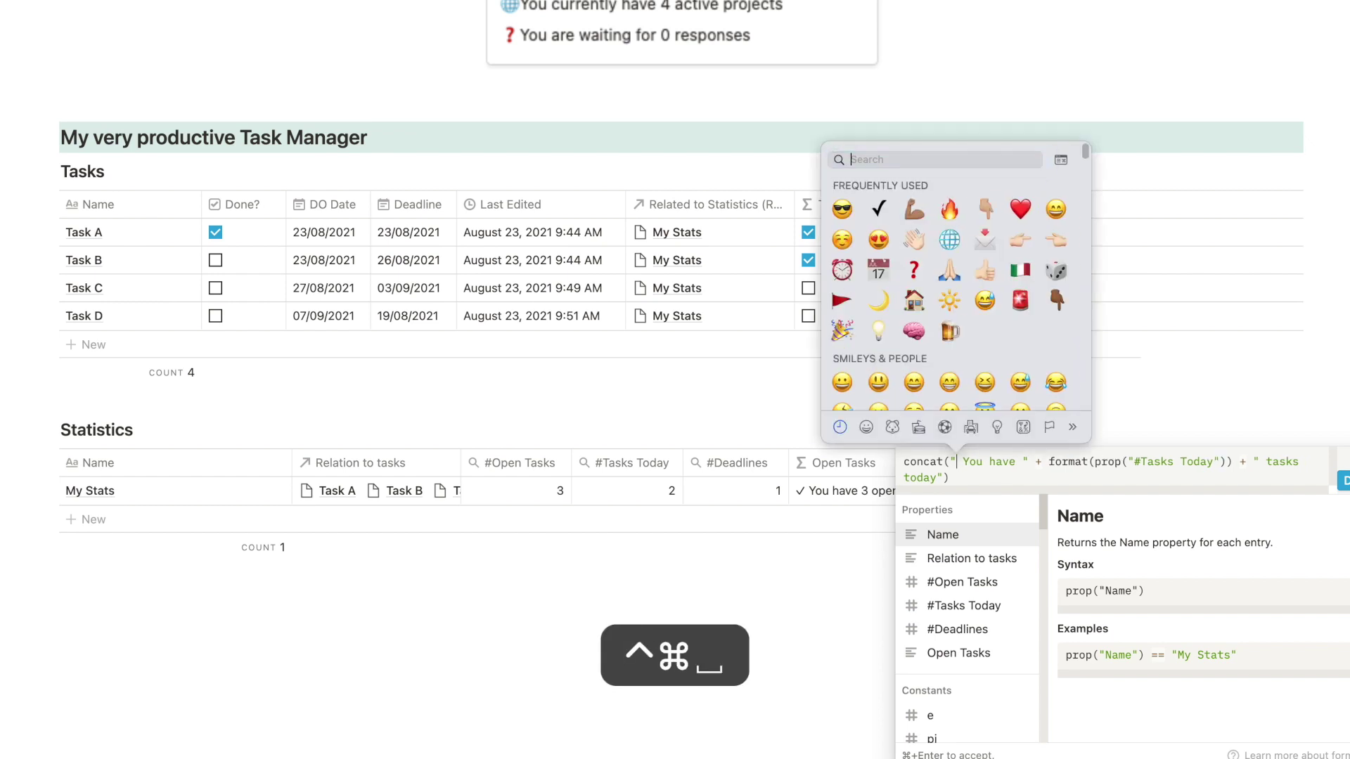
{"action": "left_click", "coordinate": [877, 270]}
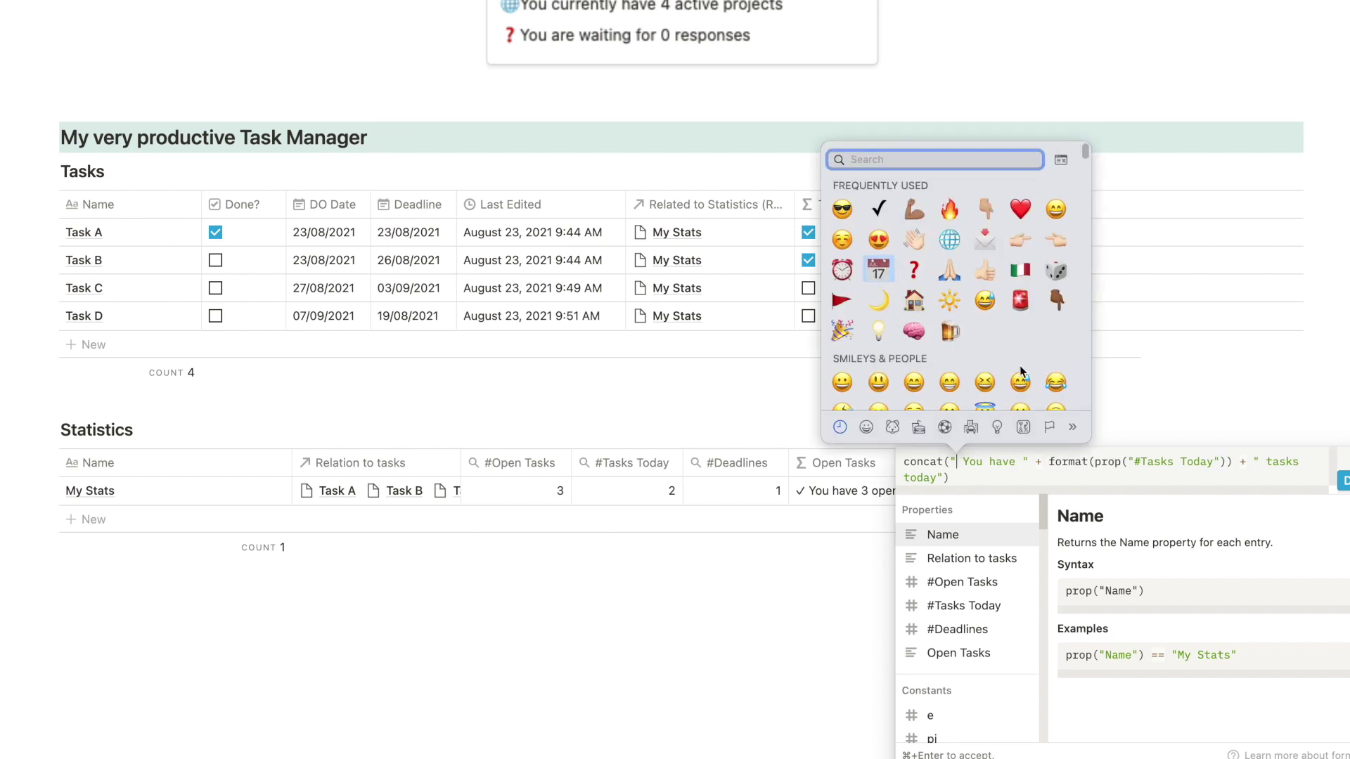
Apply the Tasks Today formula and add a Formula property named Deadlines
{"action": "left_click", "coordinate": [1341, 481]}
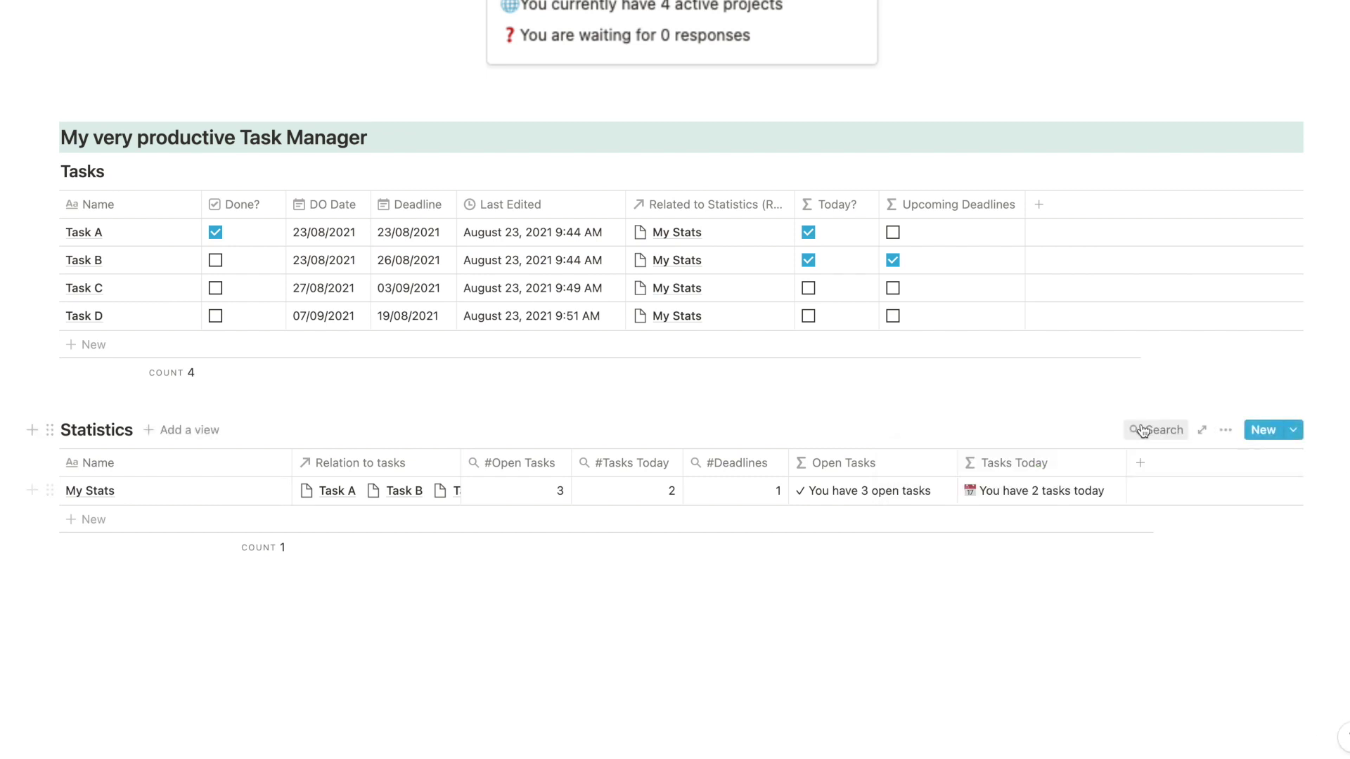
{"action": "left_click", "coordinate": [1139, 463]}
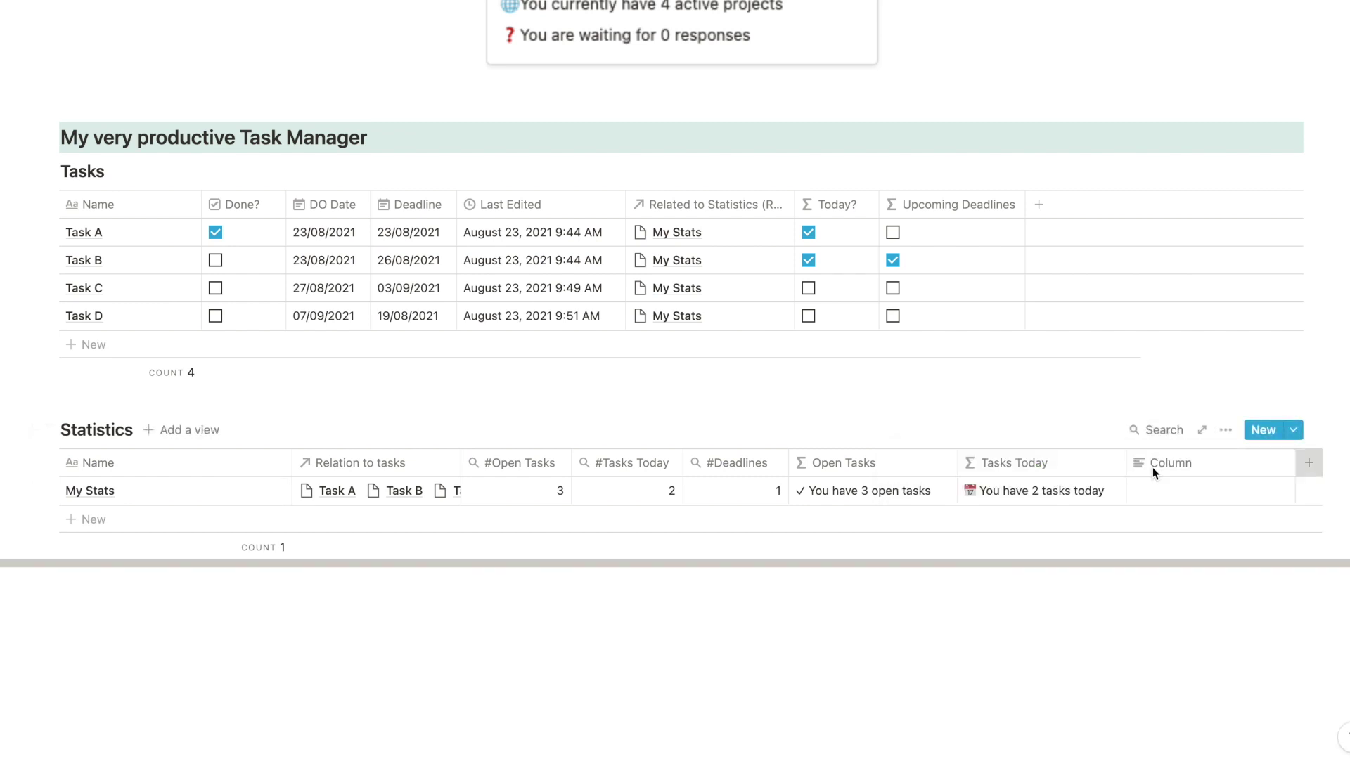
{"action": "type", "text": "Deadlines"}
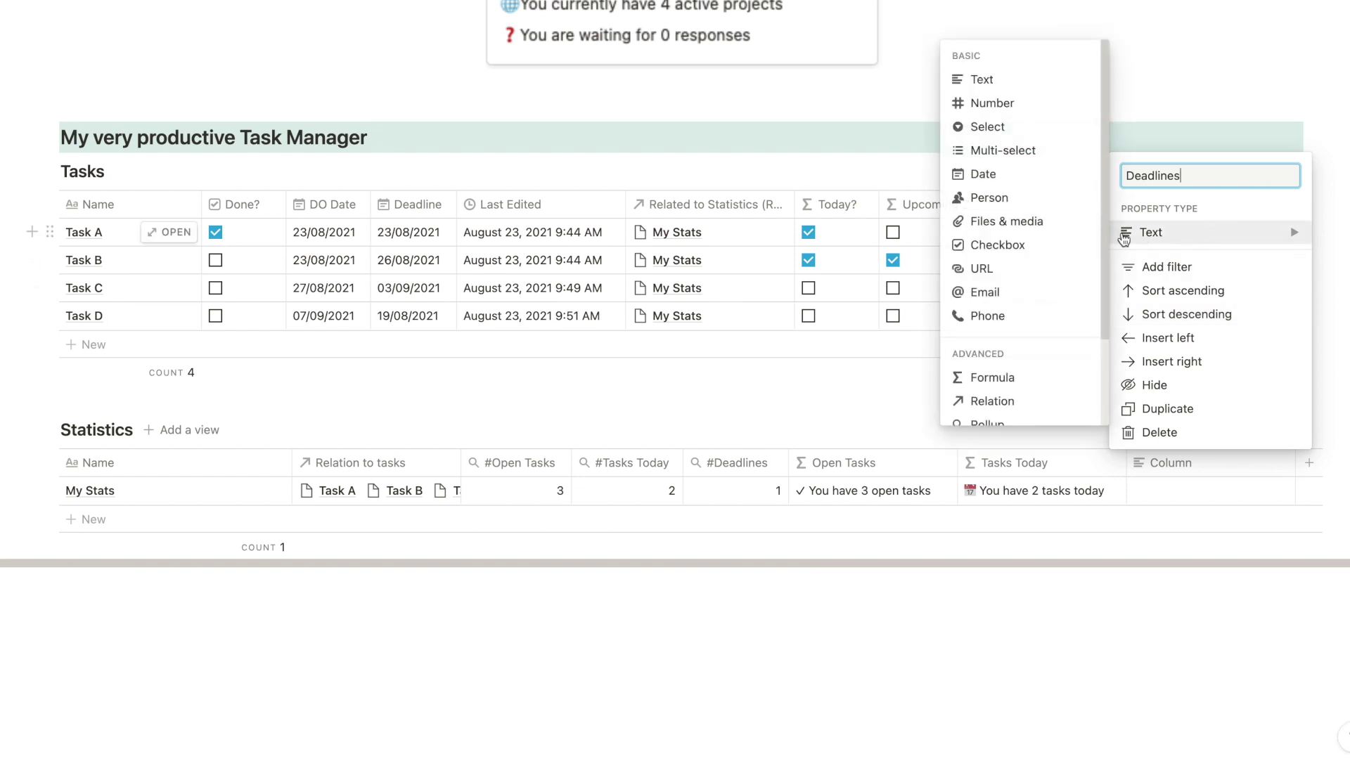
{"action": "left_click", "coordinate": [1029, 378]}
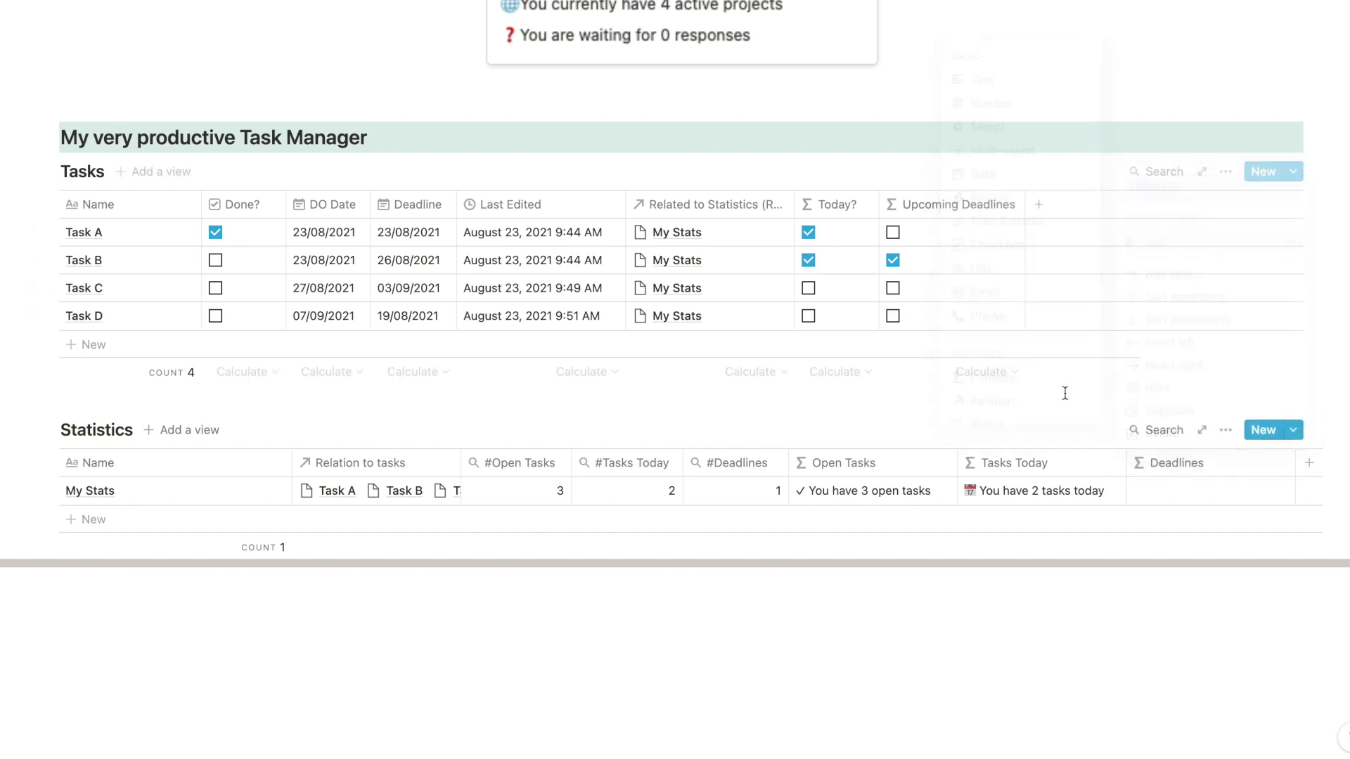
{"action": "left_click", "coordinate": [1150, 491]}
Paste the sentence formula, reference #Deadlines, and replace the check mark with ⏰
{"action": "type", "text": "concat(\"✓ You have \" + format(prop(\"#Open Tasks\")) + \" open tasks\")"}
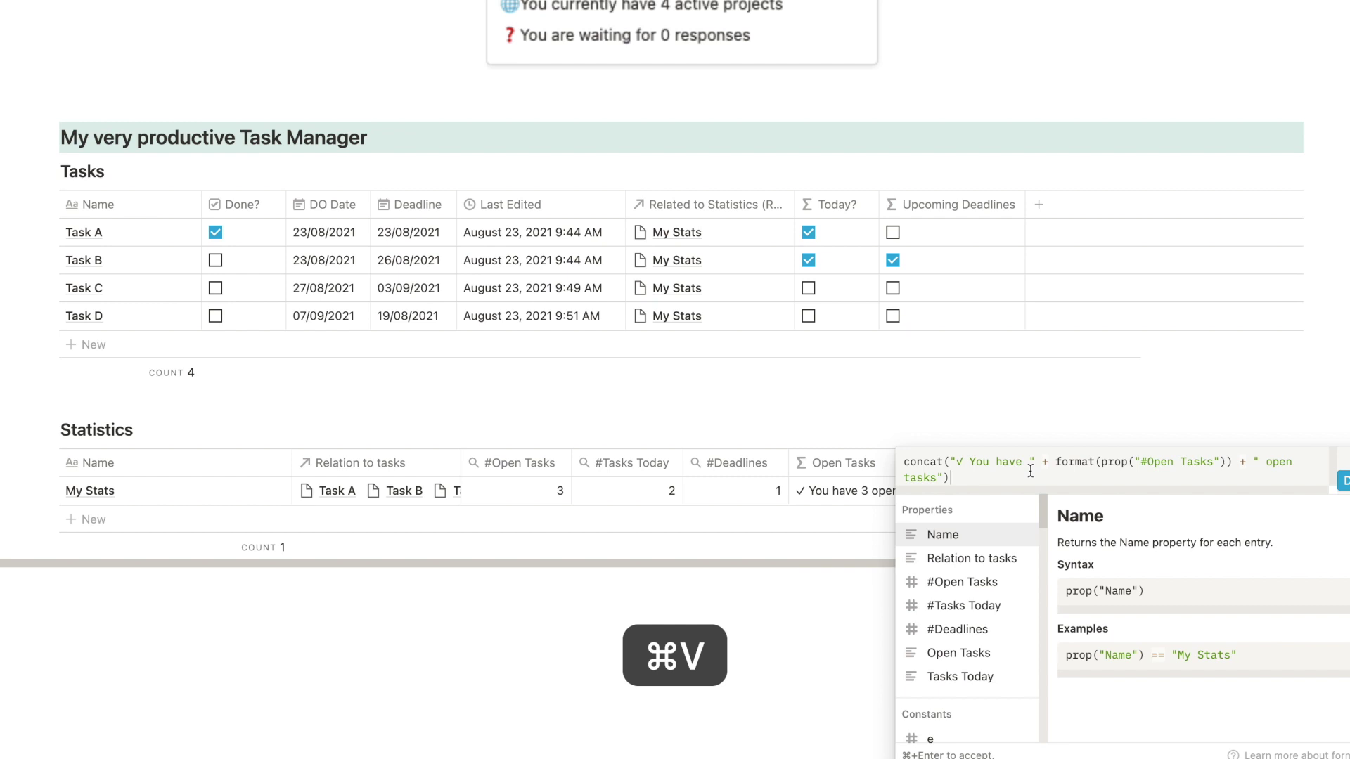
{"action": "left_click_drag", "start_coordinate": [1102, 463], "coordinate": [1228, 465]}
{"action": "key", "text": "BackSpace"}
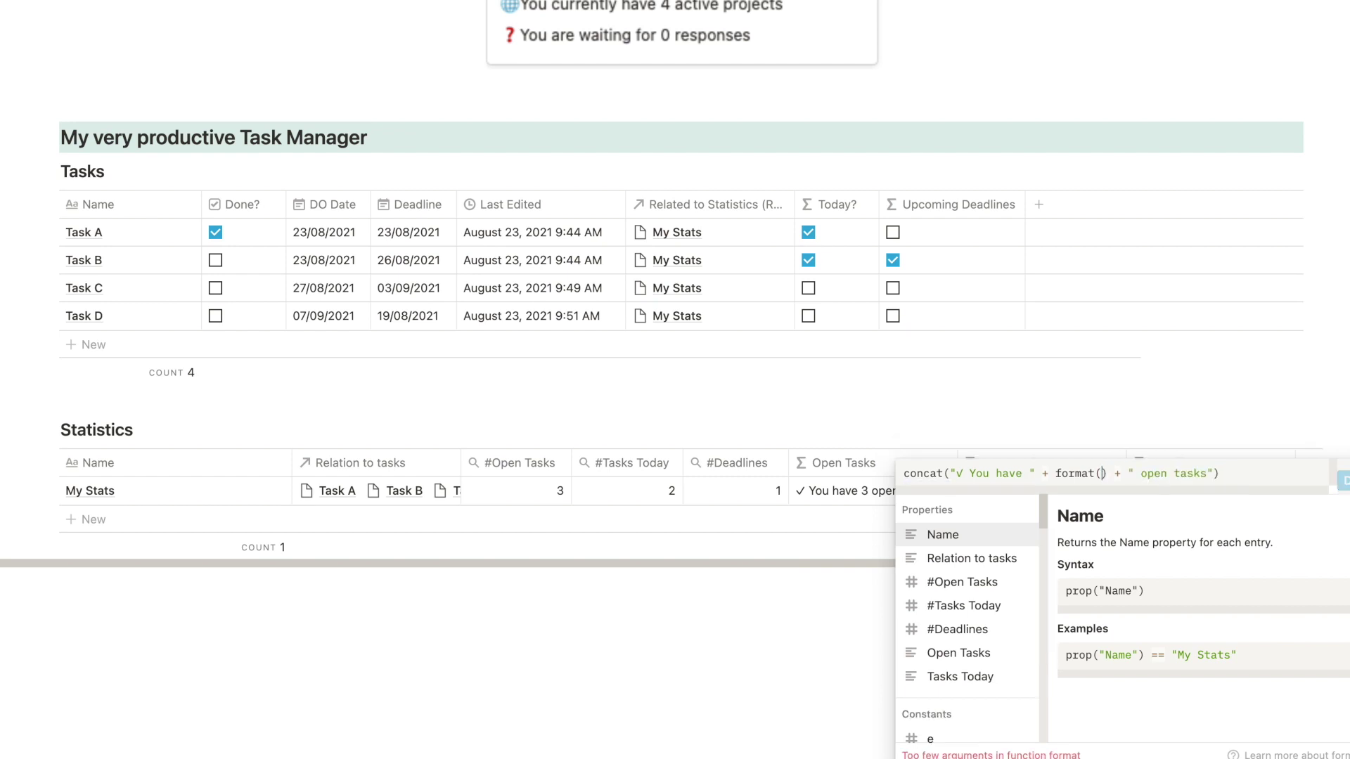
{"action": "left_click", "coordinate": [942, 629]}
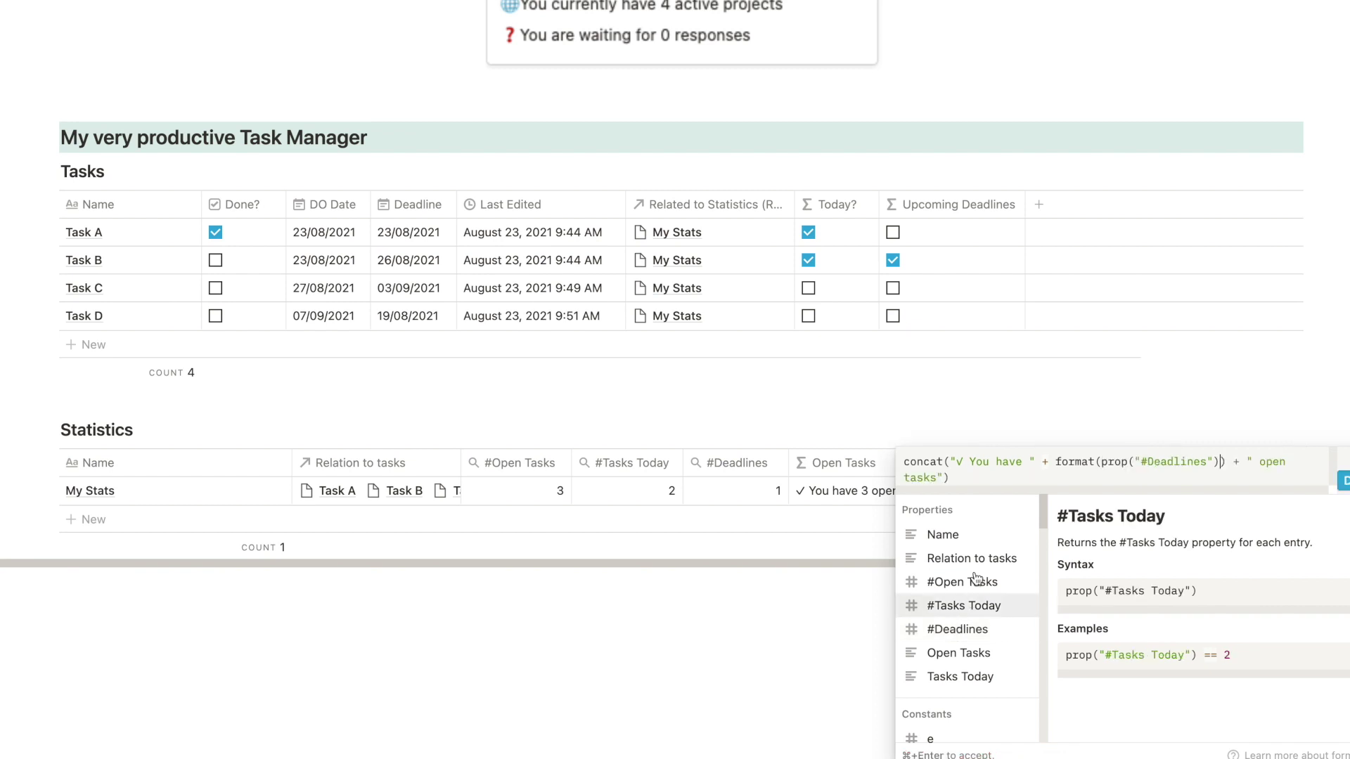
{"action": "left_click", "coordinate": [966, 461]}
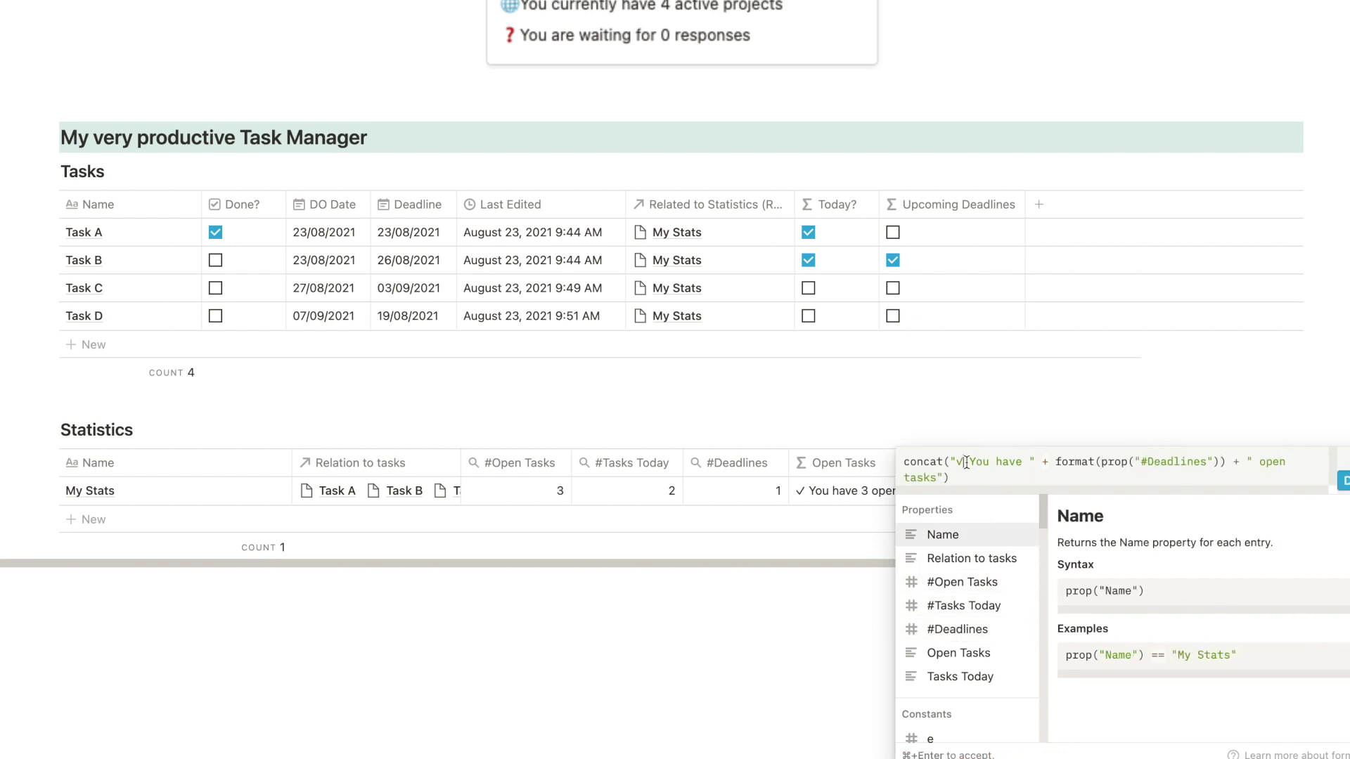
{"action": "key", "text": "BackSpace"}
{"action": "key", "text": "ctrl+super+space"}
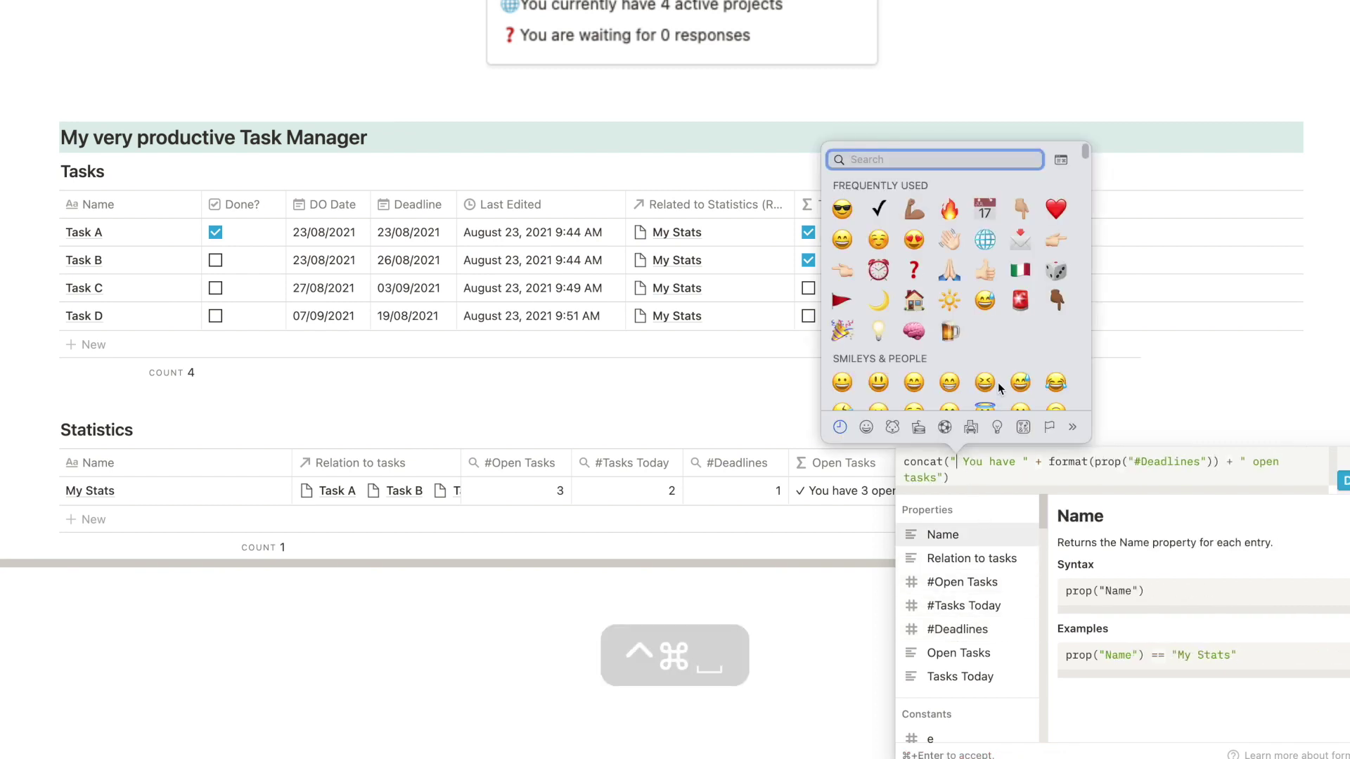
{"action": "left_click", "coordinate": [887, 273]}
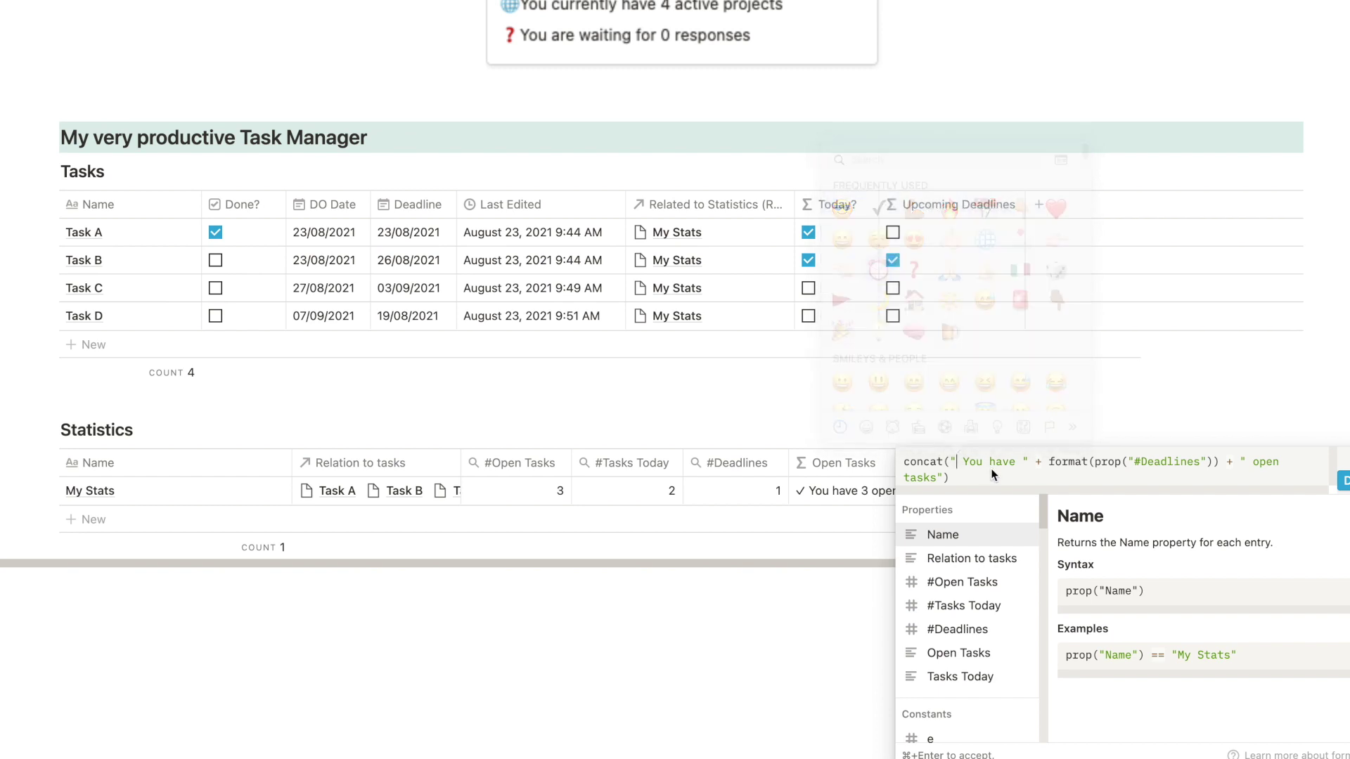
End the sentence with ' upcoming deadlines' instead of 'open tasks' and apply the formula
{"action": "double_click", "coordinate": [1276, 461]}
{"action": "type", "text": "upcoming deadlin"}
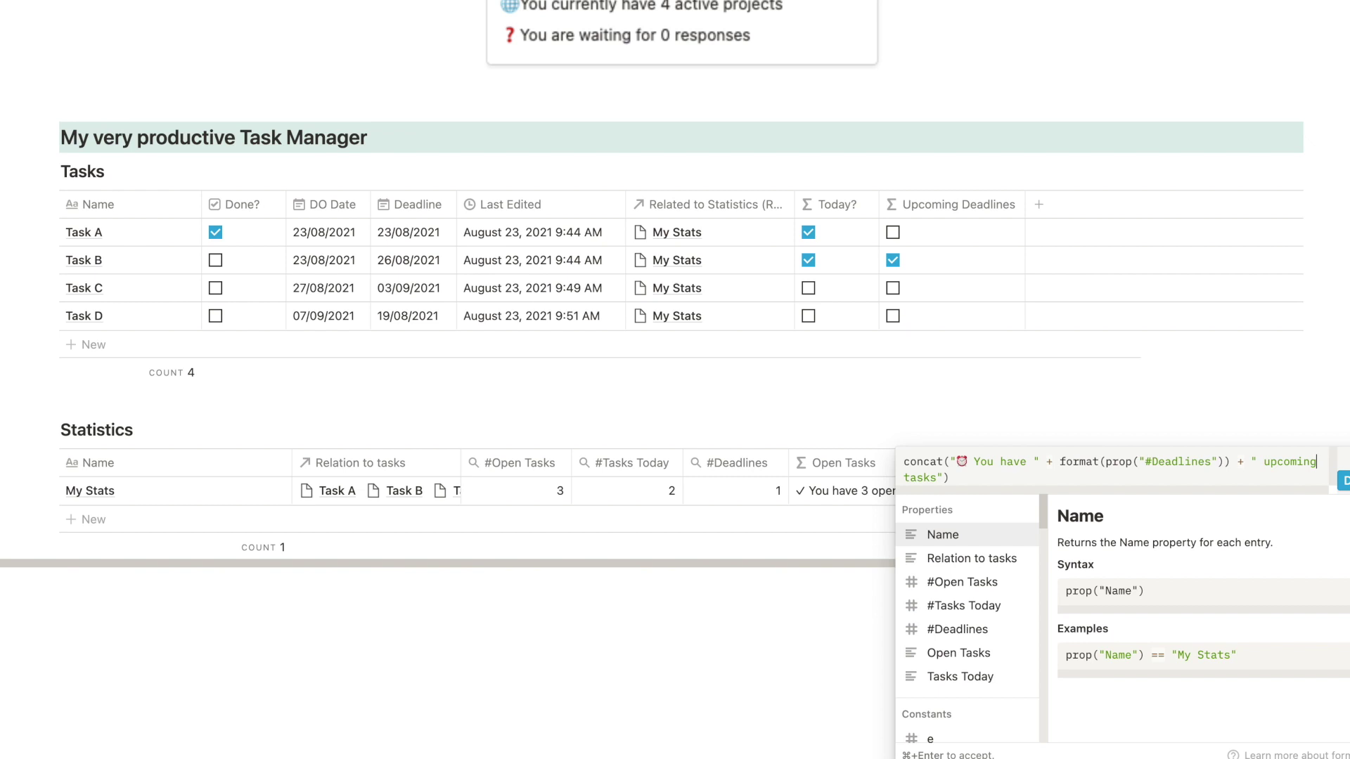
{"action": "type", "text": "es"}
{"action": "double_click", "coordinate": [990, 479]}
{"action": "key", "text": "BackSpace"}
{"action": "key", "text": "BackSpace"}
{"action": "key", "text": "BackSpace"}
{"action": "key", "text": "Return"}
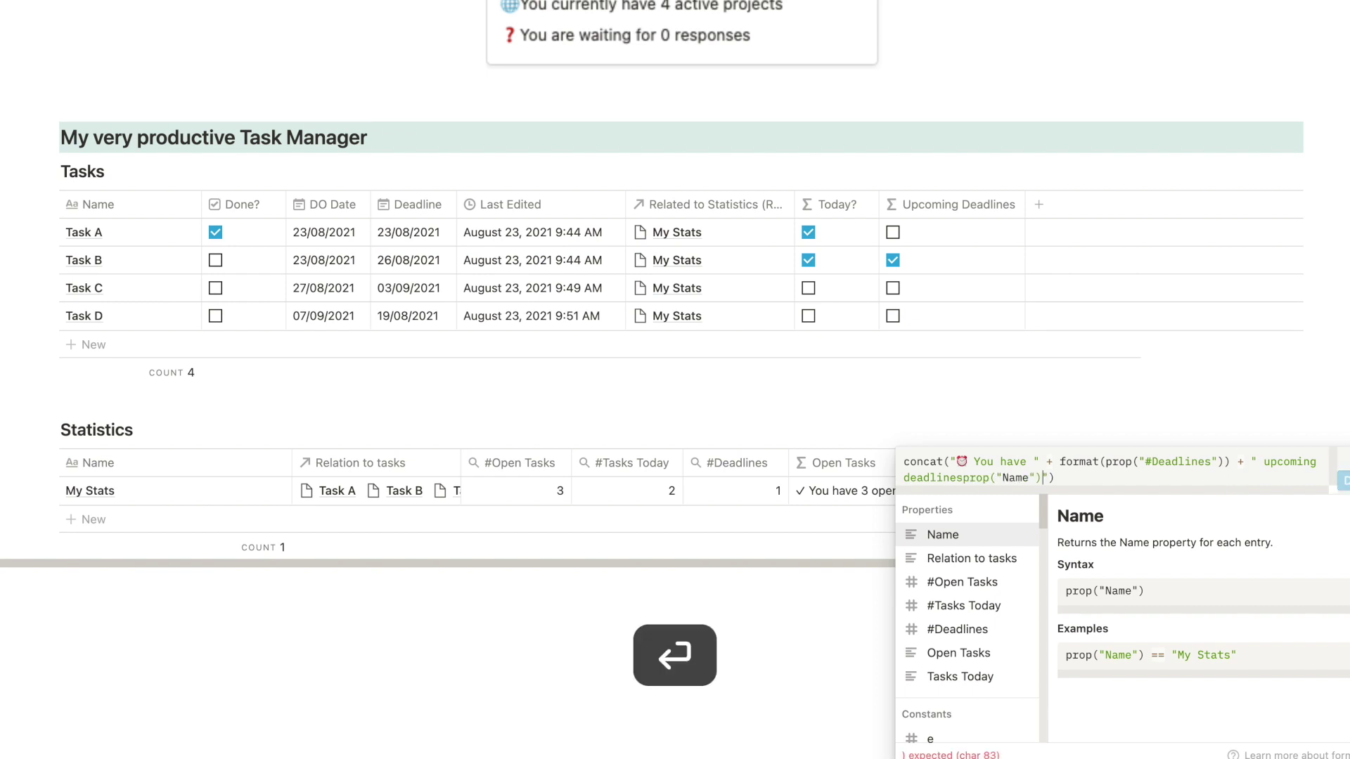
{"action": "key", "text": "super+z"}
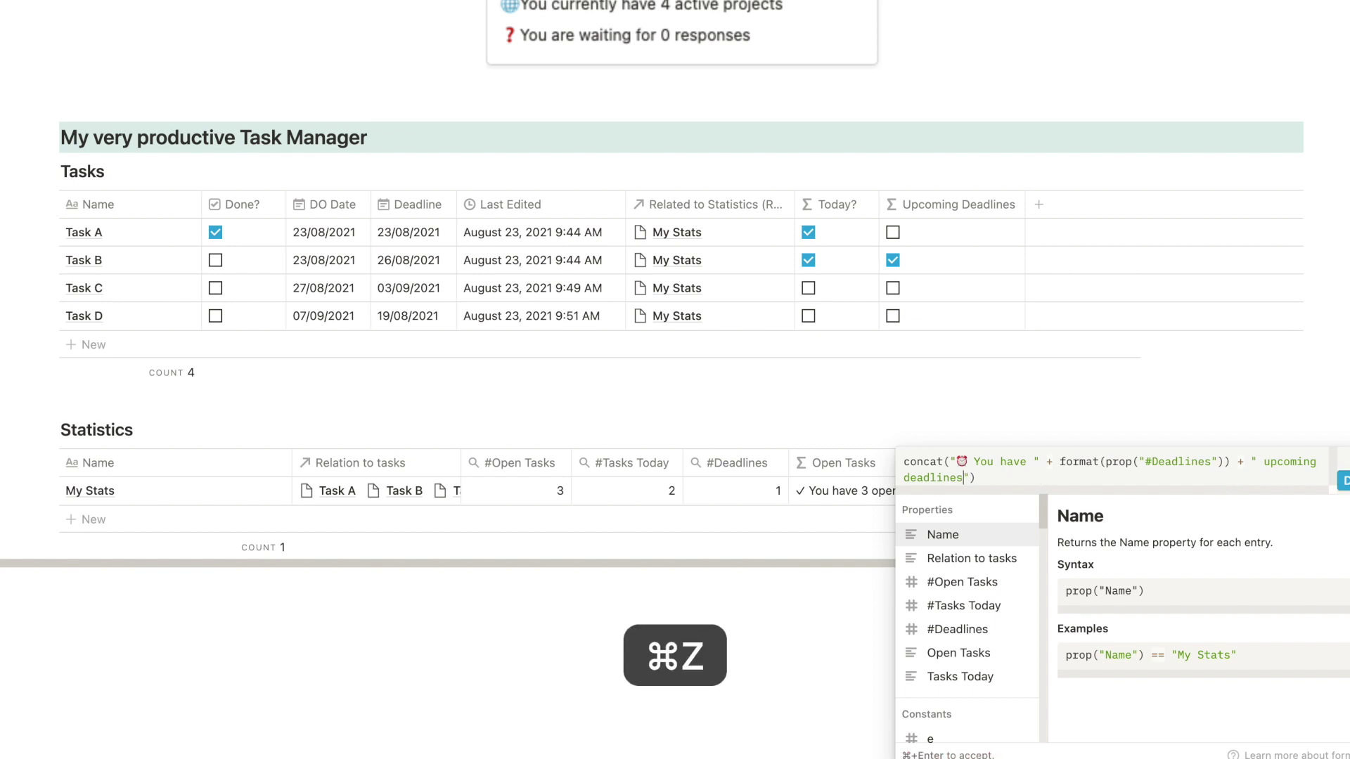
{"action": "left_click", "coordinate": [1188, 608]}
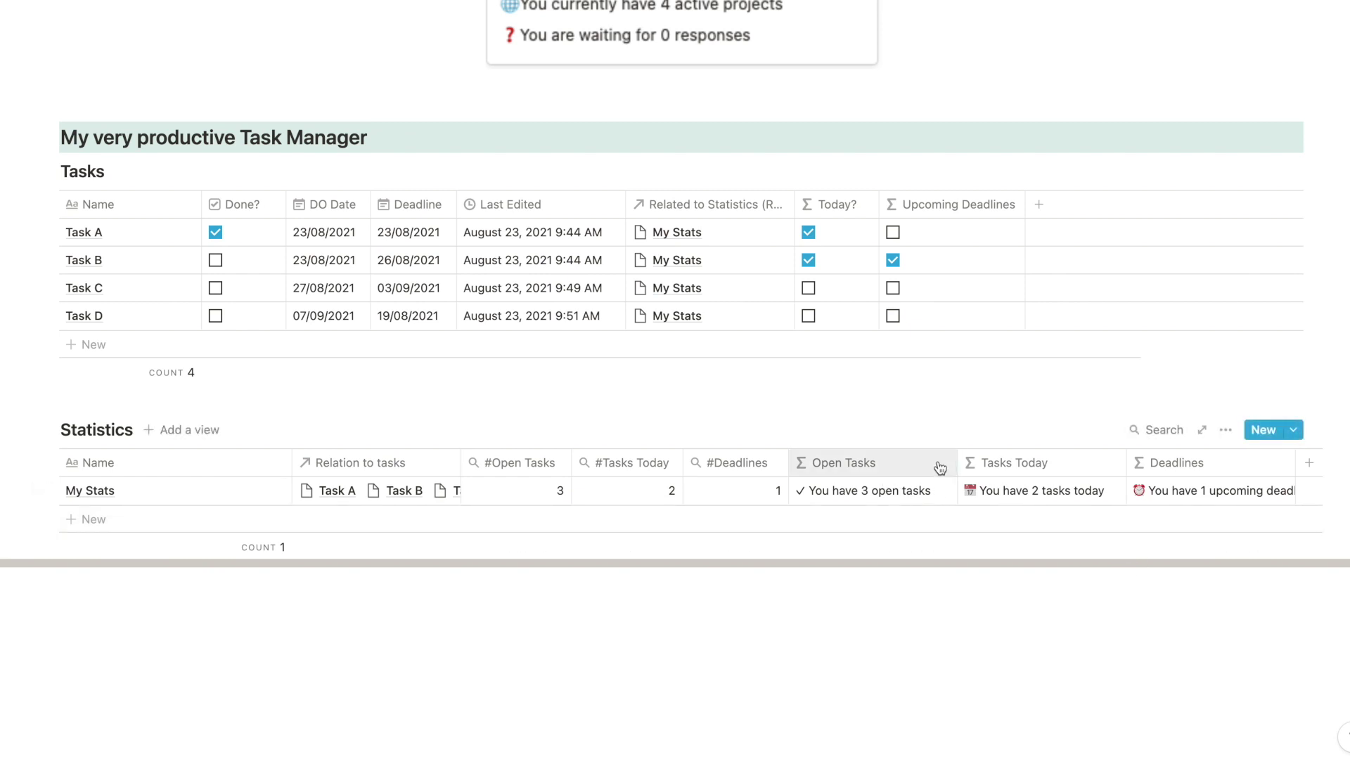
{"action": "scroll", "coordinate": [853, 473], "scroll_direction": "up", "scroll_amount": 5}
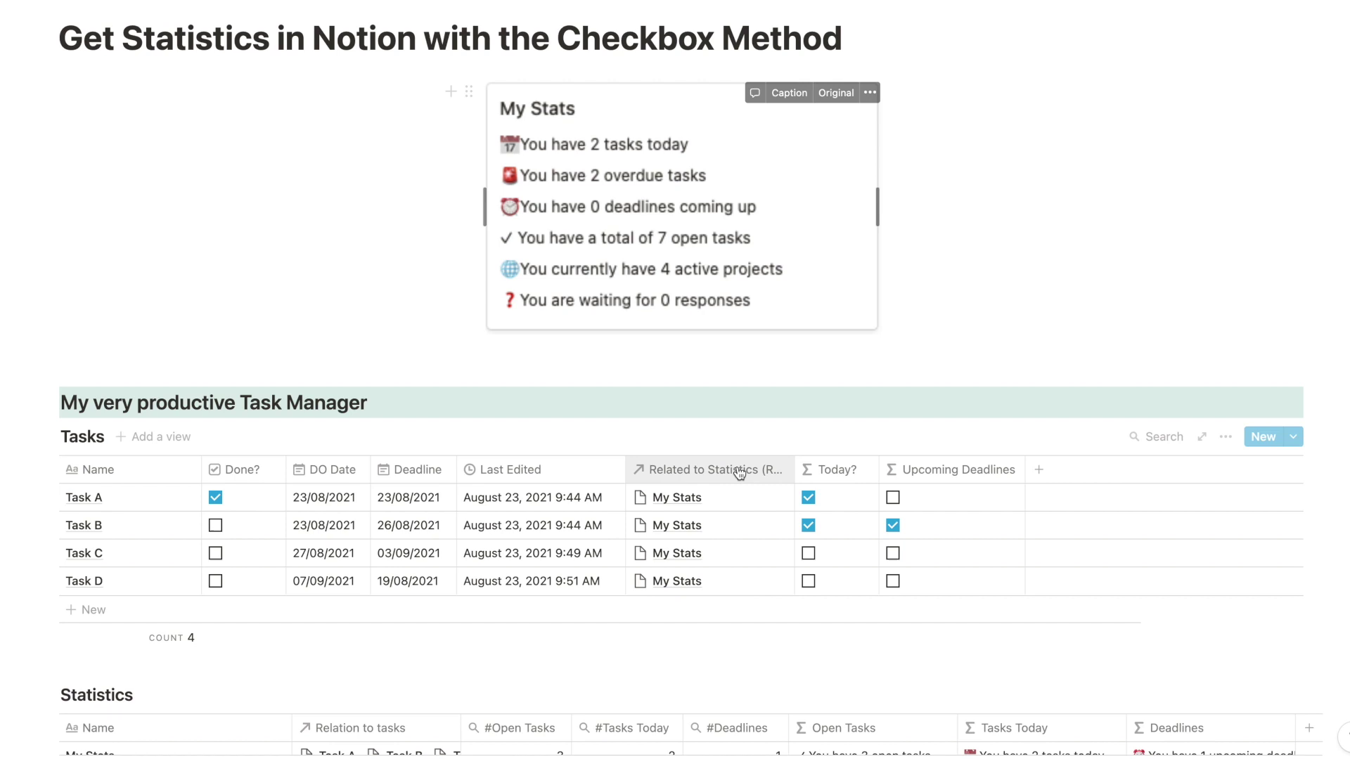
Insert a linked view of the Statistics database below the tables via /create linked
{"action": "scroll", "coordinate": [745, 464], "scroll_direction": "down", "scroll_amount": 5}
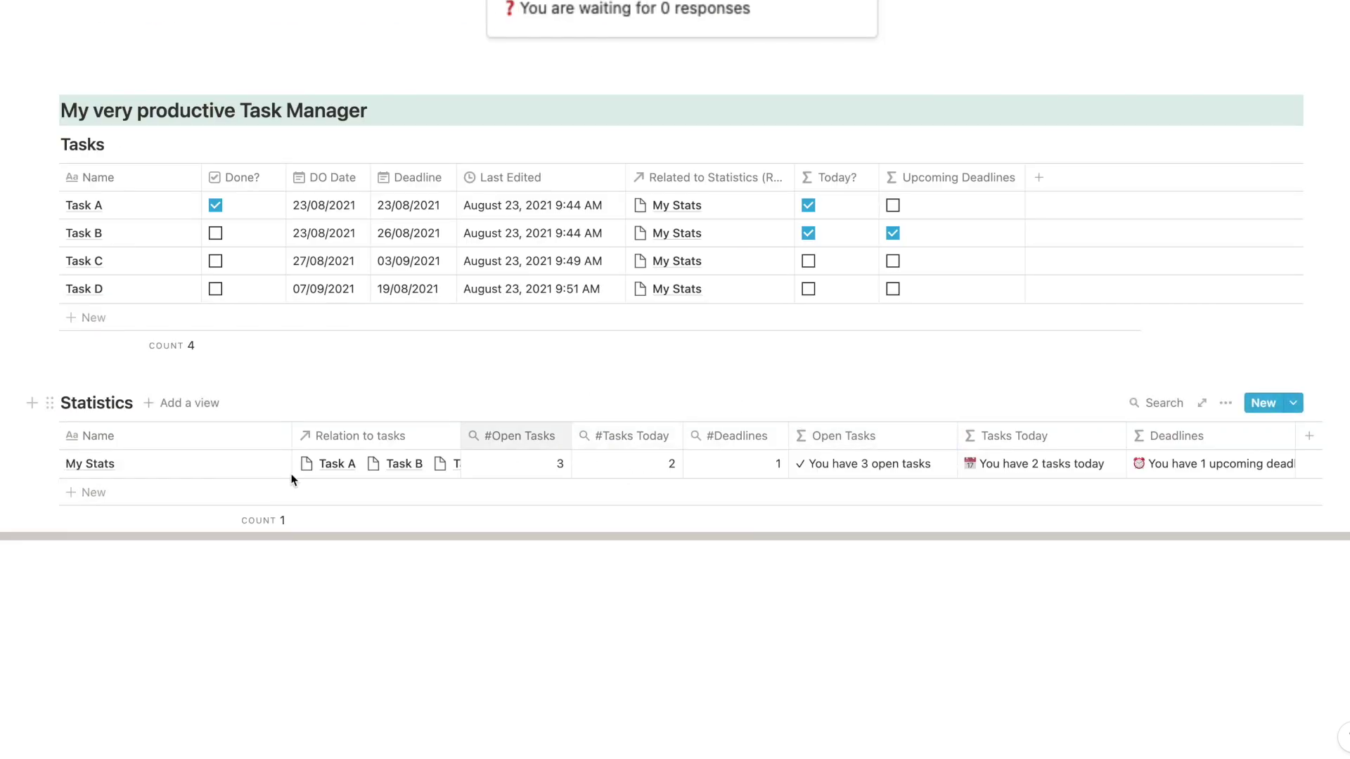
{"action": "scroll", "coordinate": [880, 520], "scroll_direction": "up", "scroll_amount": 5}
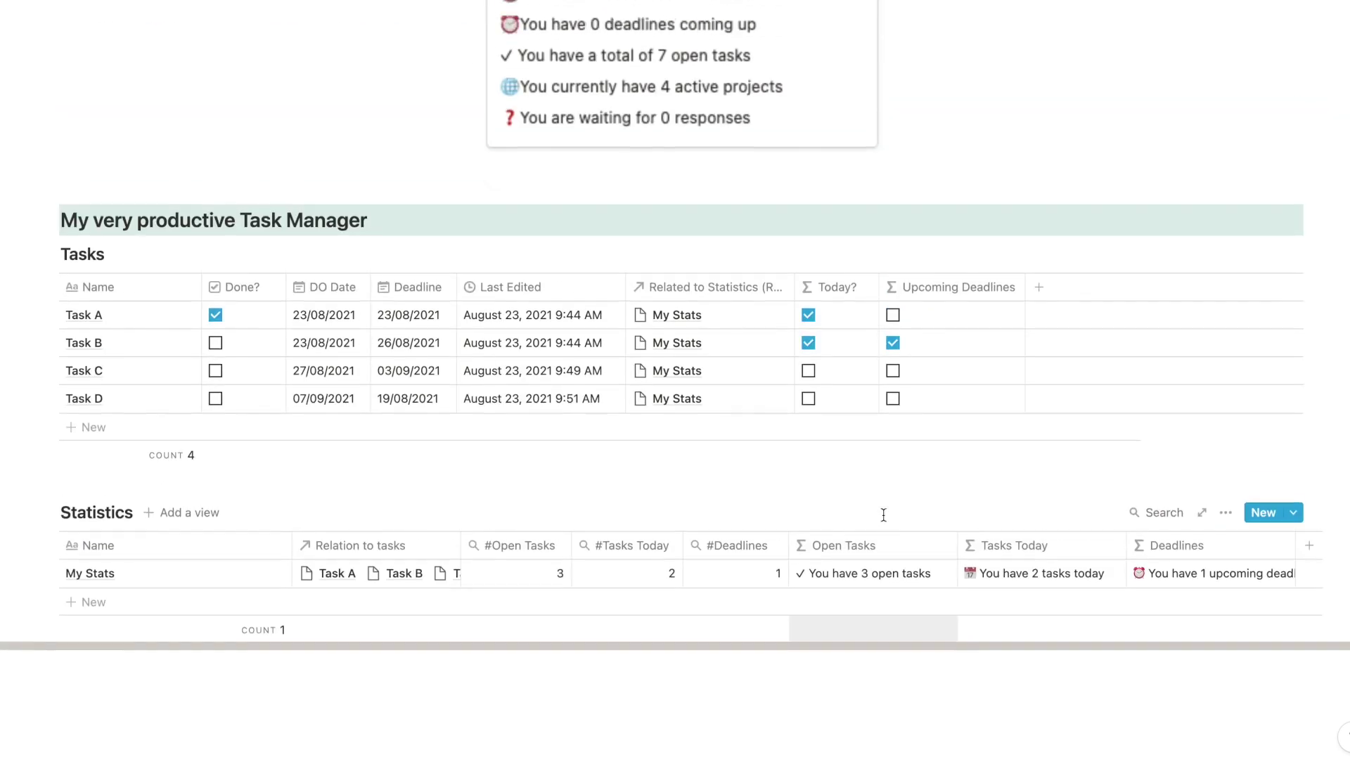
{"action": "scroll", "coordinate": [884, 519], "scroll_direction": "down", "scroll_amount": 5}
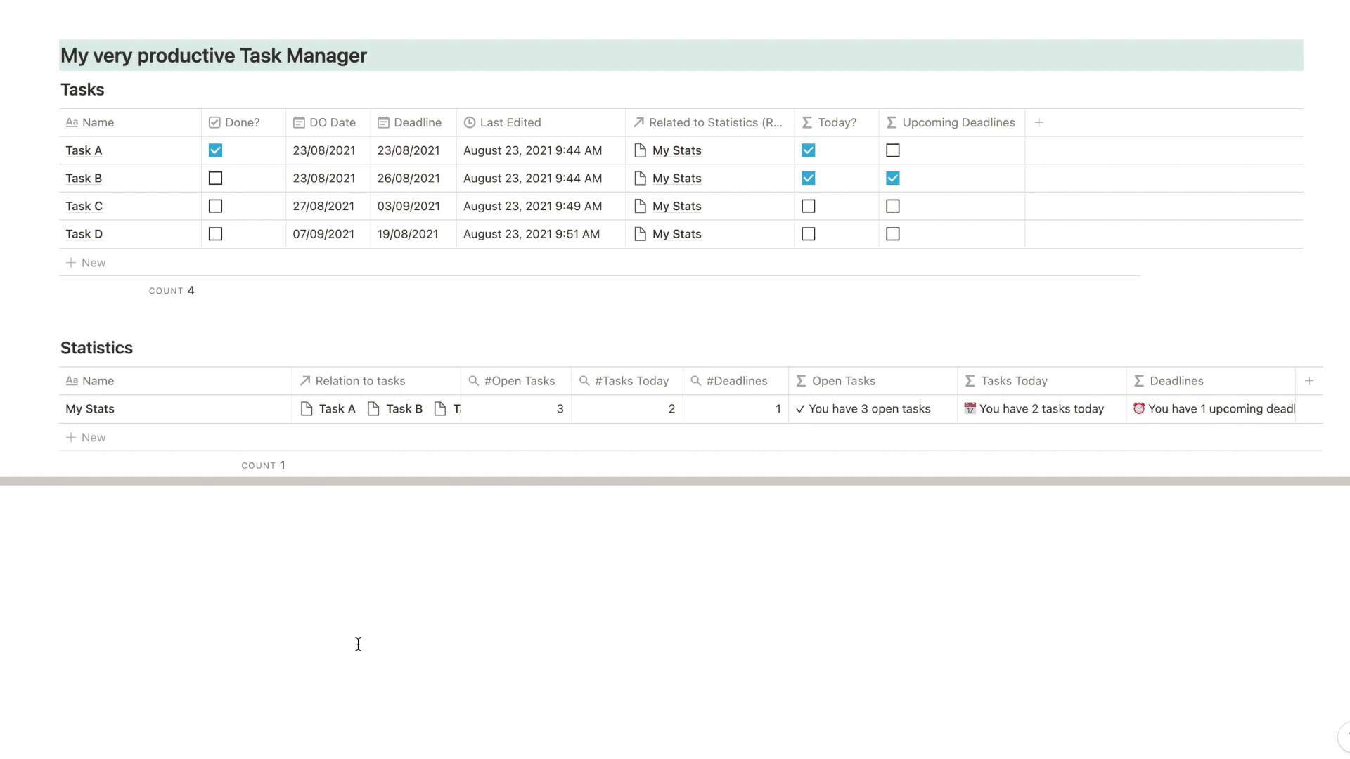
{"action": "left_click", "coordinate": [285, 640]}
{"action": "key", "text": "Return"}
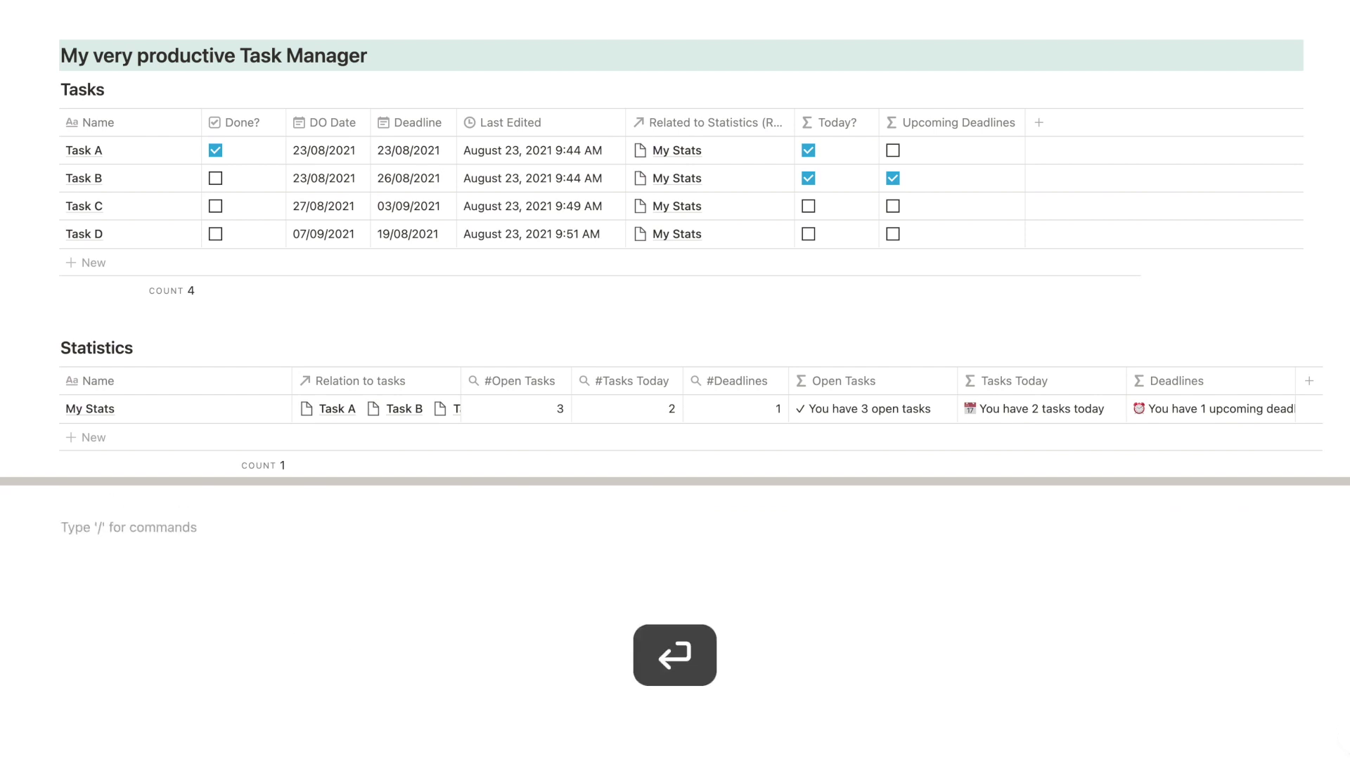
{"action": "type", "text": "/create li"}
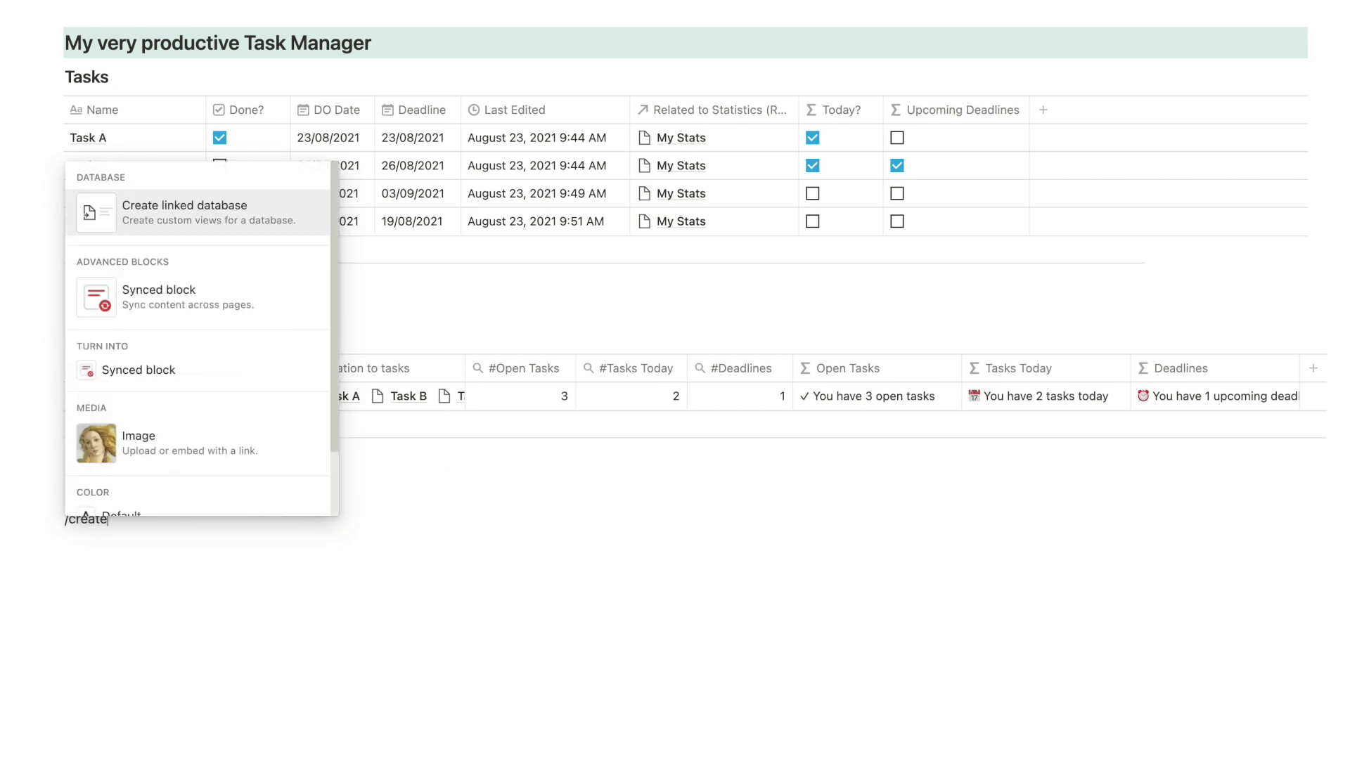
{"action": "key", "text": "Return"}
{"action": "type", "text": "statistics"}
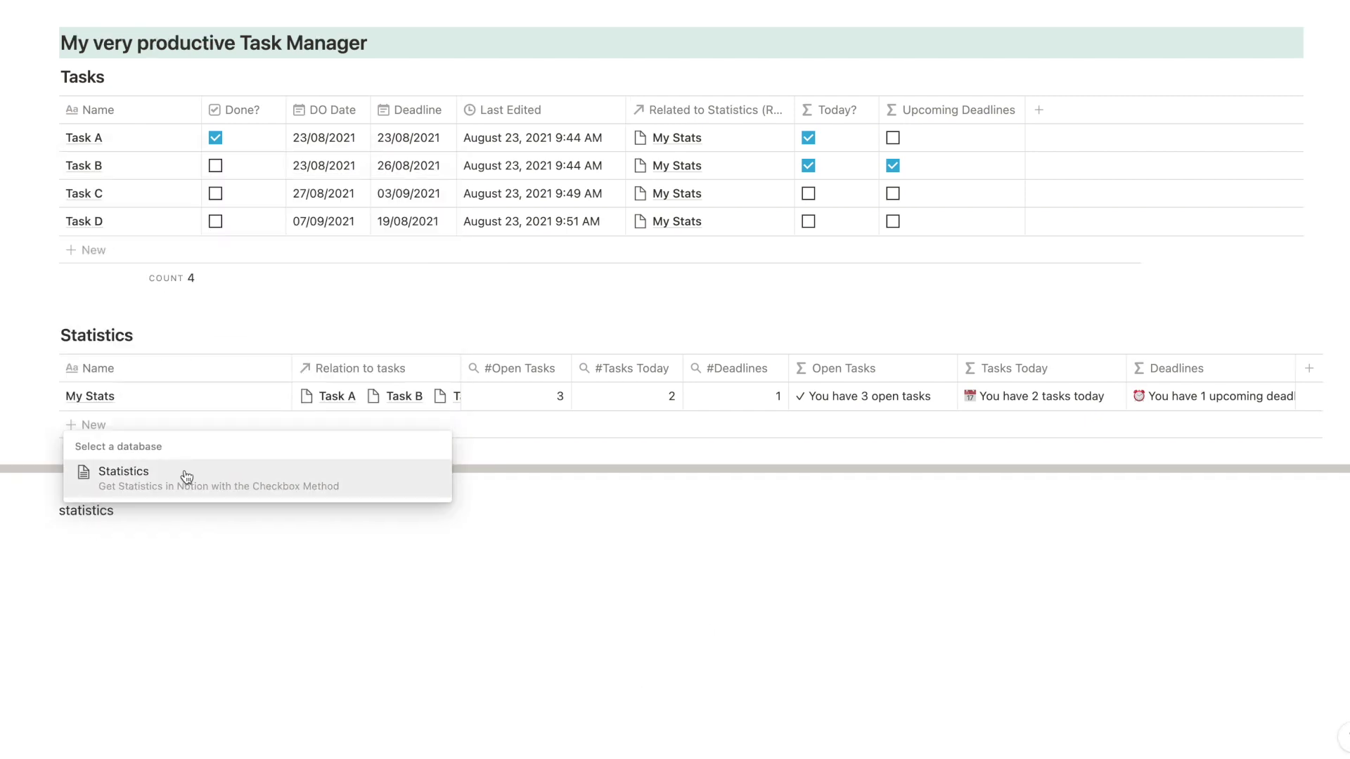
{"action": "left_click", "coordinate": [194, 483]}
Add a Gallery view to the linked database and remove its Table view
{"action": "left_click", "coordinate": [205, 519]}
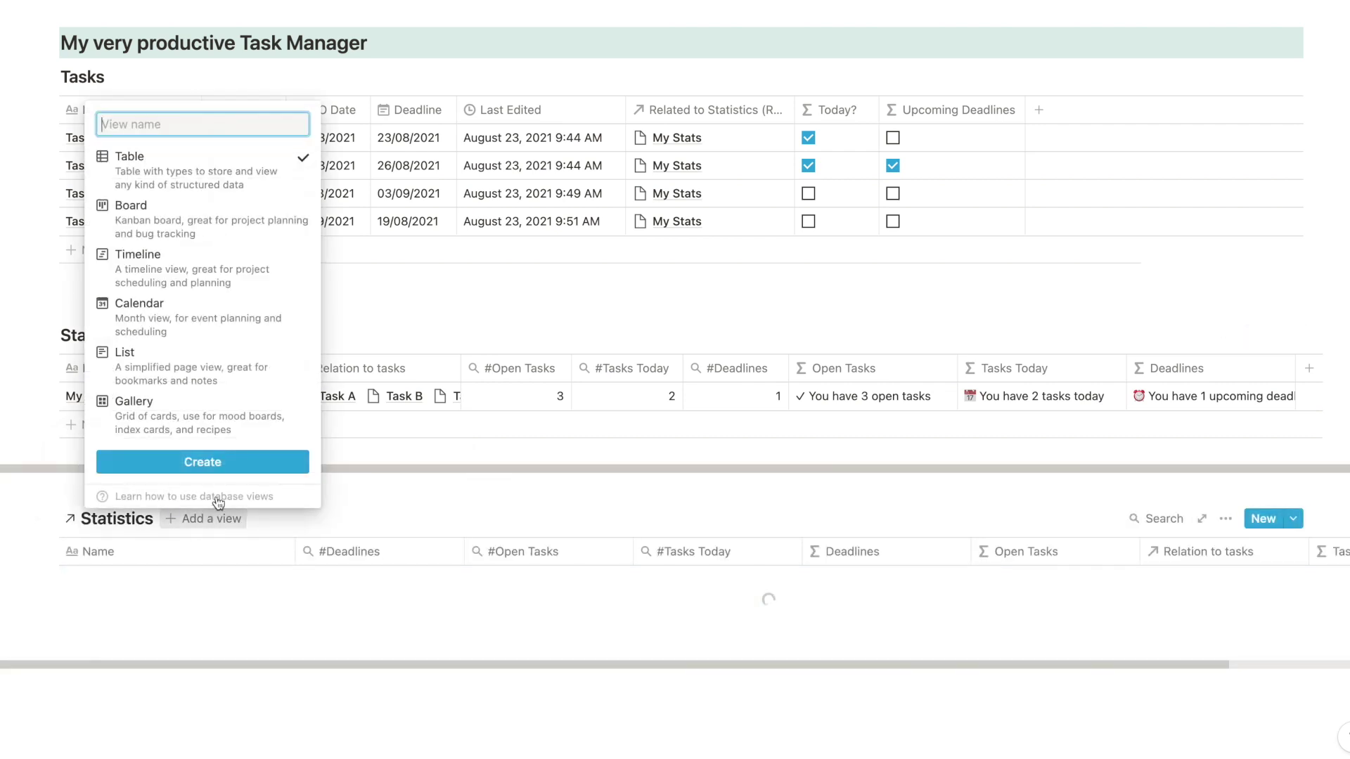
{"action": "left_click", "coordinate": [213, 399]}
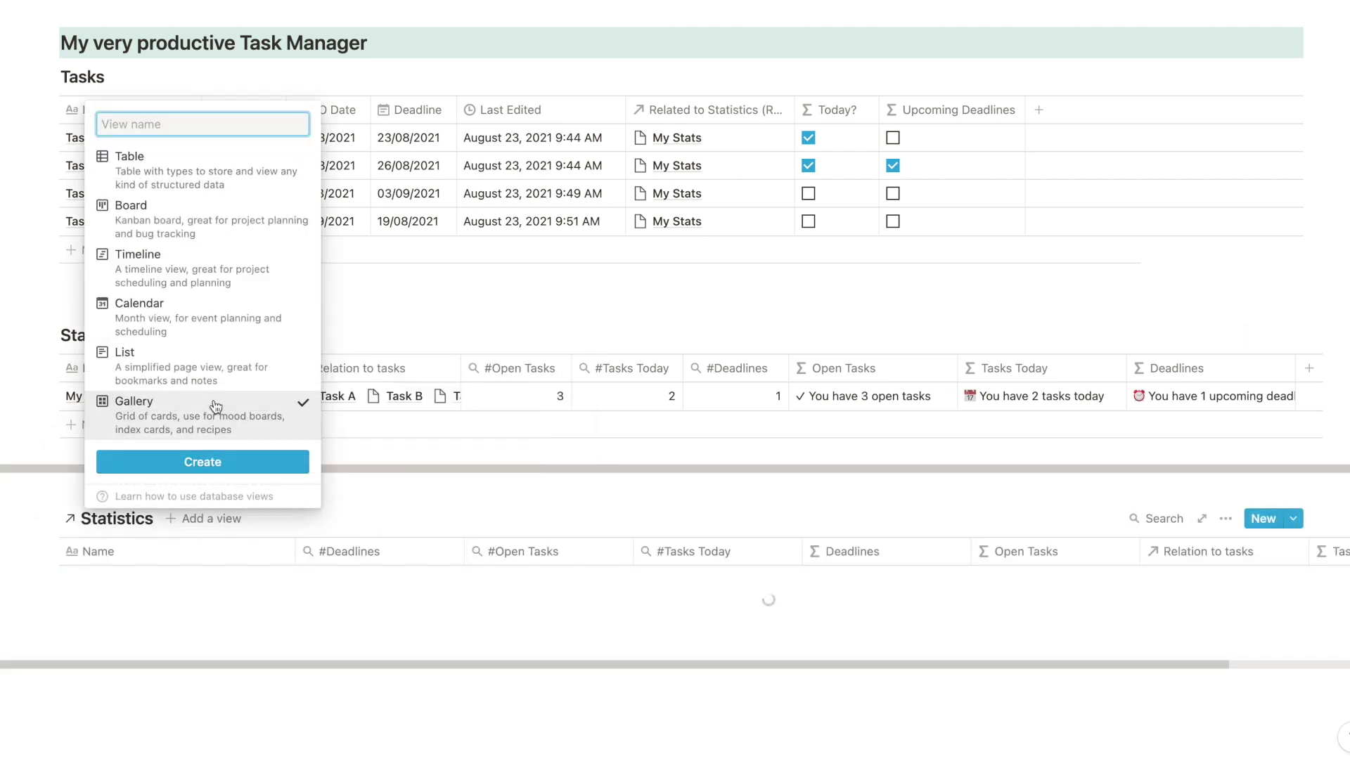
{"action": "left_click", "coordinate": [217, 462]}
{"action": "left_click", "coordinate": [266, 520]}
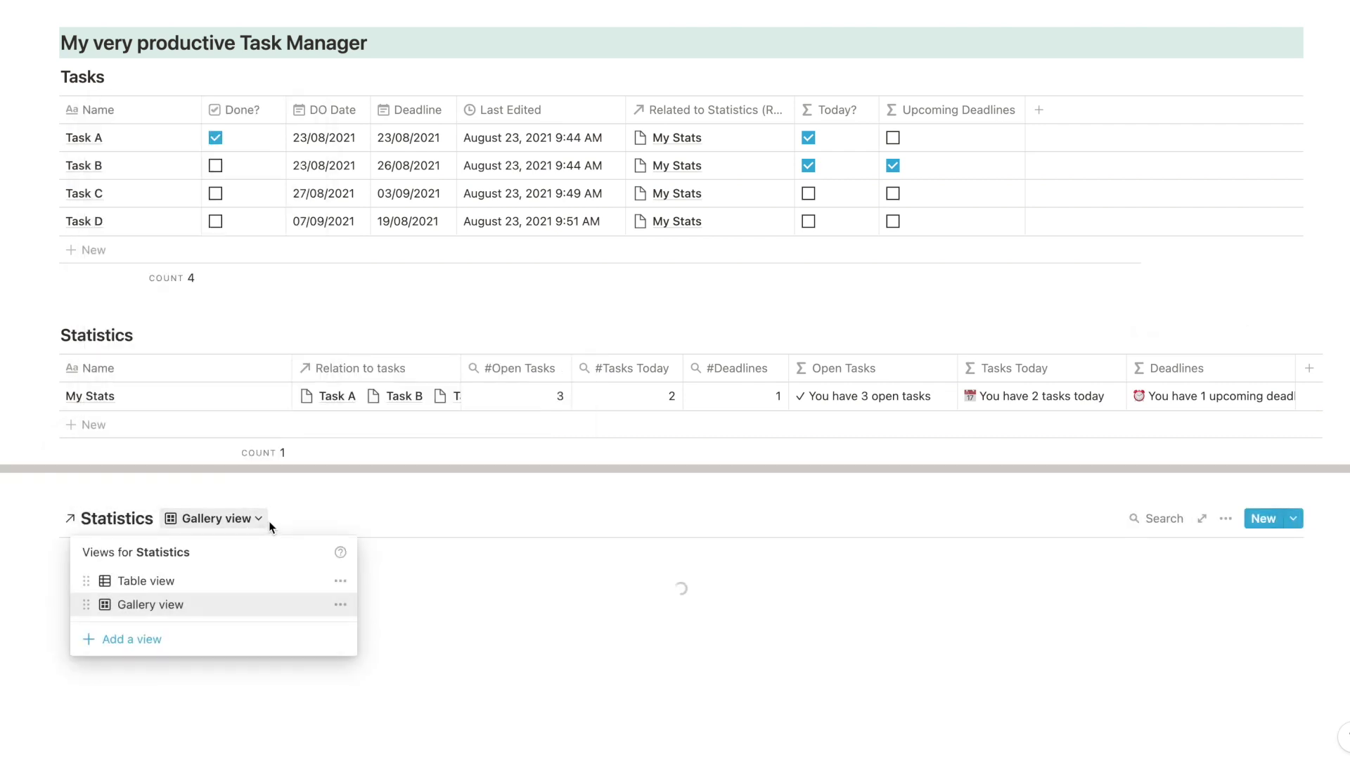
{"action": "left_click", "coordinate": [340, 580]}
{"action": "left_click", "coordinate": [348, 555]}
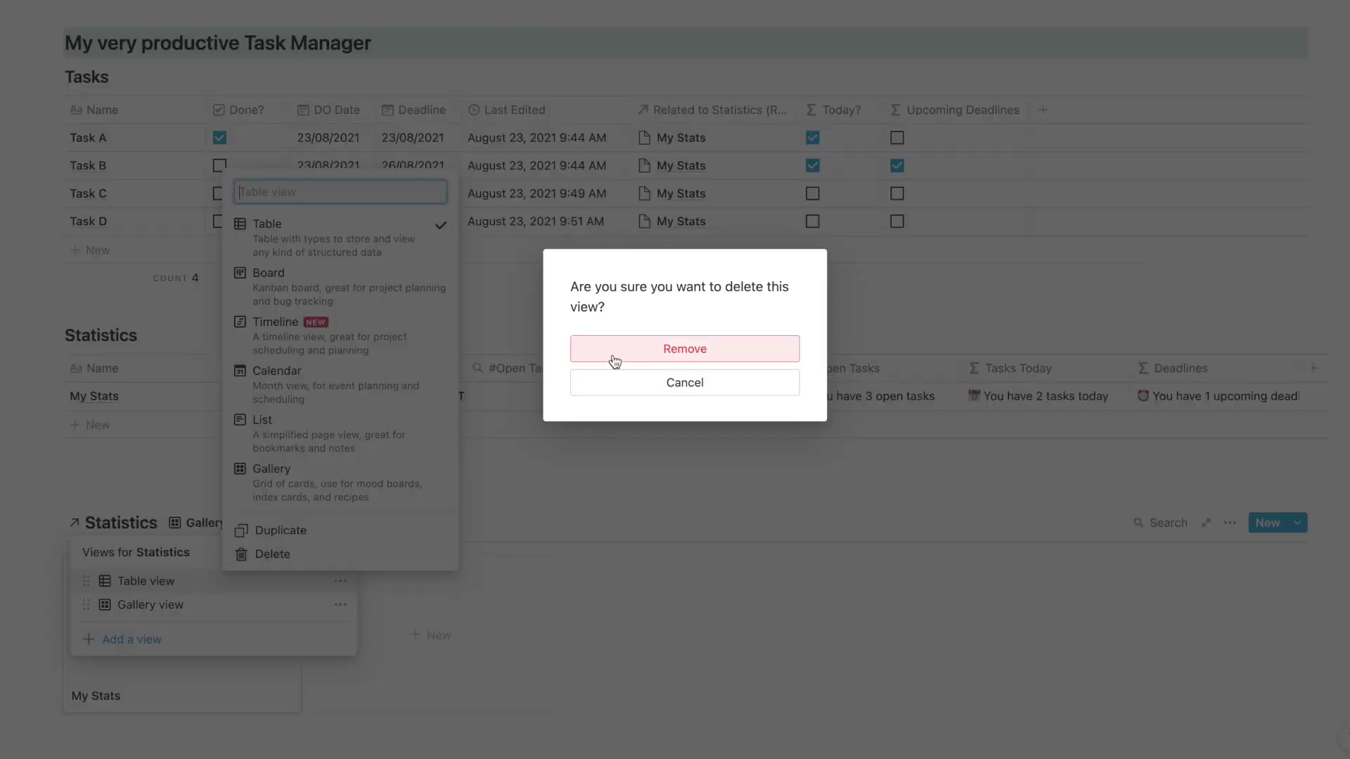
{"action": "left_click", "coordinate": [611, 352]}
{"action": "mouse_move", "coordinate": [175, 425]}
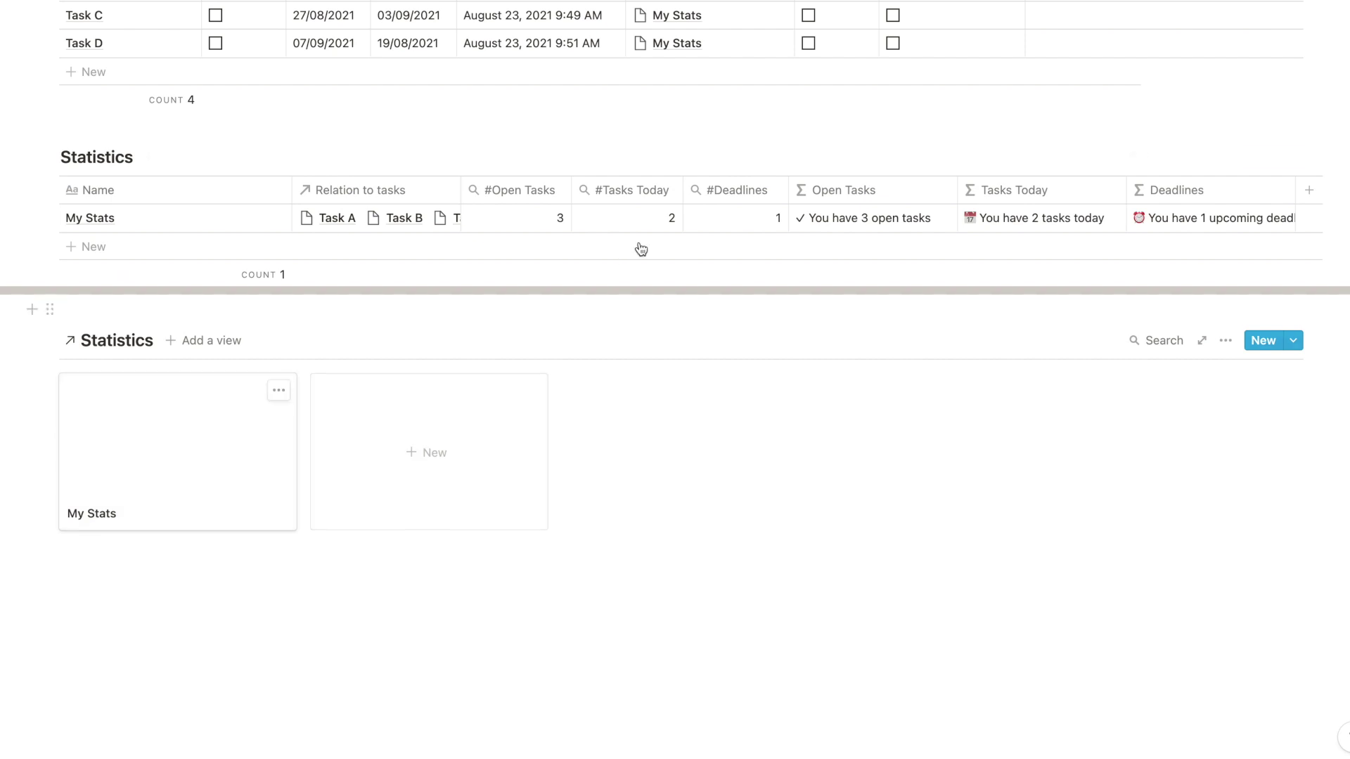
Set the gallery card size to Large and hide the Name property
{"action": "left_click", "coordinate": [1225, 341]}
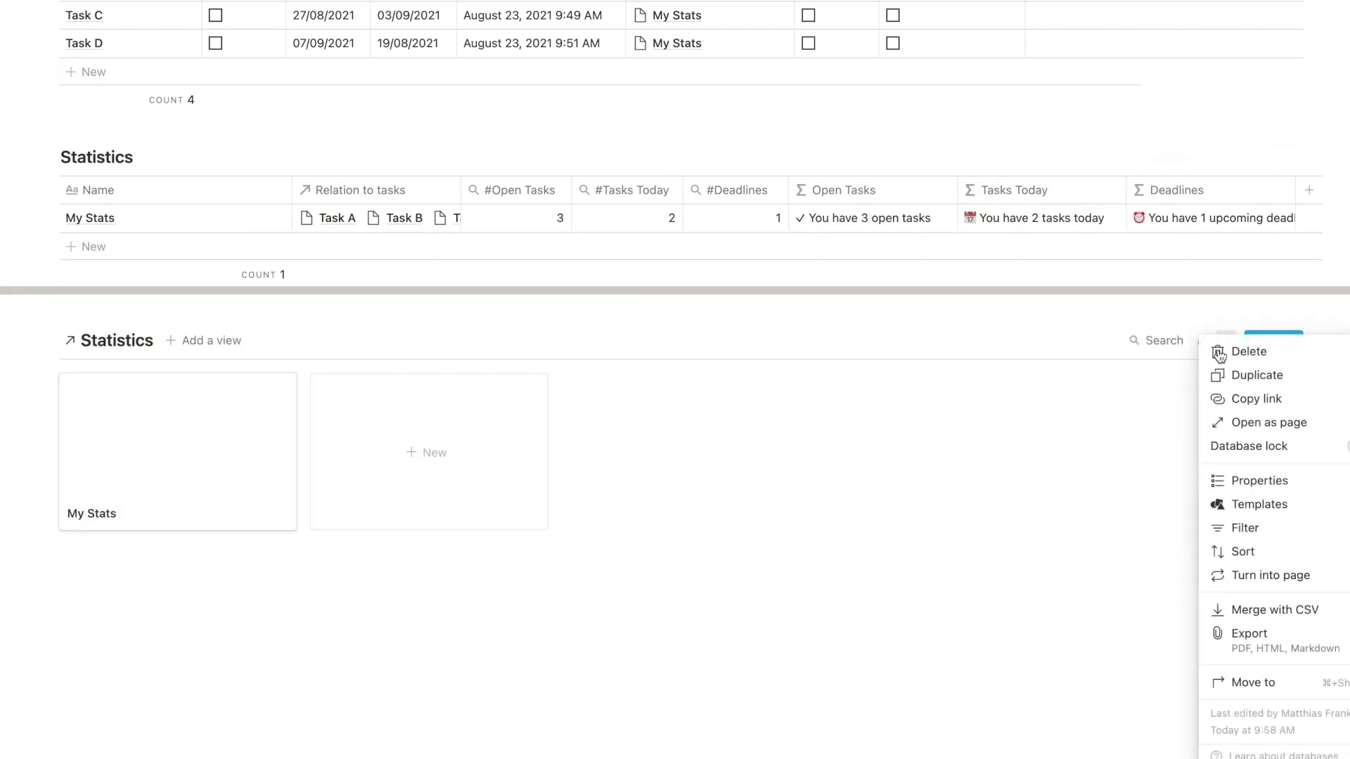
{"action": "left_click", "coordinate": [1216, 481]}
{"action": "left_click", "coordinate": [1193, 429]}
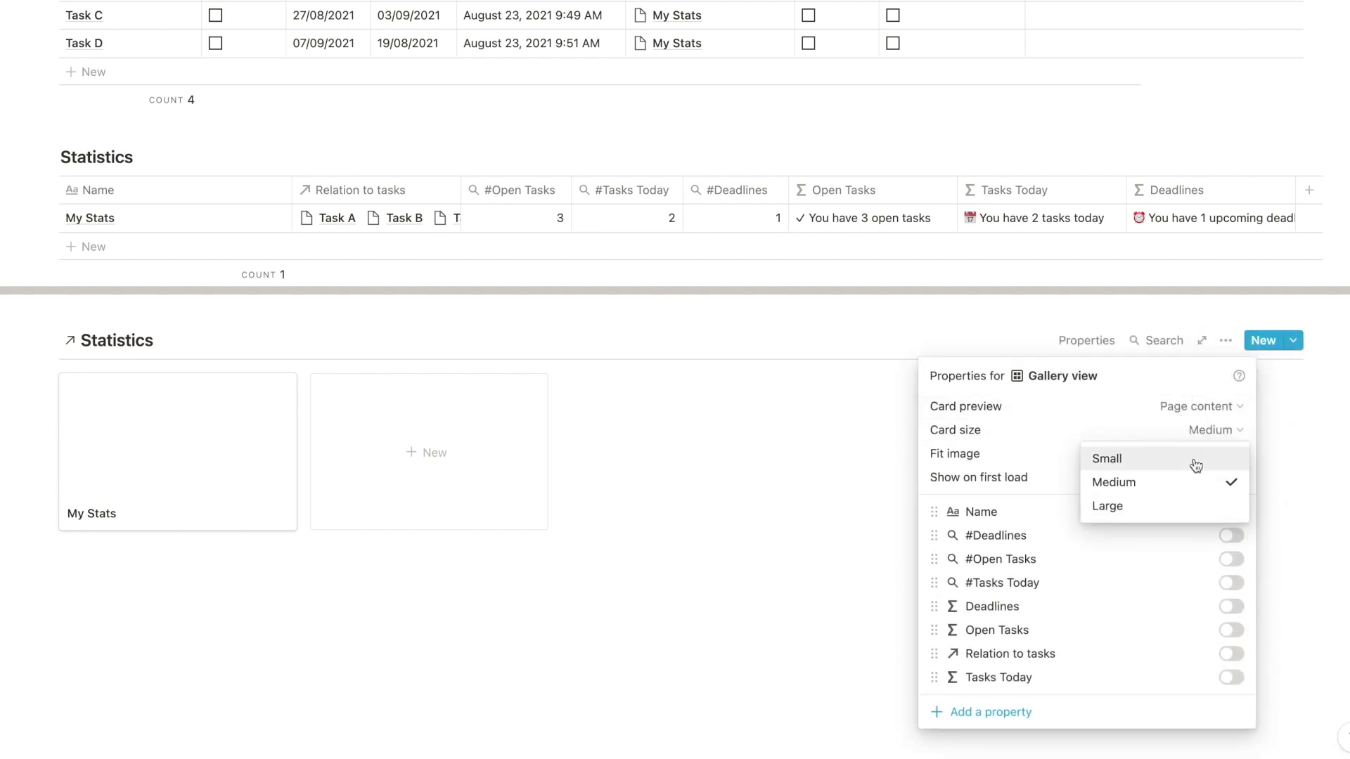
{"action": "left_click", "coordinate": [1184, 508]}
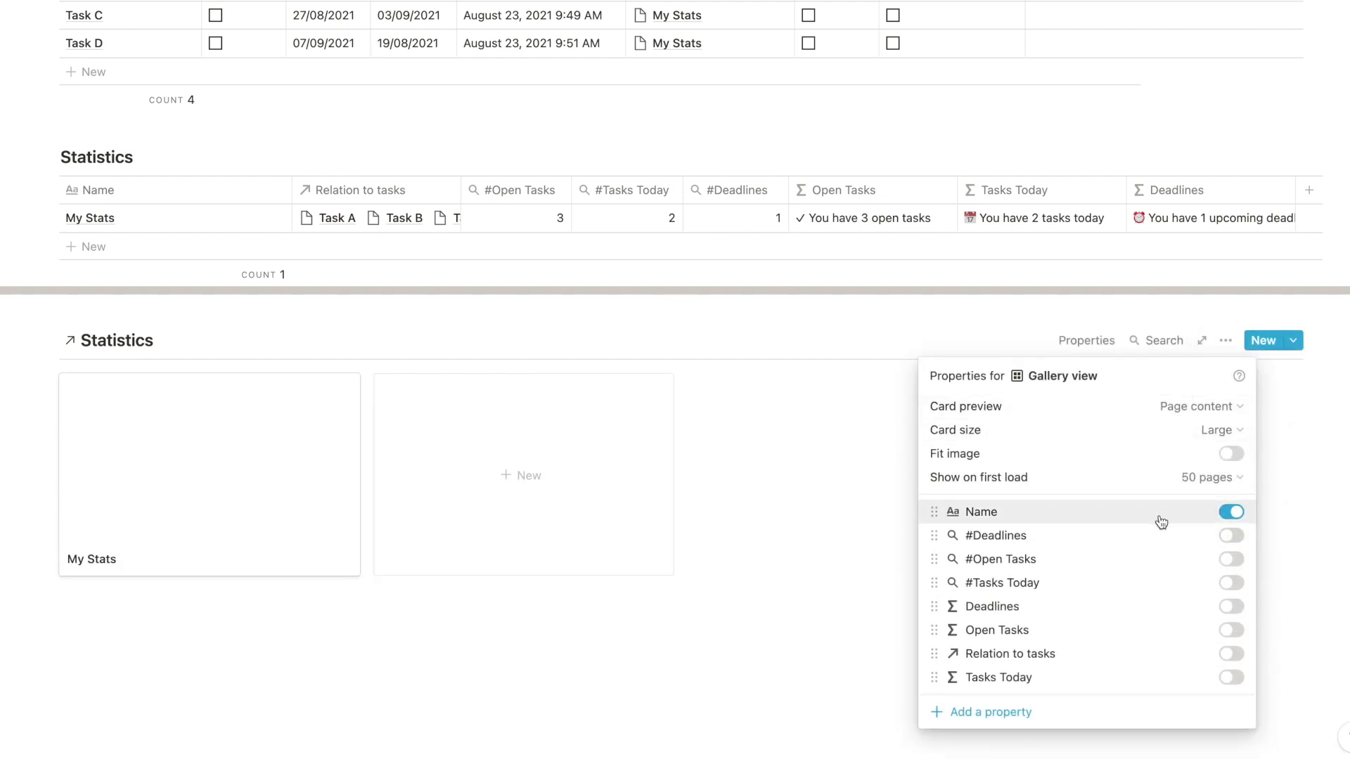
{"action": "left_click", "coordinate": [1231, 513]}
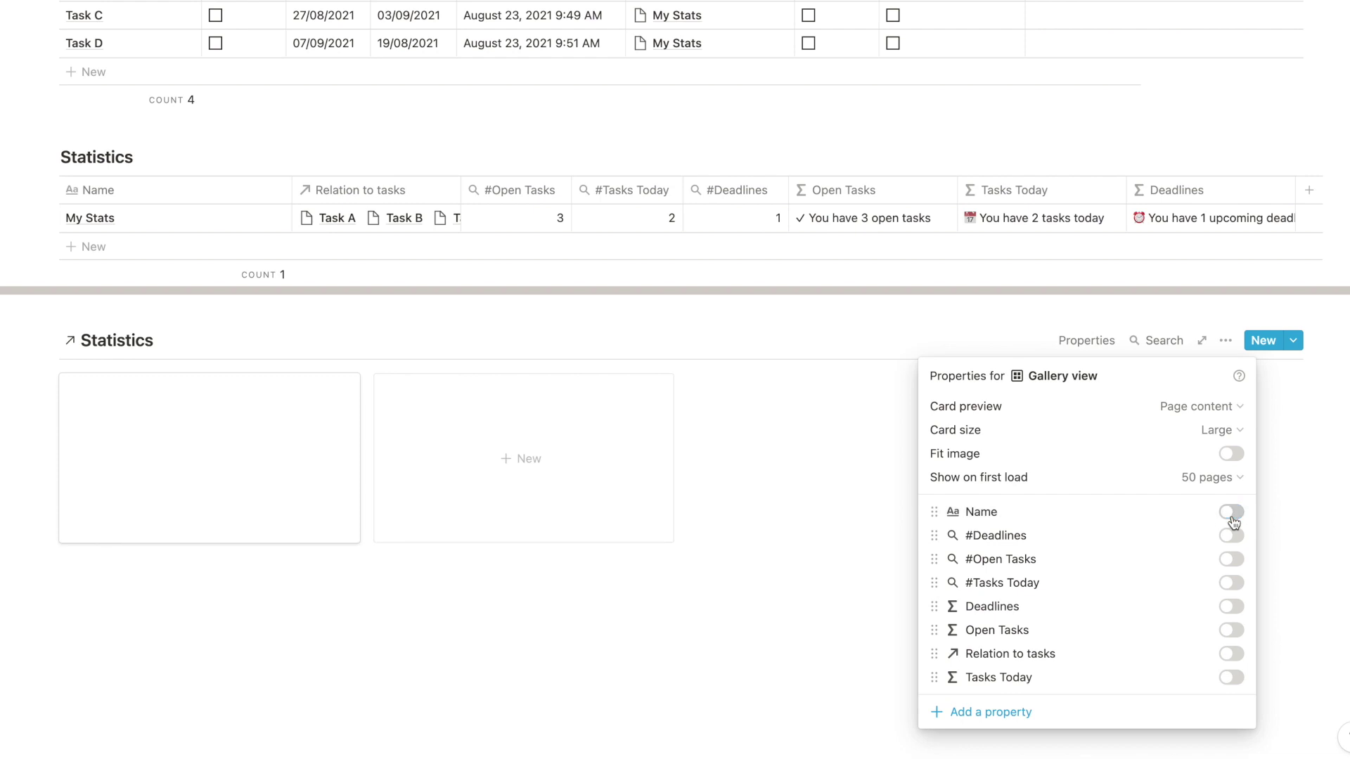
Show Tasks Today, Open Tasks and Deadlines on the cards, in that order
{"action": "left_click", "coordinate": [1235, 610]}
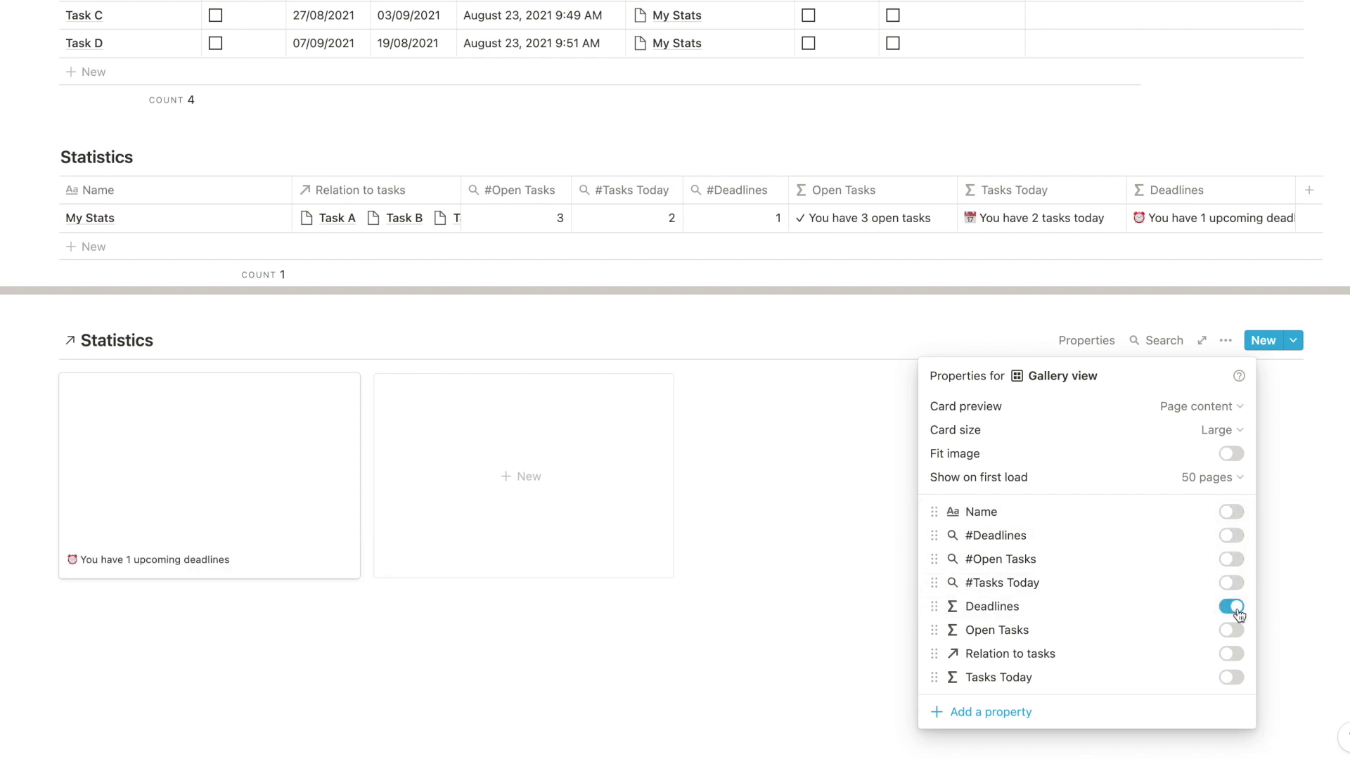
{"action": "left_click", "coordinate": [1234, 630]}
{"action": "left_click", "coordinate": [1231, 679]}
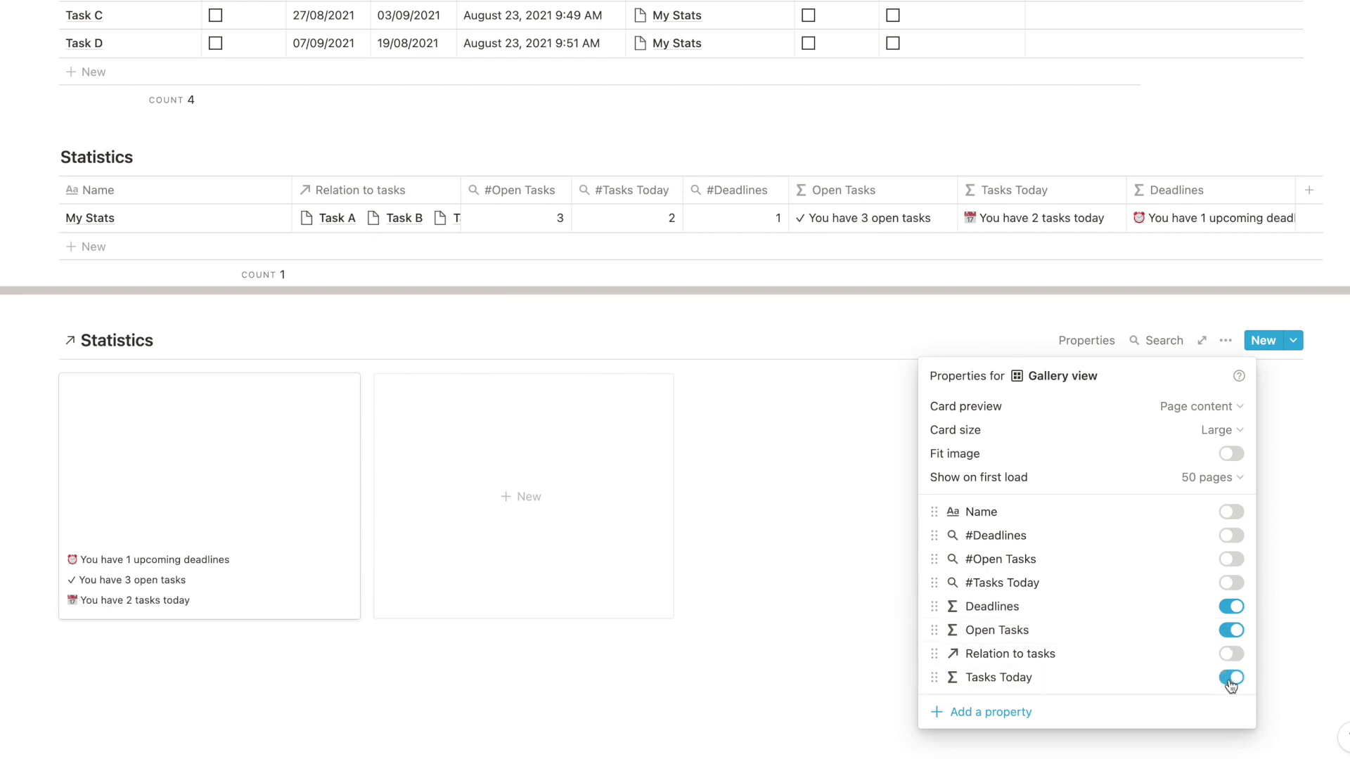
{"action": "left_click_drag", "start_coordinate": [935, 606], "coordinate": [953, 519]}
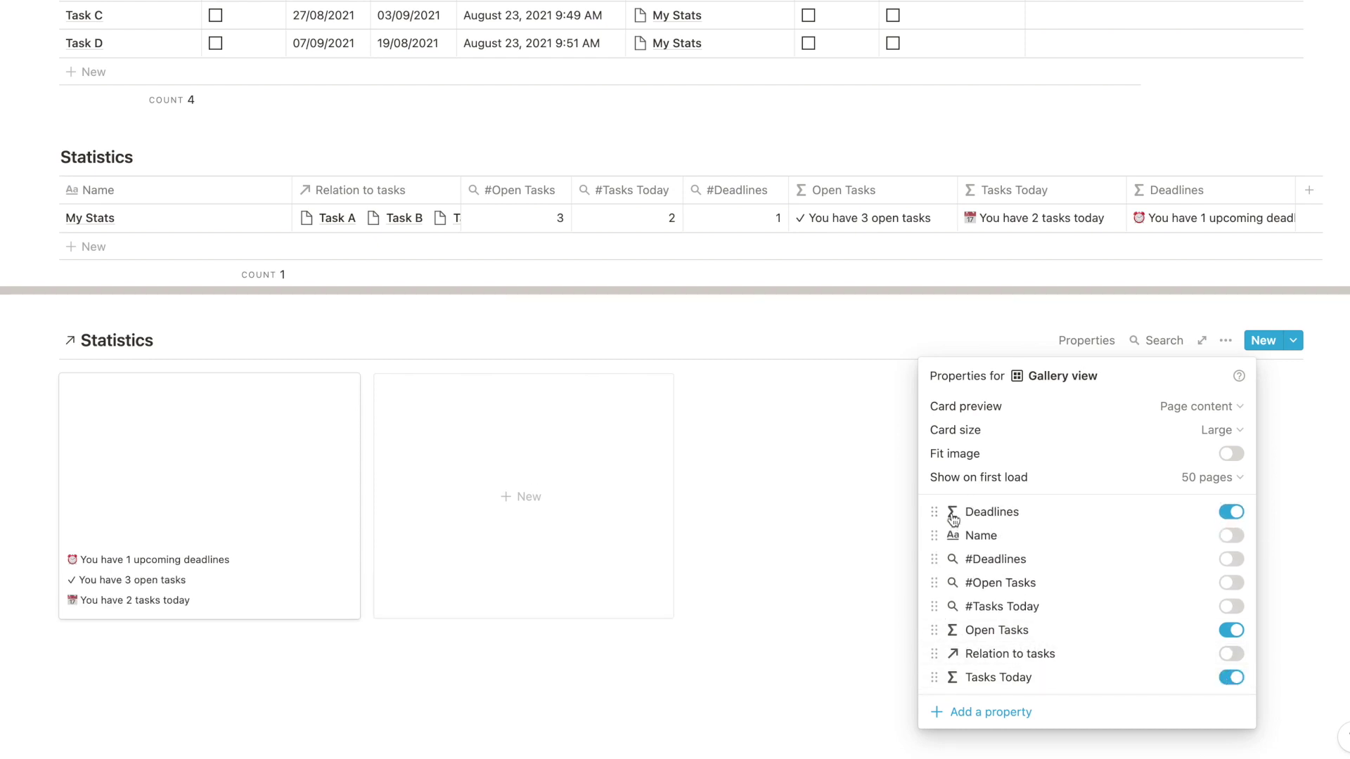
{"action": "left_click_drag", "start_coordinate": [934, 676], "coordinate": [936, 512]}
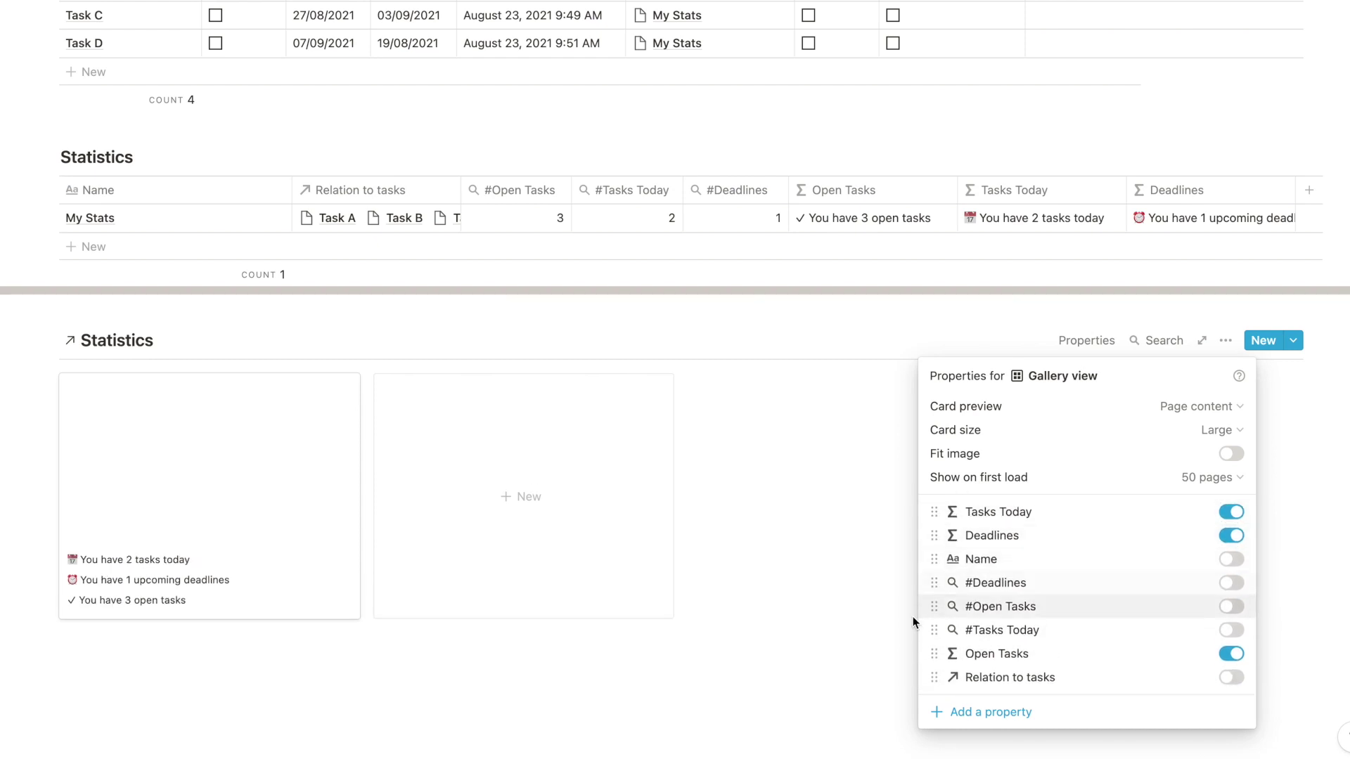
{"action": "left_click_drag", "start_coordinate": [935, 653], "coordinate": [970, 536]}
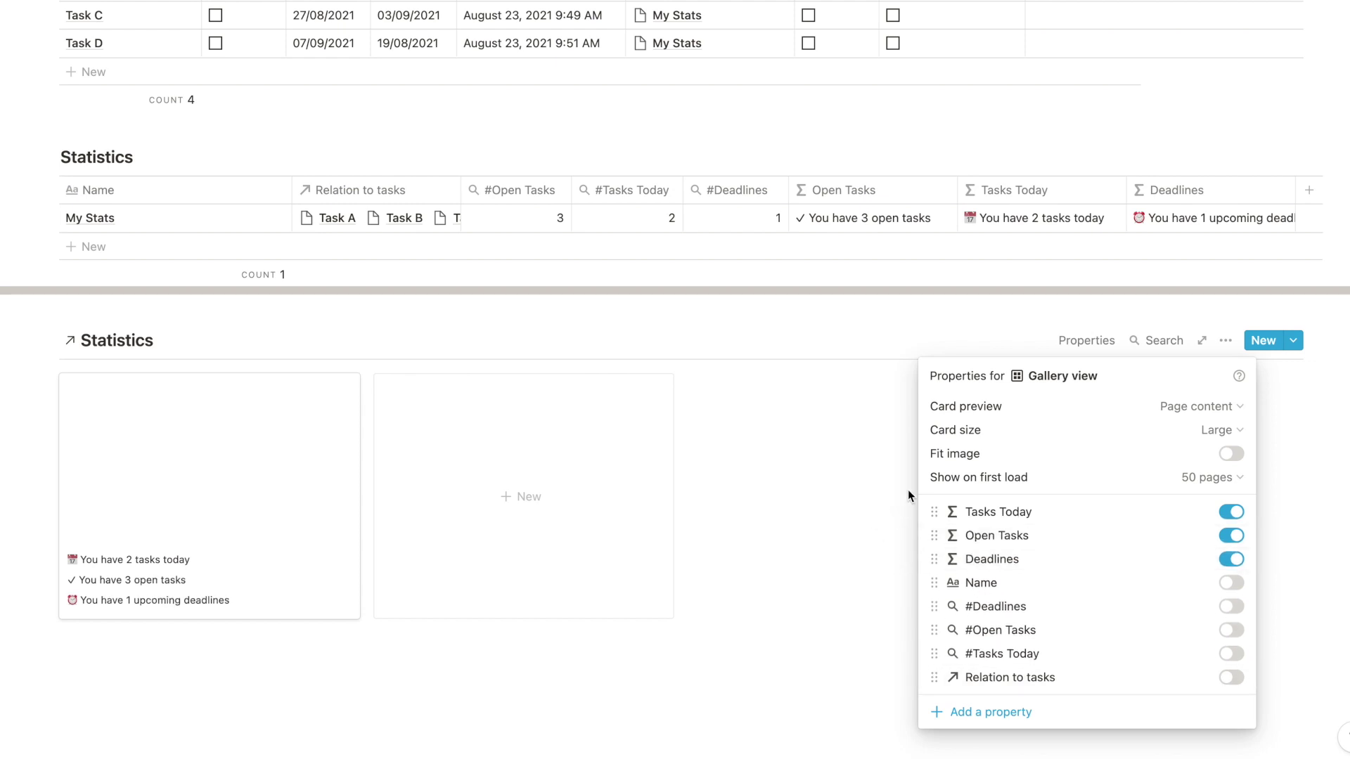
{"action": "left_click", "coordinate": [840, 560]}
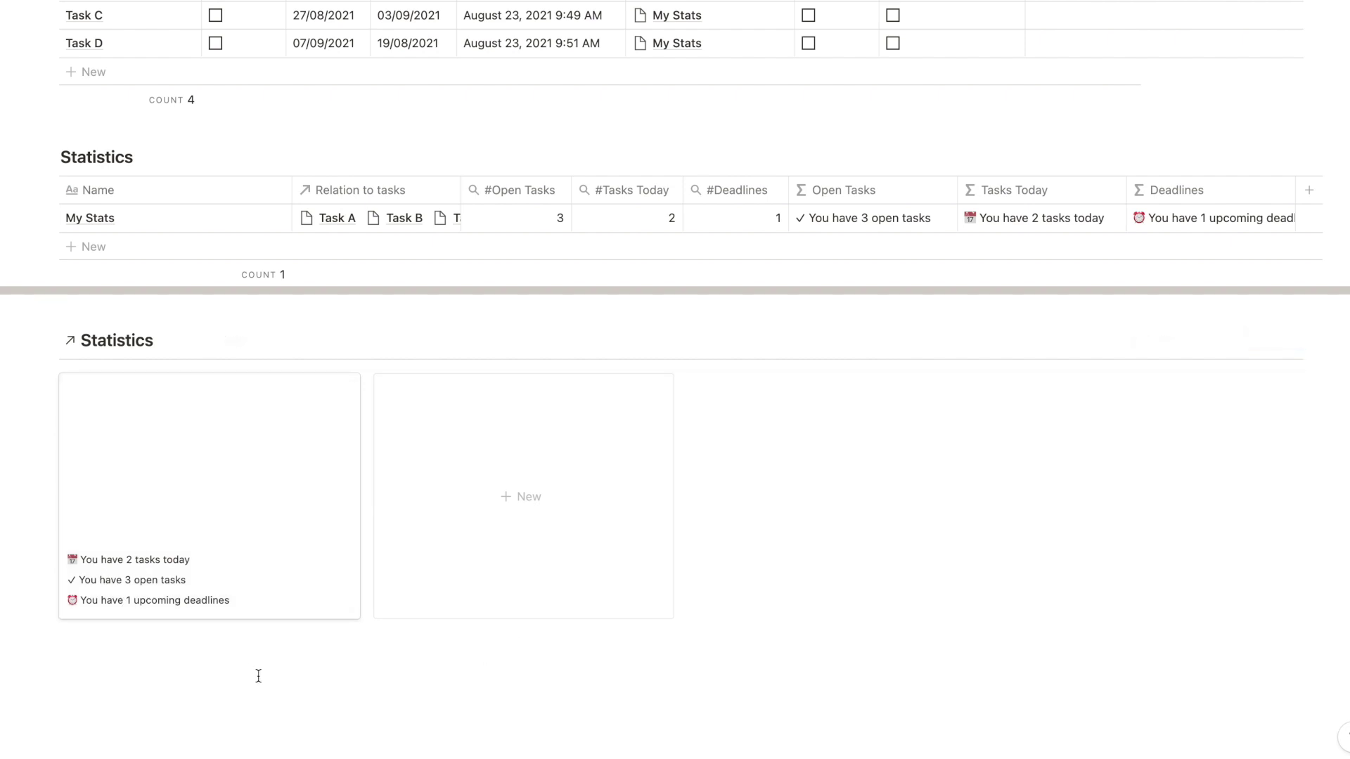
Add a /toggle block titled Stats under the gallery and drag the Statistics gallery inside it
{"action": "scroll", "coordinate": [258, 676], "scroll_direction": "down", "scroll_amount": 1}
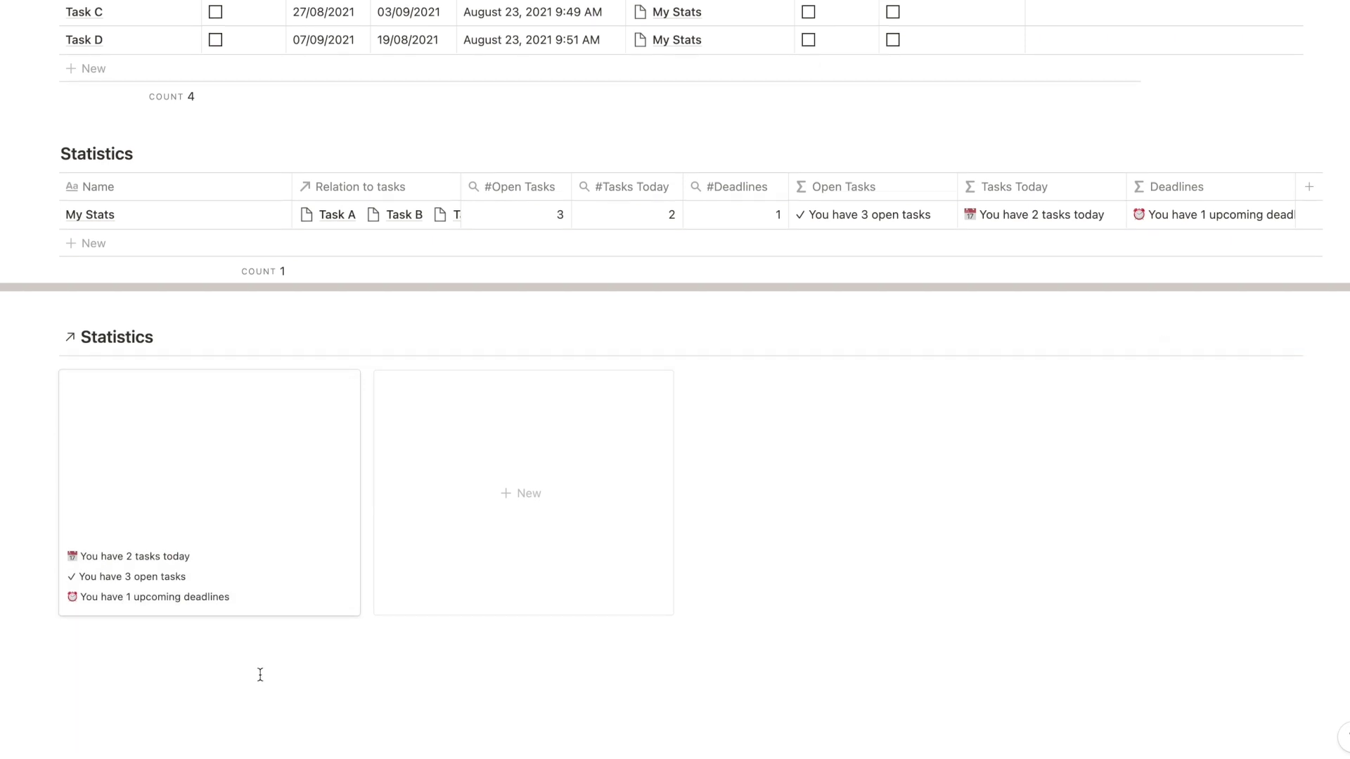
{"action": "scroll", "coordinate": [272, 681], "scroll_direction": "up", "scroll_amount": 1}
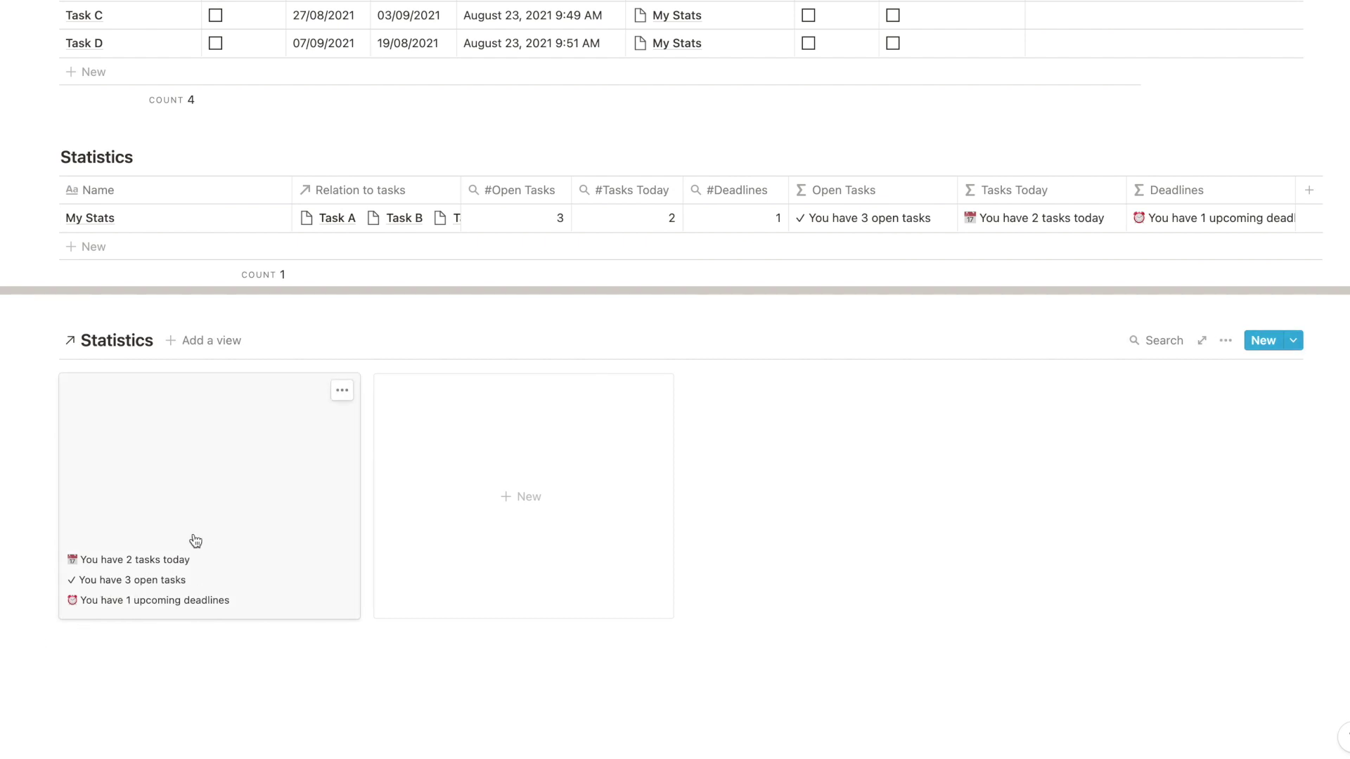
{"action": "left_click", "coordinate": [150, 613]}
{"action": "left_click", "coordinate": [150, 666]}
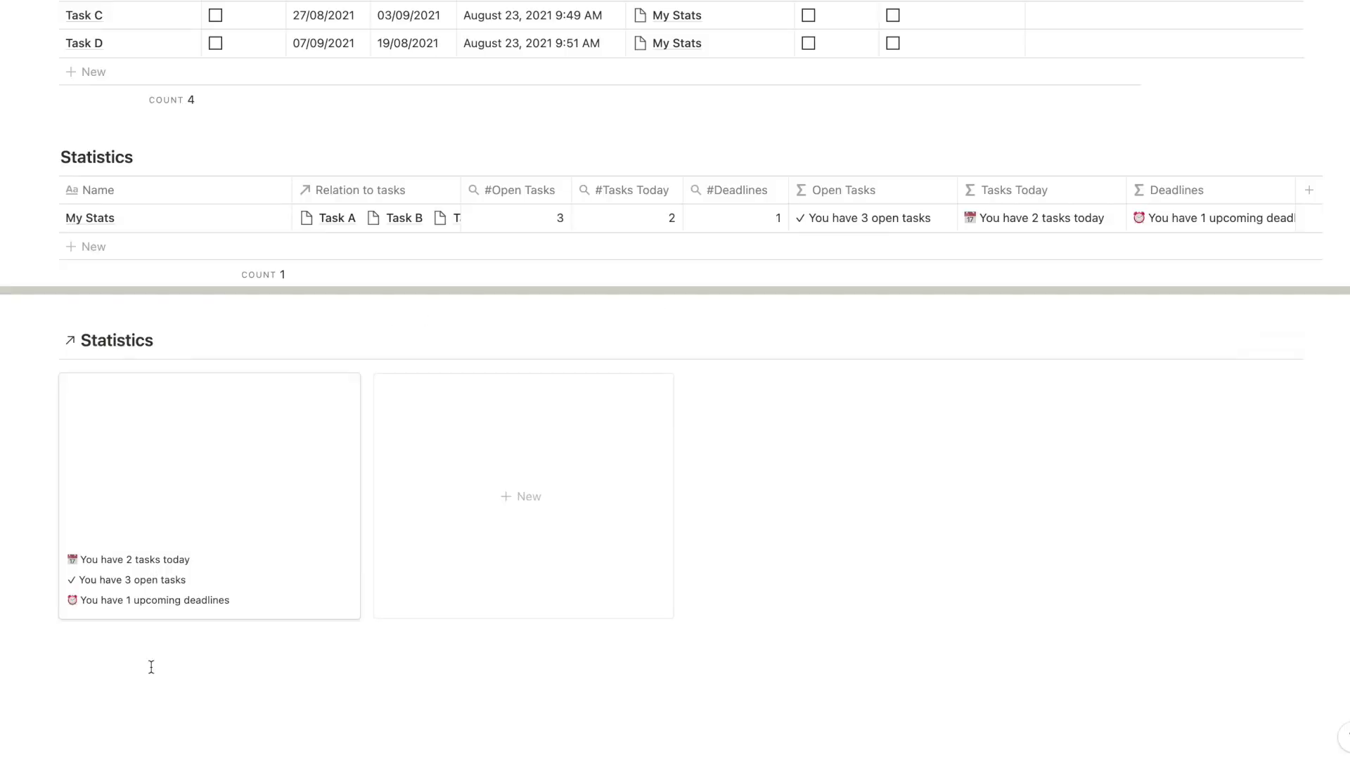
{"action": "left_click", "coordinate": [151, 667]}
{"action": "type", "text": "/tog"}
{"action": "key", "text": "Return"}
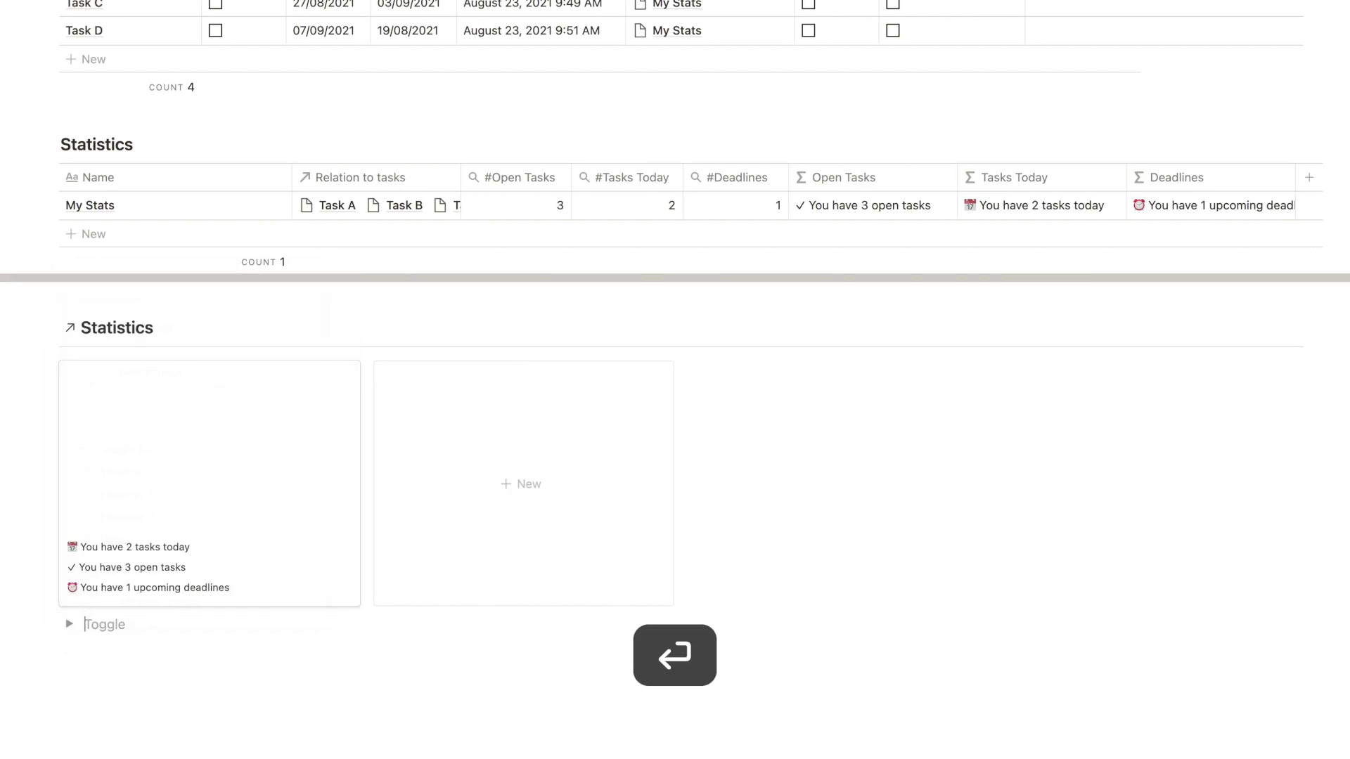
{"action": "type", "text": "Stats"}
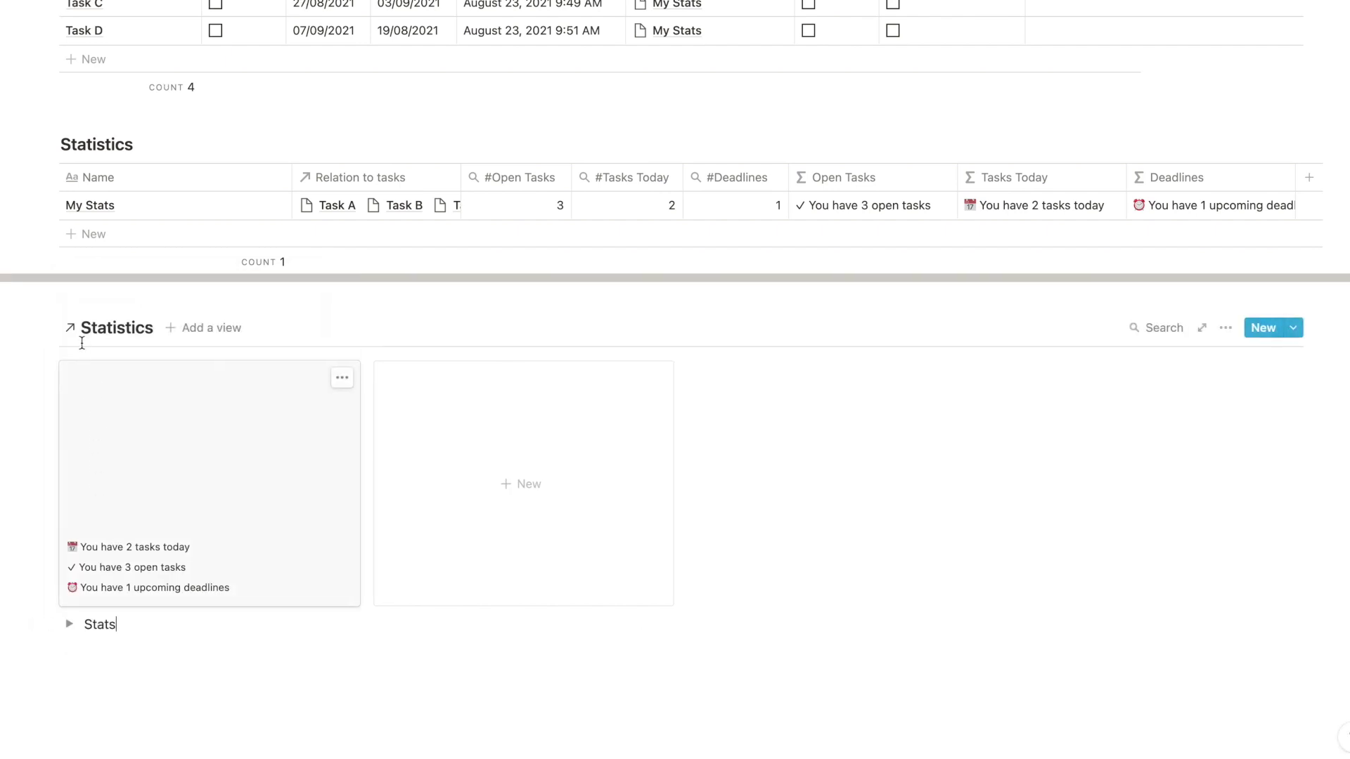
{"action": "left_click_drag", "start_coordinate": [49, 325], "coordinate": [109, 624]}
{"action": "scroll", "coordinate": [136, 569], "scroll_direction": "up", "scroll_amount": 5}
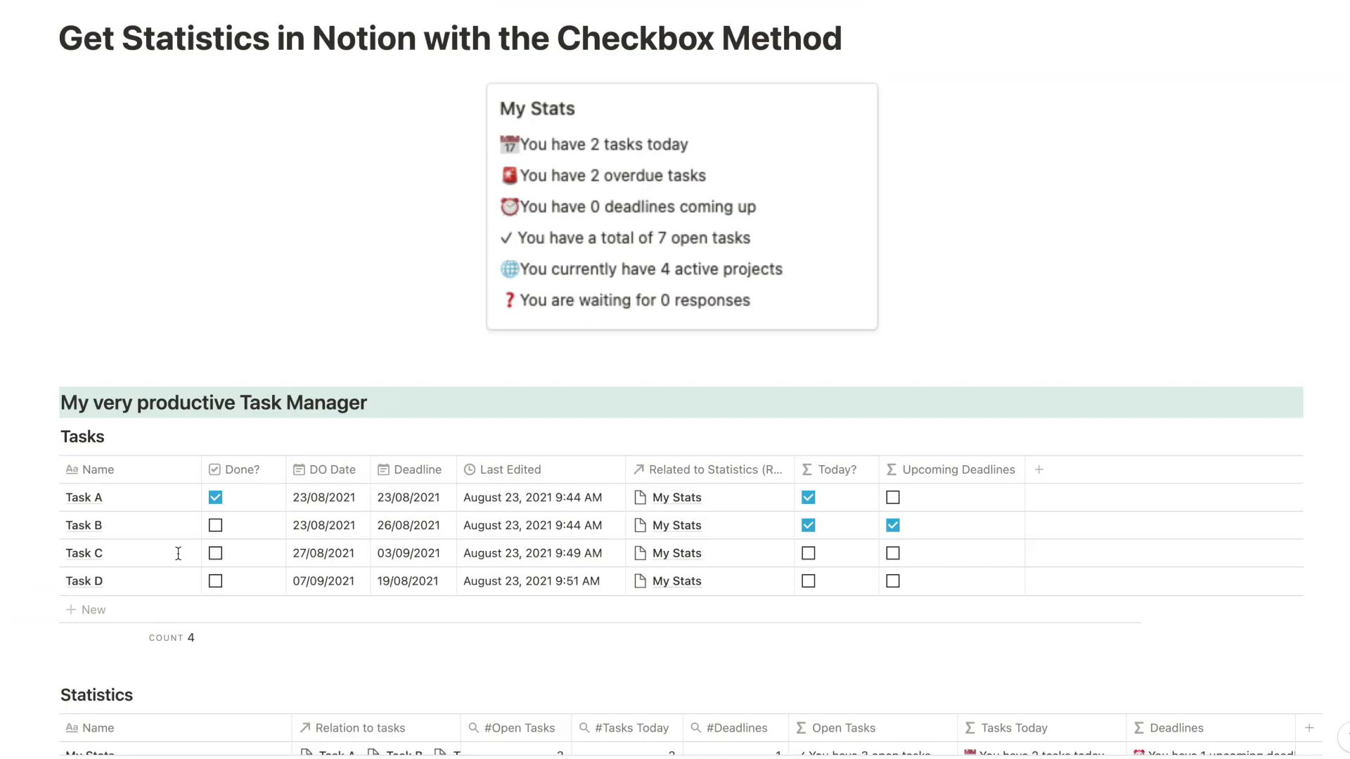
{"action": "scroll", "coordinate": [178, 554], "scroll_direction": "down", "scroll_amount": 2}
{"action": "scroll", "coordinate": [179, 554], "scroll_direction": "up", "scroll_amount": 2}
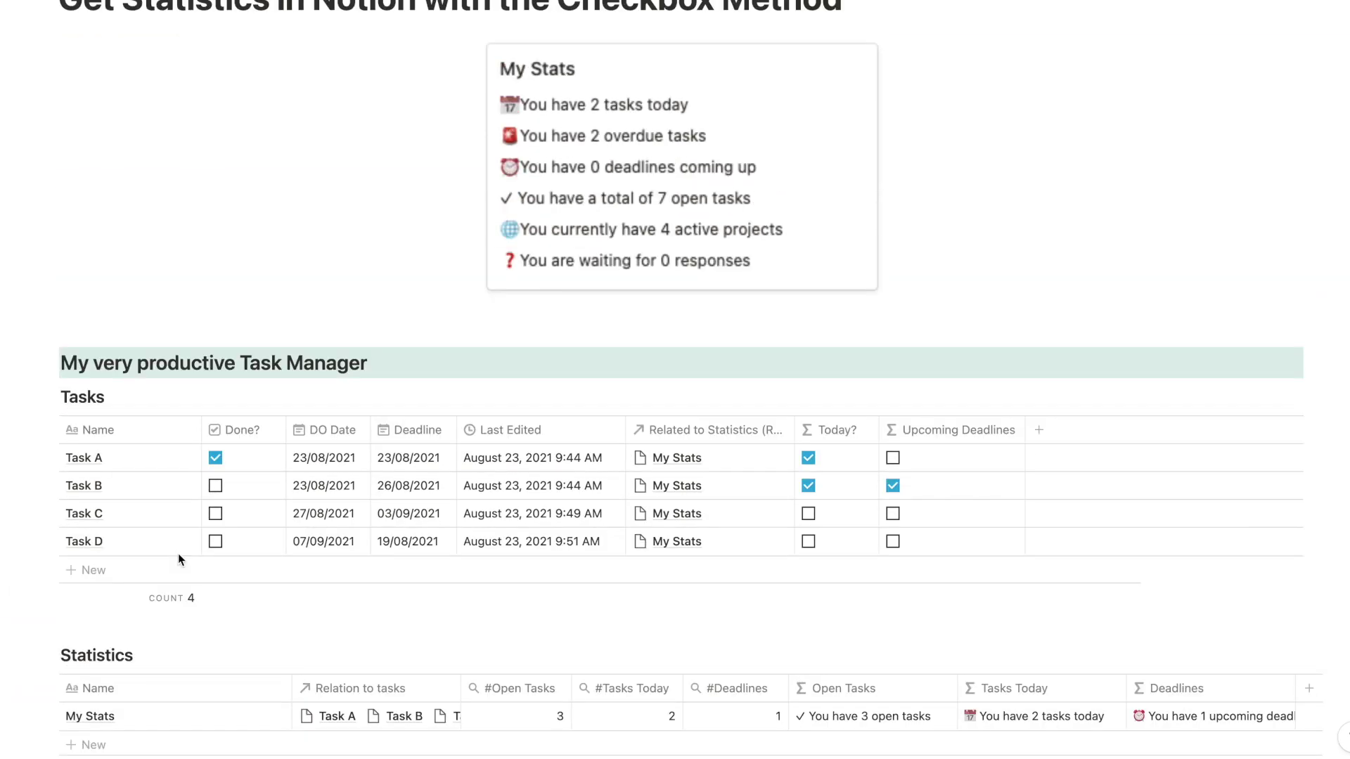
{"action": "scroll", "coordinate": [179, 554], "scroll_direction": "down", "scroll_amount": 1}
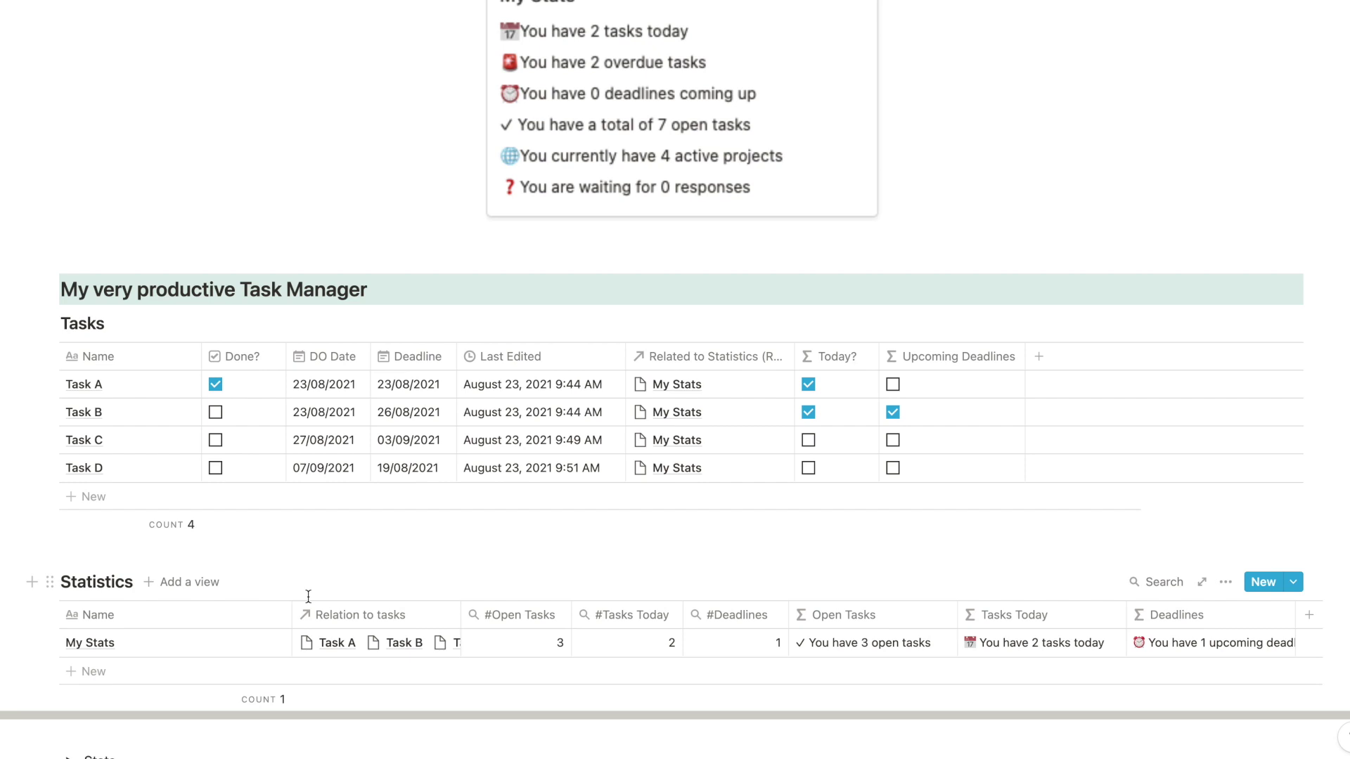
{"action": "scroll", "coordinate": [458, 287], "scroll_direction": "up", "scroll_amount": 3}
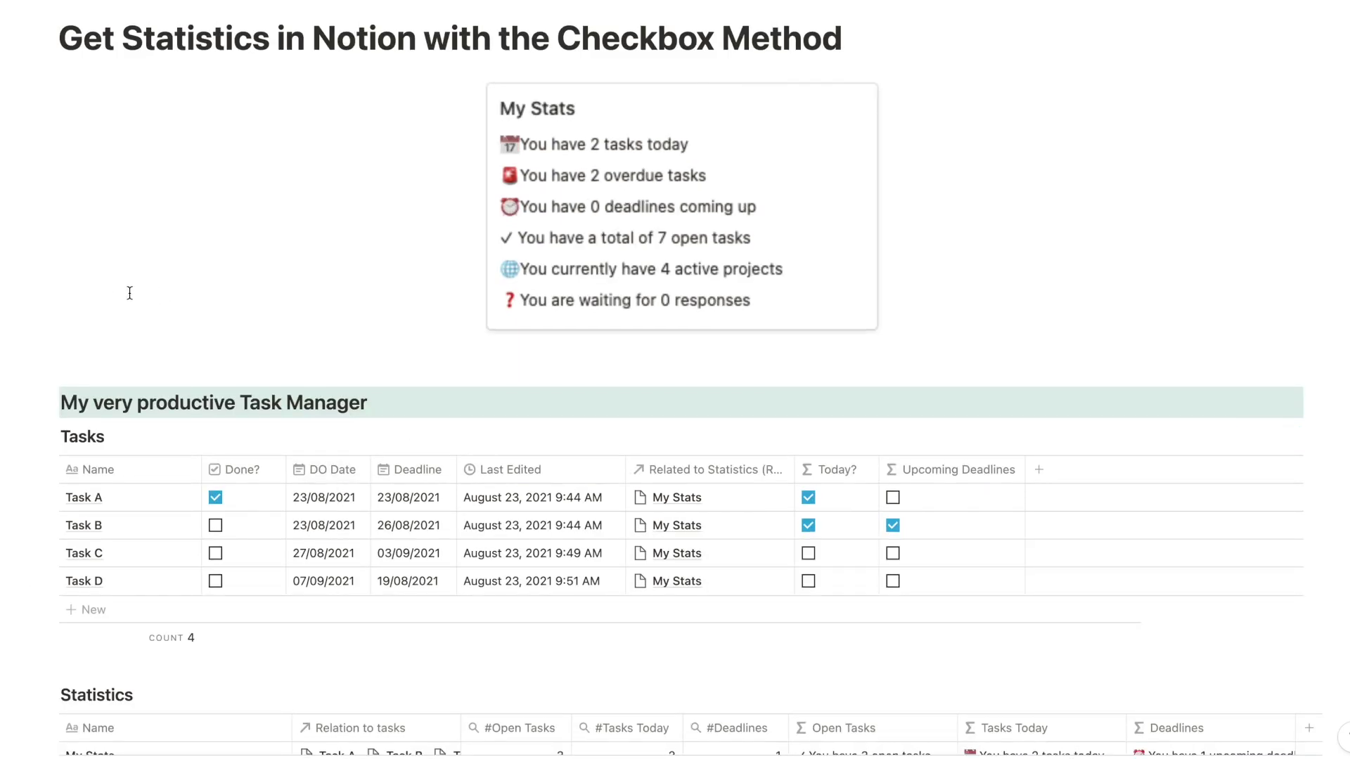
{"action": "scroll", "coordinate": [128, 293], "scroll_direction": "down", "scroll_amount": 4}
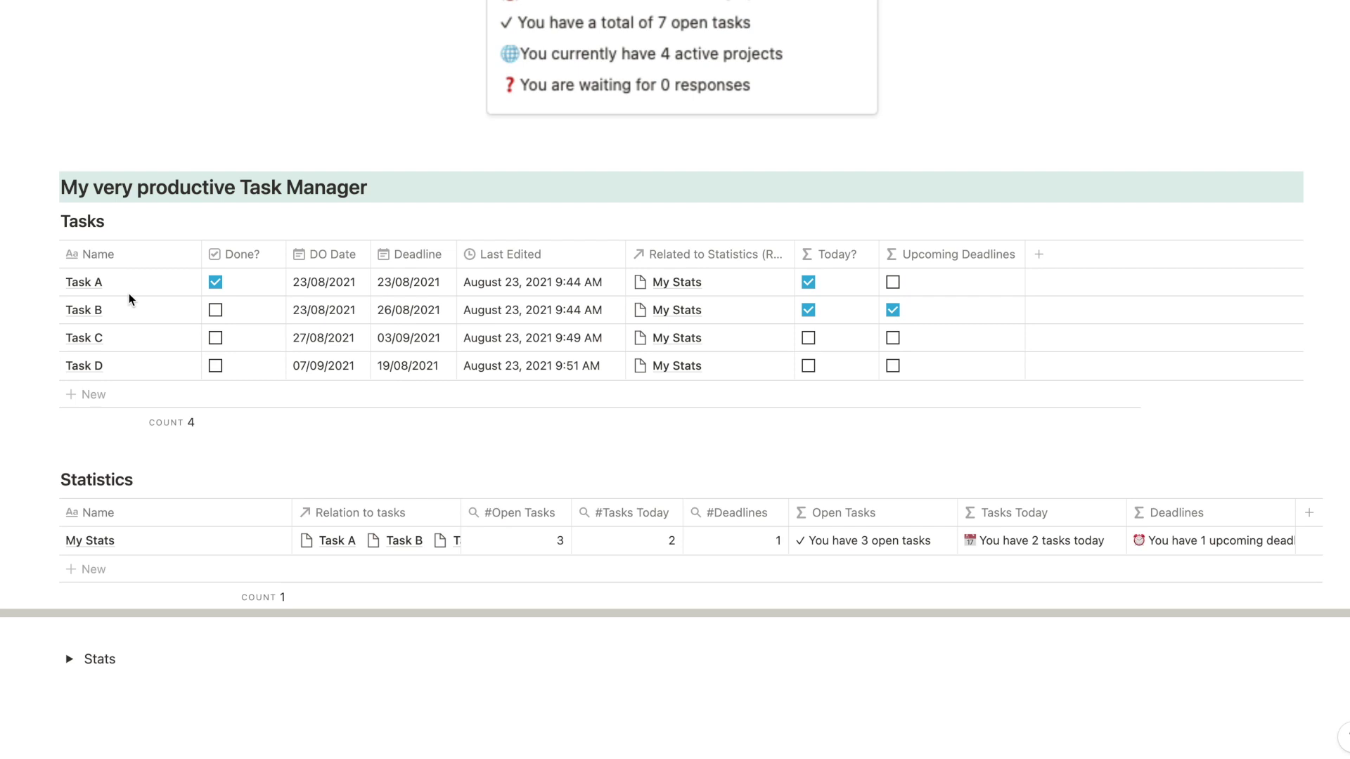
{"action": "scroll", "coordinate": [412, 247], "scroll_direction": "up", "scroll_amount": 3}
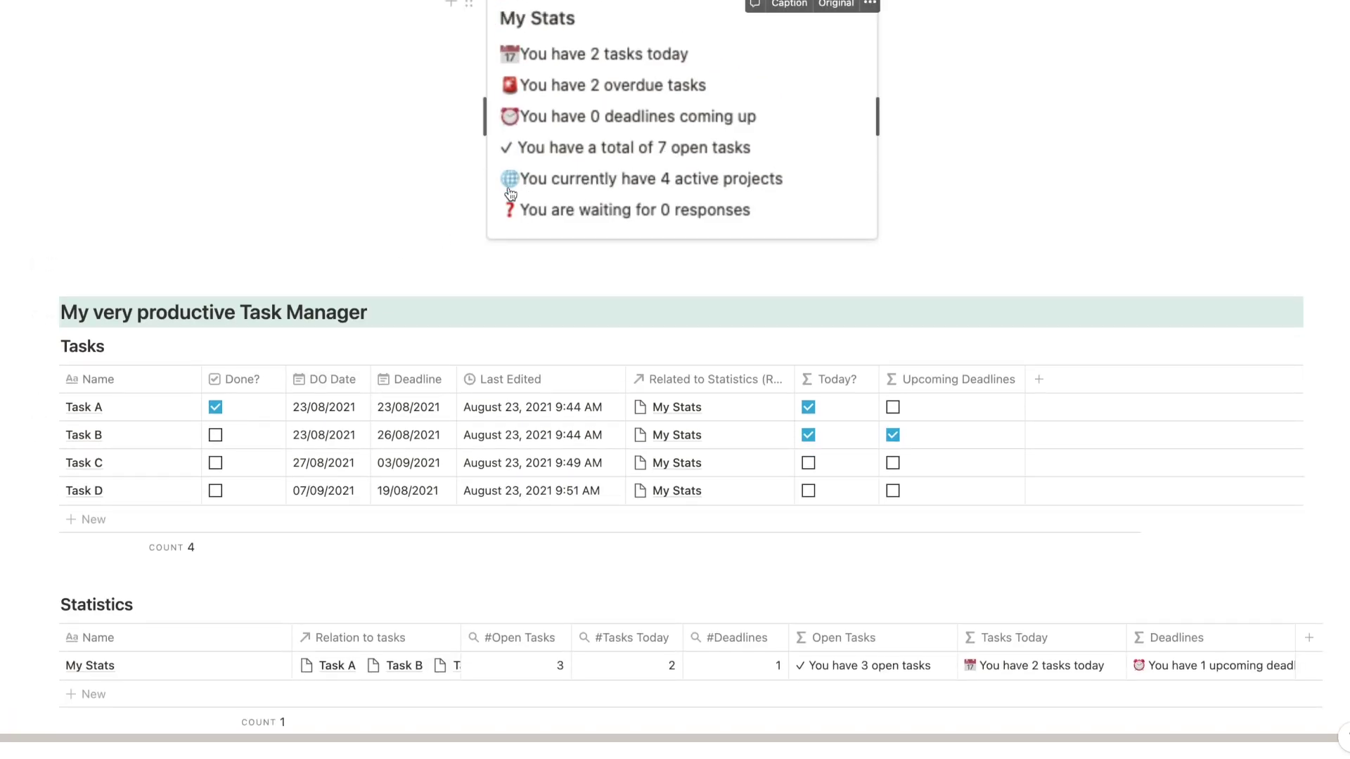
{"action": "scroll", "coordinate": [438, 325], "scroll_direction": "down", "scroll_amount": 2}
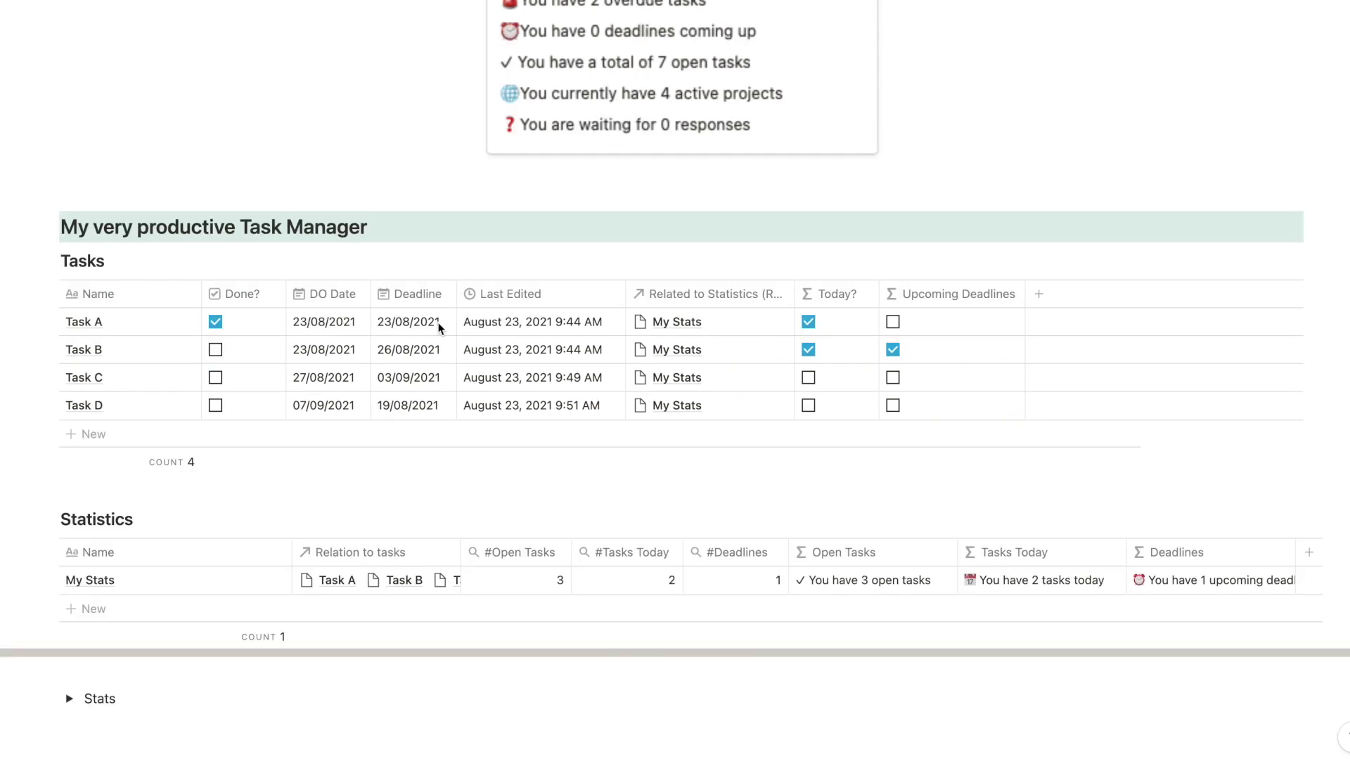